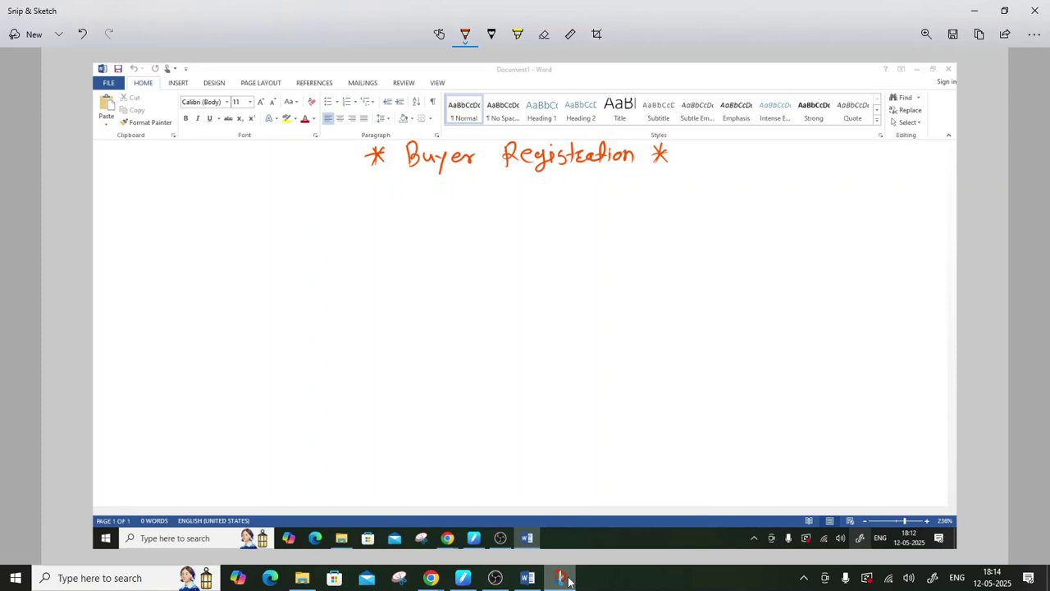
- Draw a red vertical divider down the page and handwrite a circled '1 HOD' on the left
drag(499, 420, 478, 216)
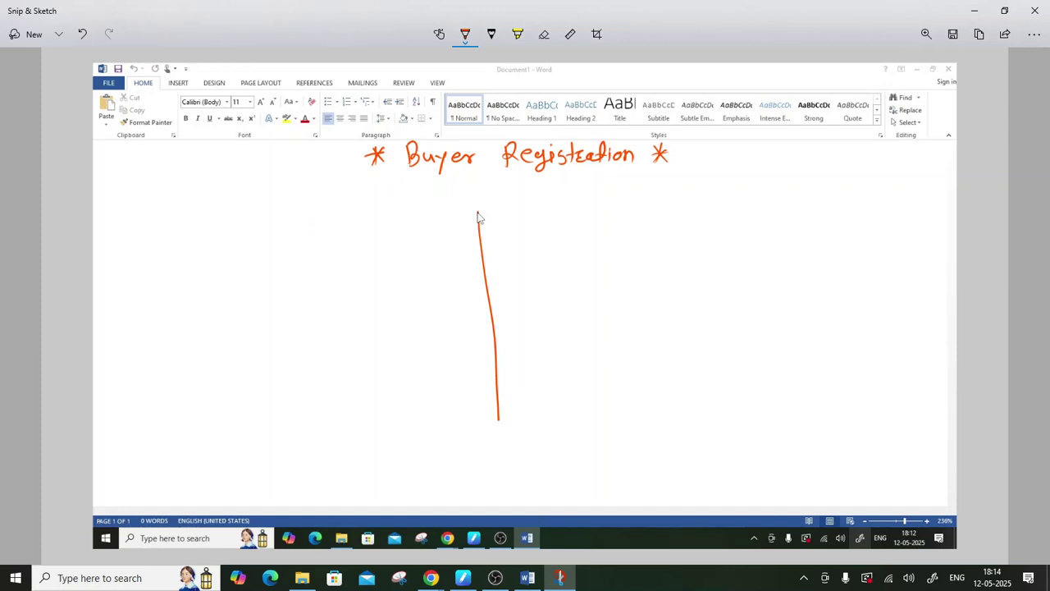
drag(499, 420, 502, 504)
mouse_move(141, 208)
mouse_down()
mouse_move(145, 219)
mouse_move(139, 204)
mouse_up()
mouse_move(194, 237)
mouse_down()
mouse_move(208, 220)
mouse_move(208, 235)
mouse_up()
drag(223, 215, 221, 215)
drag(237, 211, 238, 234)
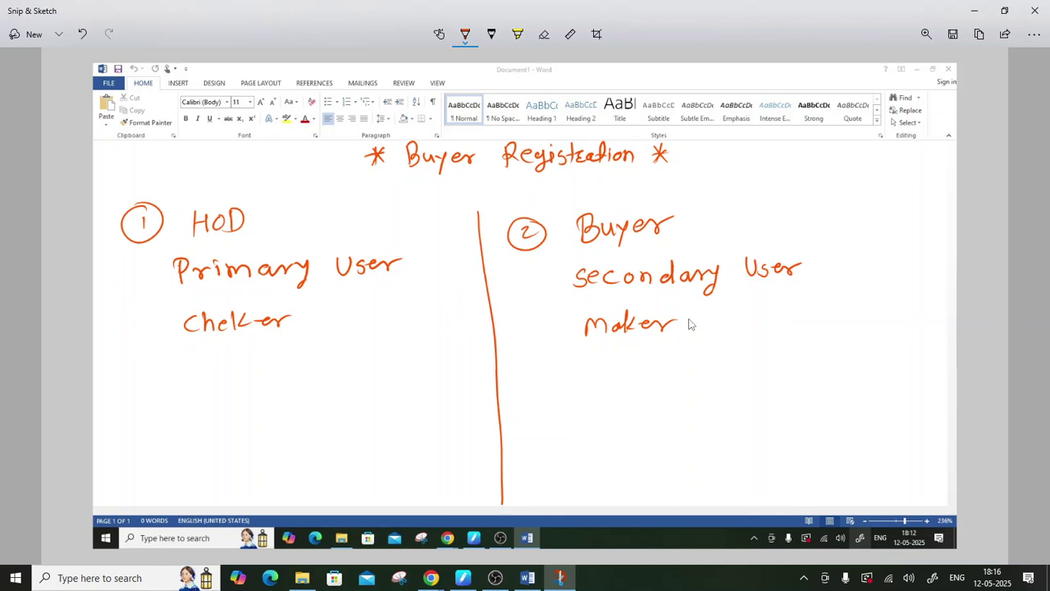
click(548, 584)
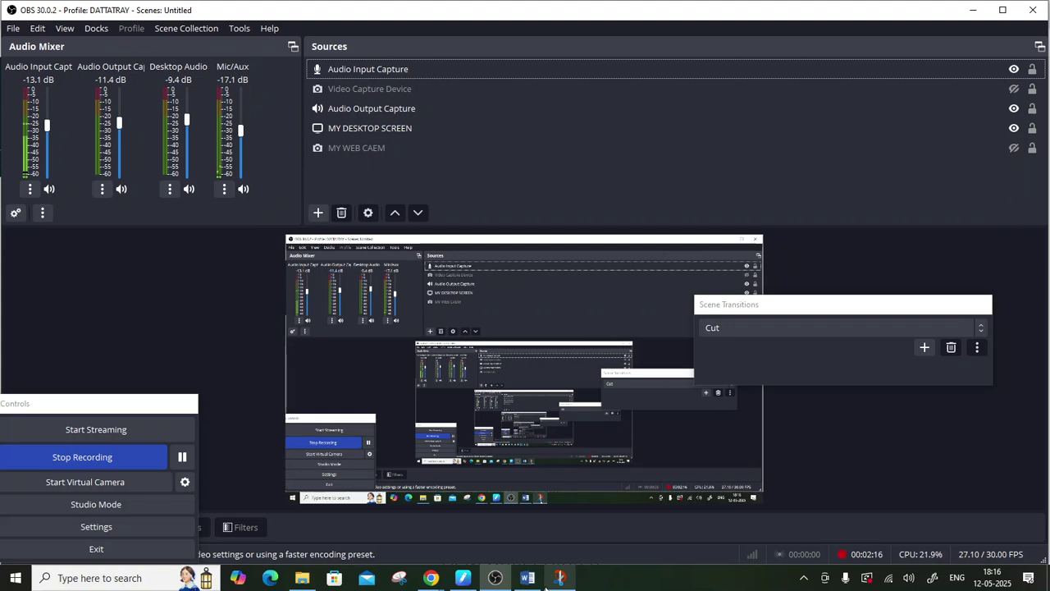
click(553, 581)
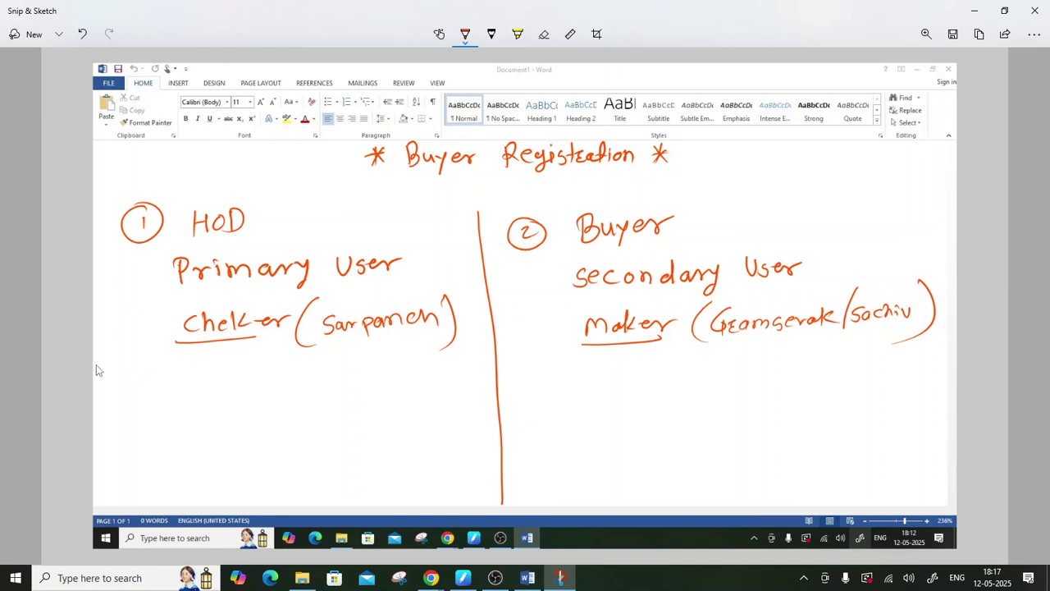
- Rule a horizontal divider line across the whole notes page
drag(90, 369, 946, 354)
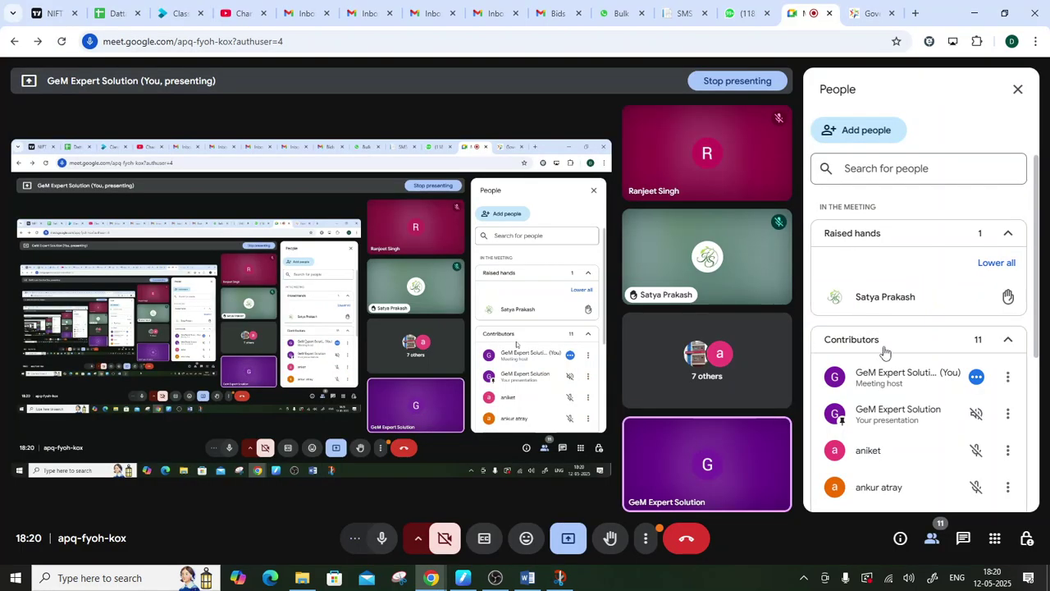
- Leave the Meet participant list and bring the OBS Studio recorder forward
mouse_move(1009, 306)
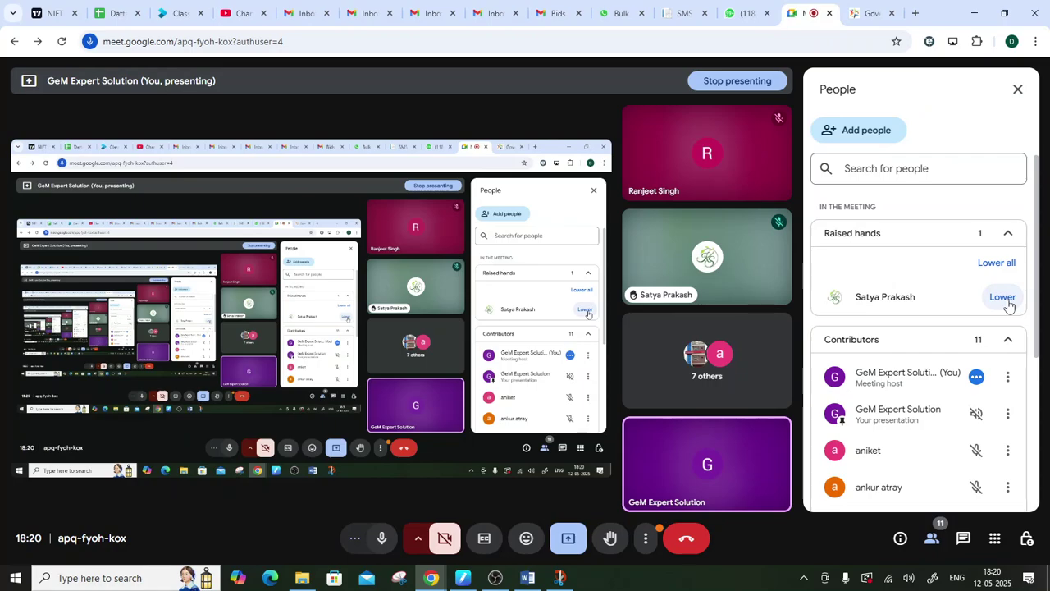
click(495, 577)
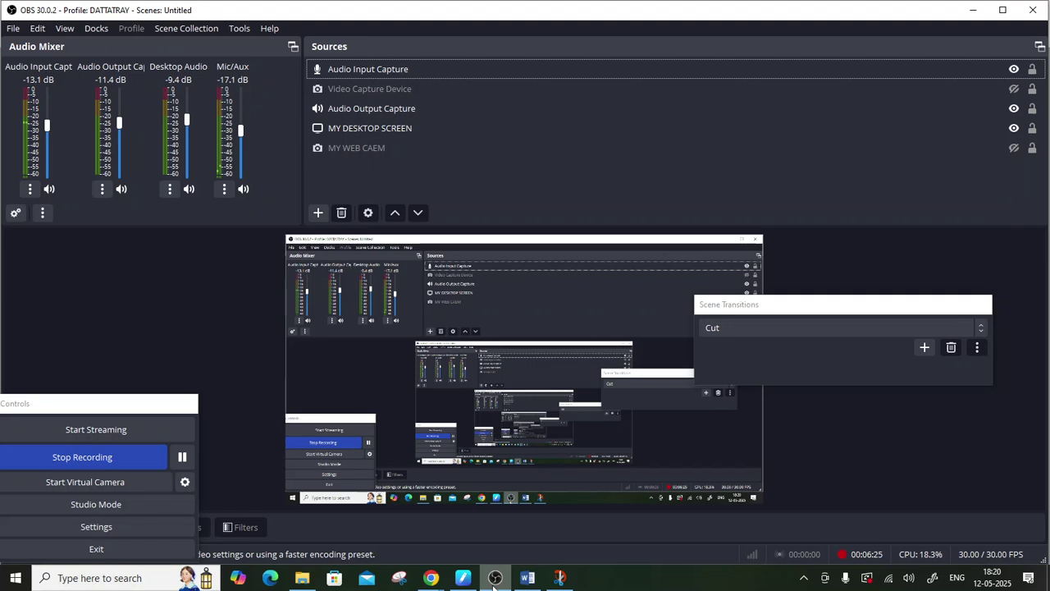
- Select and deselect the Audio Output Capture source, then minimise OBS to show the notes
click(811, 110)
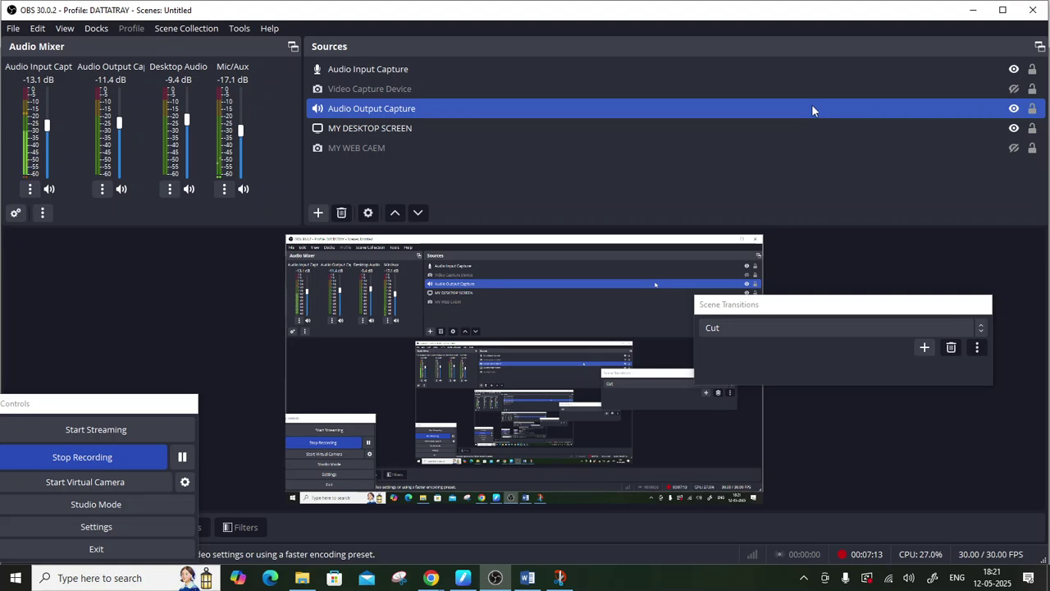
ctrl+click(812, 110)
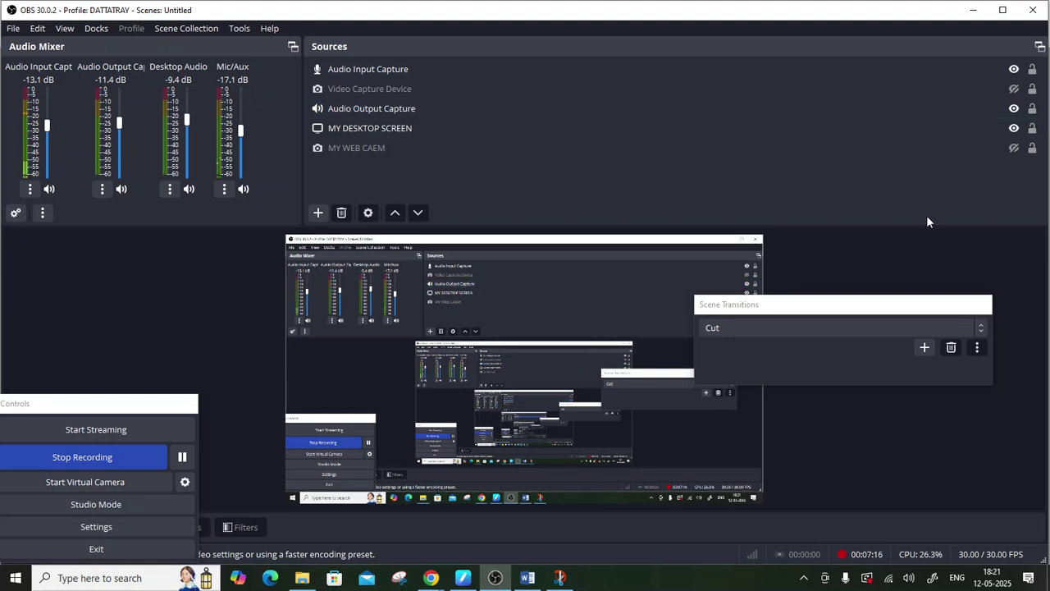
click(493, 580)
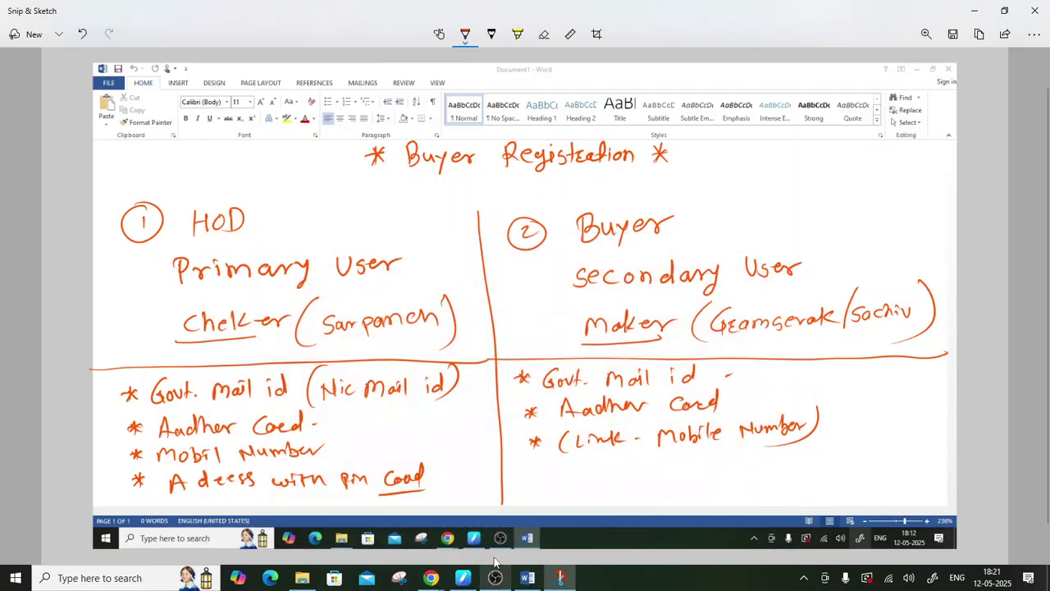
scroll(395, 435, down, 1)
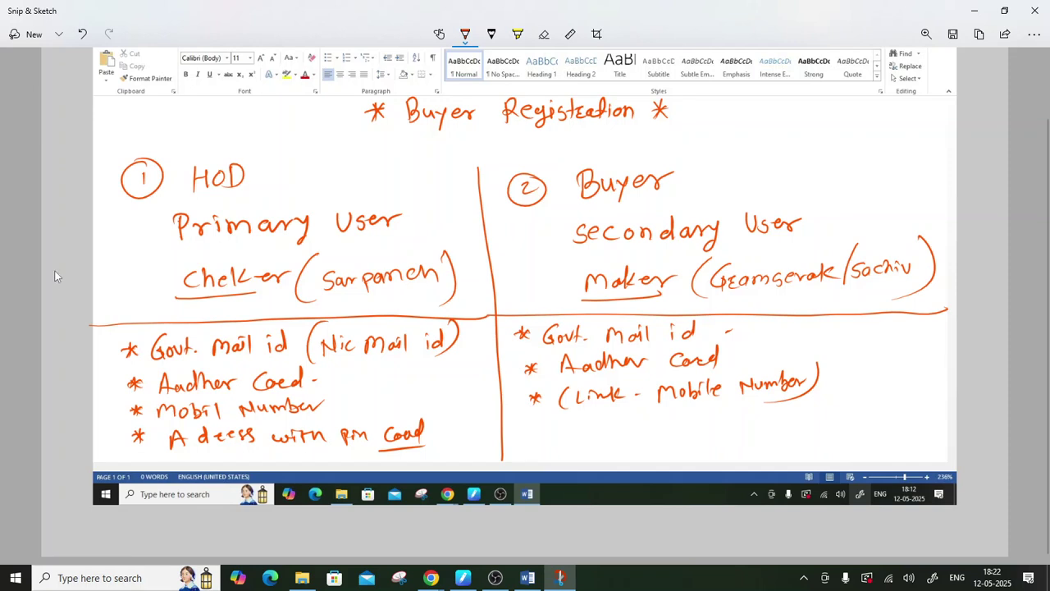
- Handwrite the LGD label in the margin beside the Checker (Sarpanch) line
mouse_move(56, 273)
mouse_down()
mouse_move(64, 287)
mouse_move(90, 277)
mouse_move(82, 289)
mouse_move(113, 301)
mouse_move(59, 301)
mouse_move(65, 288)
mouse_move(83, 287)
mouse_up()
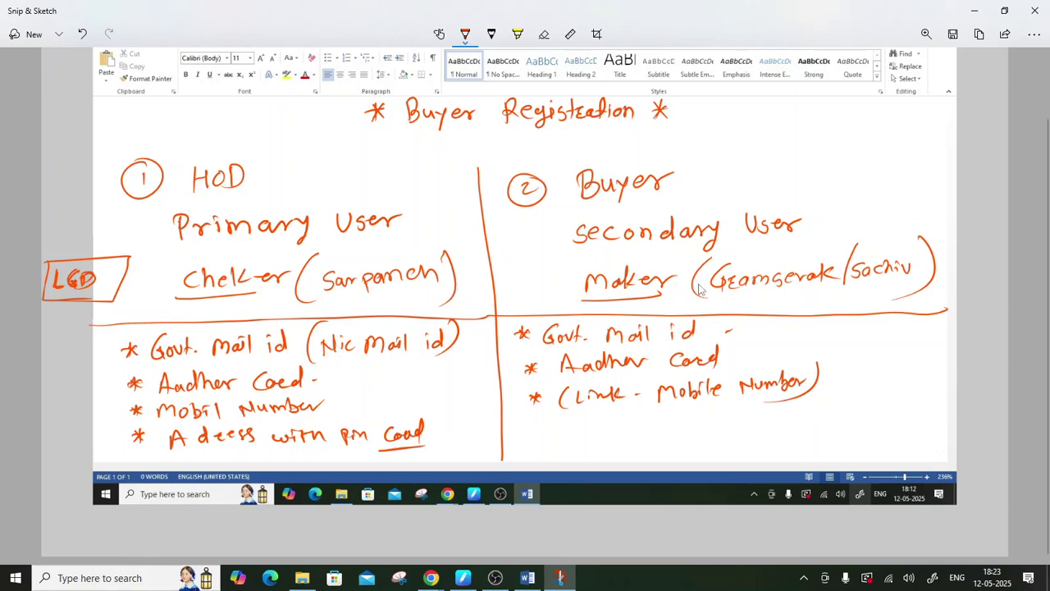
- Minimise Snip & Sketch and reload the gem.gov.in home page in the GeM tab
click(974, 11)
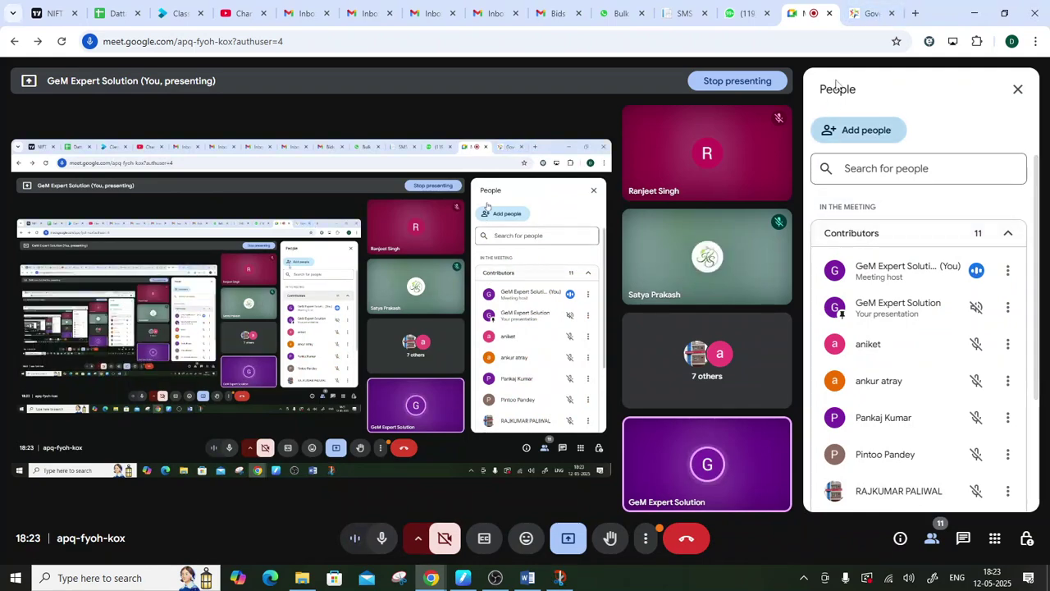
click(869, 8)
click(136, 42)
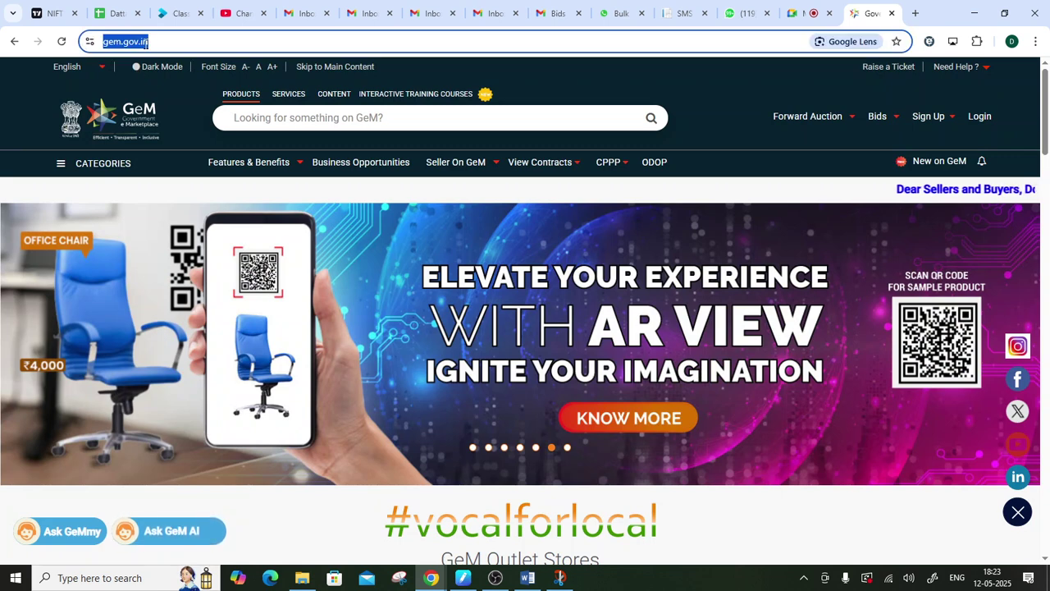
key(Return)
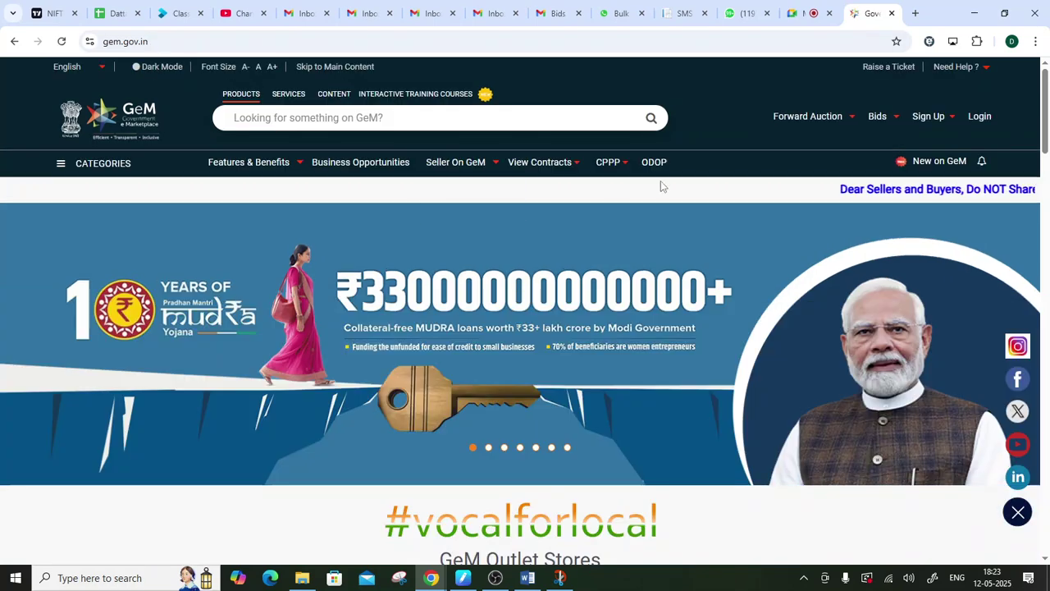
mouse_move(960, 116)
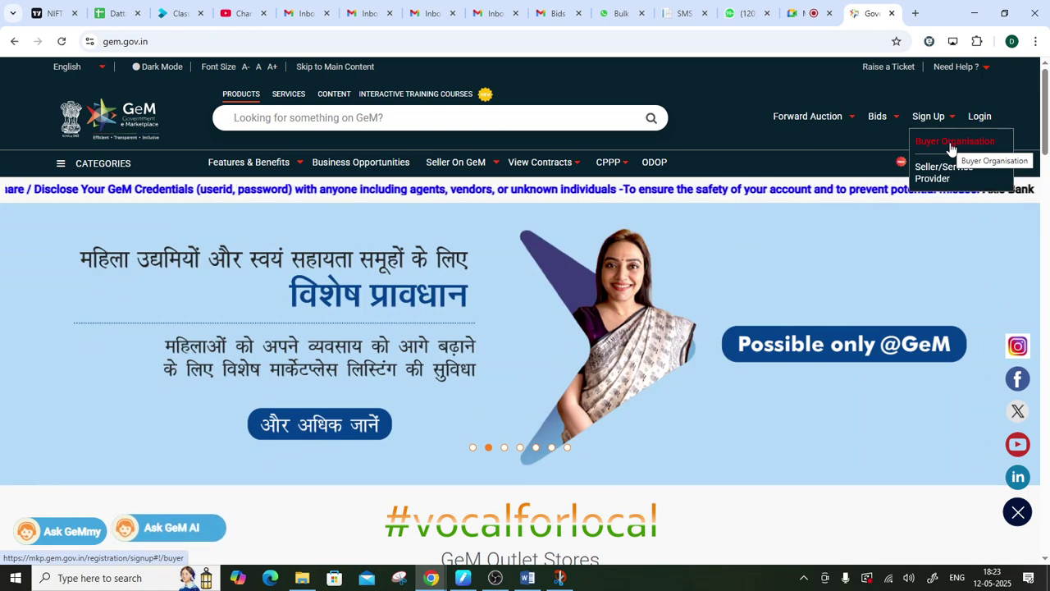
- Start Buyer Organisation sign-up as Primary User (HOD), confirming Aadhaar, linked mobile and government email
click(951, 143)
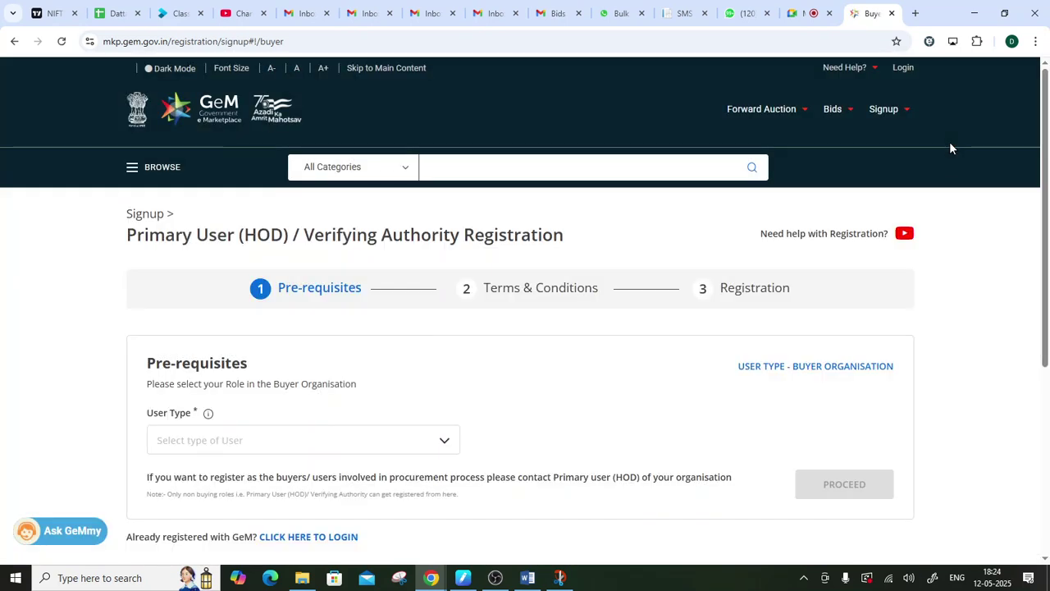
click(265, 439)
scroll(332, 331, down, 2)
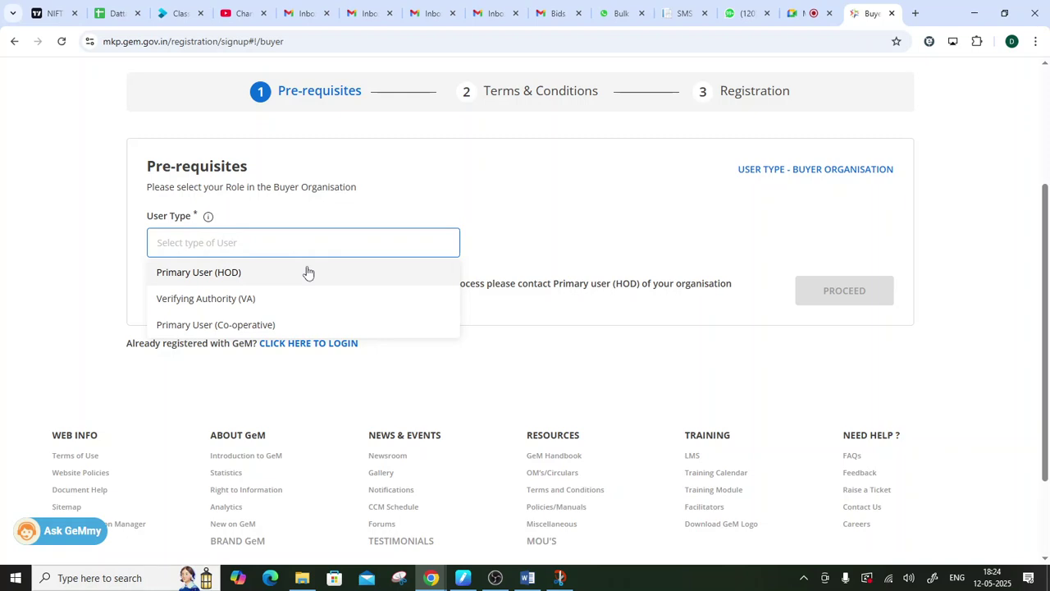
click(171, 279)
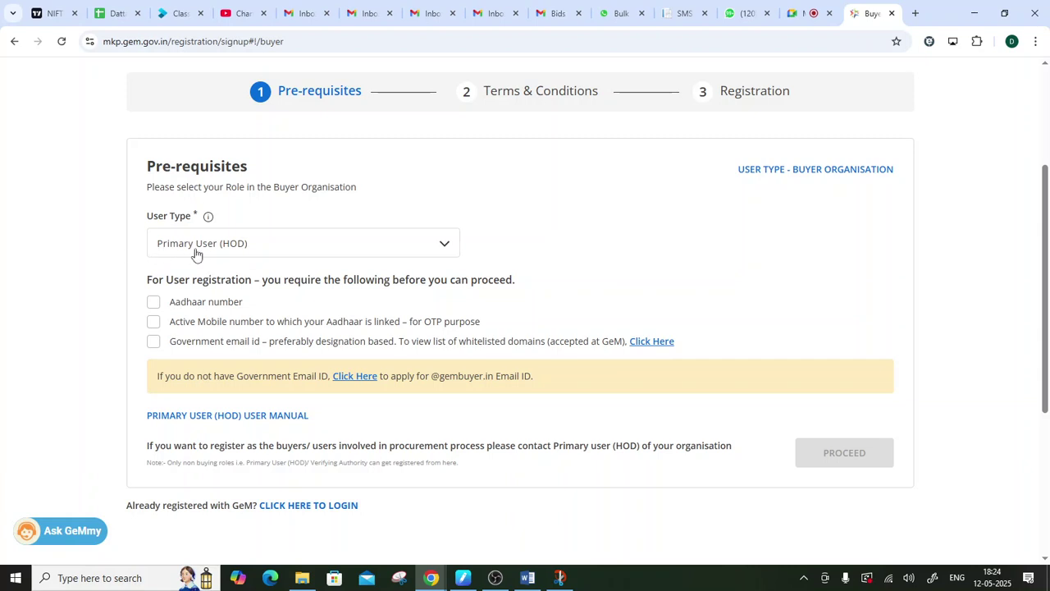
click(152, 308)
click(152, 328)
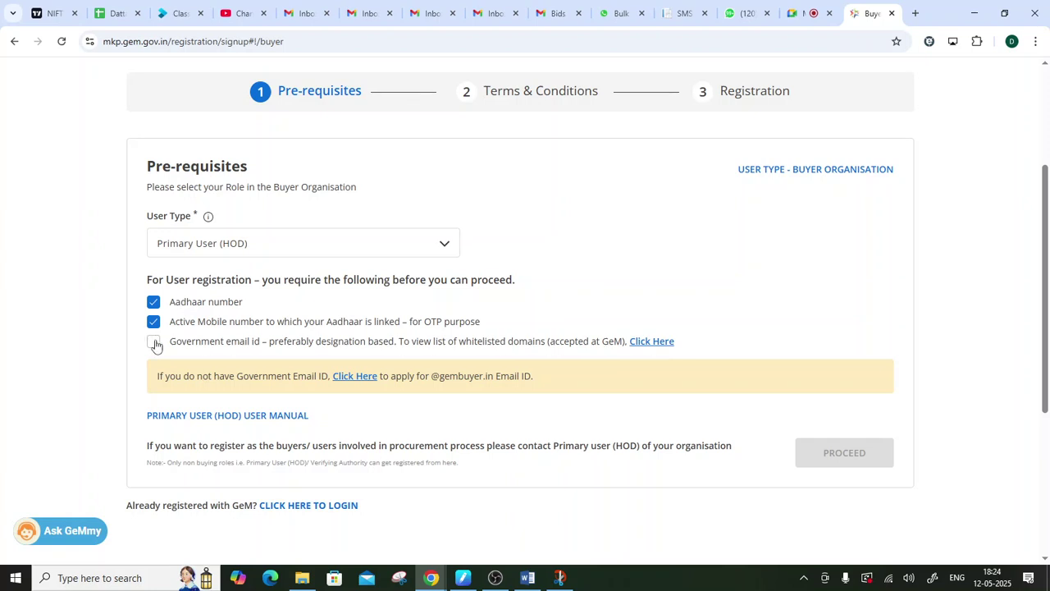
click(154, 347)
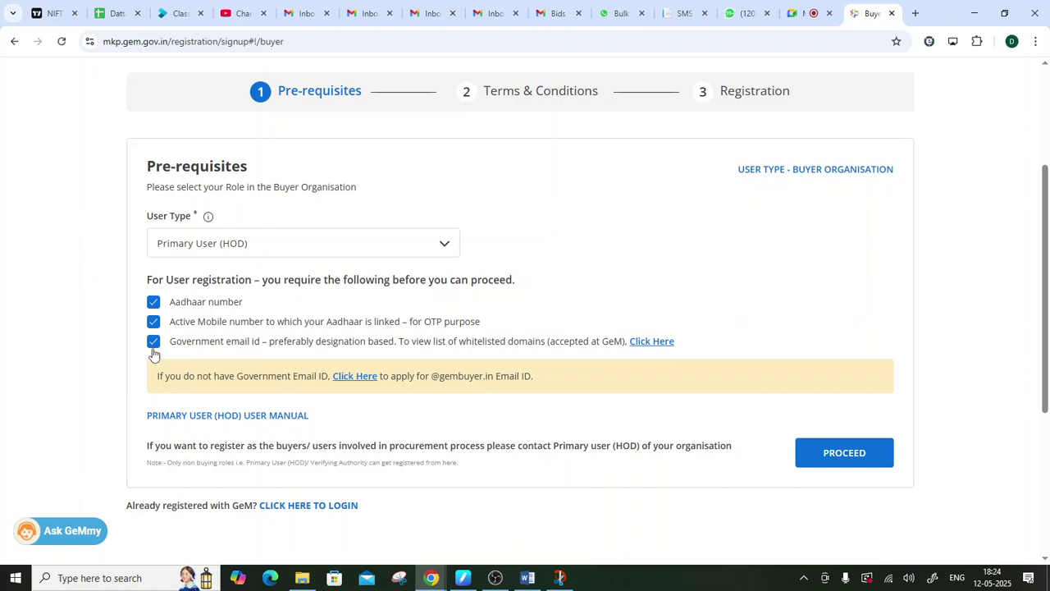
- Accept the GeM Terms & Conditions, advance to the Registration step, and bring OBS forward
click(832, 456)
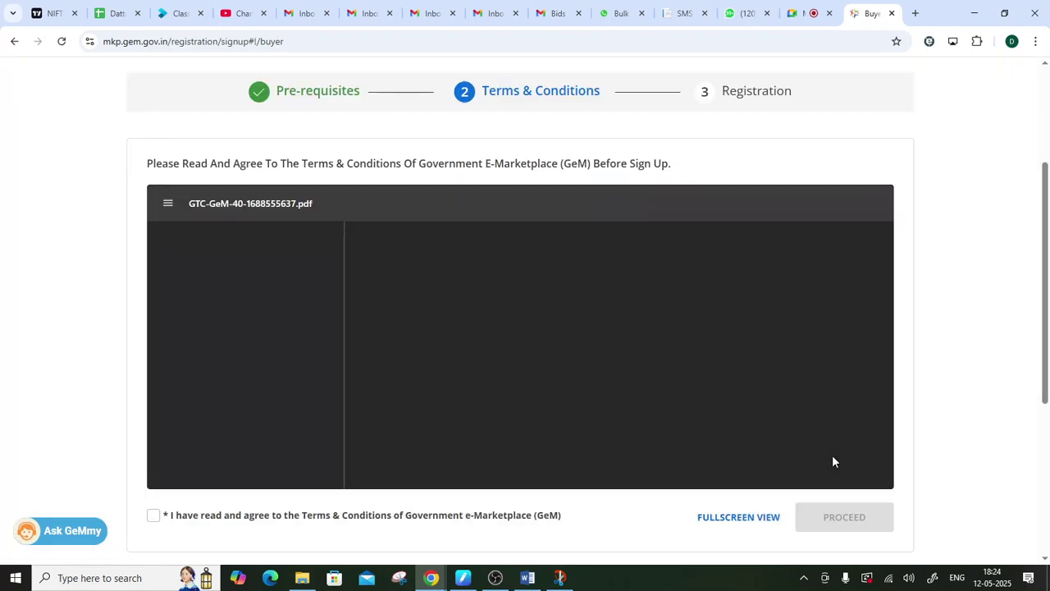
click(153, 517)
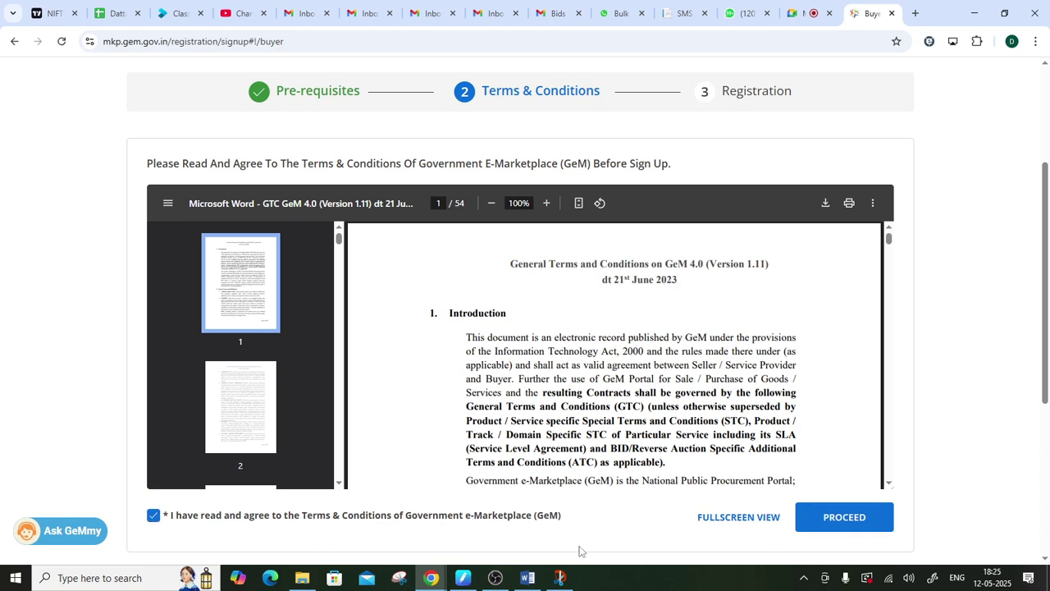
click(830, 531)
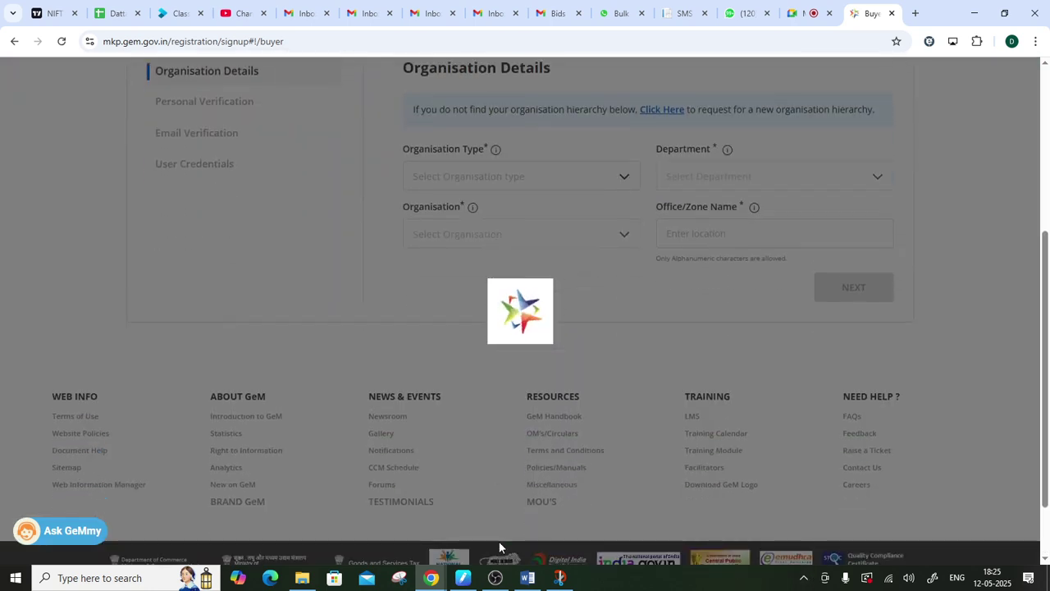
scroll(498, 541, up, 2)
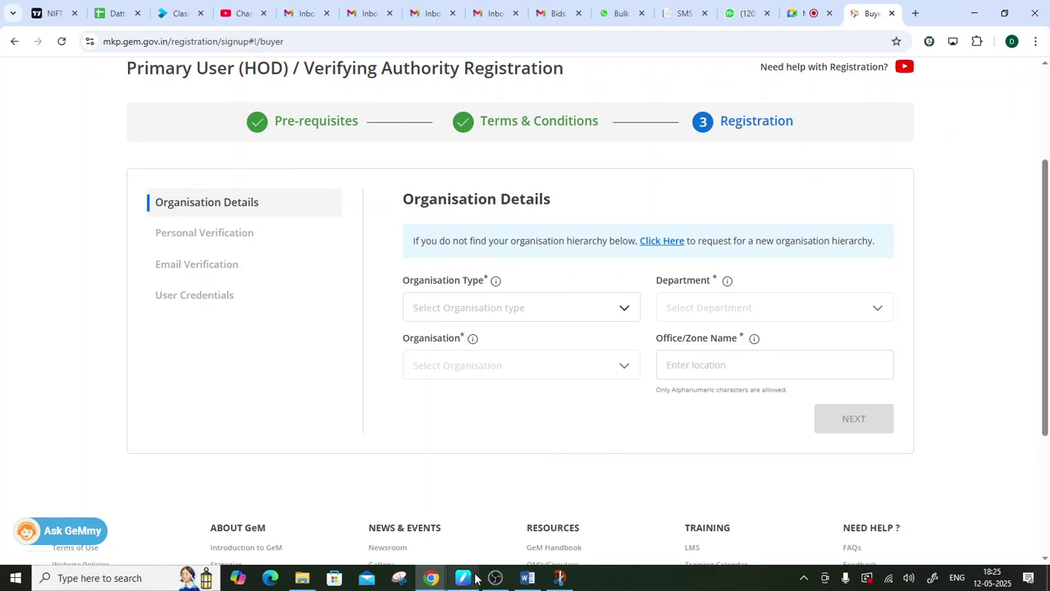
click(484, 581)
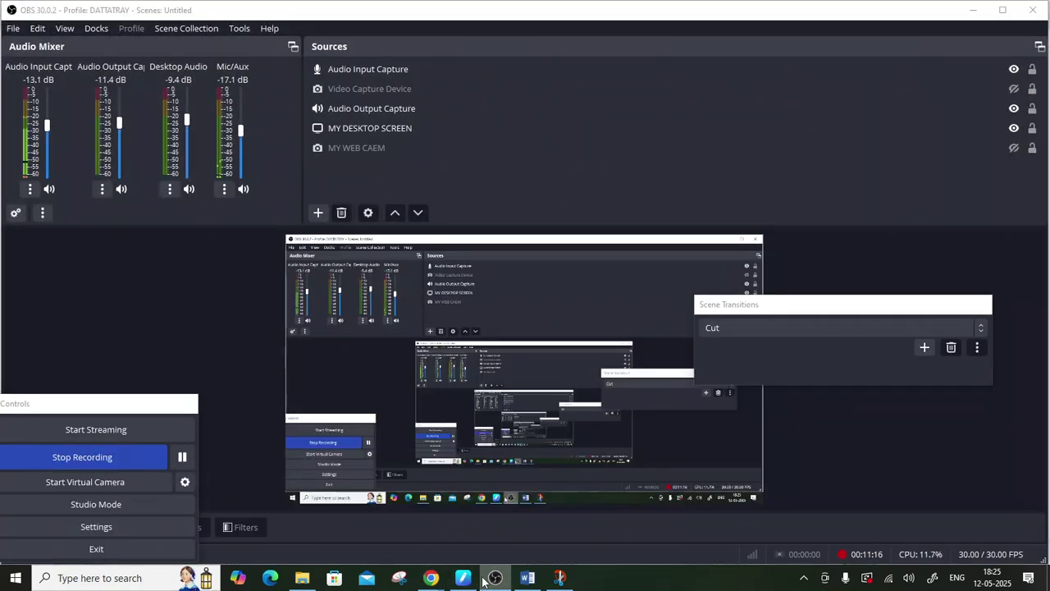
- Minimise OBS and scroll back up to the Organisation Details form
click(484, 581)
scroll(332, 468, up, 1)
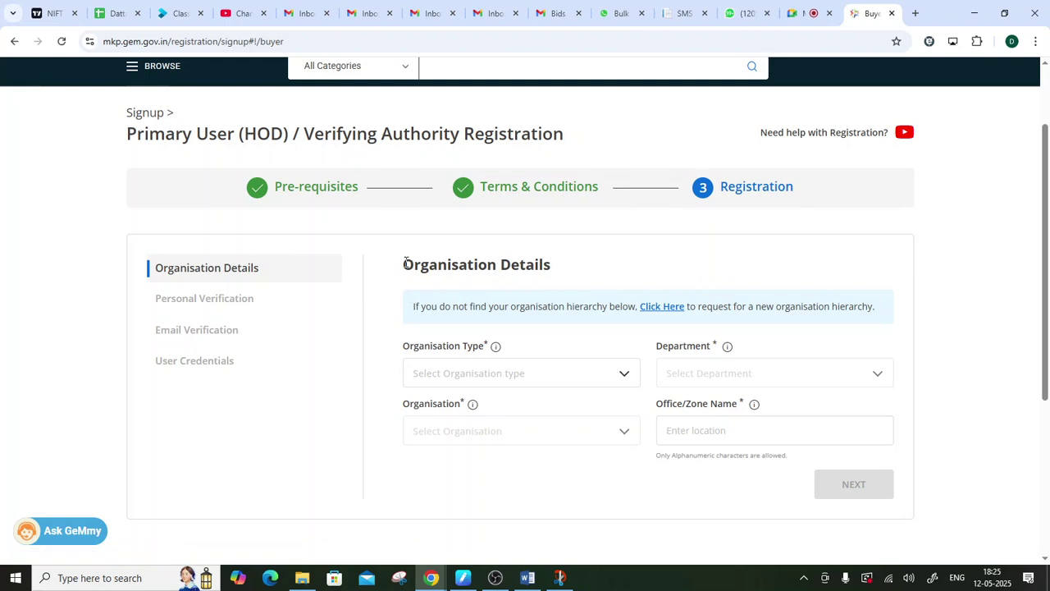
- Highlight the Organisation Details heading and the Organisation Type label for emphasis
drag(404, 263, 588, 260)
scroll(624, 241, down, 1)
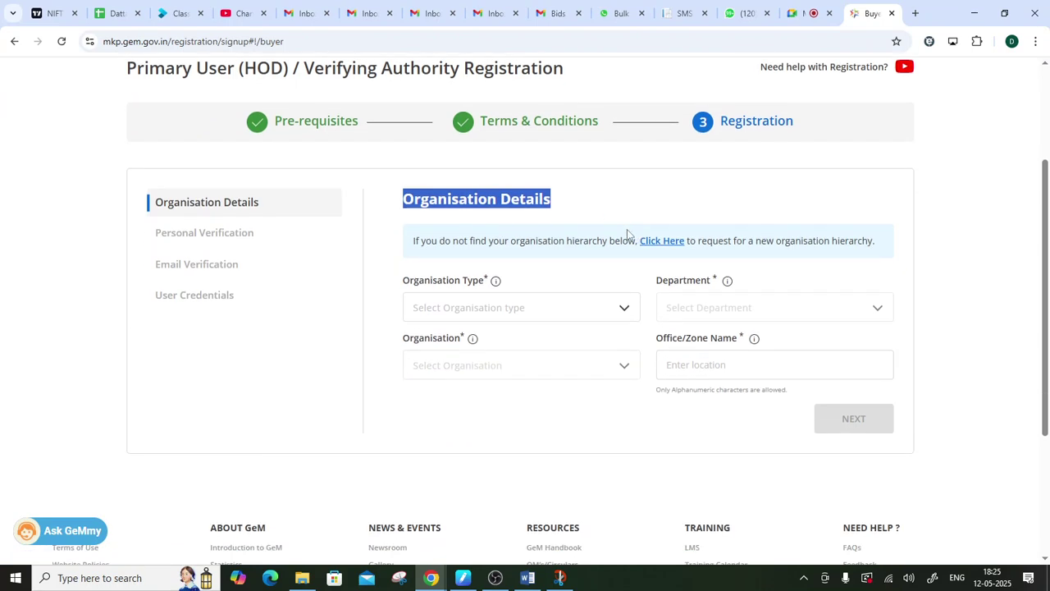
drag(413, 283, 486, 282)
- Open the Organisation Type list and browse it down to the State Autonomous entries
click(538, 308)
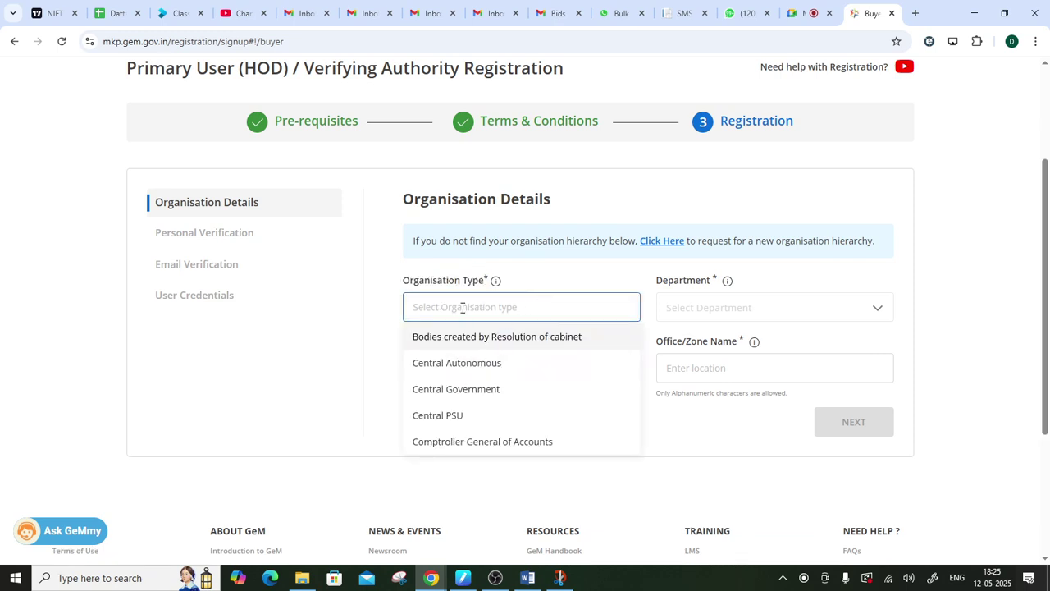
scroll(469, 368, down, 2)
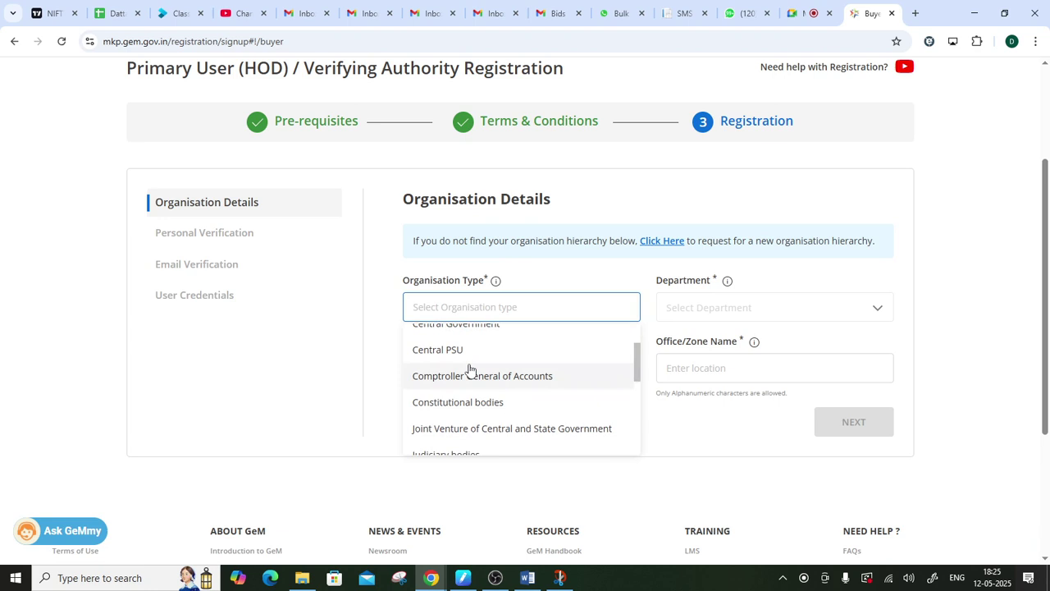
scroll(469, 370, down, 2)
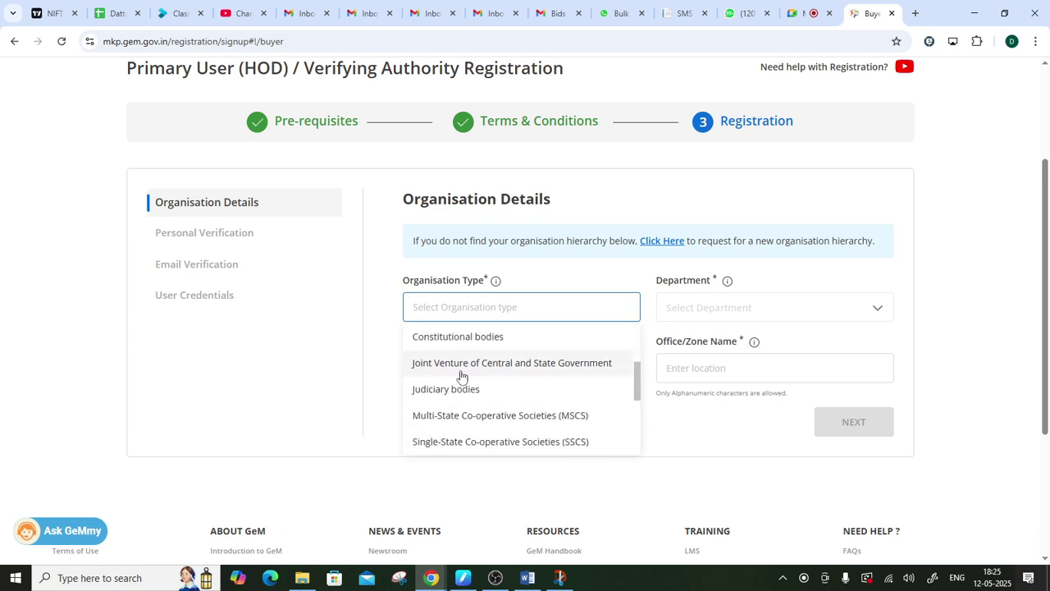
scroll(494, 408, down, 4)
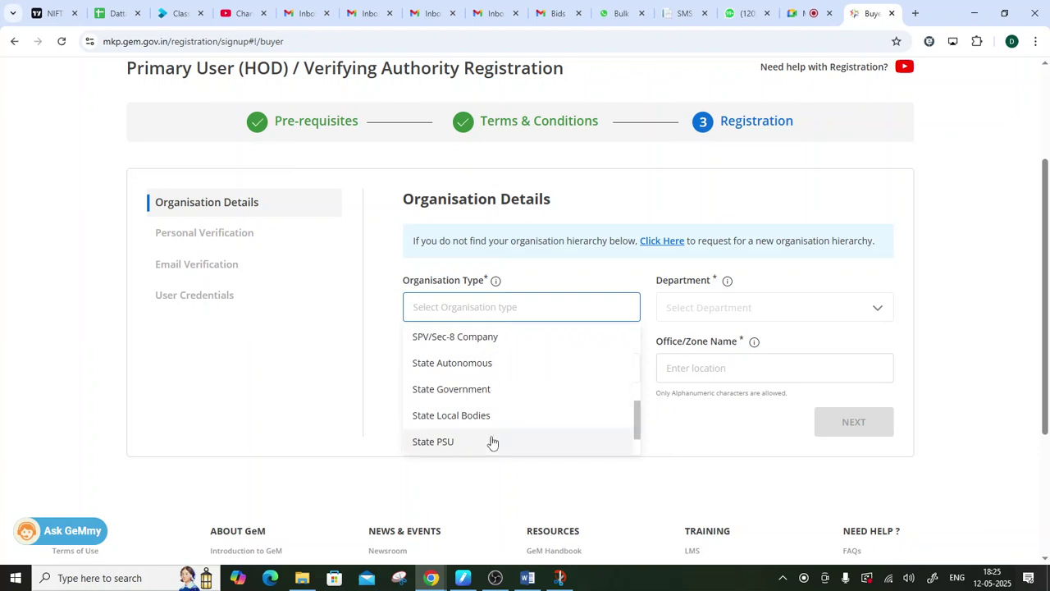
scroll(509, 410, down, 2)
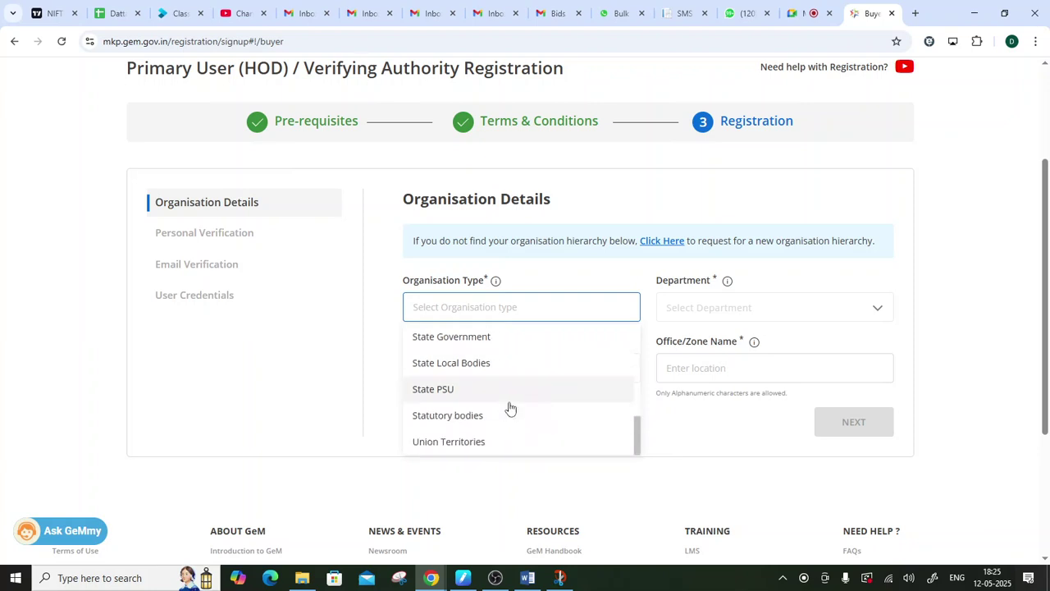
scroll(505, 413, up, 3)
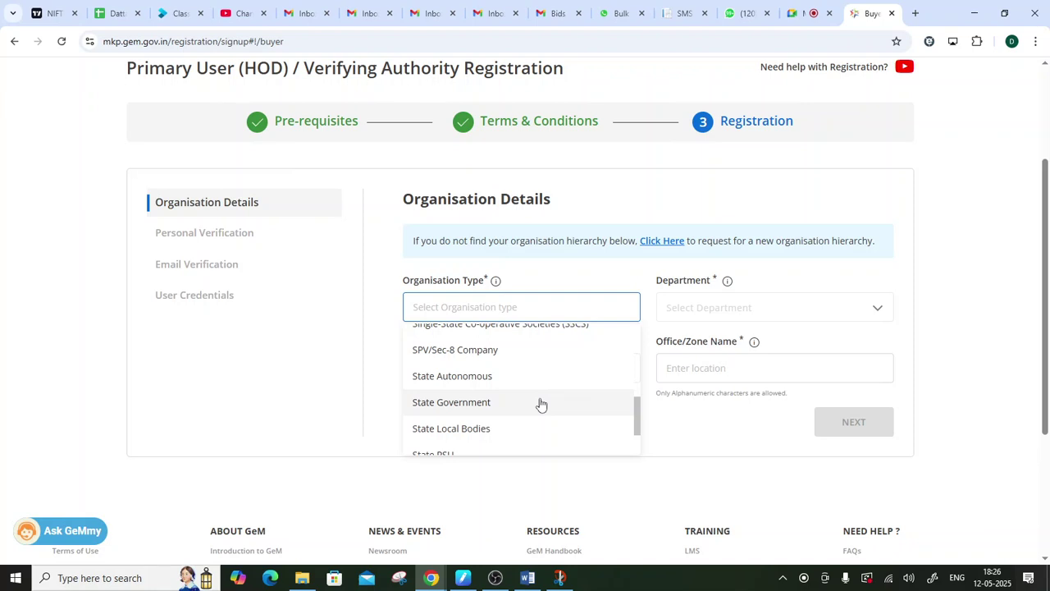
scroll(540, 404, up, 10)
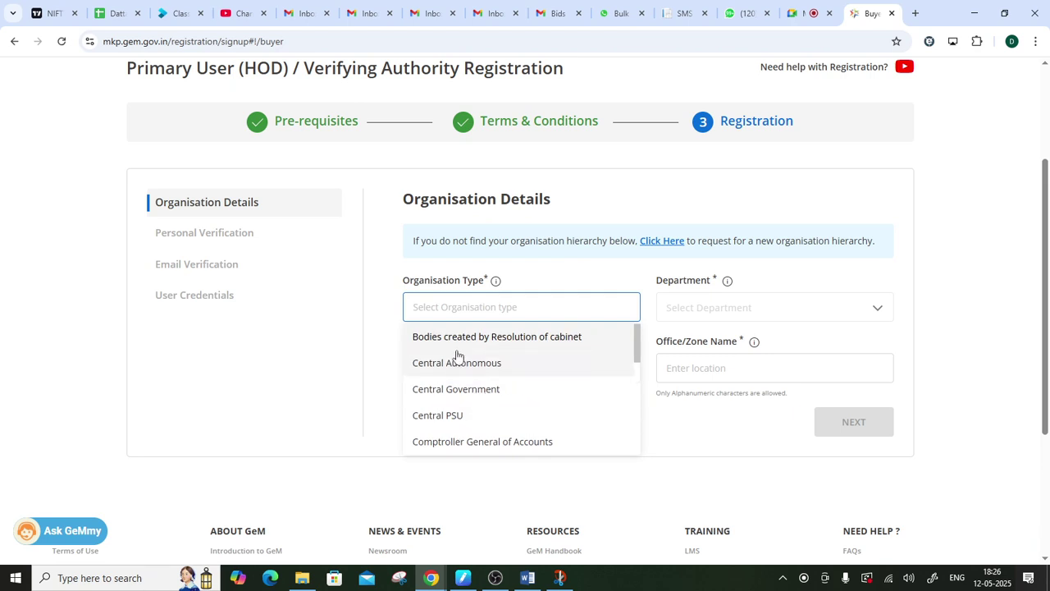
scroll(478, 398, down, 1)
scroll(478, 399, down, 3)
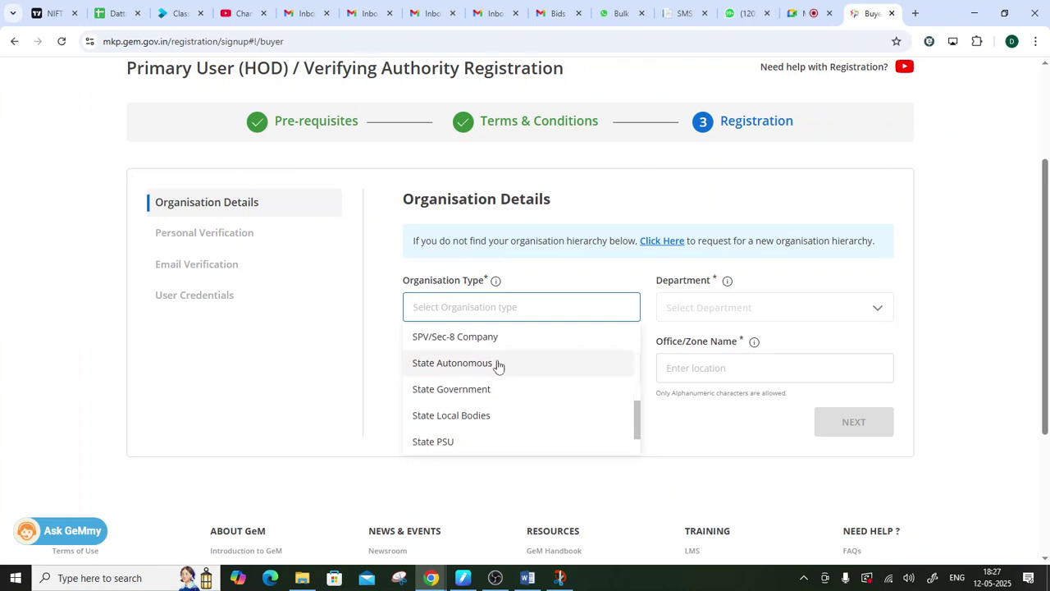
- Set Organisation Type to State Autonomous and State to MAHARASHTRA, searching with 'MAHA'
click(497, 364)
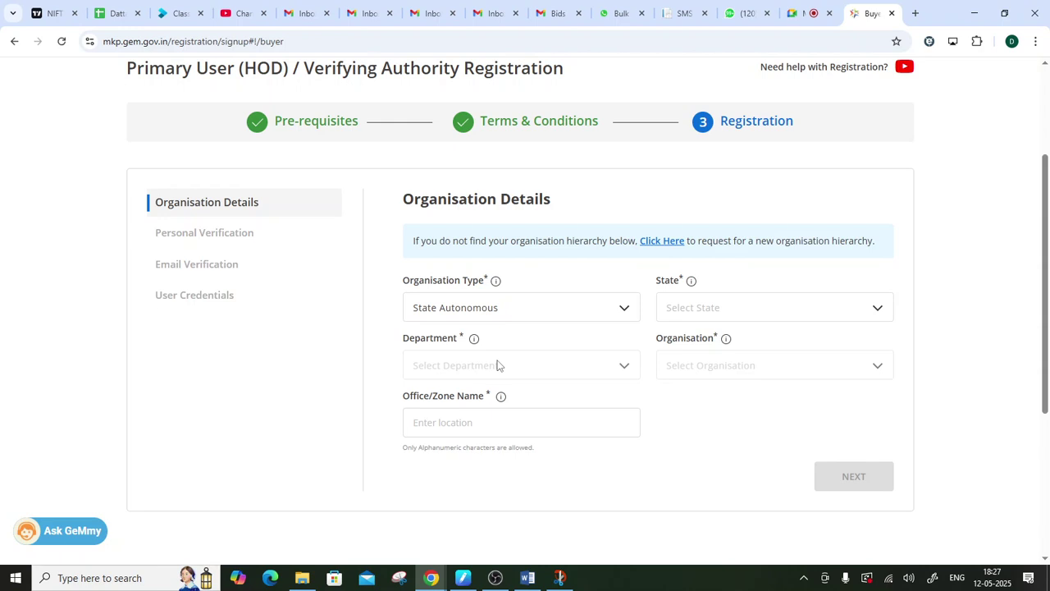
click(730, 306)
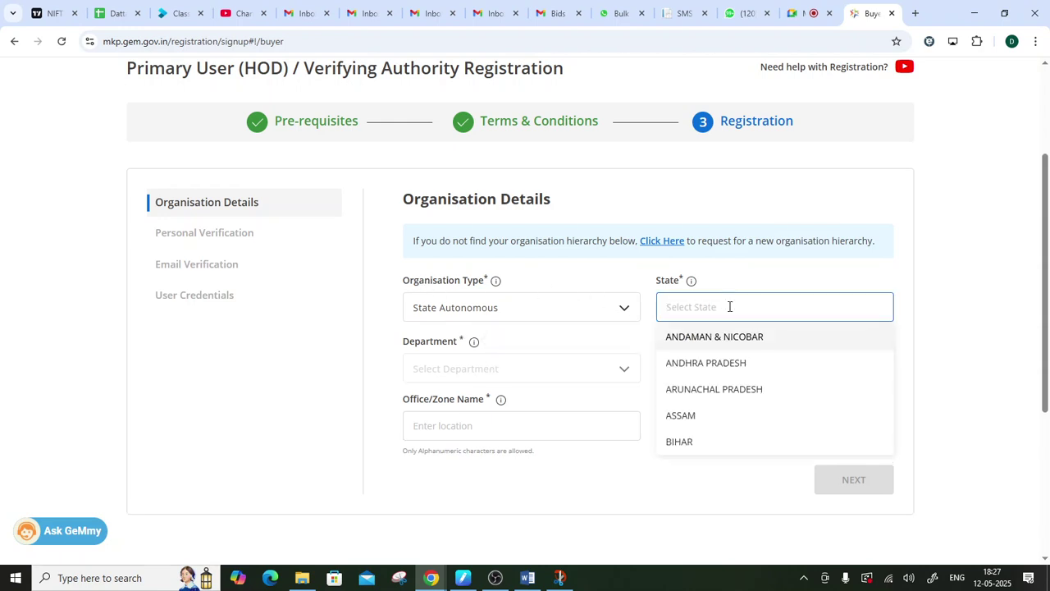
text(MAHA)
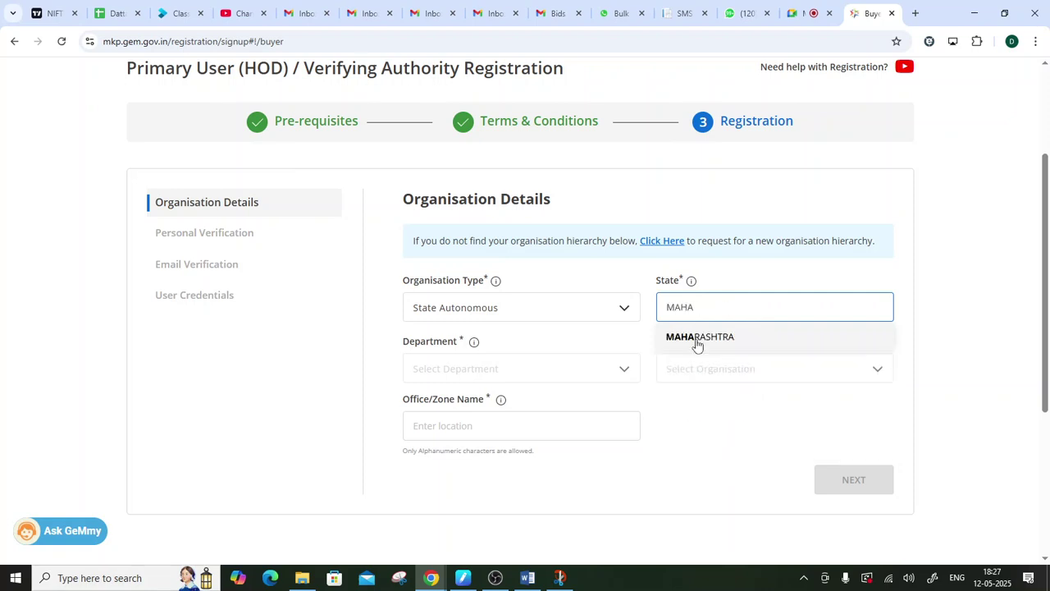
click(696, 340)
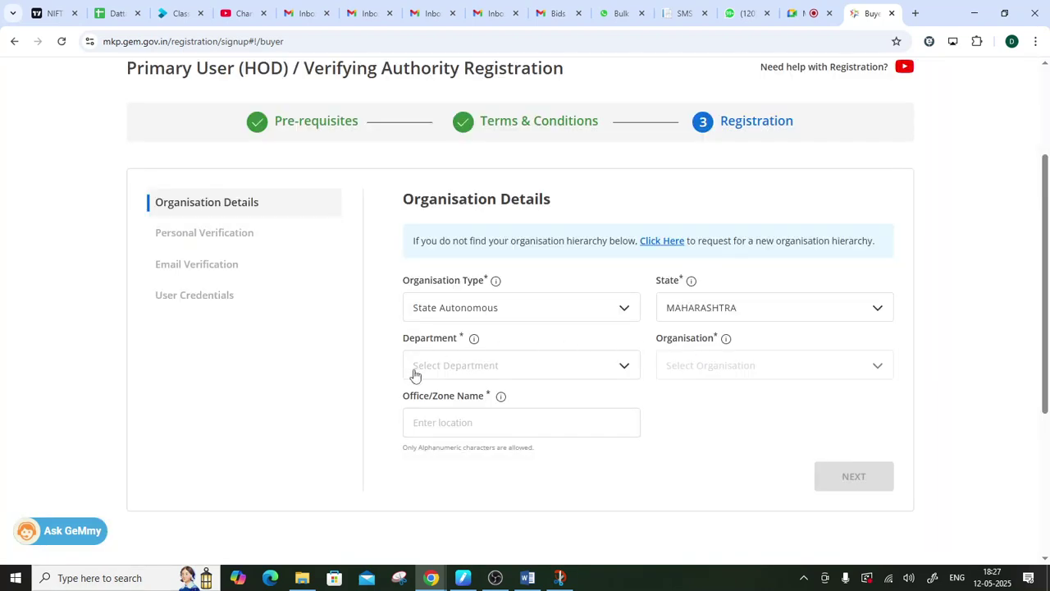
- Choose 'Department of Panchayati Raj' from the Department list
click(525, 369)
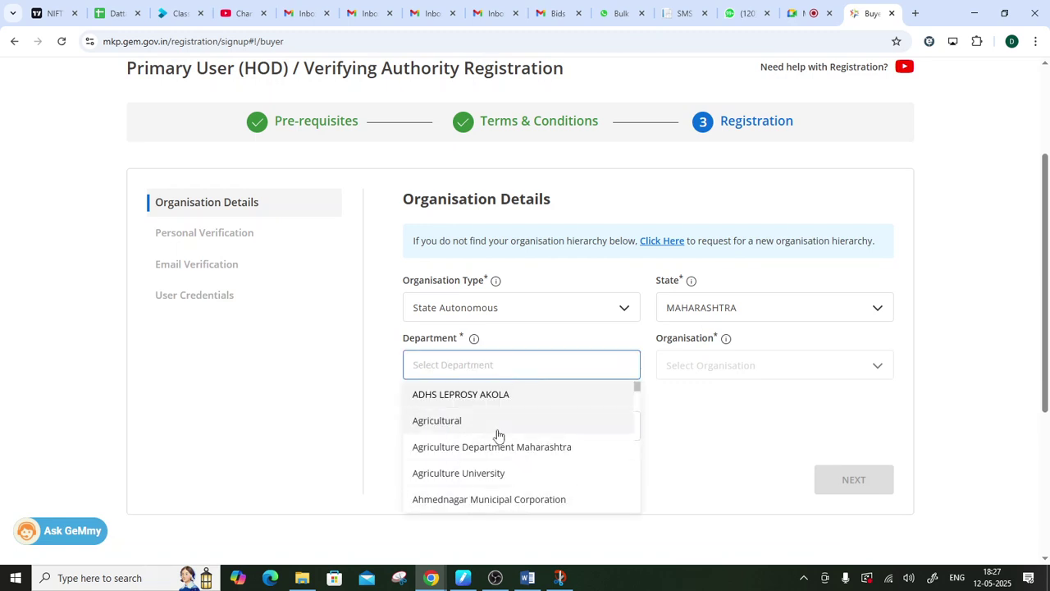
scroll(498, 410, down, 2)
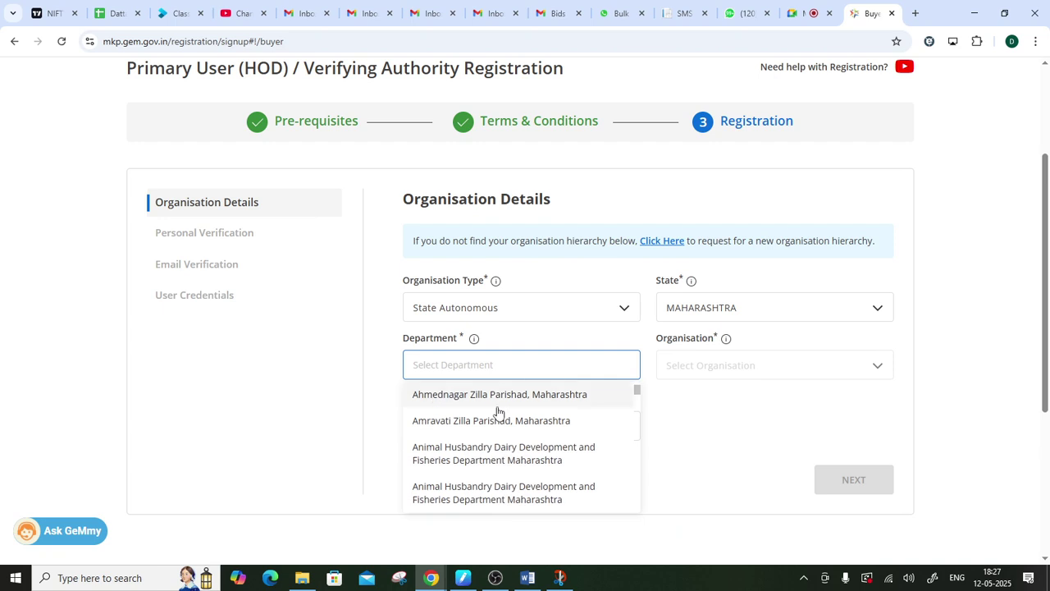
scroll(497, 410, down, 2)
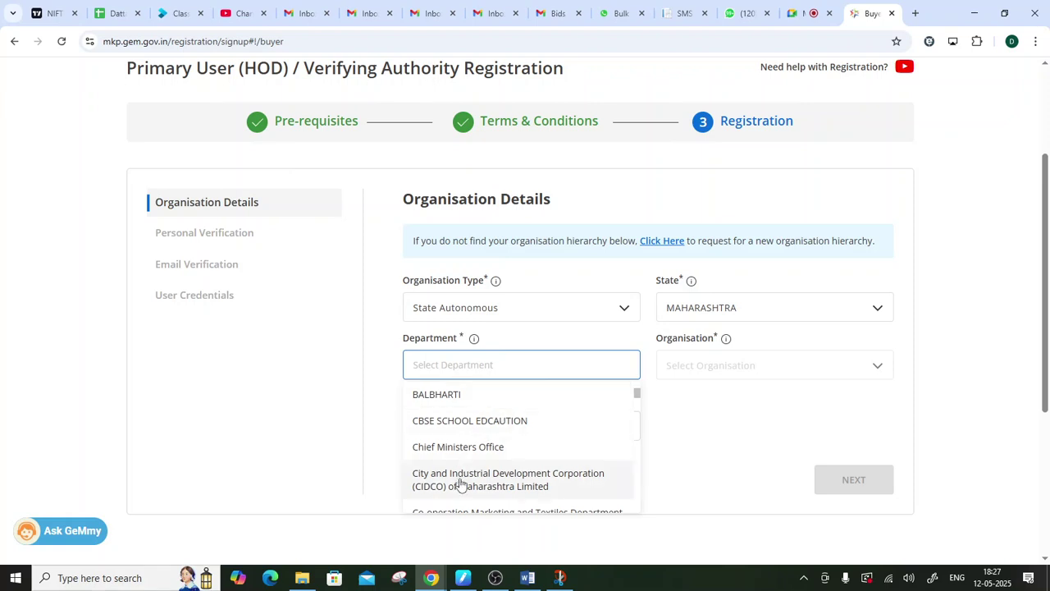
scroll(492, 459, down, 2)
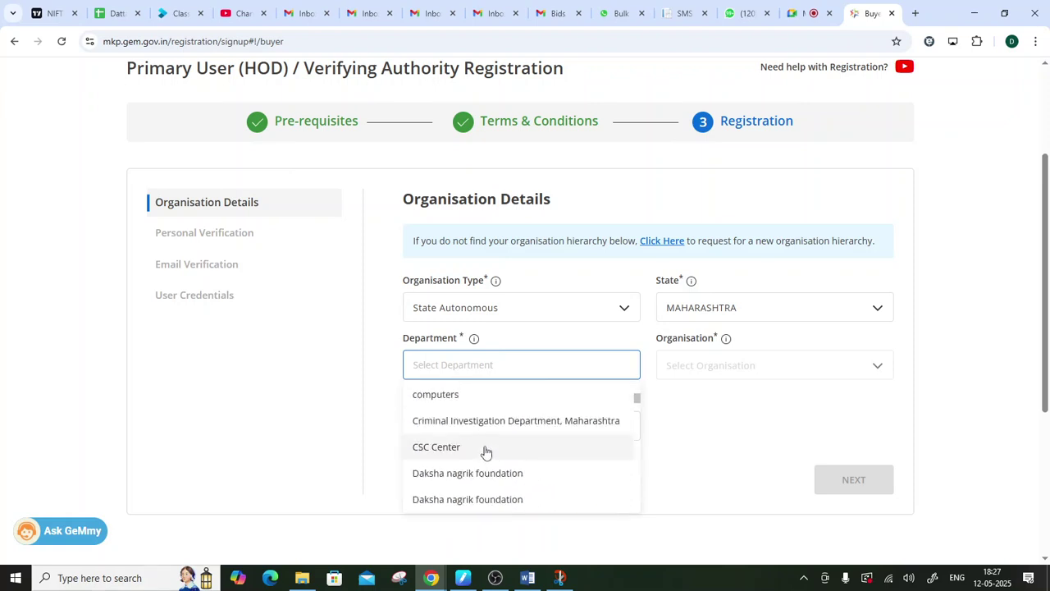
scroll(487, 449, down, 4)
scroll(490, 448, down, 10)
scroll(493, 443, down, 10)
scroll(497, 436, down, 10)
scroll(496, 435, down, 2)
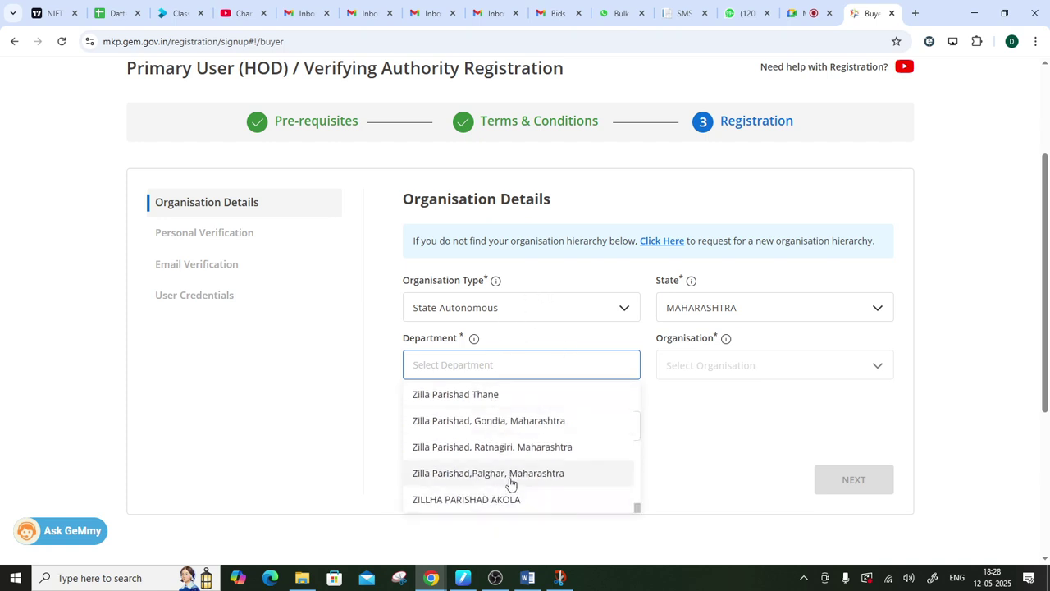
scroll(511, 480, up, 6)
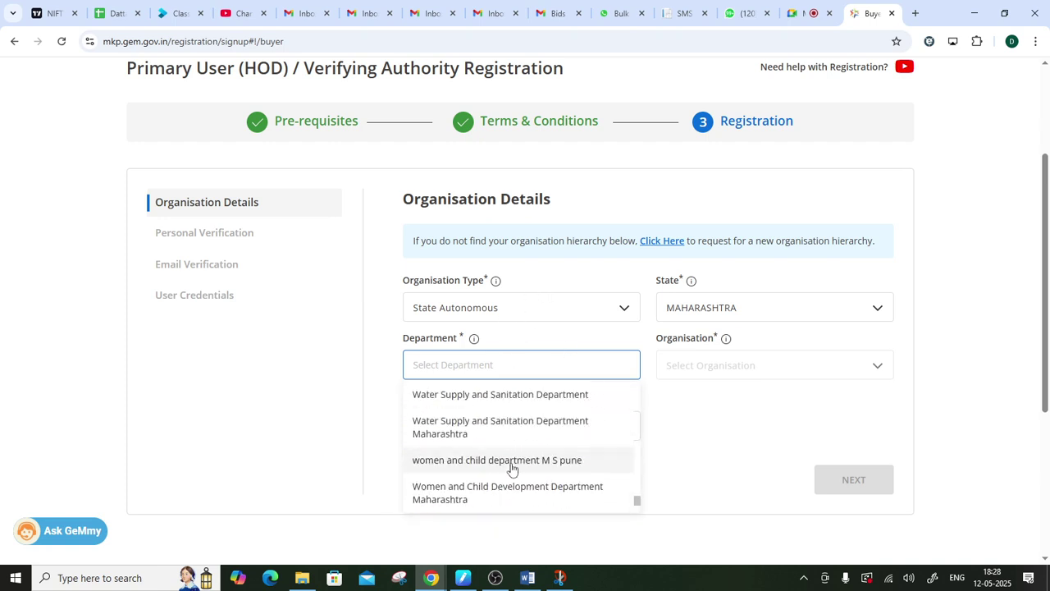
scroll(511, 468, down, 5)
scroll(504, 467, up, 5)
scroll(504, 468, up, 4)
scroll(506, 464, up, 8)
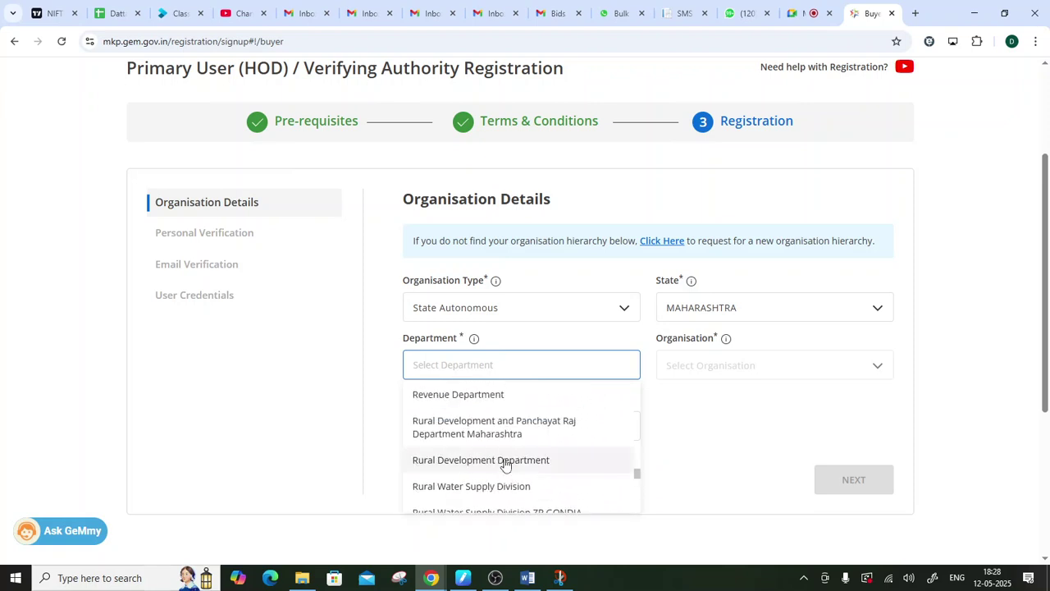
scroll(506, 465, up, 6)
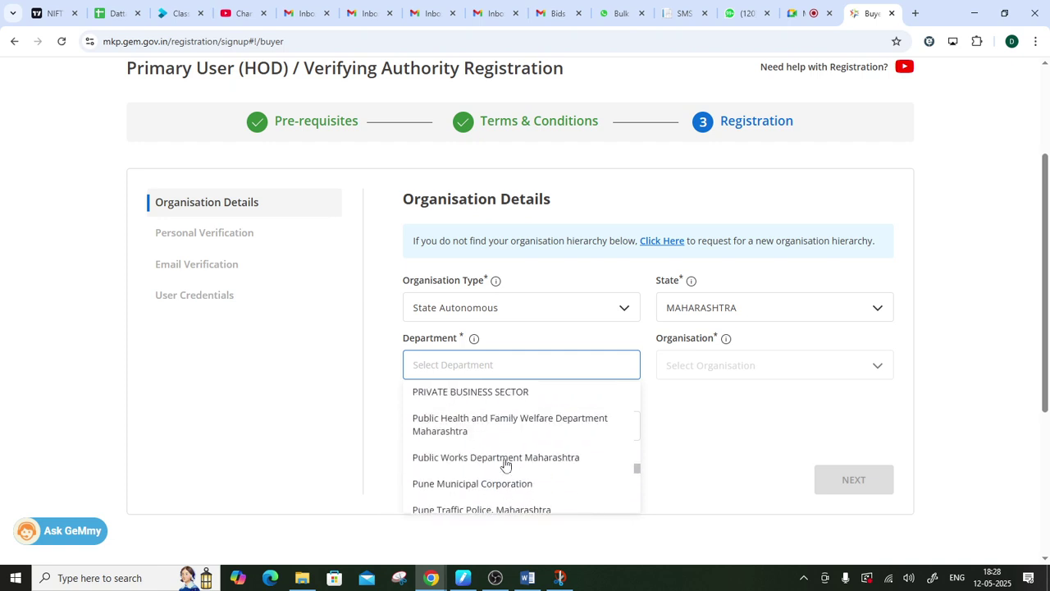
scroll(506, 465, up, 8)
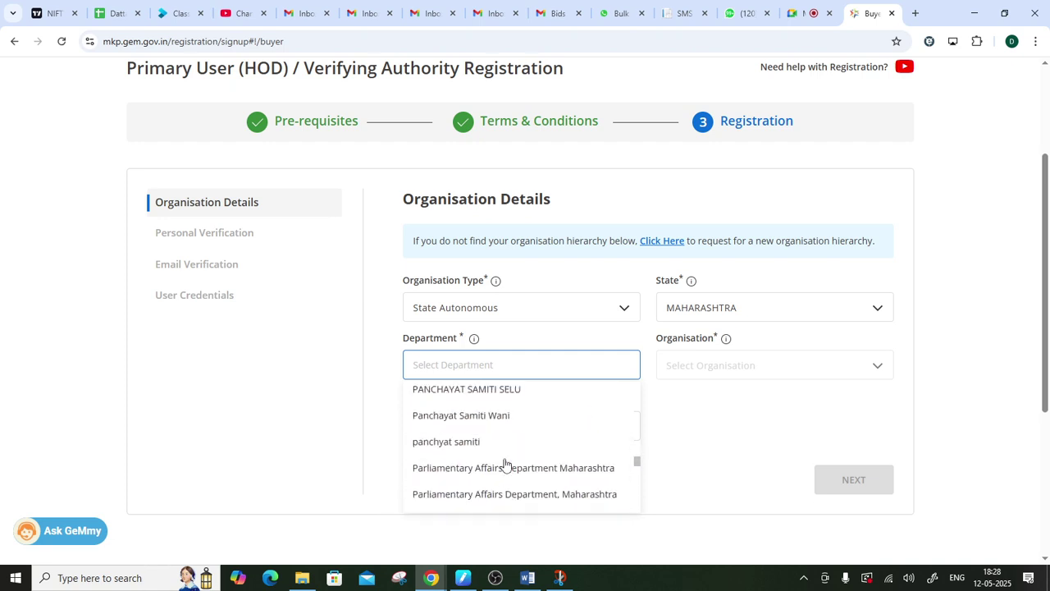
scroll(505, 465, up, 10)
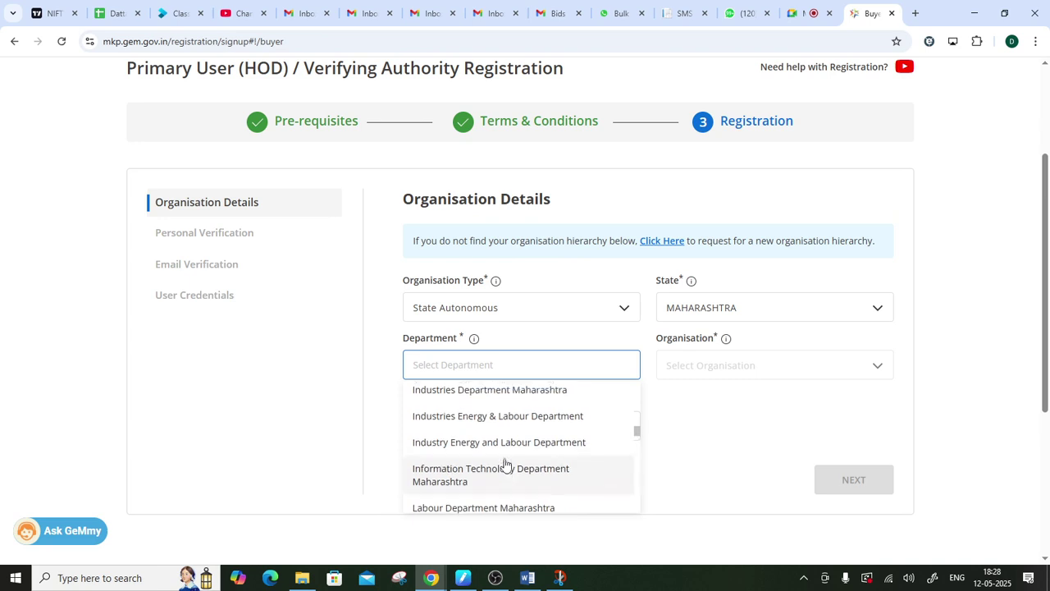
scroll(505, 465, up, 6)
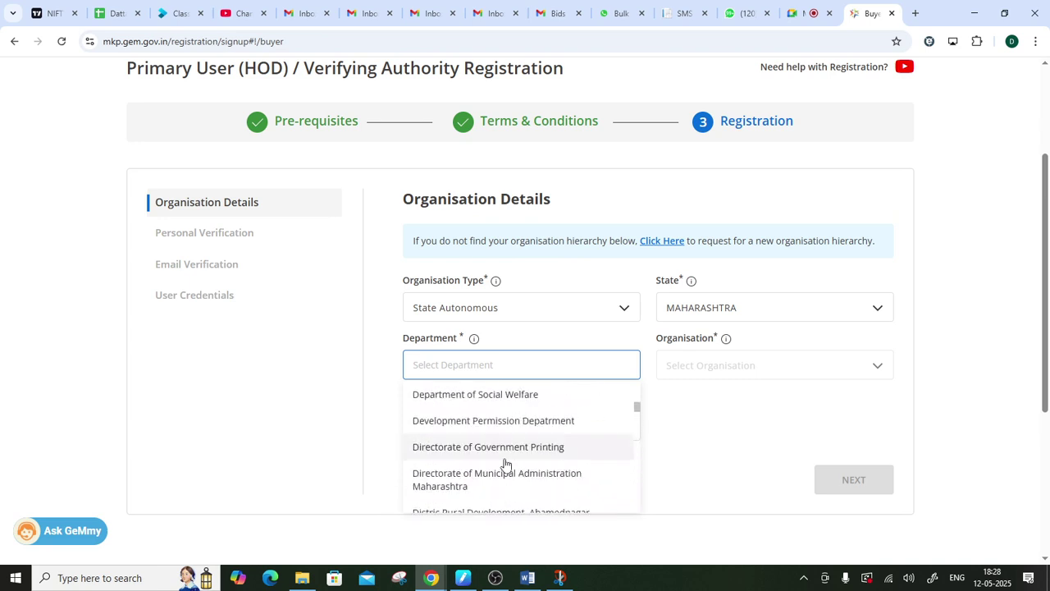
scroll(506, 465, up, 4)
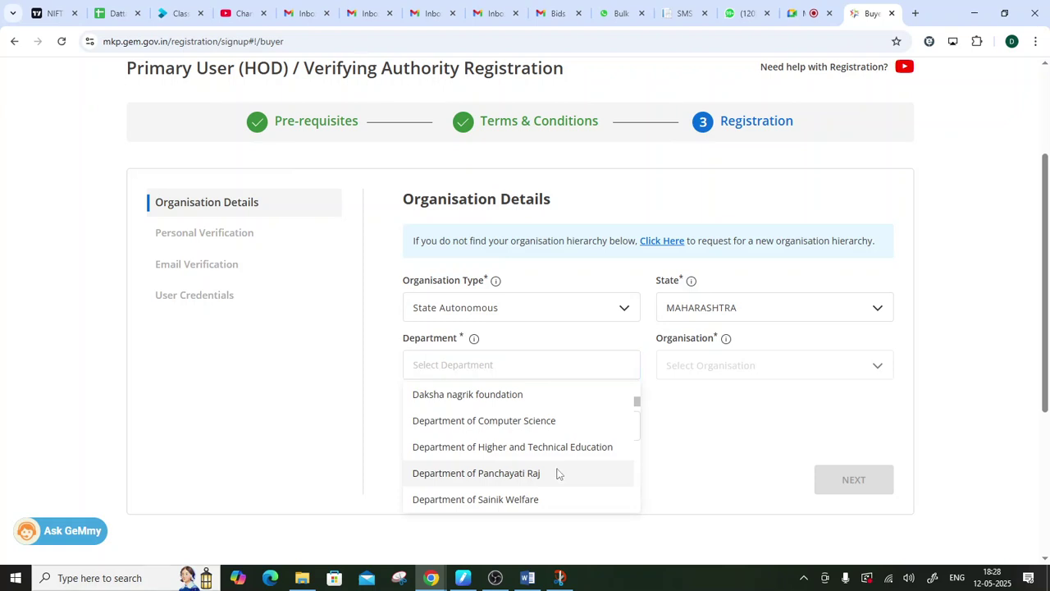
click(558, 474)
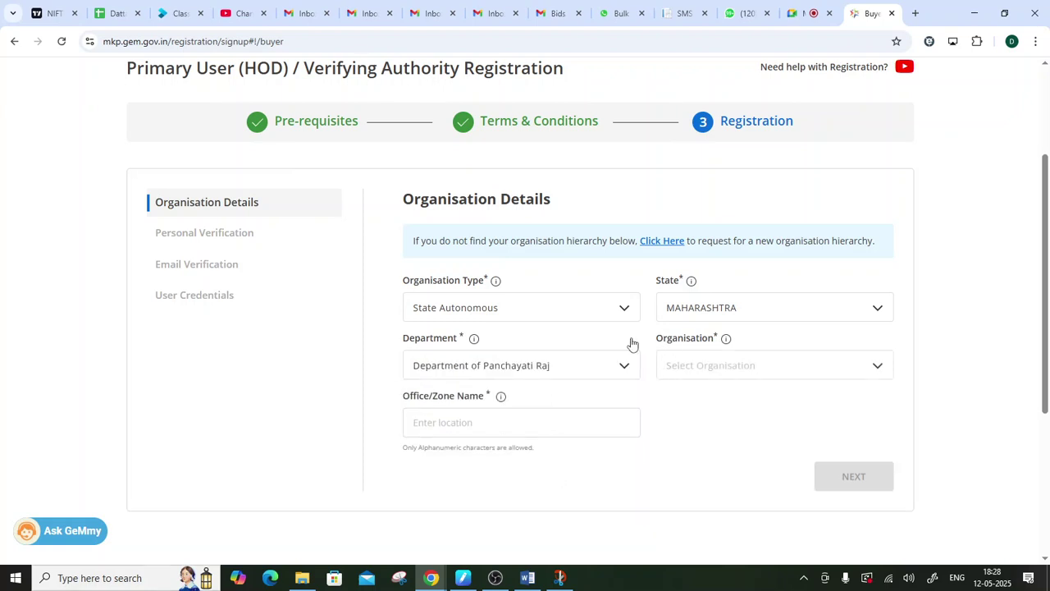
drag(632, 344, 721, 339)
- Pick 'PUNE District Panchayats' from the Organisation list
click(736, 352)
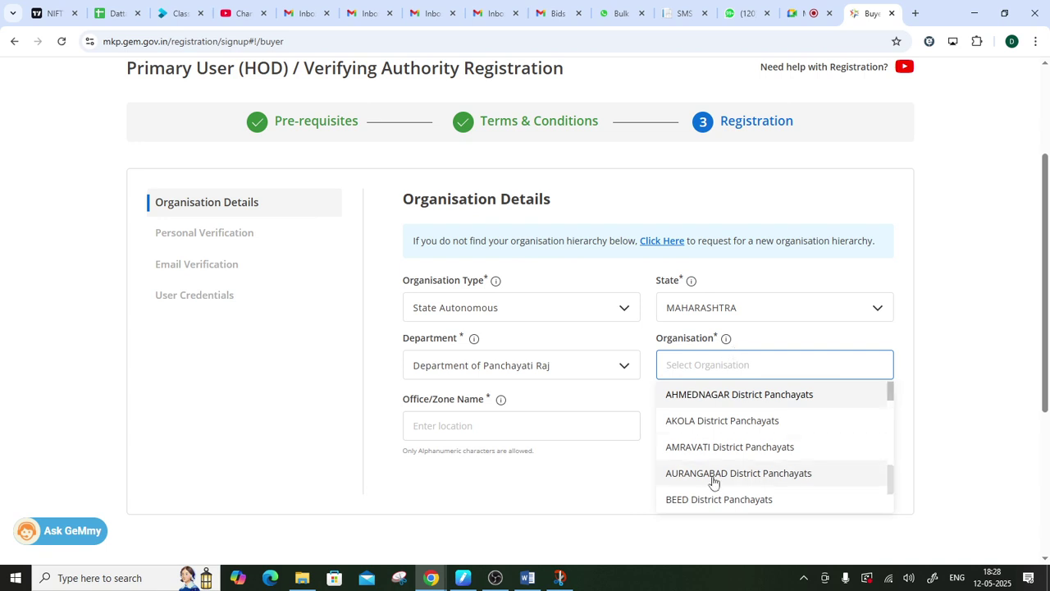
scroll(722, 423, down, 3)
scroll(723, 423, down, 5)
scroll(723, 424, down, 5)
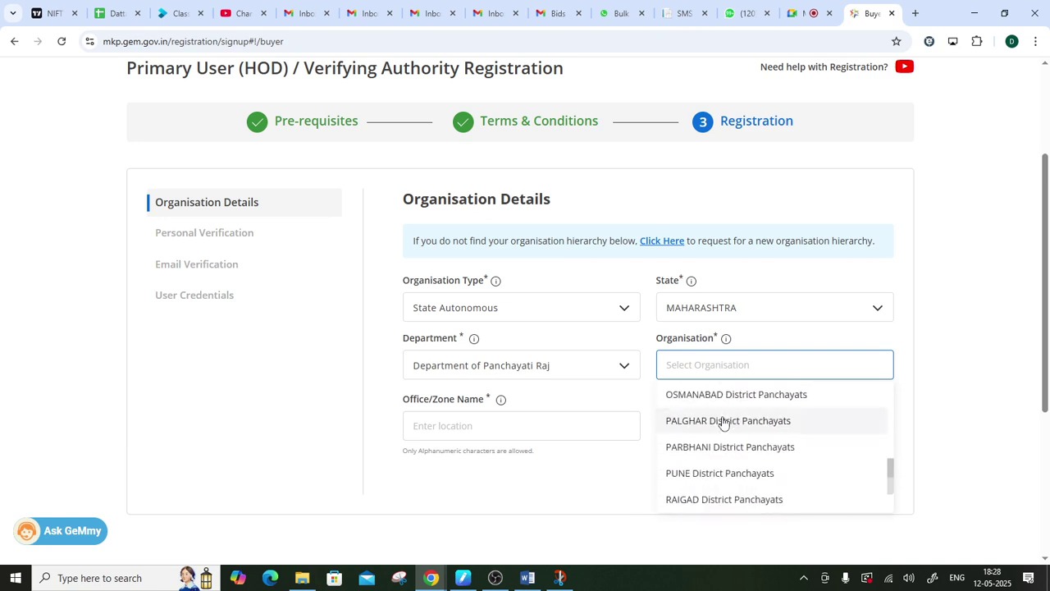
click(701, 474)
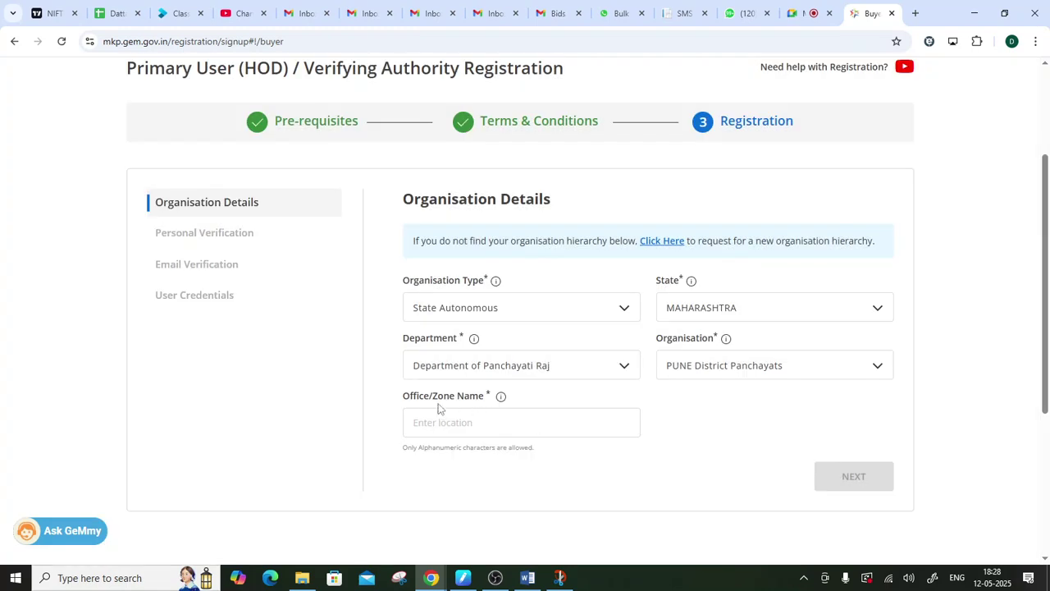
- Clear old suggestions, enter 'ABCD Grampanchayat' as Office/Zone Name, and proceed with NEXT
drag(396, 400, 488, 398)
click(462, 420)
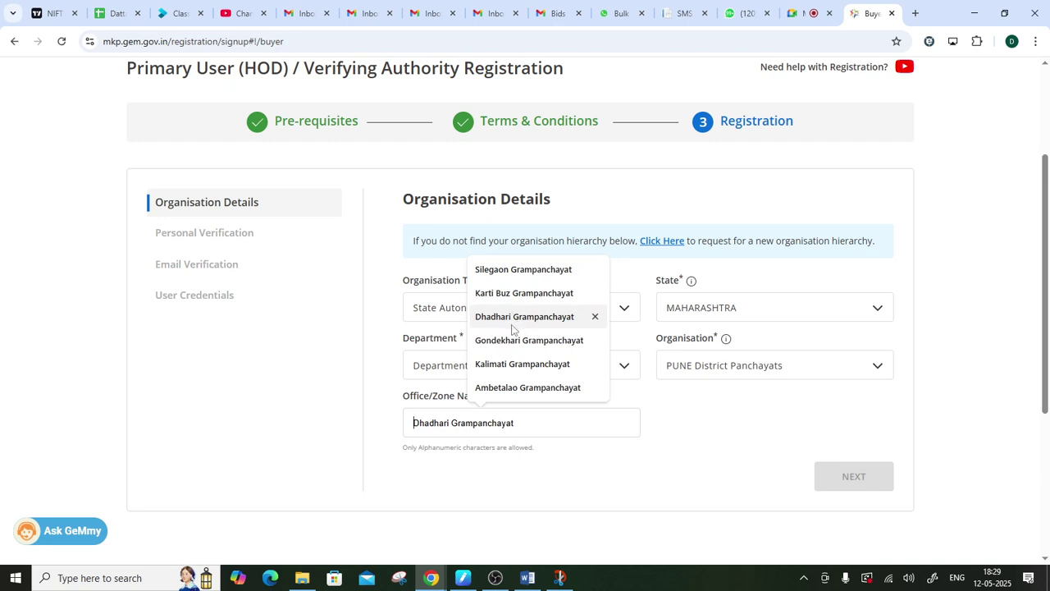
click(594, 388)
click(596, 388)
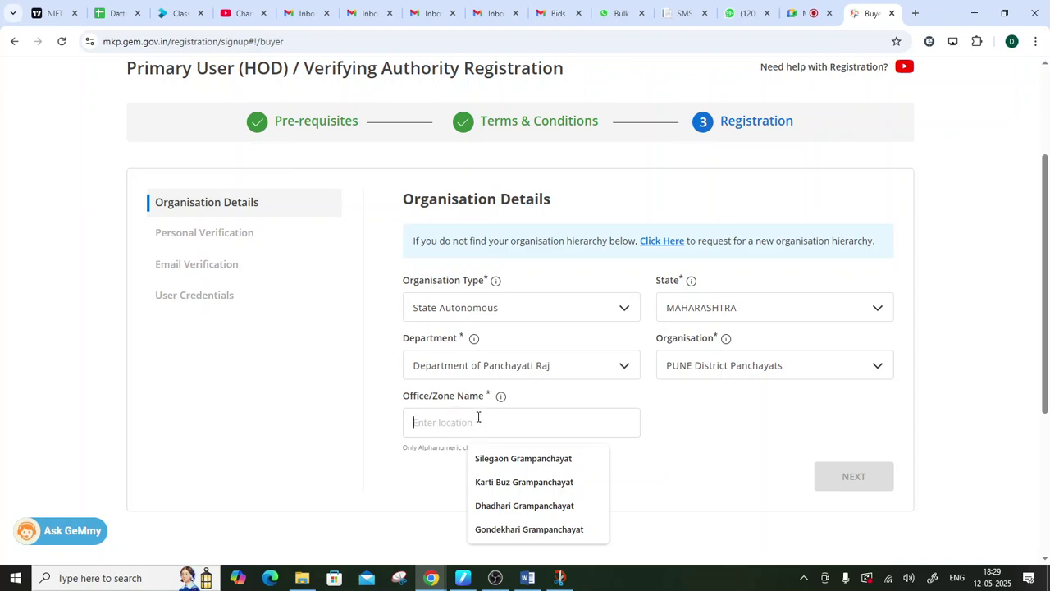
text(ABC)
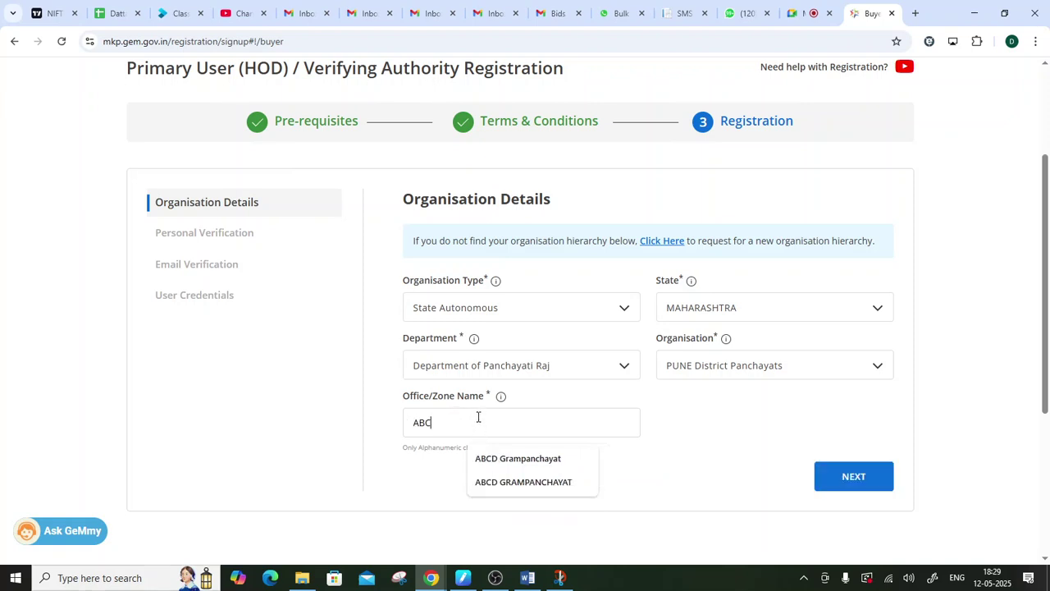
text(D Grampanchayat)
click(548, 459)
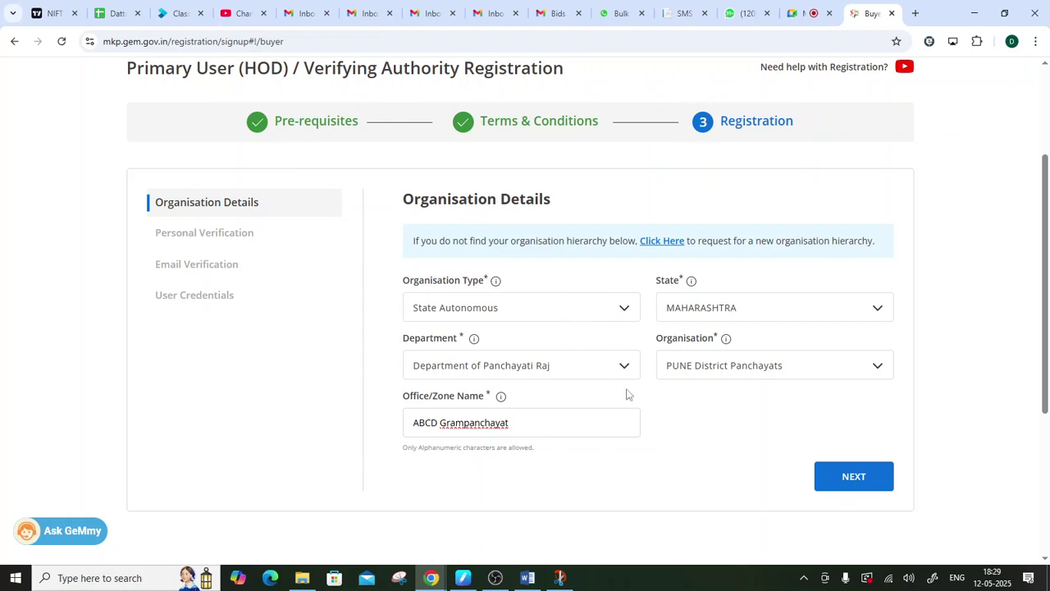
click(834, 483)
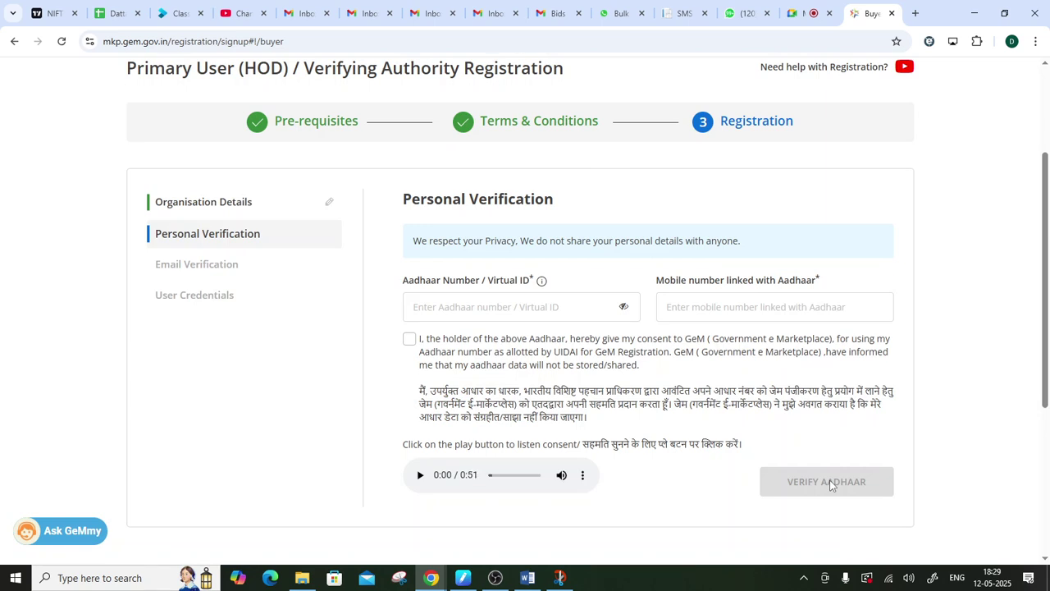
- Tick the Aadhaar consent declaration, leaving the Aadhaar and mobile number fields blank
click(440, 299)
click(714, 313)
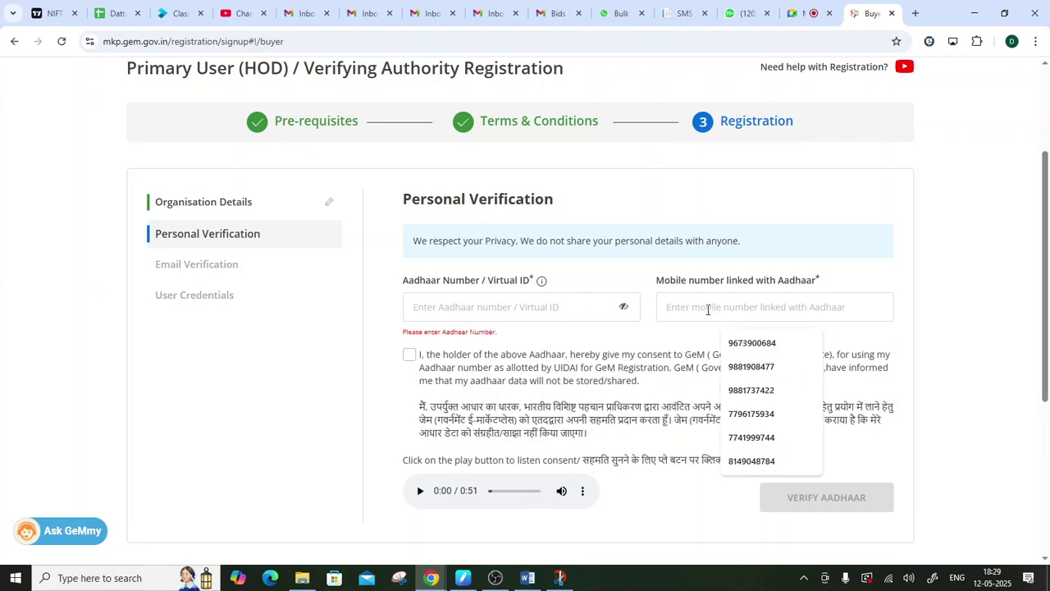
click(415, 297)
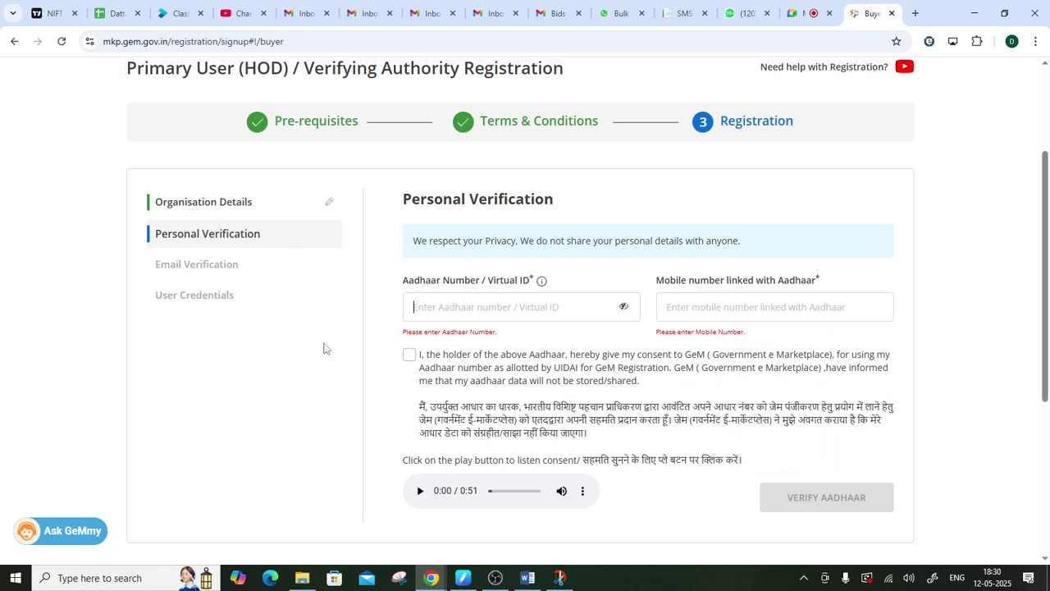
click(408, 358)
- Handwrite 'PR-ABCD-FFC' above the Buyer Registration notes in Snip & Sketch
click(562, 581)
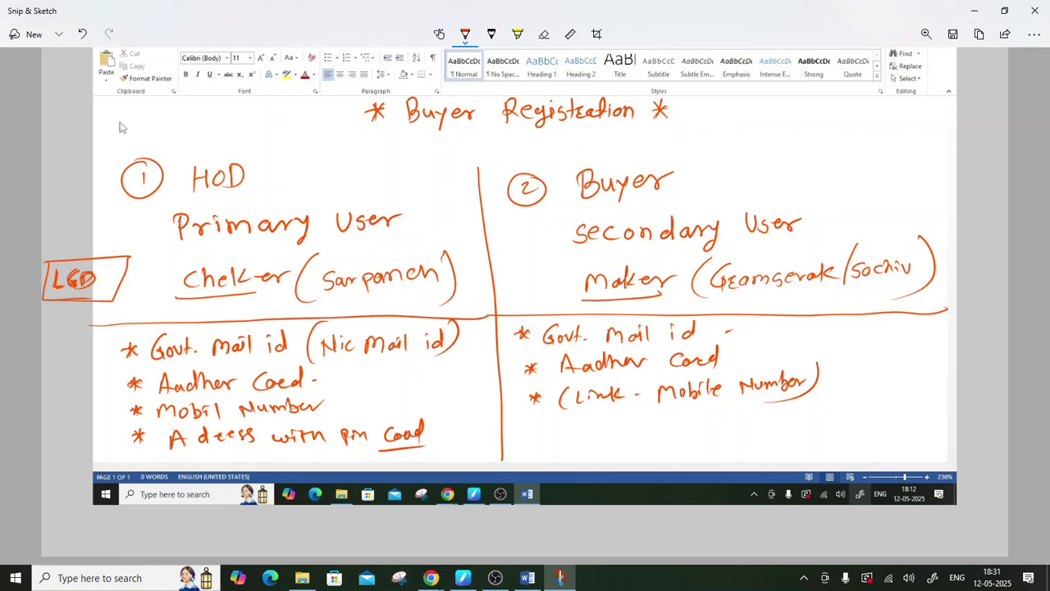
drag(136, 120, 149, 140)
drag(154, 128, 167, 127)
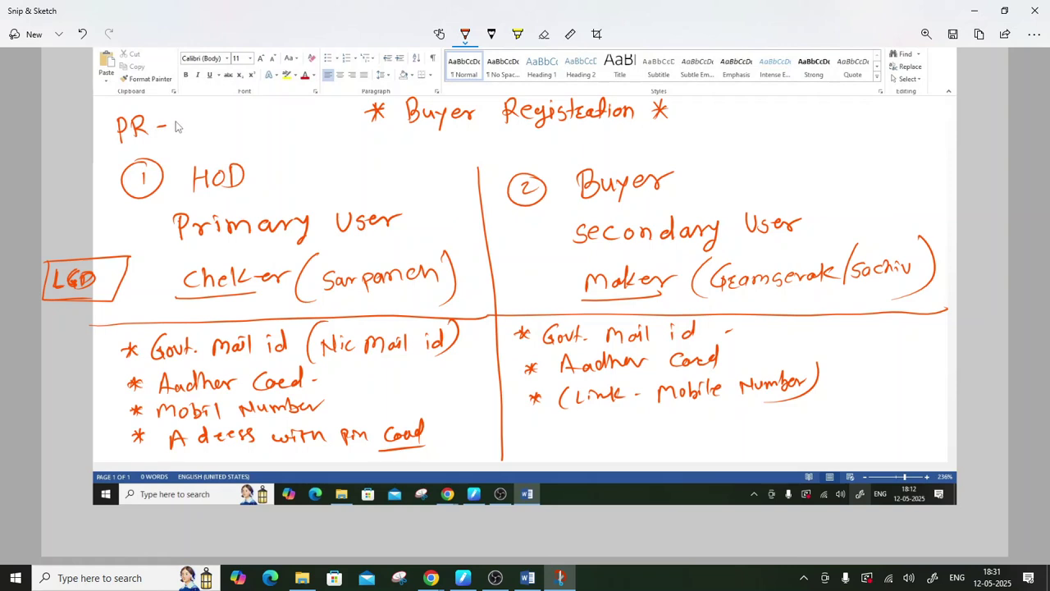
mouse_move(182, 120)
mouse_down()
mouse_move(186, 133)
mouse_move(175, 134)
mouse_move(242, 123)
mouse_move(256, 133)
mouse_move(269, 113)
mouse_up()
mouse_move(256, 124)
mouse_down()
mouse_move(276, 130)
mouse_move(285, 114)
mouse_up()
mouse_move(275, 123)
mouse_down()
mouse_move(325, 128)
mouse_move(330, 110)
mouse_up()
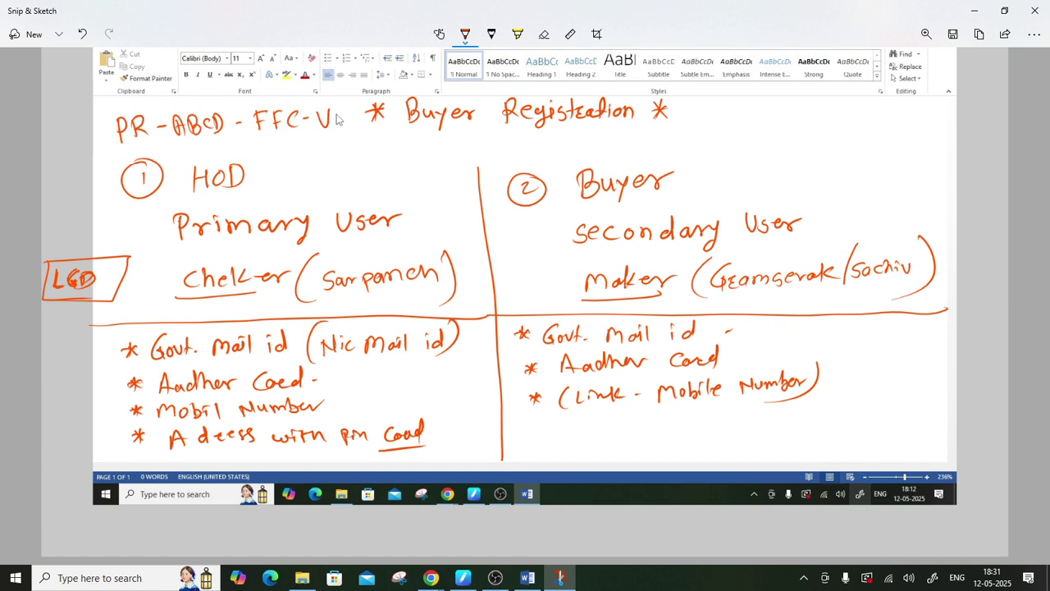
- Add 'V10-Checker', bracket the code, and minimise the notes
mouse_move(337, 113)
mouse_down()
mouse_move(337, 127)
mouse_move(366, 120)
mouse_move(341, 148)
mouse_up()
mouse_move(344, 133)
mouse_down()
mouse_move(343, 144)
mouse_move(364, 147)
mouse_up()
drag(372, 138, 379, 151)
drag(386, 139, 410, 149)
drag(410, 144, 422, 139)
mouse_move(97, 103)
mouse_down()
mouse_move(184, 145)
mouse_move(362, 163)
mouse_move(420, 143)
mouse_move(372, 121)
mouse_move(183, 82)
mouse_move(85, 97)
mouse_up()
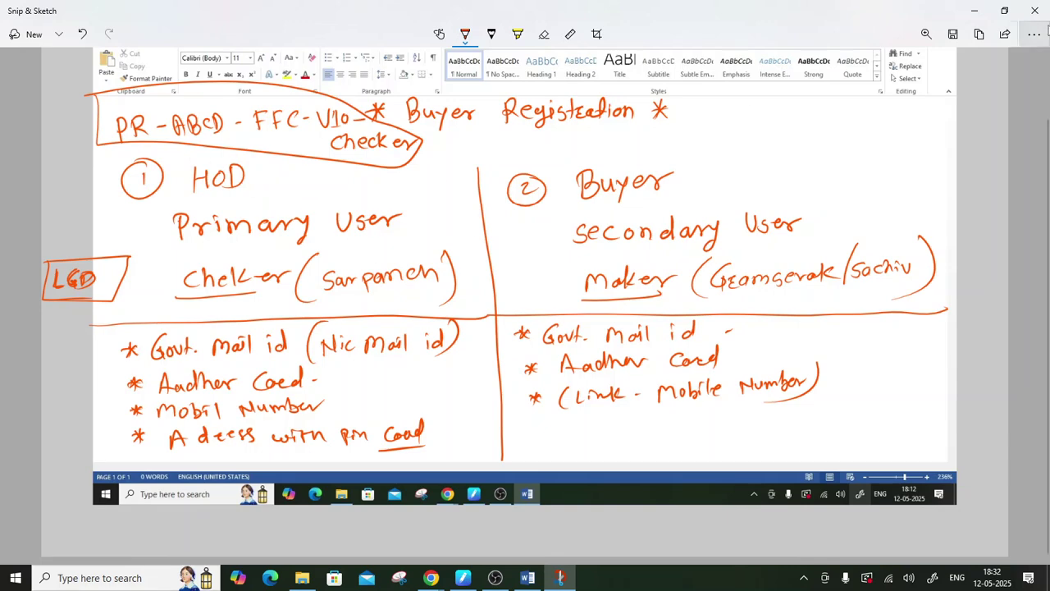
click(974, 10)
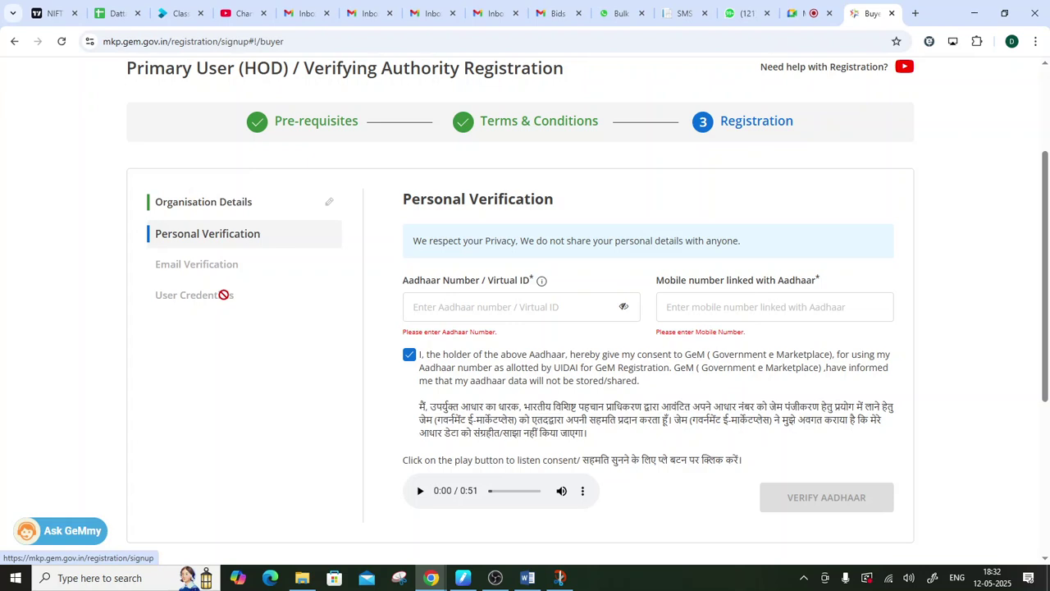
- Log back into GeM with the user ID, captcha and saved password
scroll(621, 370, up, 3)
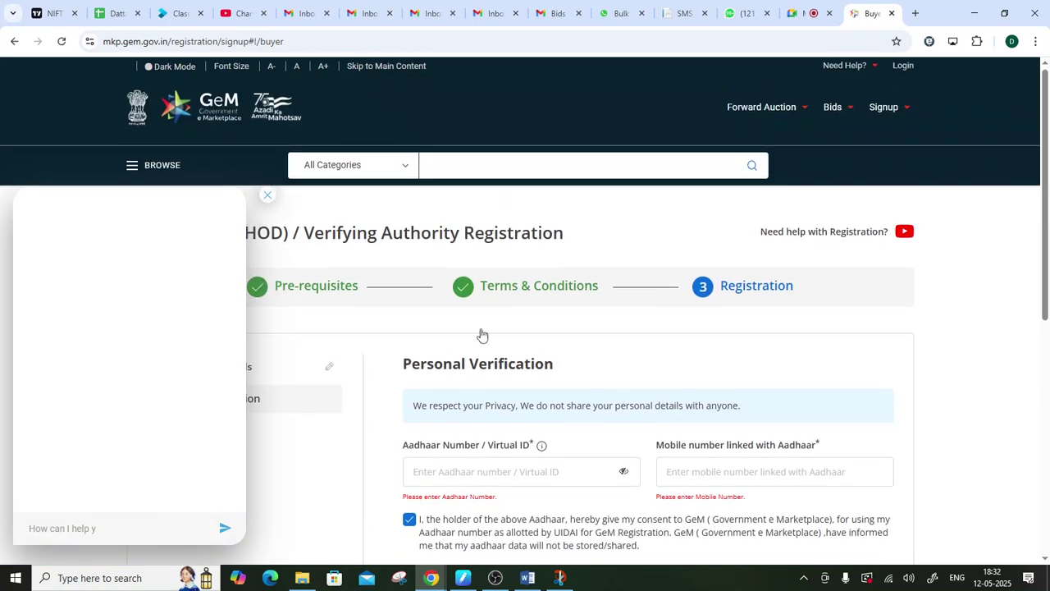
click(267, 196)
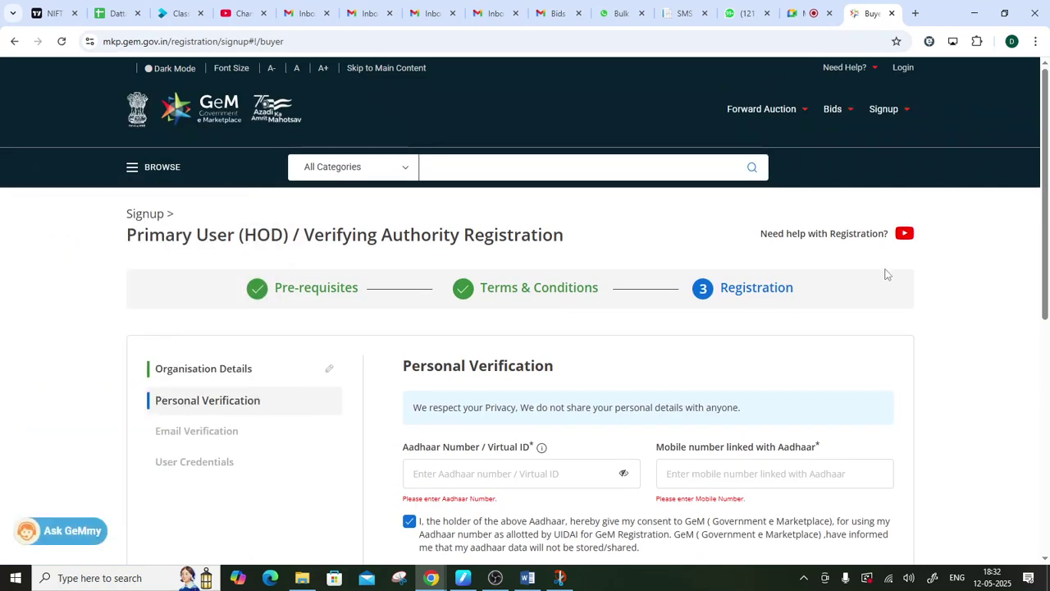
click(905, 69)
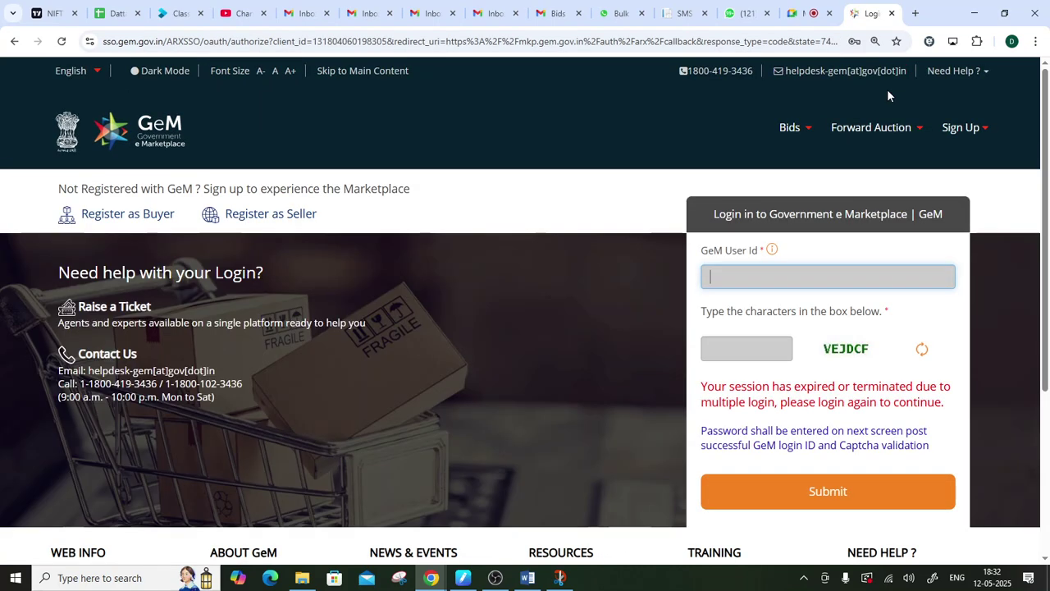
text(GEM.EXPERT123)
key(Tab)
text(VEJDCF)
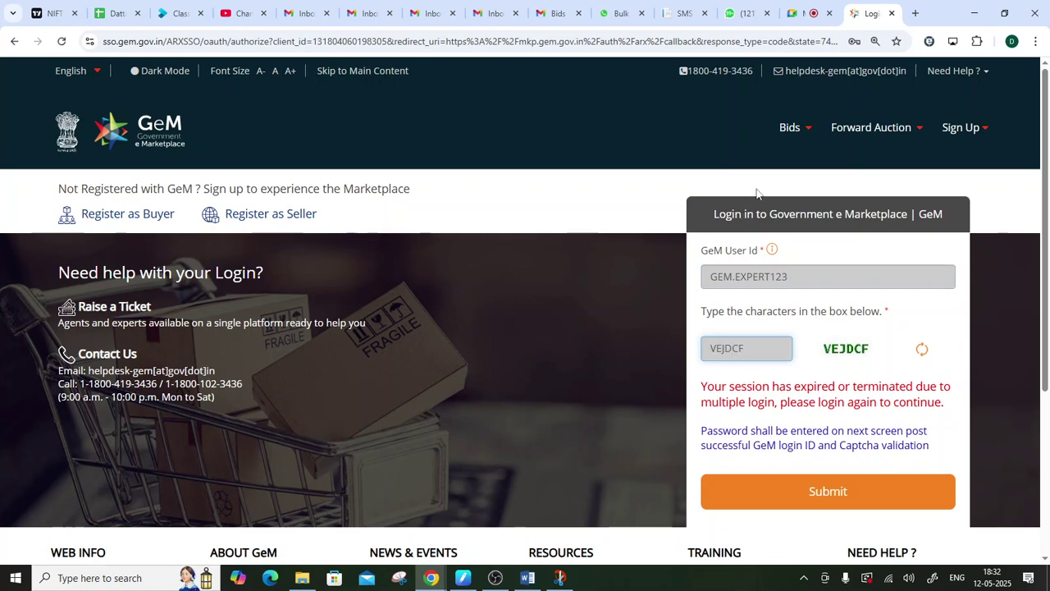
click(825, 494)
click(752, 509)
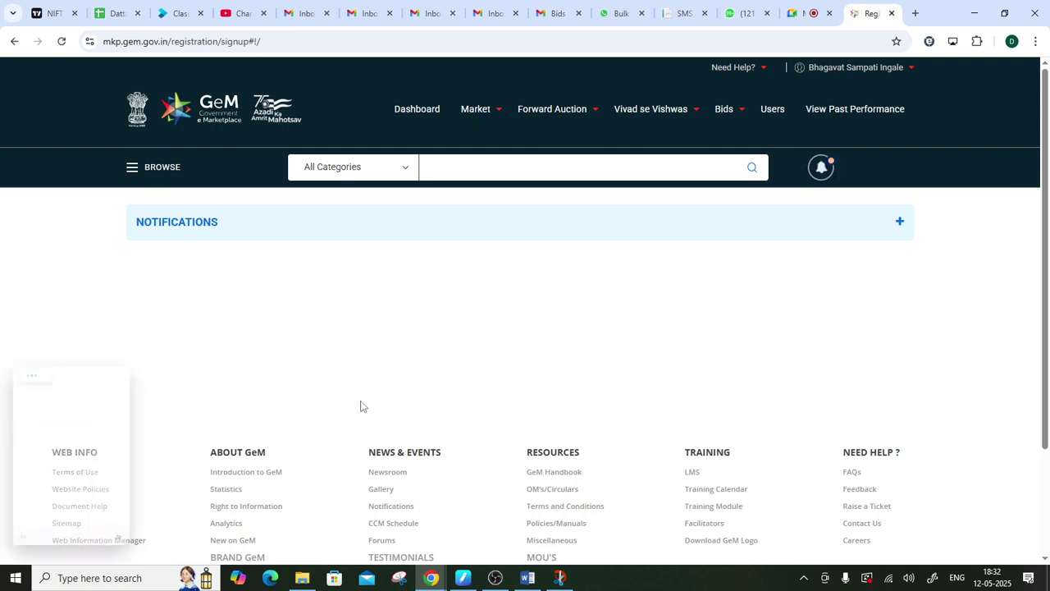
- Close the GeMmy panel, open the My Account profile, then bring up OBS Studio
click(267, 196)
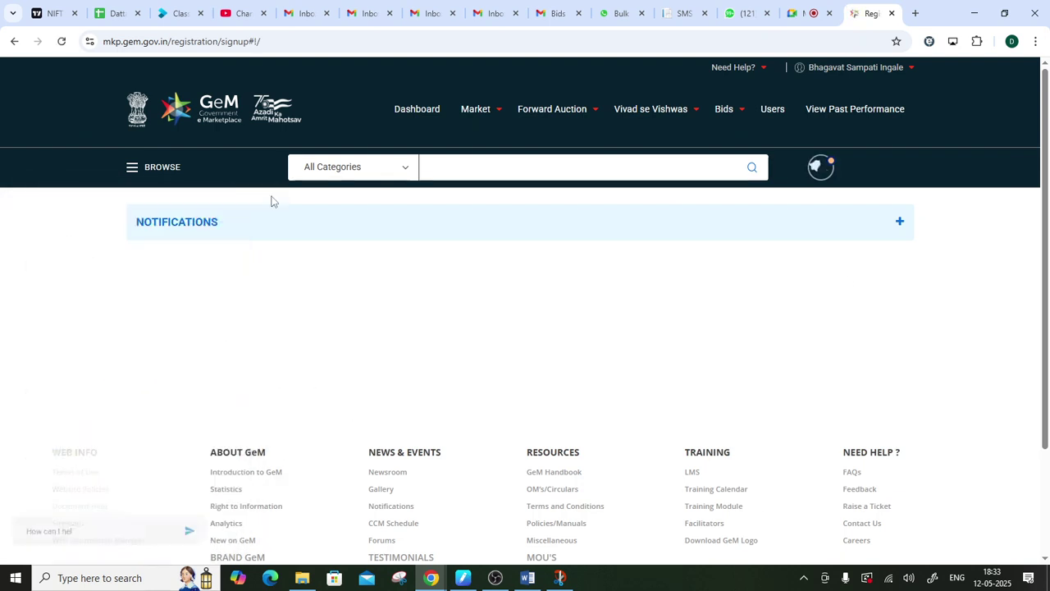
click(854, 87)
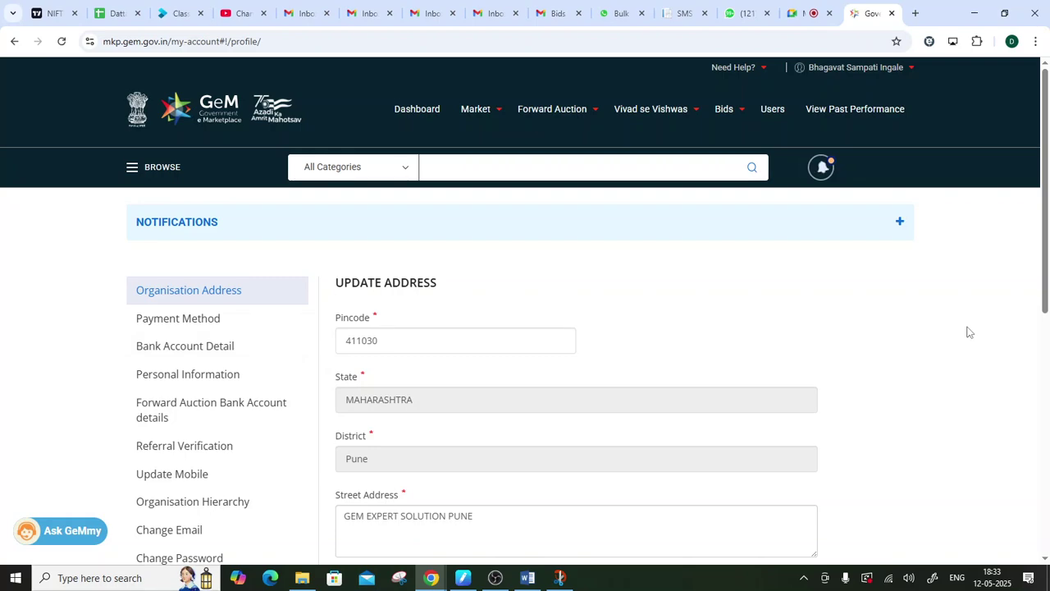
click(494, 578)
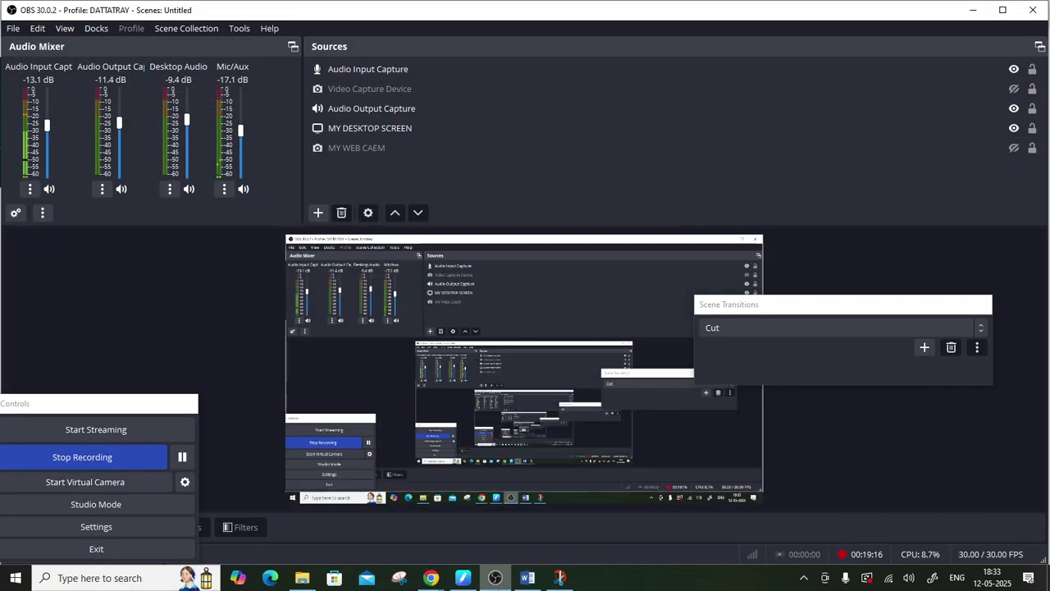
- Minimise OBS Studio to bring the GeM profile page back
click(501, 585)
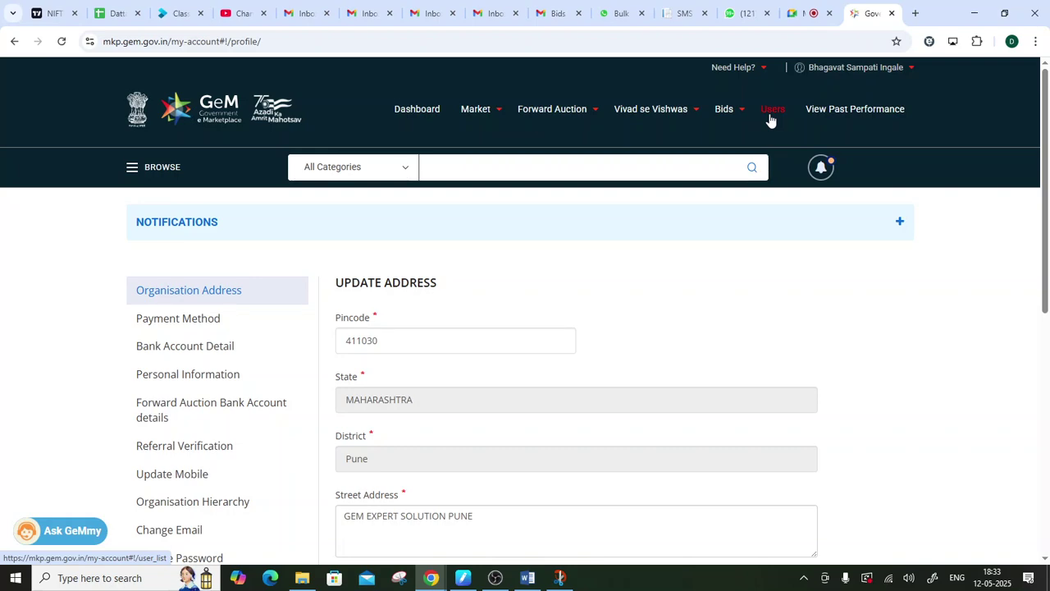
- Draw an ellipse around '1 HOD' in the Snip & Sketch notes, then minimise them
click(560, 576)
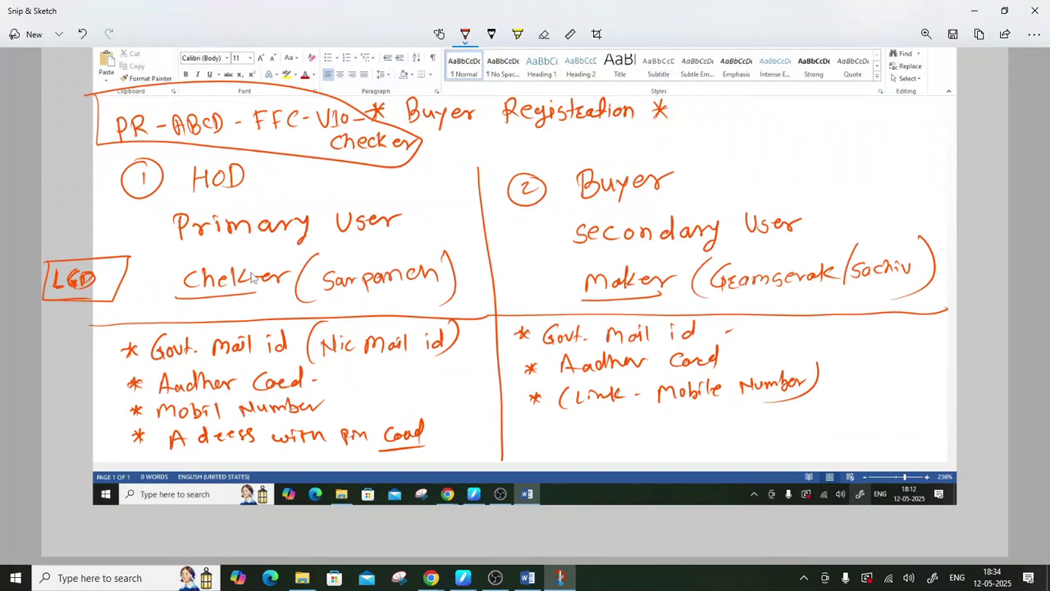
mouse_move(264, 162)
mouse_down()
mouse_move(156, 149)
mouse_move(175, 220)
mouse_move(325, 168)
mouse_move(353, 191)
mouse_move(308, 201)
mouse_up()
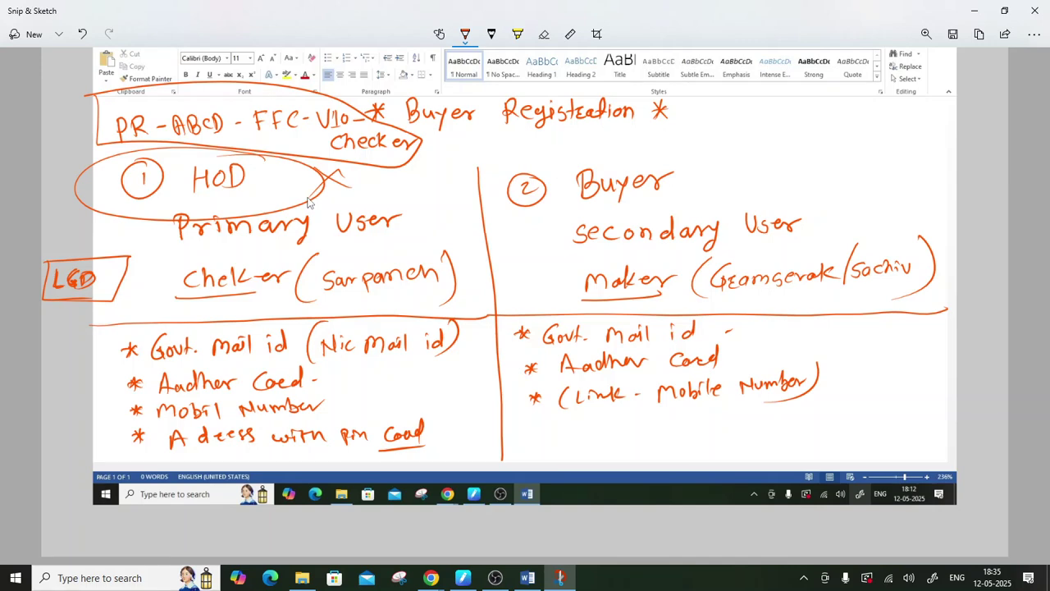
click(974, 10)
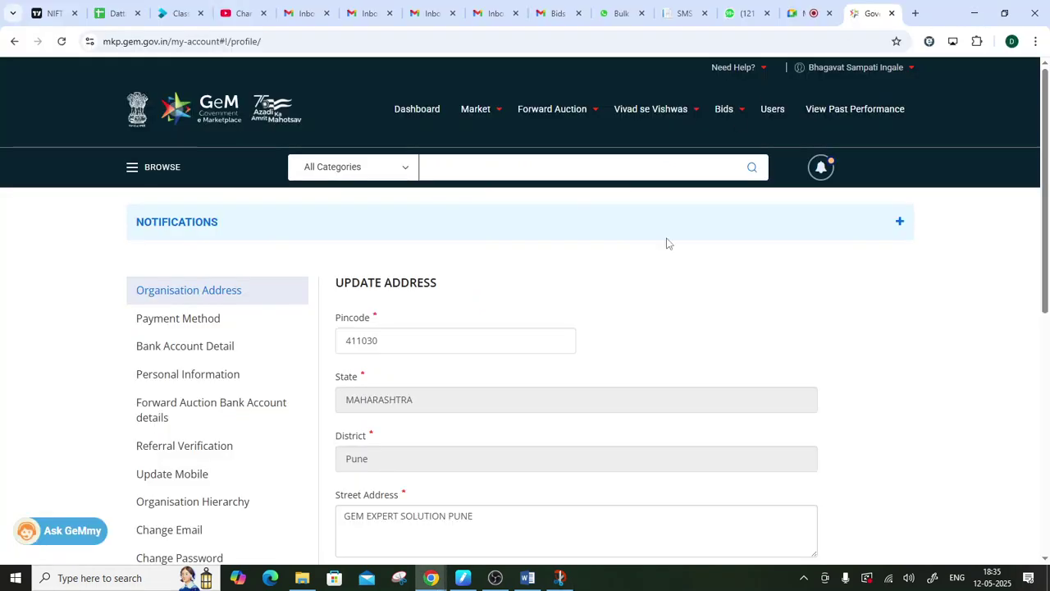
click(901, 74)
click(845, 86)
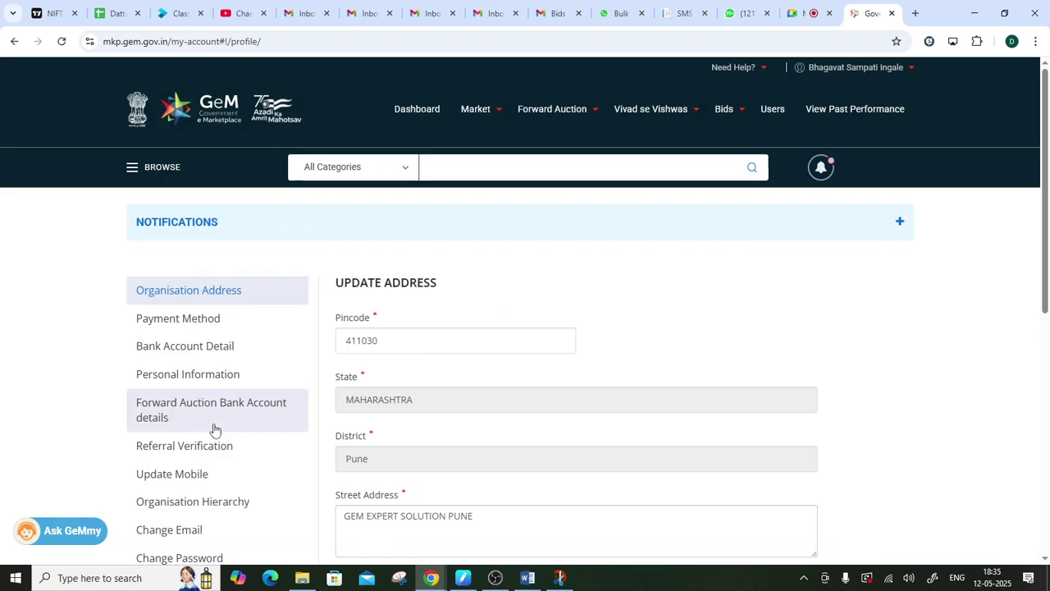
double_click(380, 338)
click(609, 287)
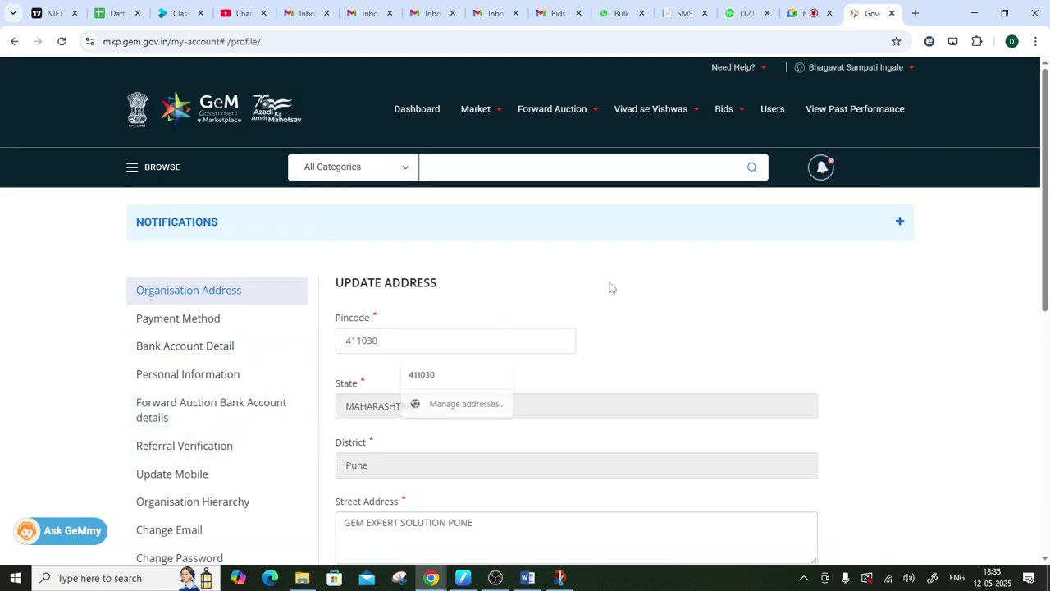
scroll(502, 287, down, 2)
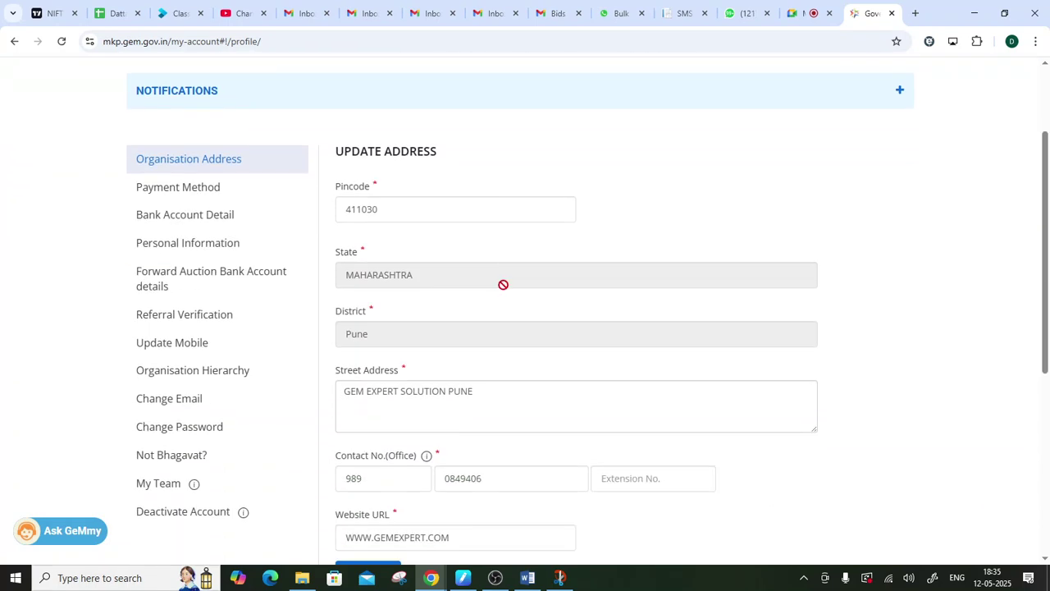
drag(340, 393, 515, 393)
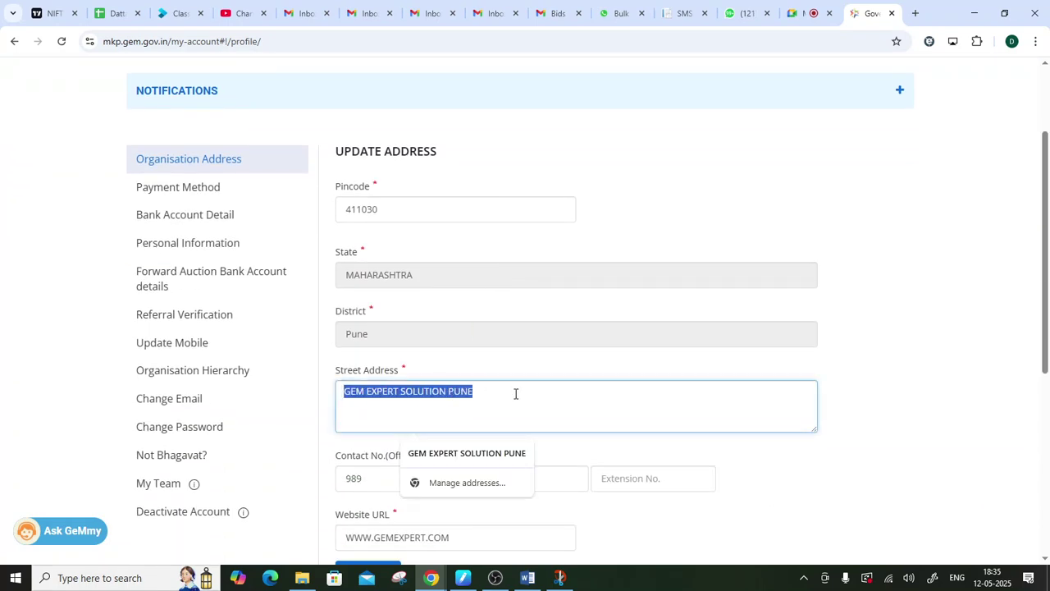
click(935, 469)
scroll(755, 464, down, 2)
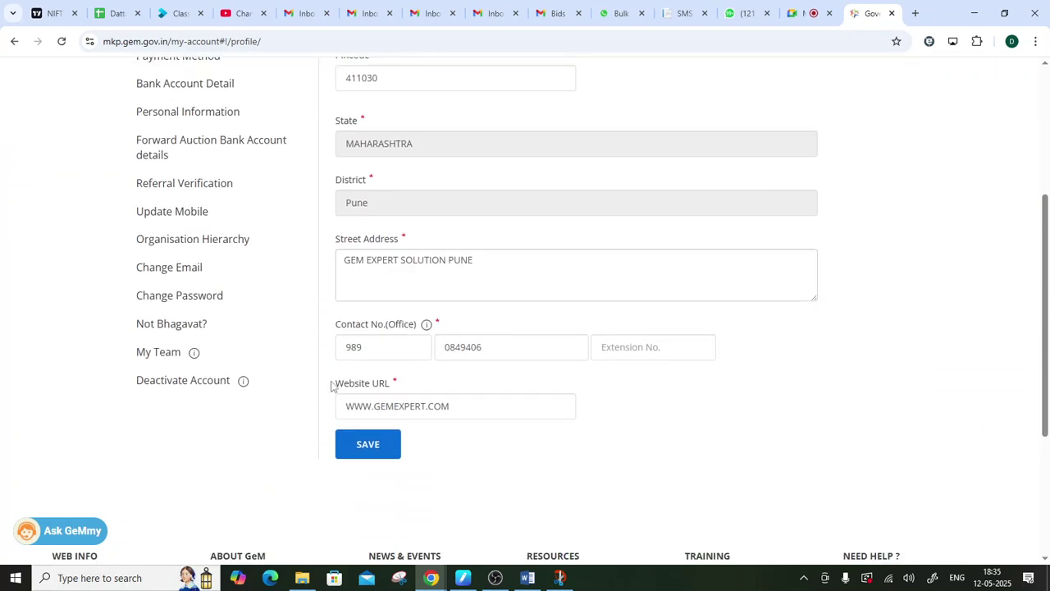
double_click(364, 347)
click(471, 348)
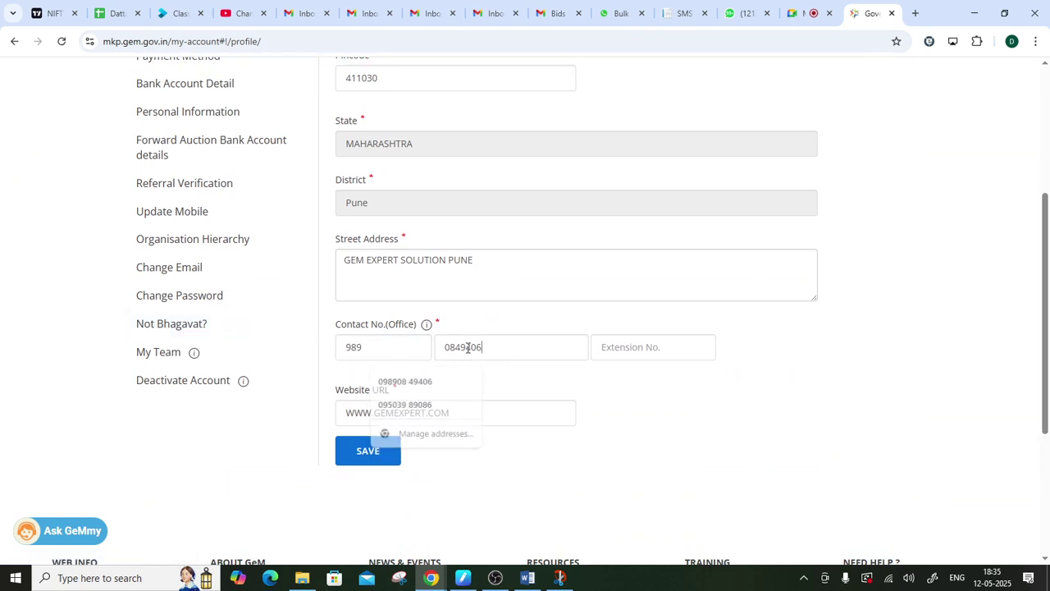
double_click(471, 348)
click(683, 399)
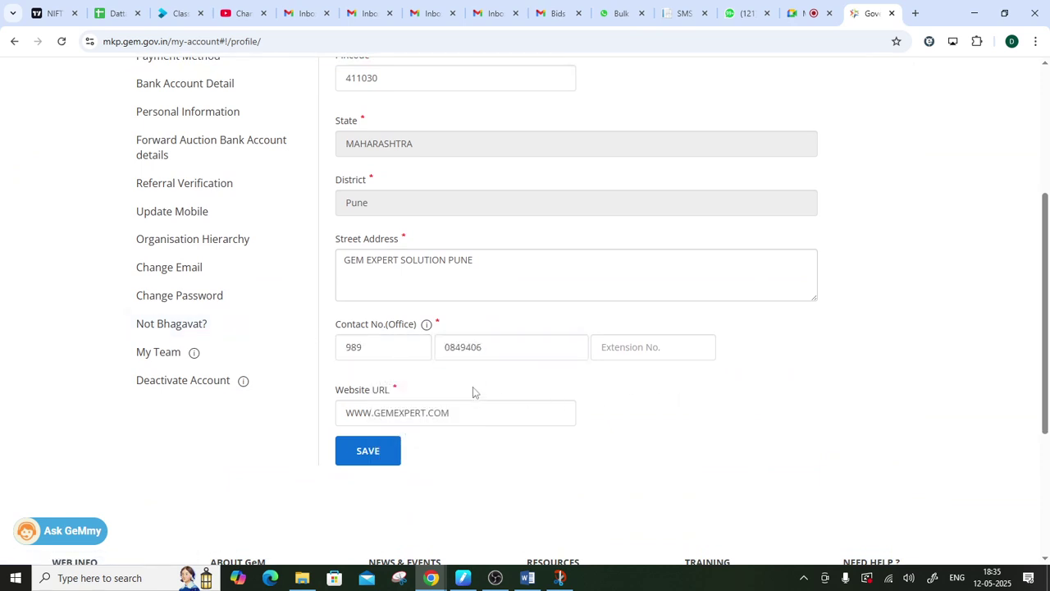
double_click(364, 347)
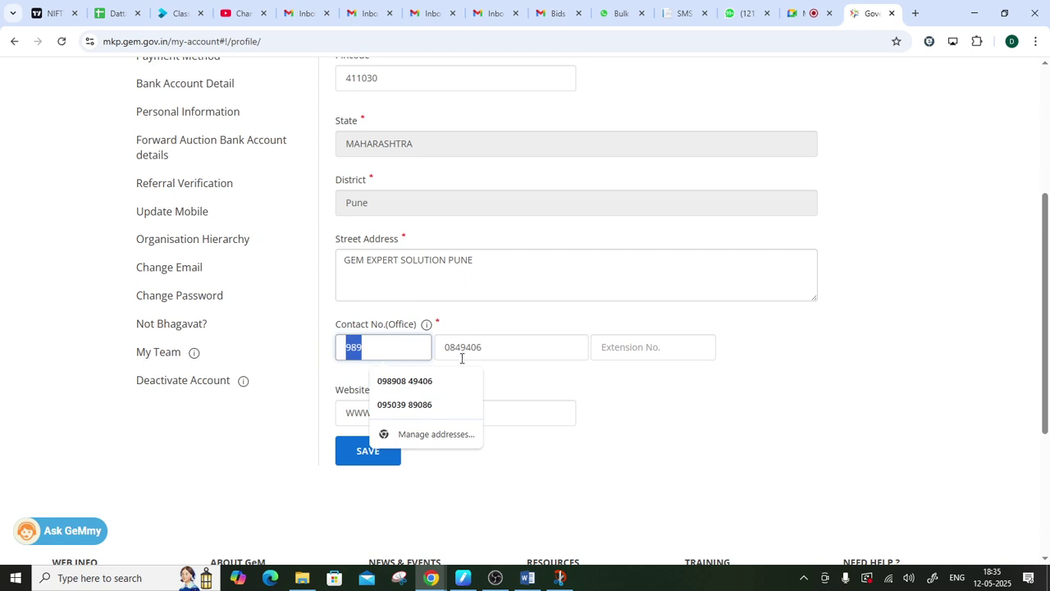
double_click(521, 348)
click(520, 348)
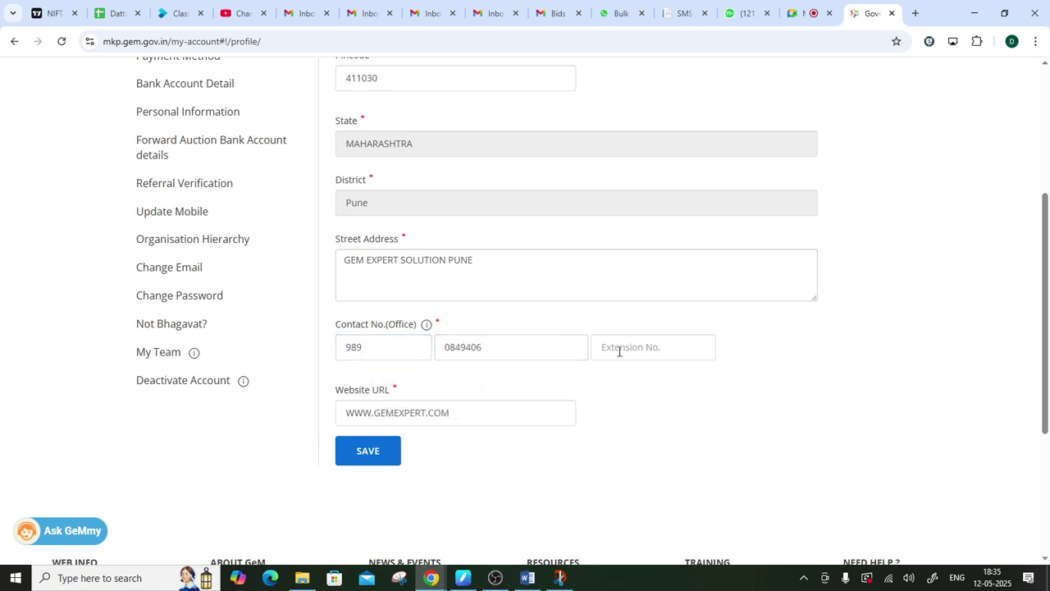
click(620, 350)
click(605, 402)
double_click(374, 352)
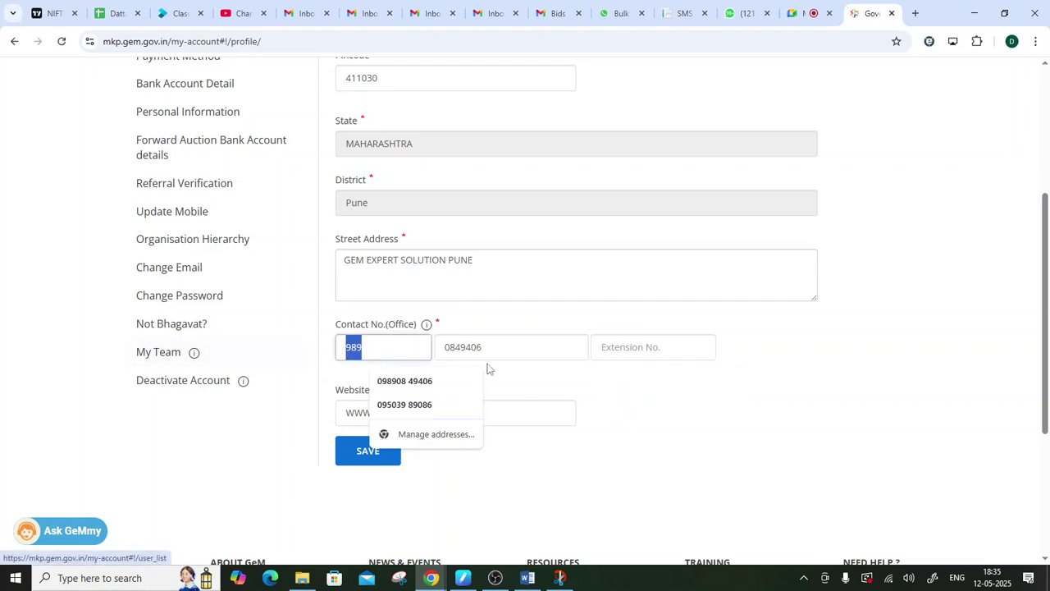
double_click(496, 347)
click(515, 412)
drag(459, 413, 312, 403)
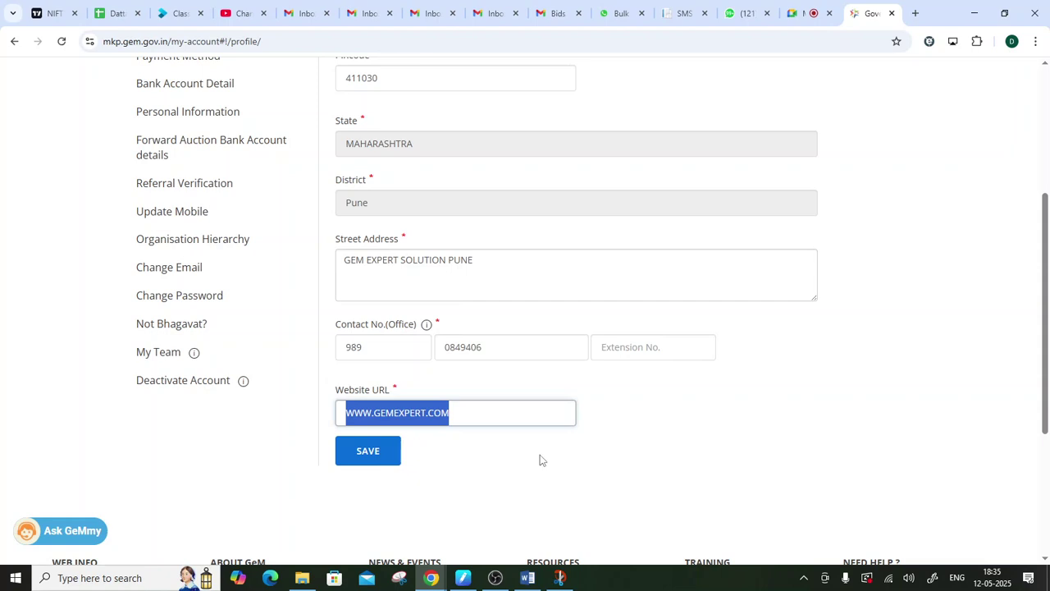
scroll(541, 461, up, 1)
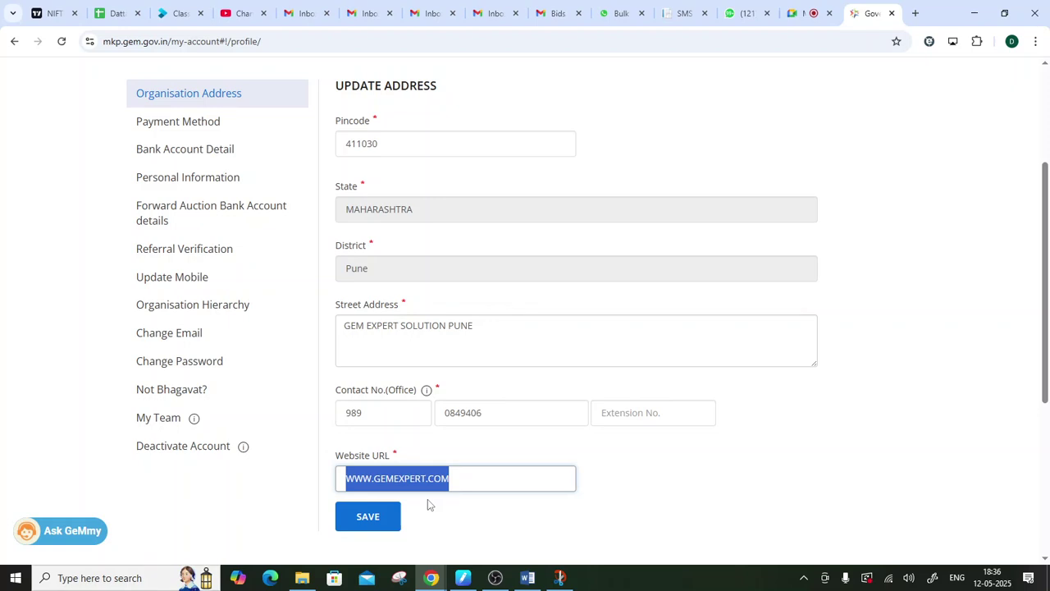
scroll(450, 406, down, 1)
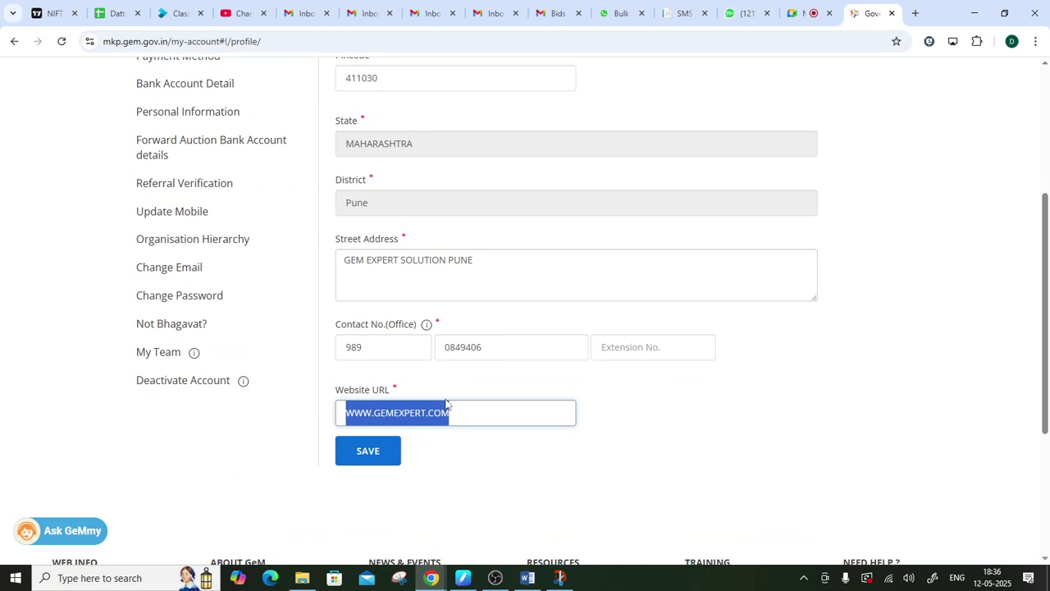
scroll(394, 262, up, 3)
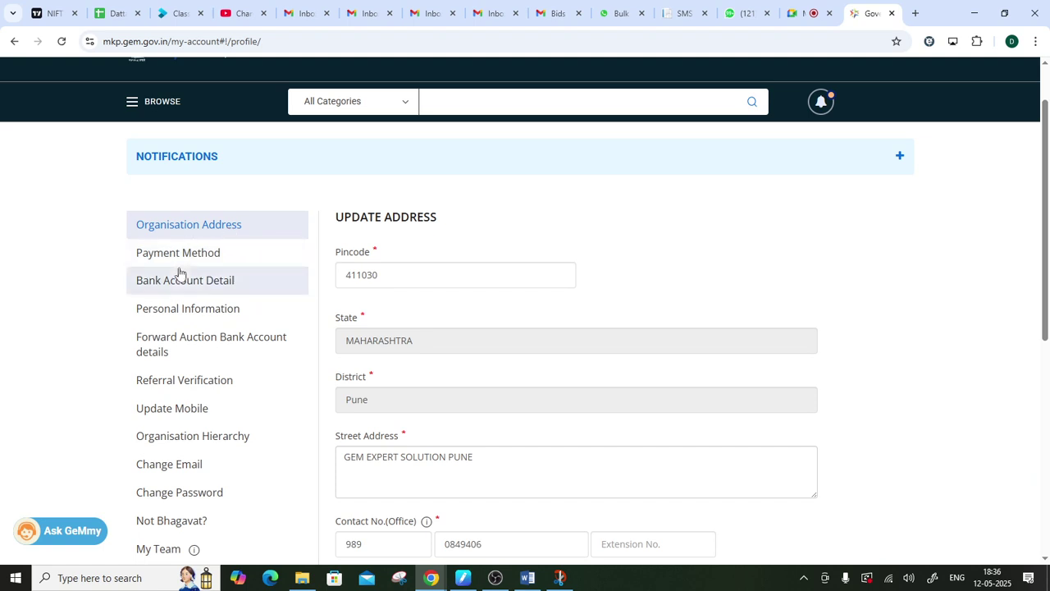
- Open the Payment Method section, showing Others selected, and scroll to the top
click(179, 254)
scroll(595, 347, up, 2)
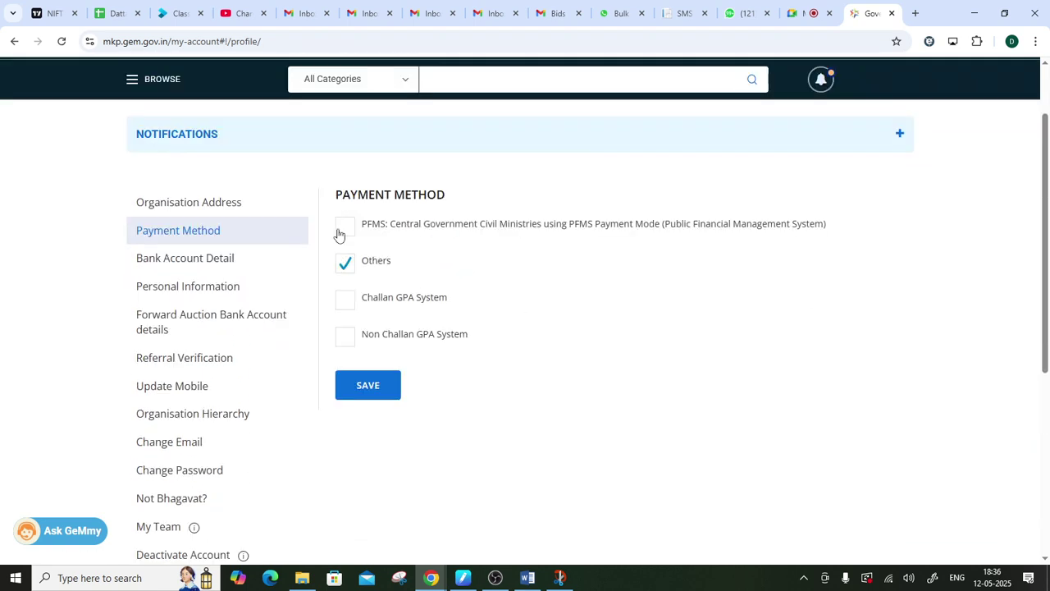
scroll(621, 364, up, 1)
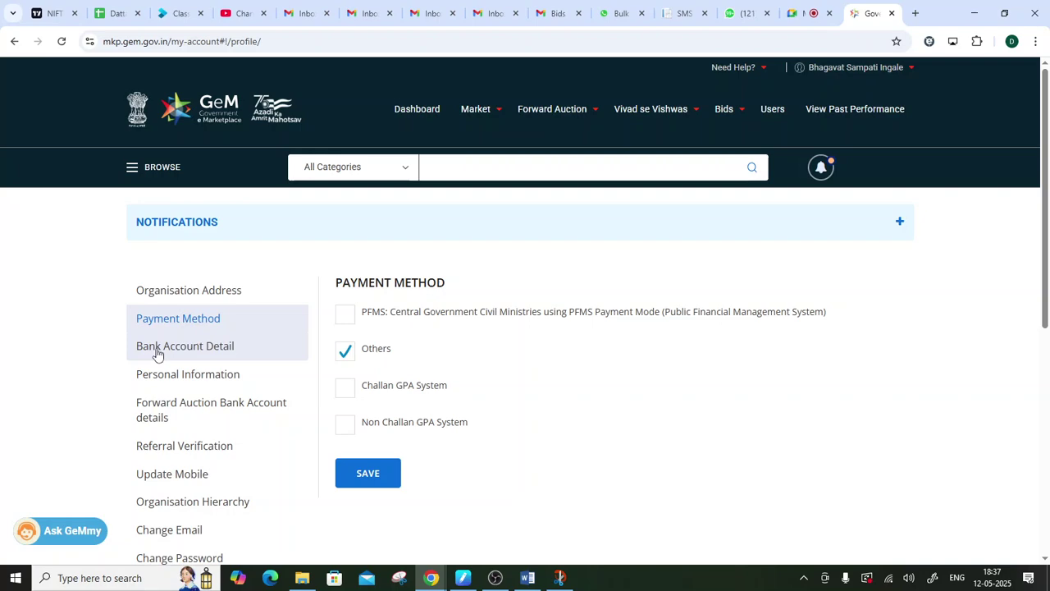
- Open 'Bank Account Detail' from the profile menu to view the empty bank form
click(157, 349)
scroll(498, 446, up, 3)
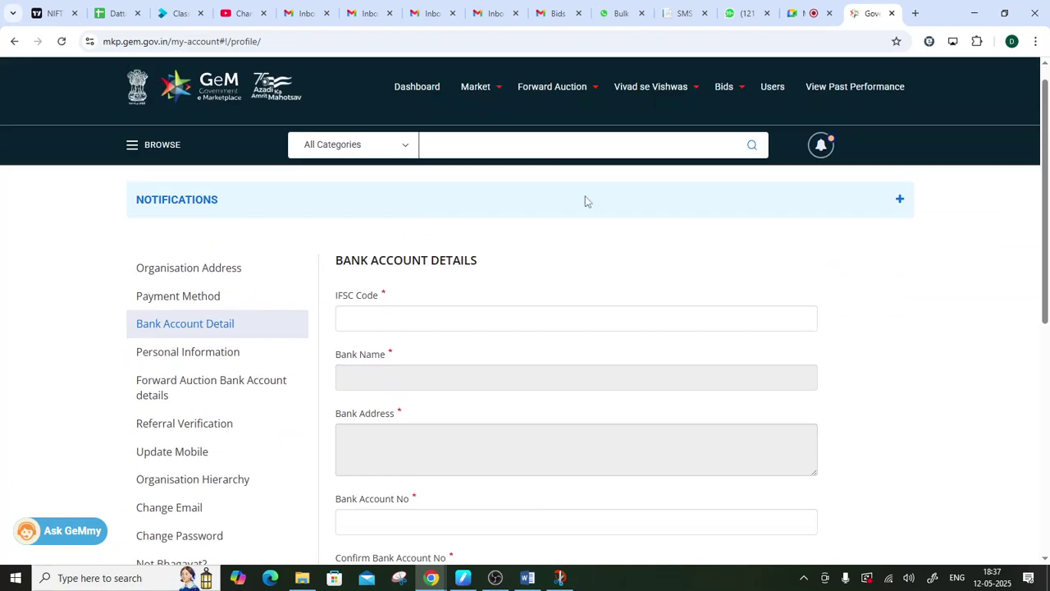
scroll(418, 353, down, 2)
scroll(419, 352, up, 1)
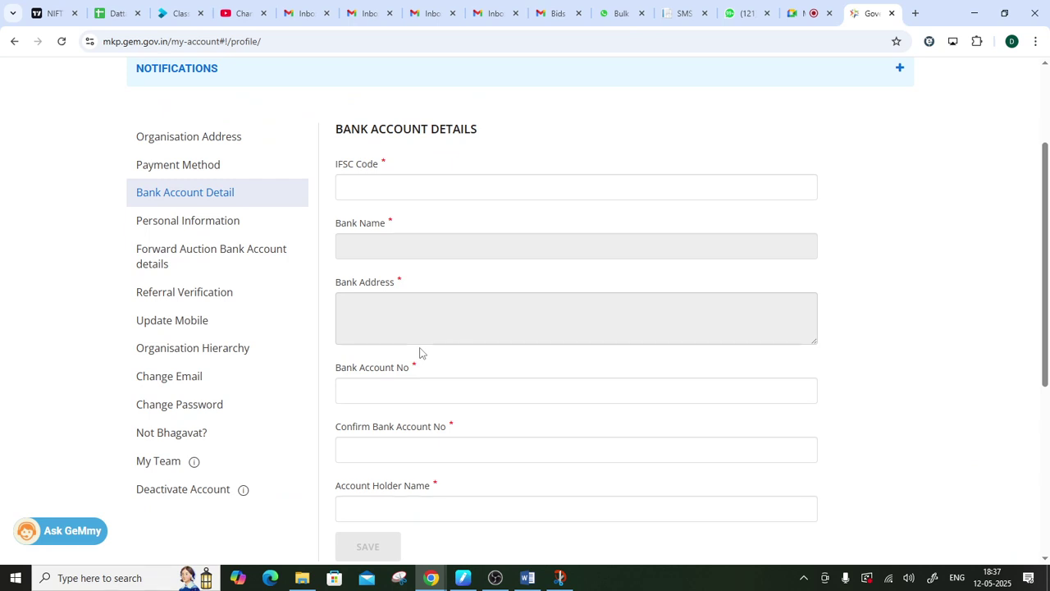
- Open the Personal Information section and review its fields, highlighting several entries
click(156, 218)
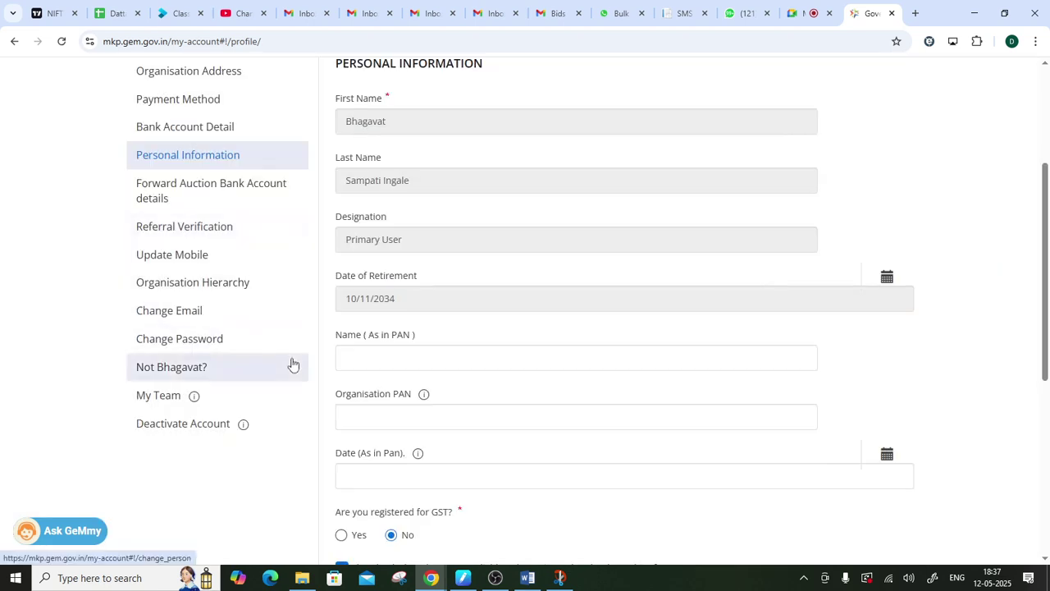
scroll(293, 364, up, 3)
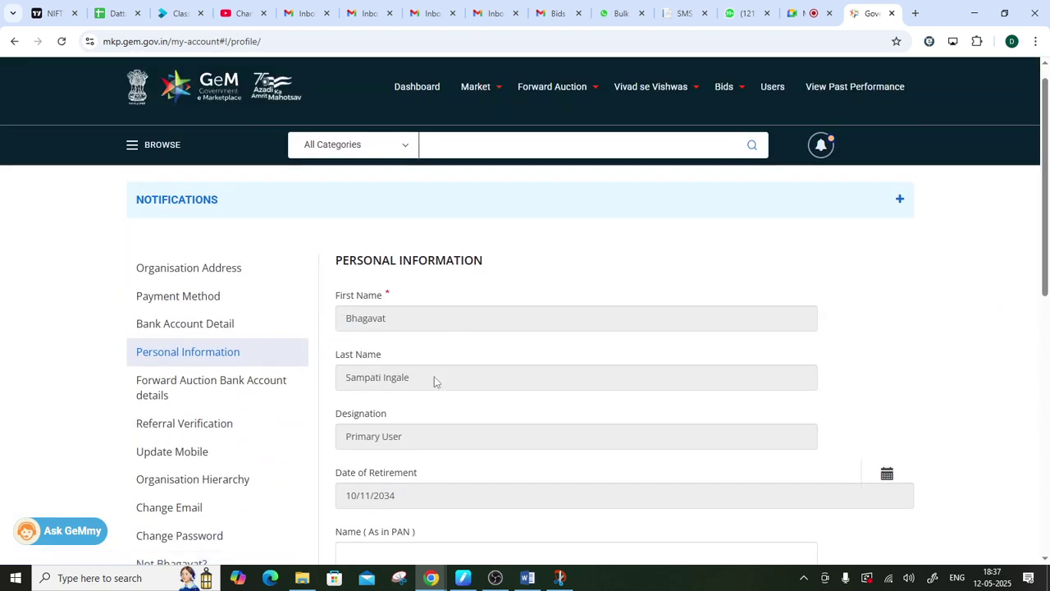
scroll(362, 398, down, 1)
drag(336, 369, 397, 377)
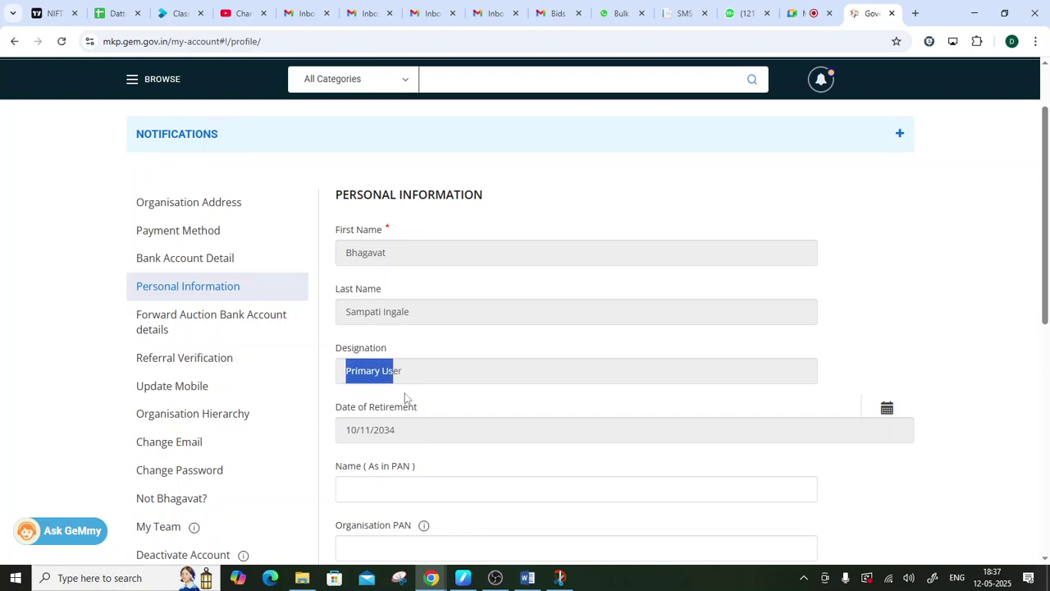
scroll(361, 392, down, 1)
drag(348, 364, 459, 362)
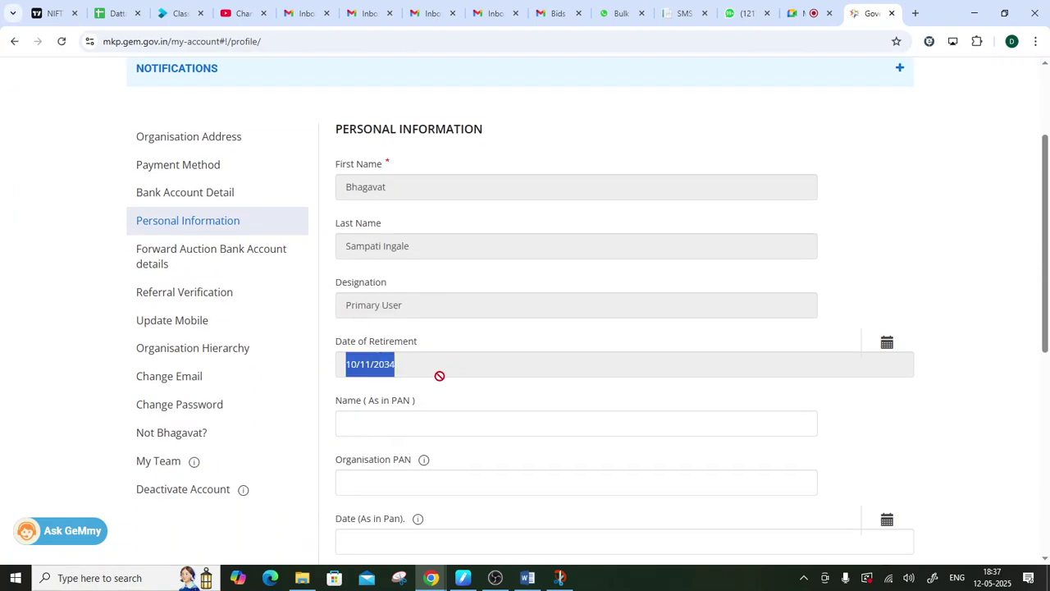
scroll(386, 428, down, 3)
scroll(385, 427, down, 1)
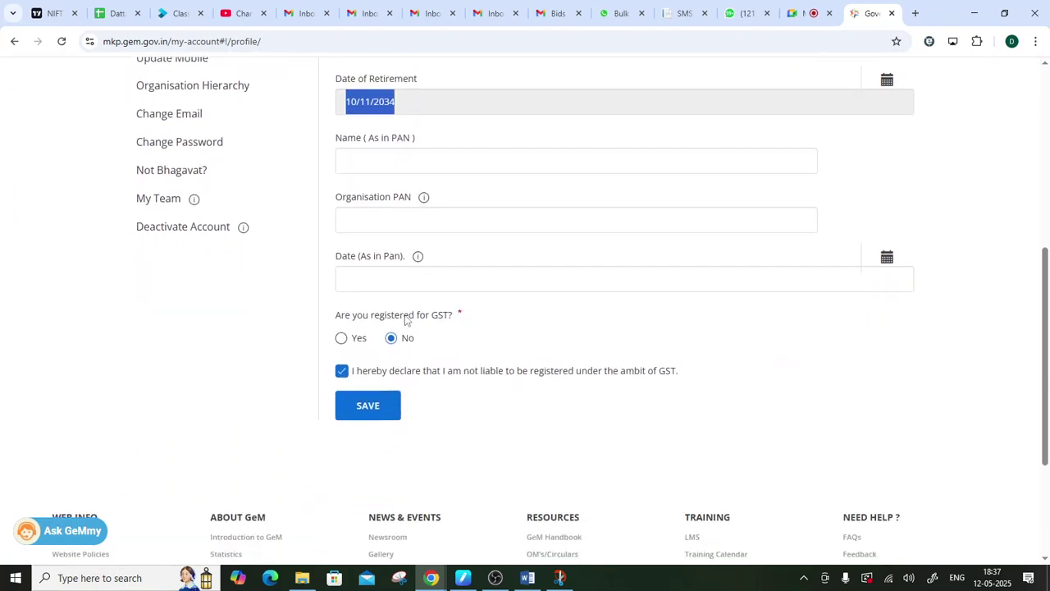
drag(331, 136, 424, 141)
scroll(408, 260, up, 2)
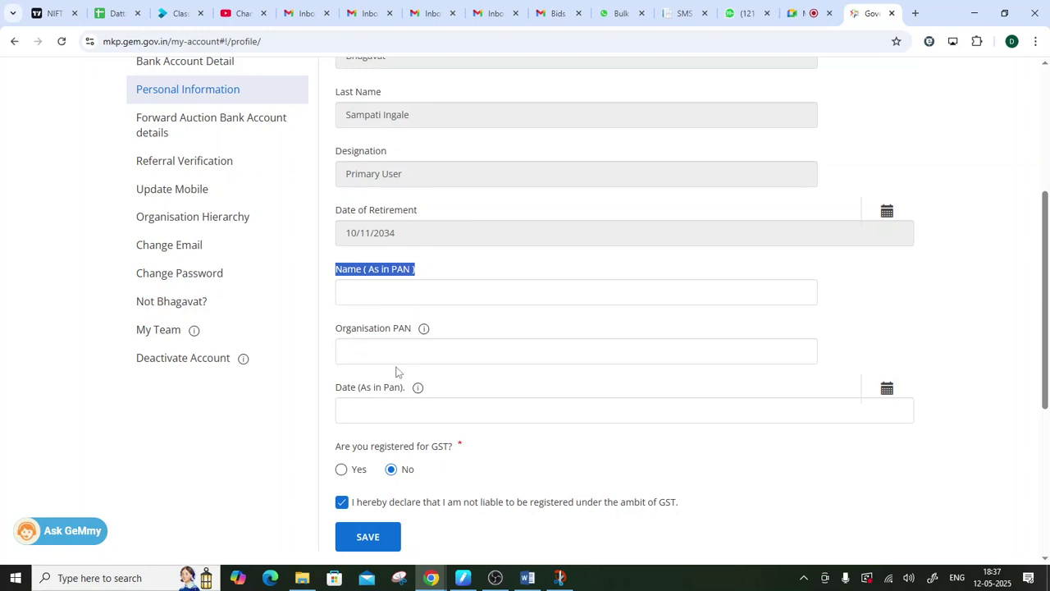
scroll(396, 371, down, 3)
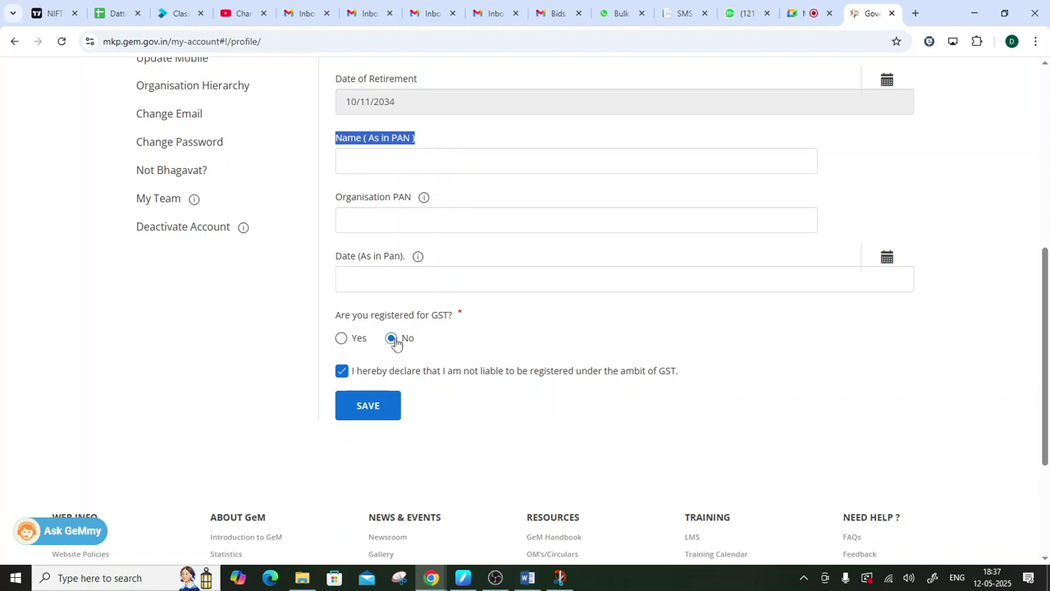
- Admit the waiting participant into the video meeting, then return to the GeM profile
click(797, 19)
click(957, 298)
click(868, 14)
- Save the Personal Information and bring up the empty Forward Auction Bank Account details form
click(353, 407)
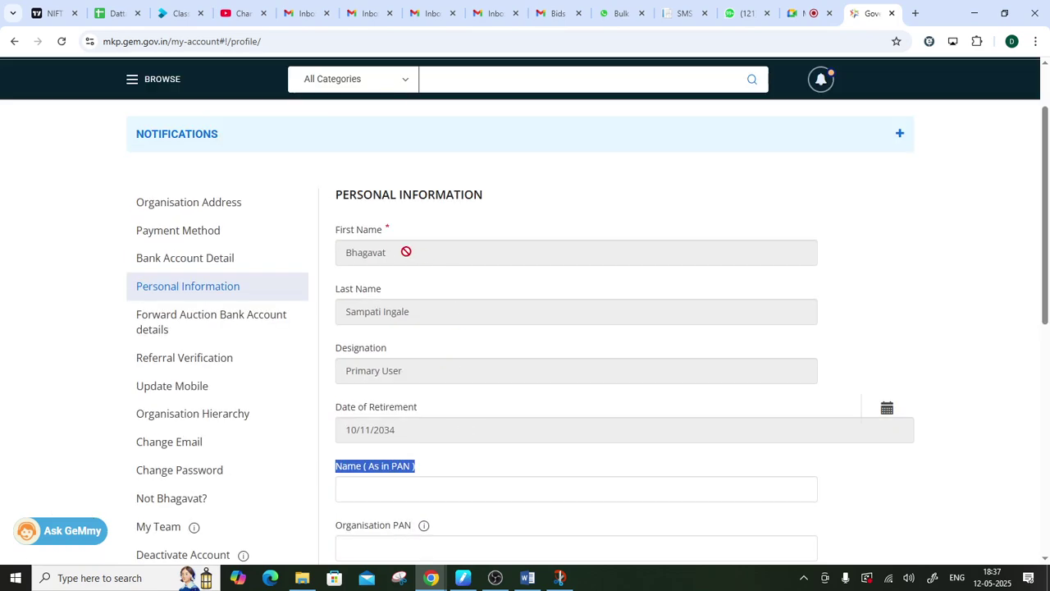
scroll(380, 297, down, 3)
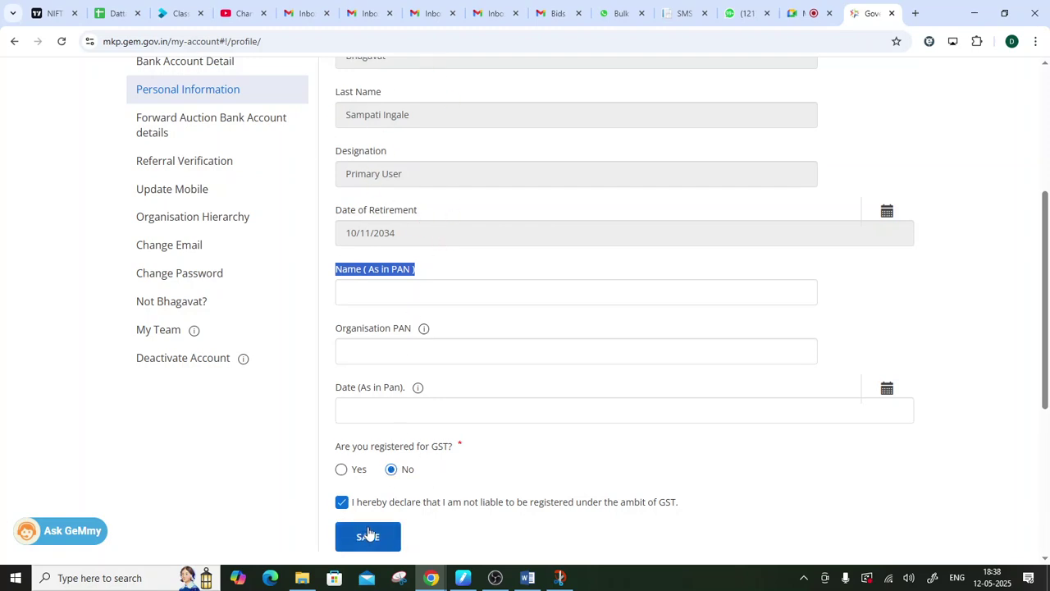
scroll(304, 431, up, 2)
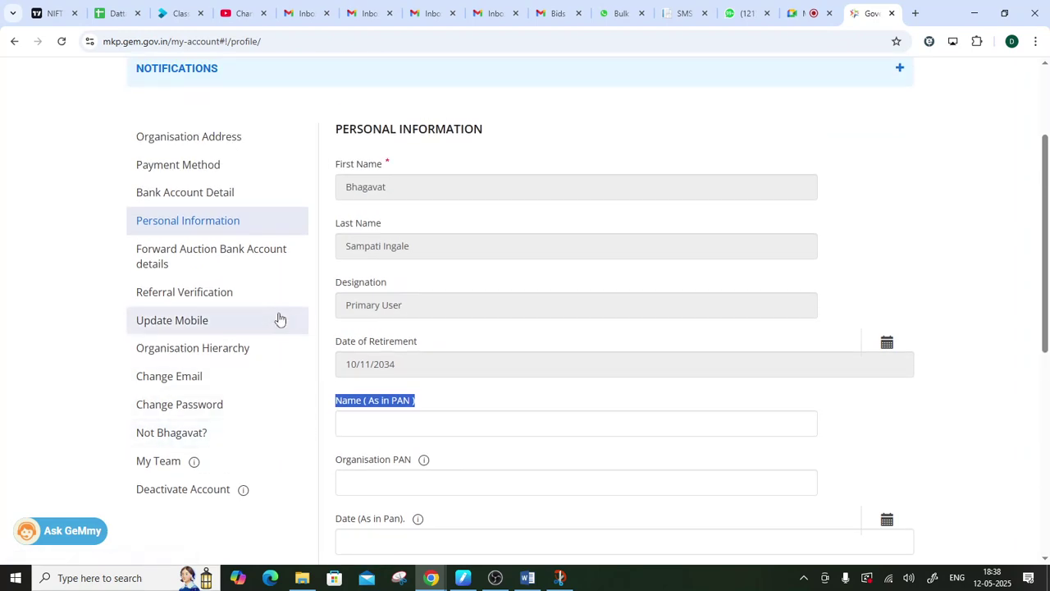
click(220, 267)
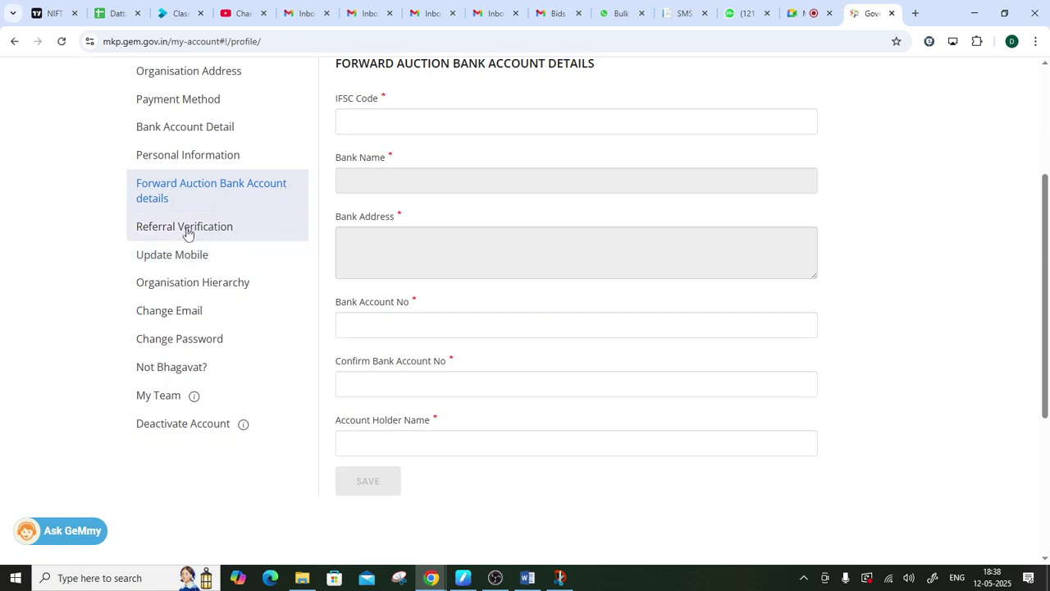
click(187, 233)
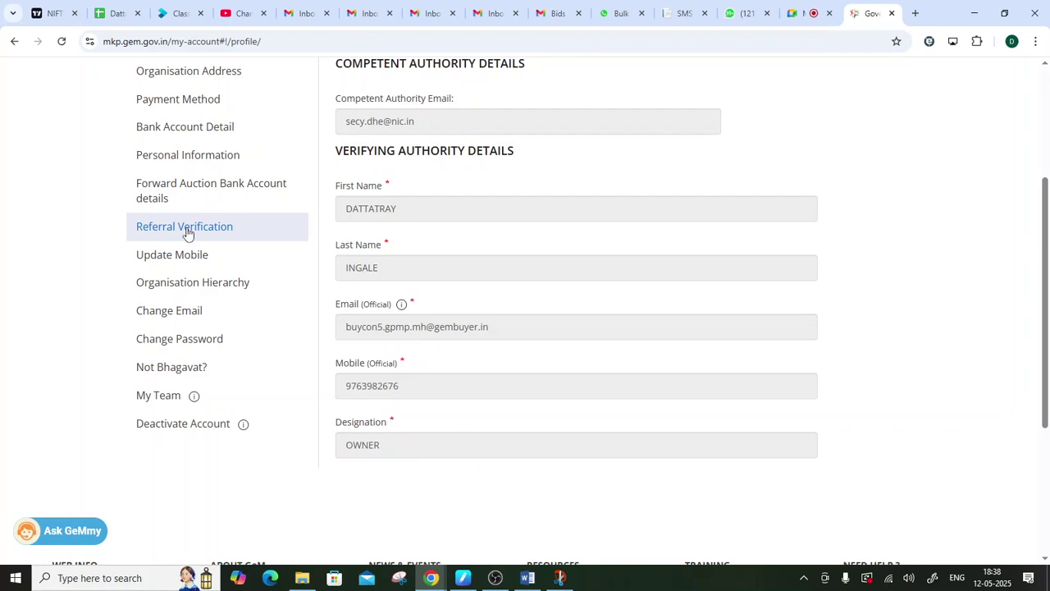
drag(345, 326, 549, 317)
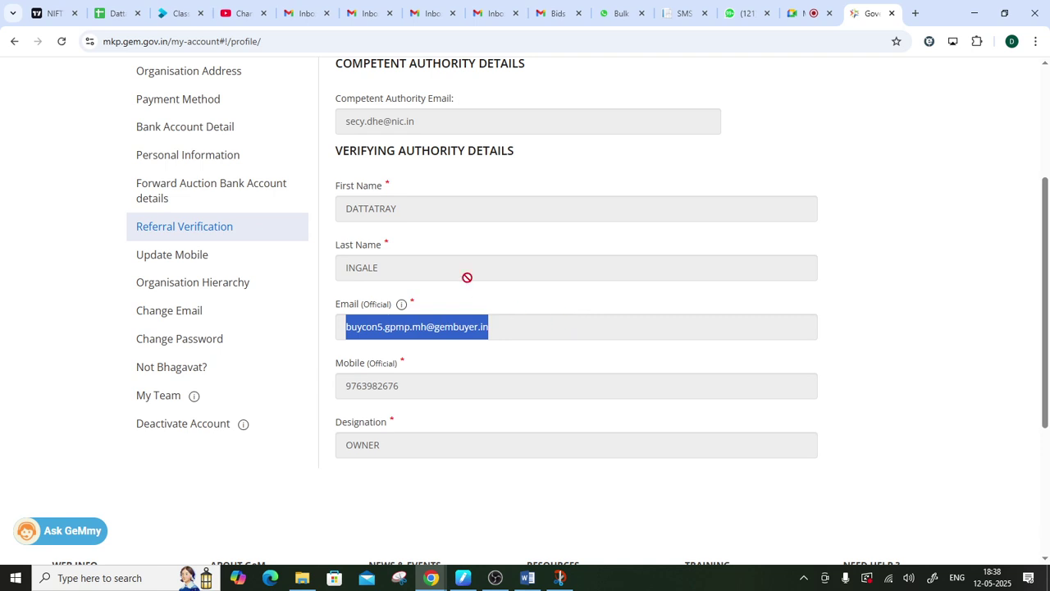
drag(336, 203, 424, 204)
drag(336, 269, 409, 254)
drag(336, 204, 412, 204)
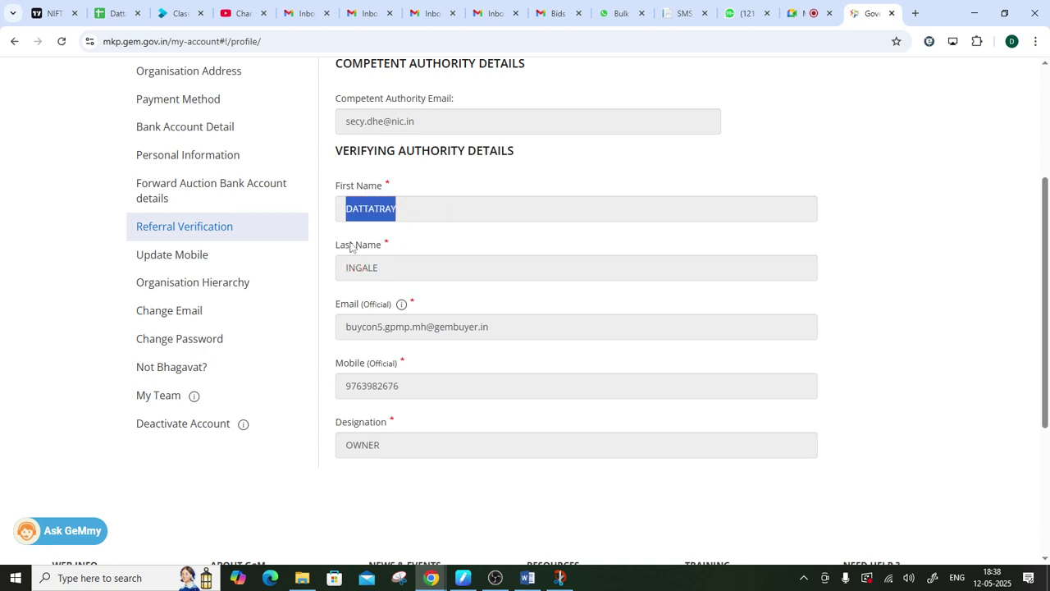
drag(339, 267, 446, 276)
drag(340, 329, 506, 323)
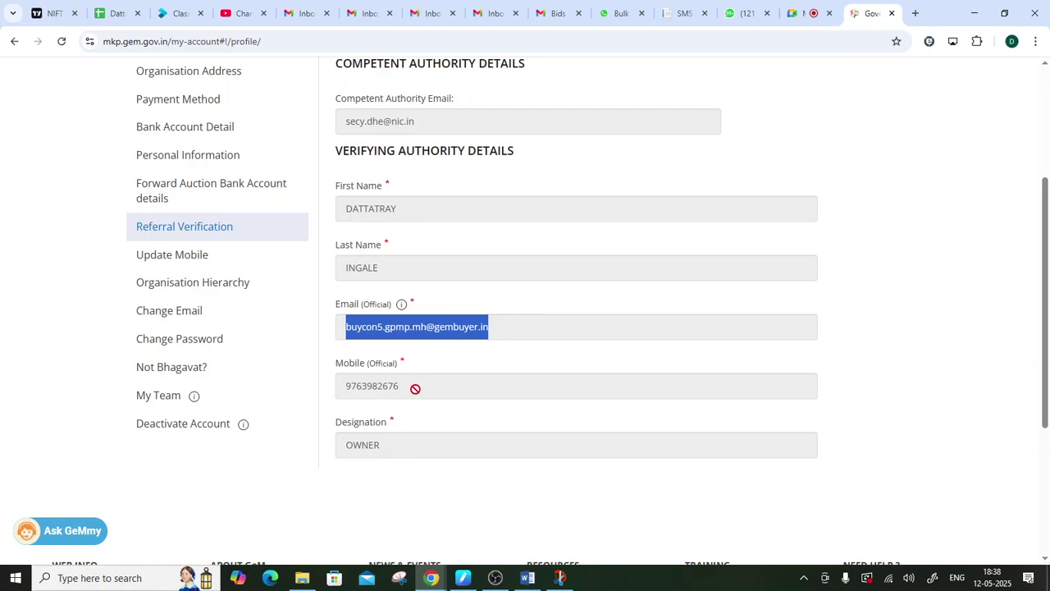
drag(415, 387, 314, 399)
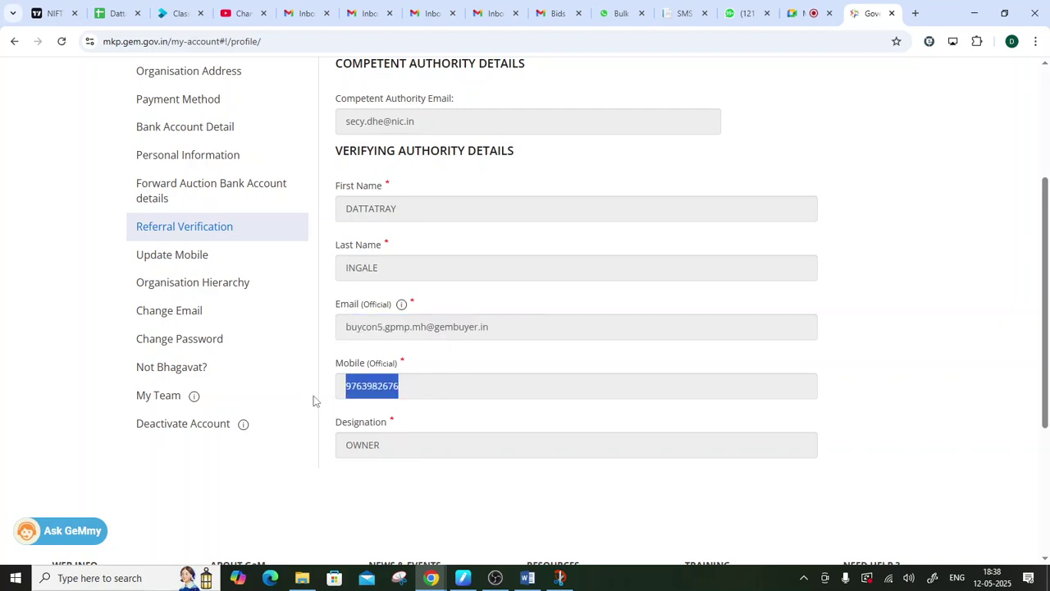
drag(401, 444, 333, 451)
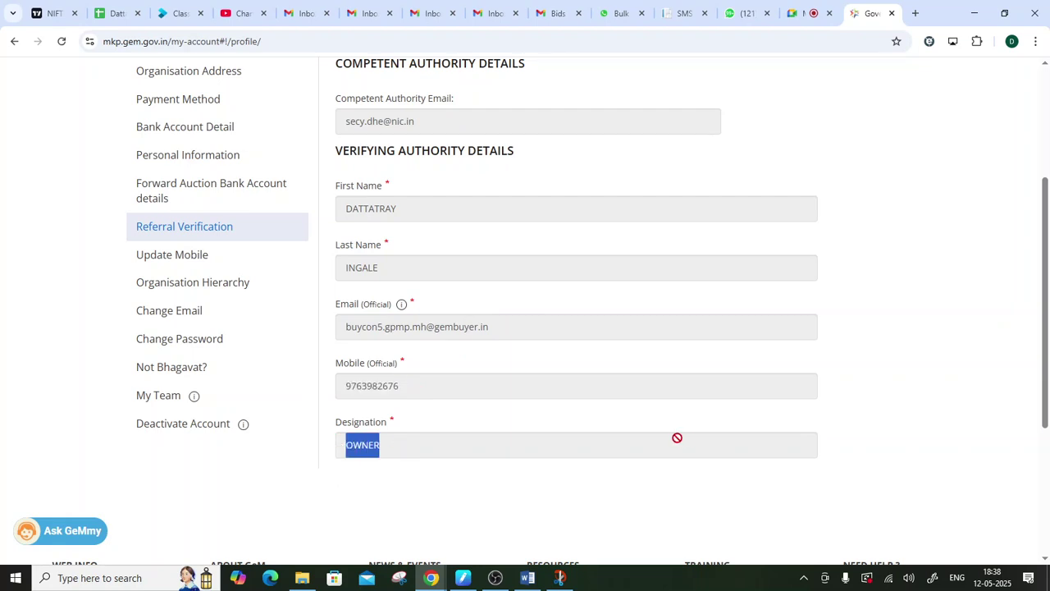
scroll(629, 435, down, 2)
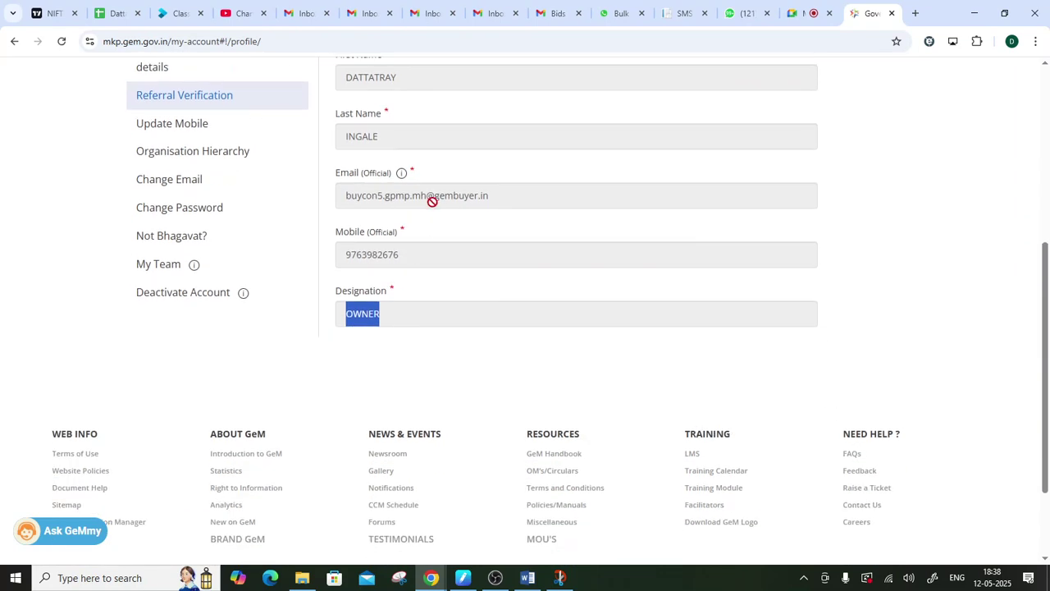
drag(513, 203, 425, 242)
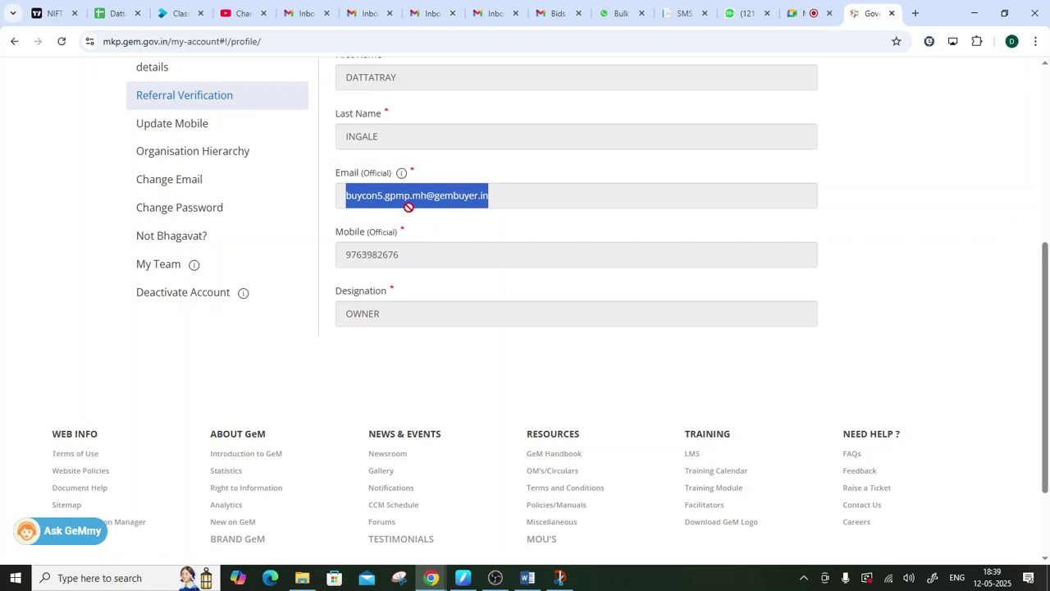
click(418, 217)
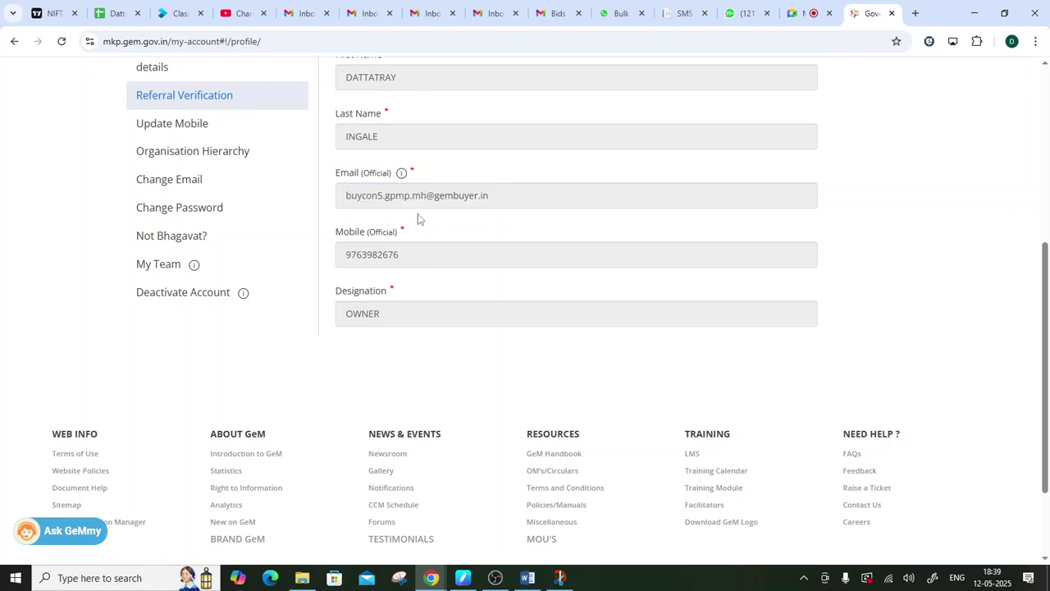
scroll(490, 302, up, 2)
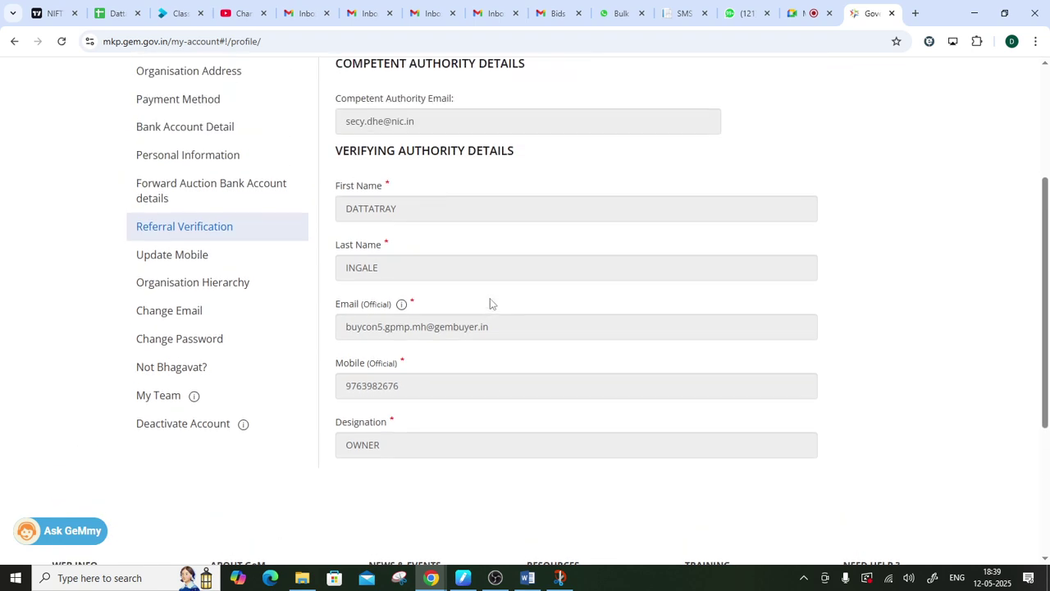
scroll(490, 303, up, 1)
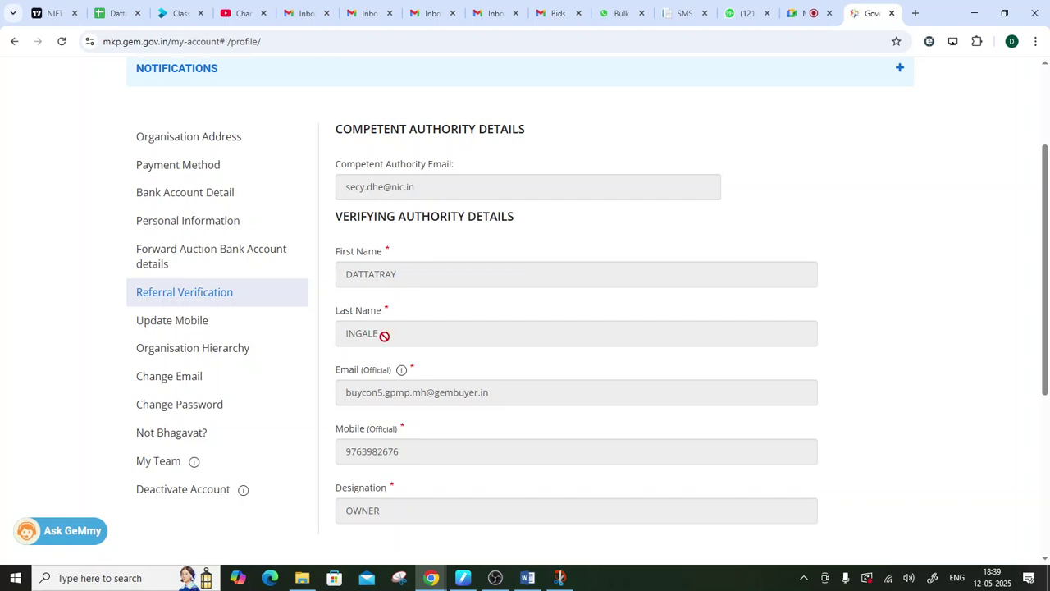
drag(336, 219, 563, 217)
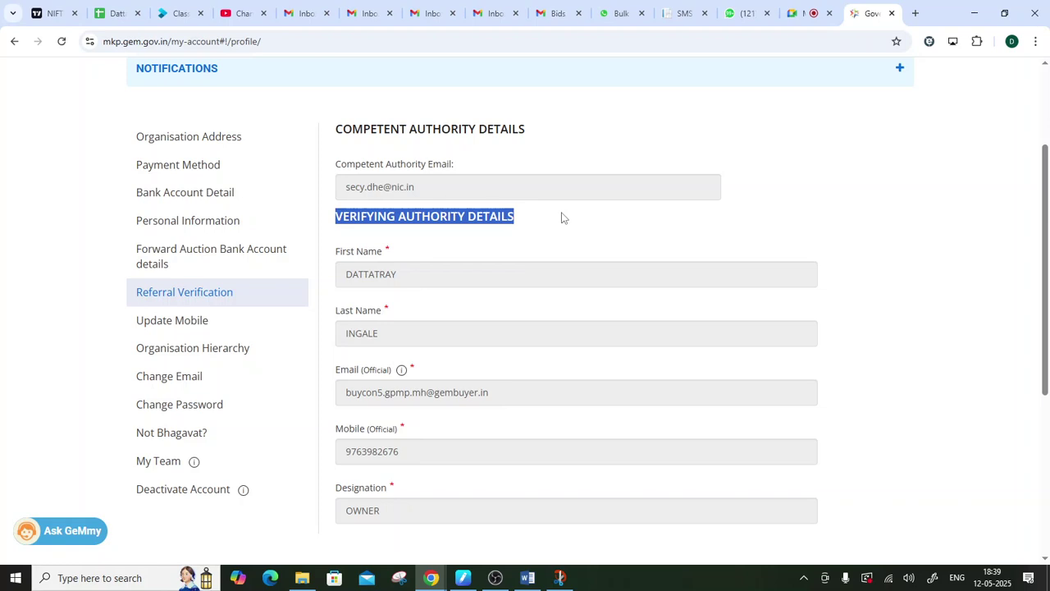
scroll(562, 216, up, 1)
scroll(541, 319, down, 2)
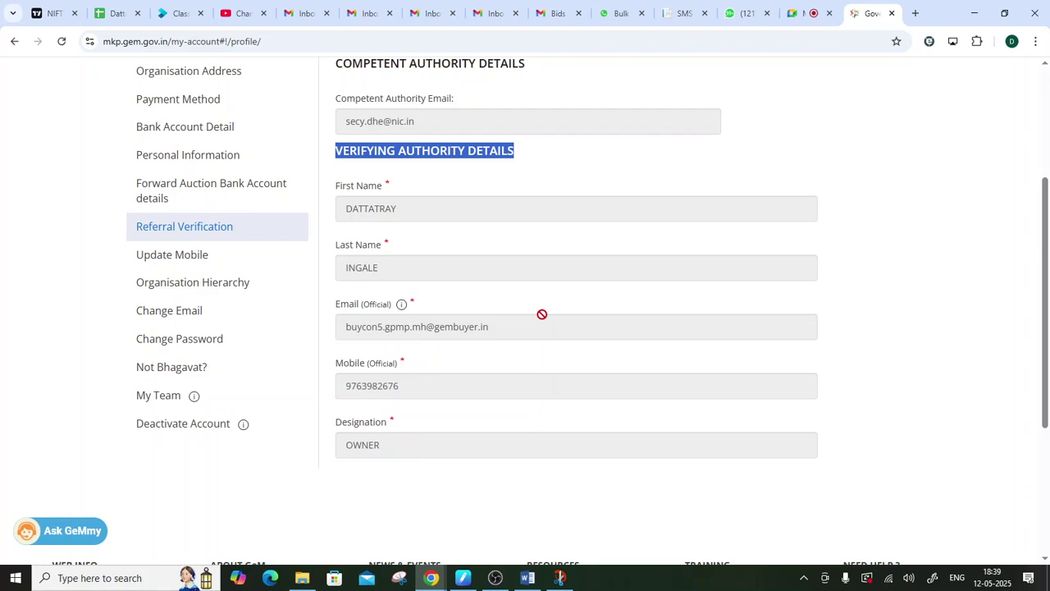
drag(512, 333, 286, 331)
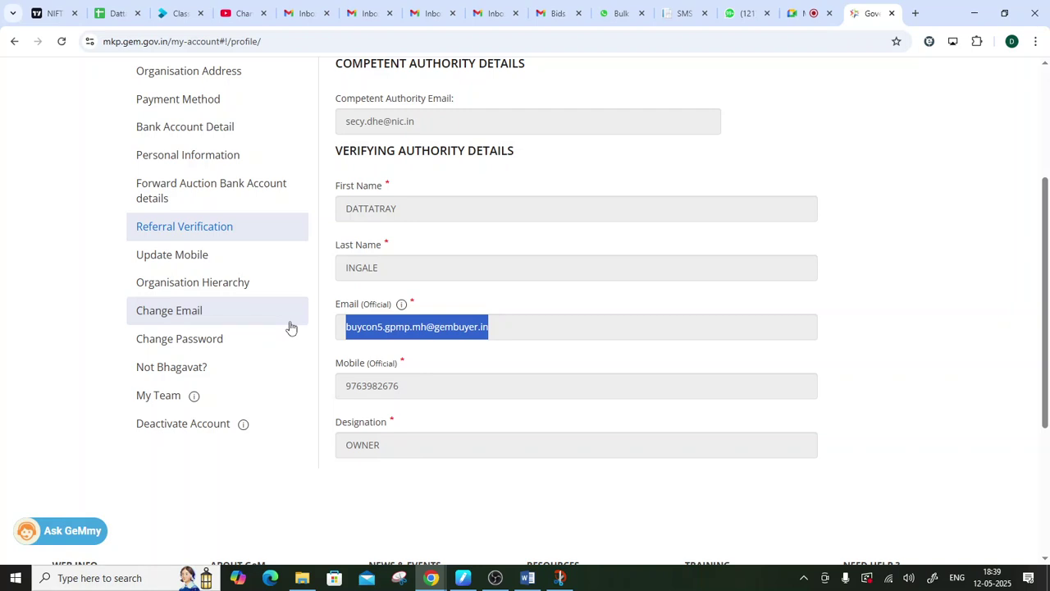
click(730, 179)
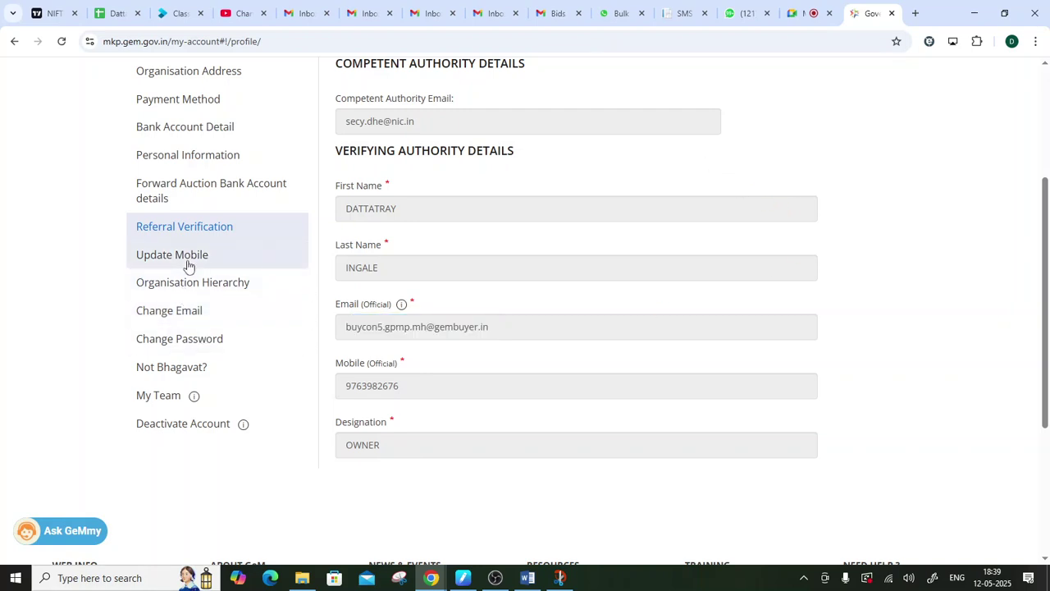
- Open Update Mobile, select the empty Aadhaar-linked mobile field, and review the unticked consent declaration
click(207, 254)
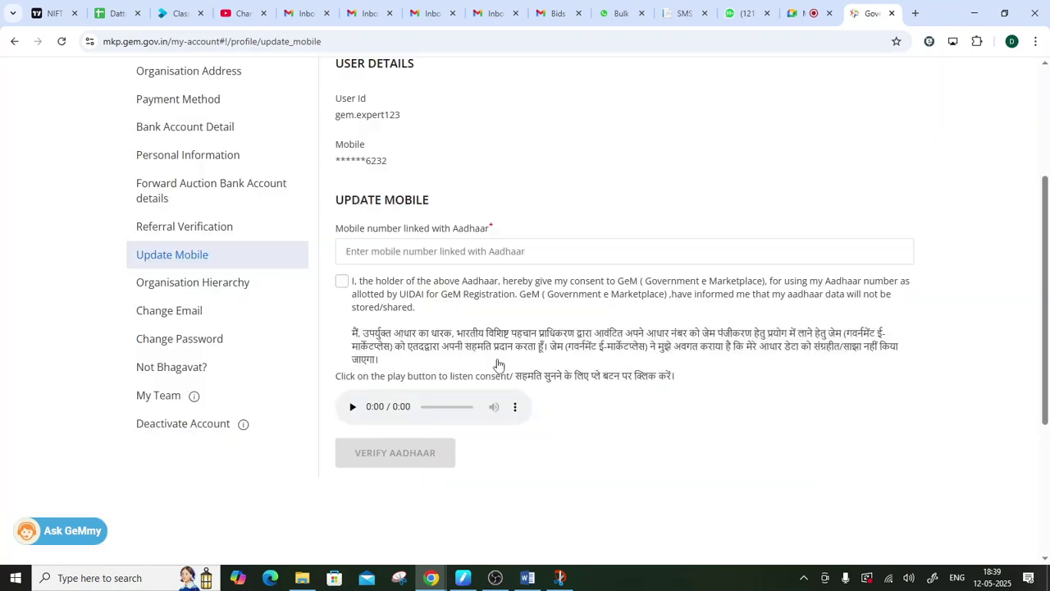
scroll(496, 361, up, 2)
click(367, 387)
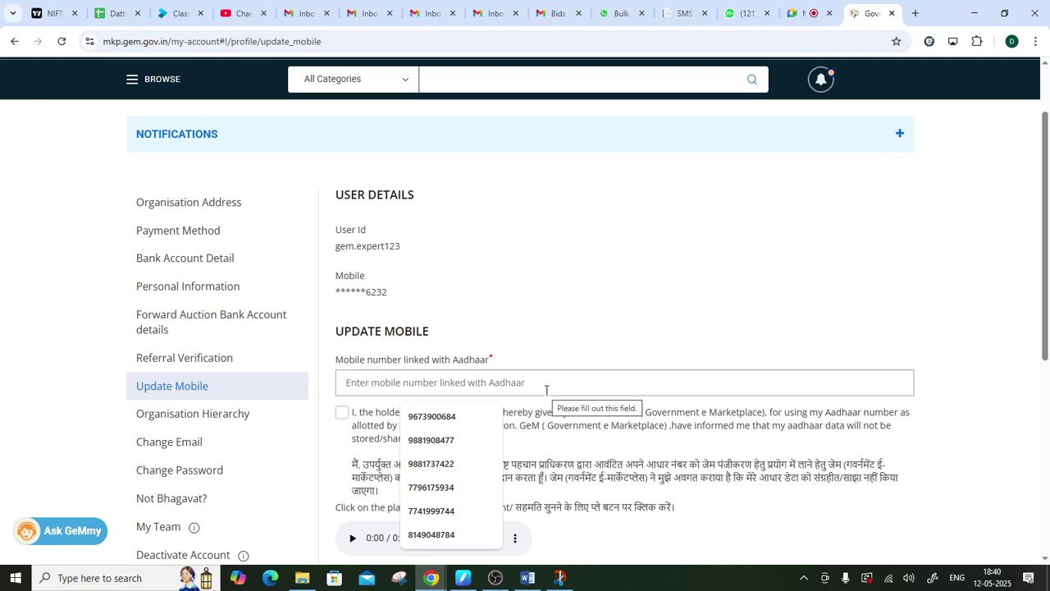
scroll(578, 373, down, 2)
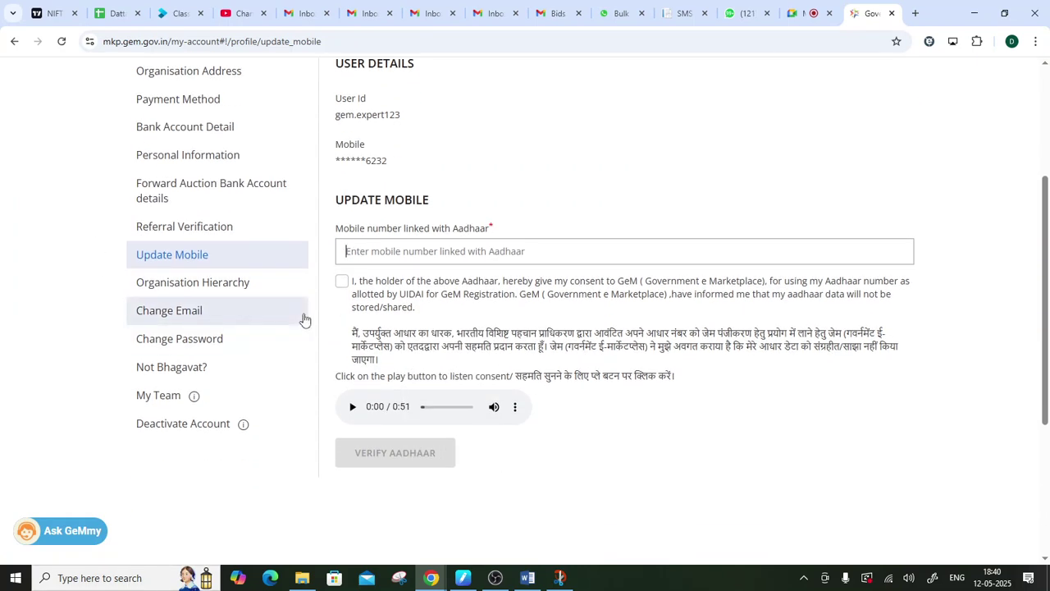
scroll(970, 277, up, 3)
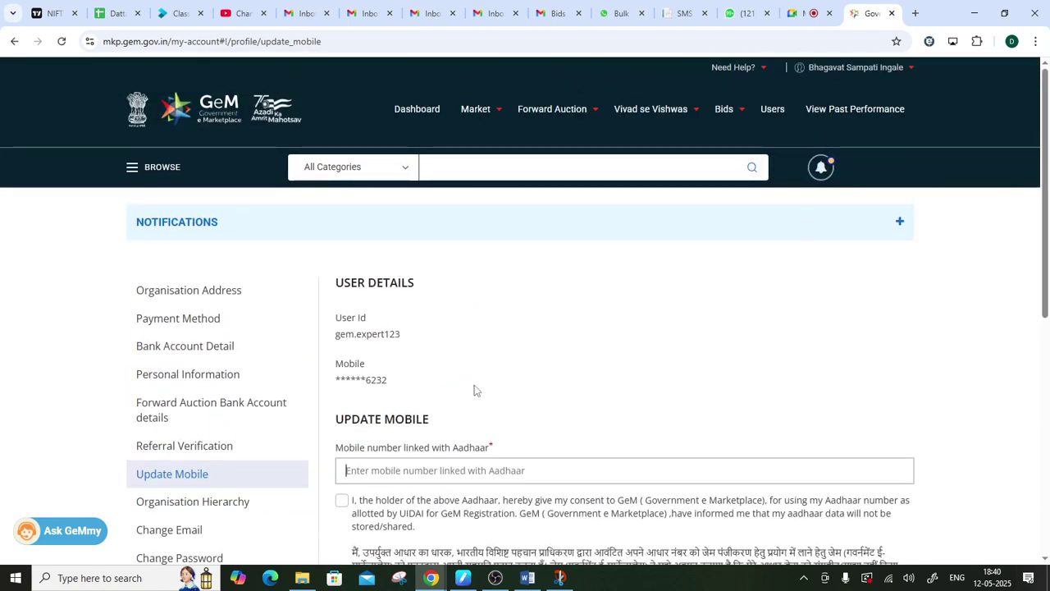
scroll(322, 409, down, 1)
scroll(271, 402, down, 1)
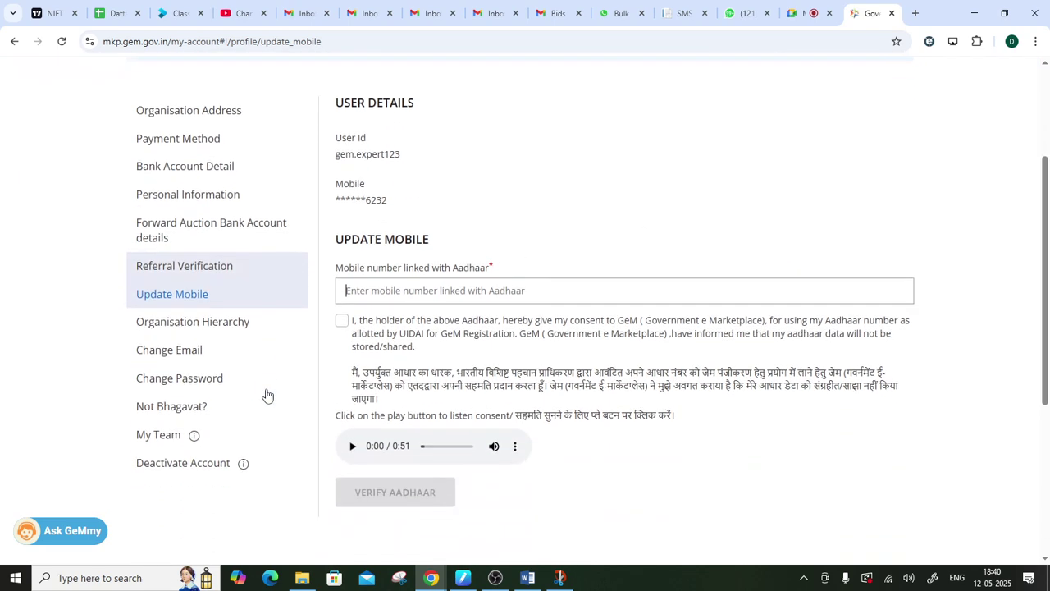
scroll(265, 396, up, 3)
scroll(346, 270, down, 3)
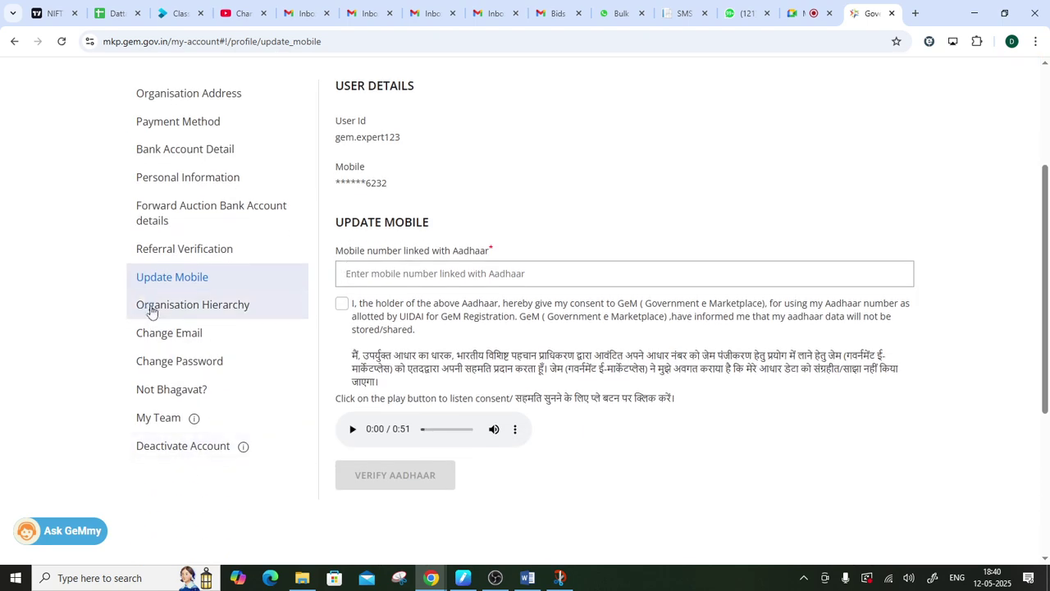
- Highlight the Central Government, Ministry of Education and Department of Higher Education rows in Organisation Hierarchy
click(176, 309)
scroll(461, 171, up, 2)
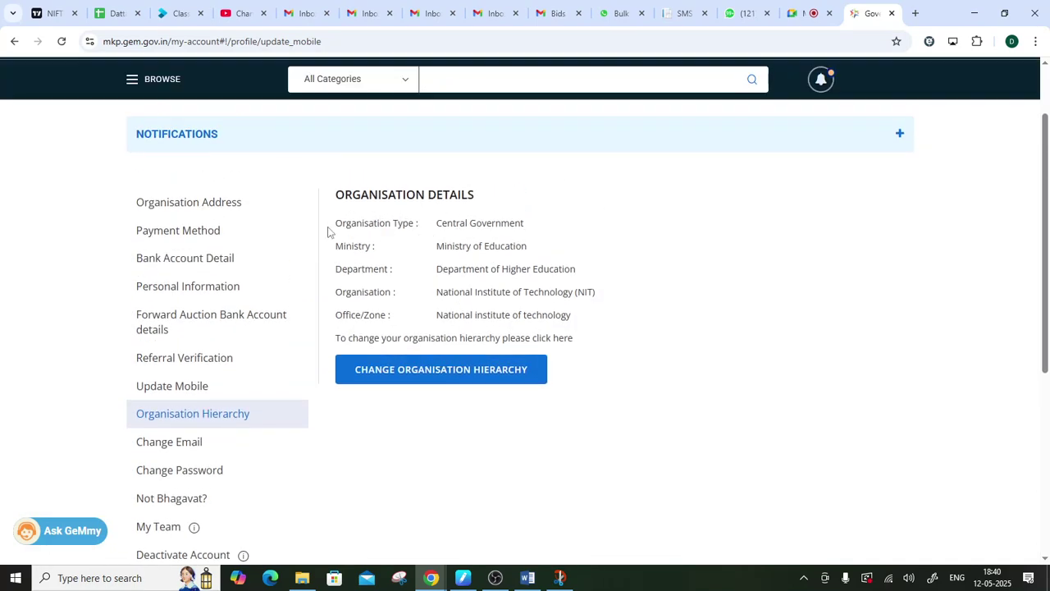
drag(339, 222, 545, 235)
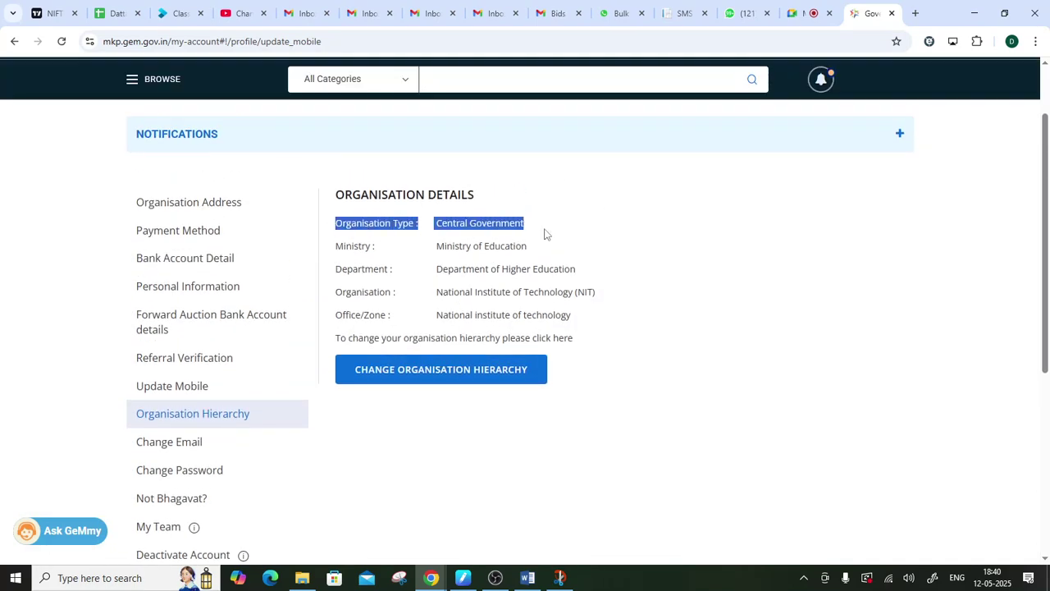
drag(436, 247, 522, 262)
drag(431, 271, 610, 267)
drag(436, 216, 662, 363)
click(672, 369)
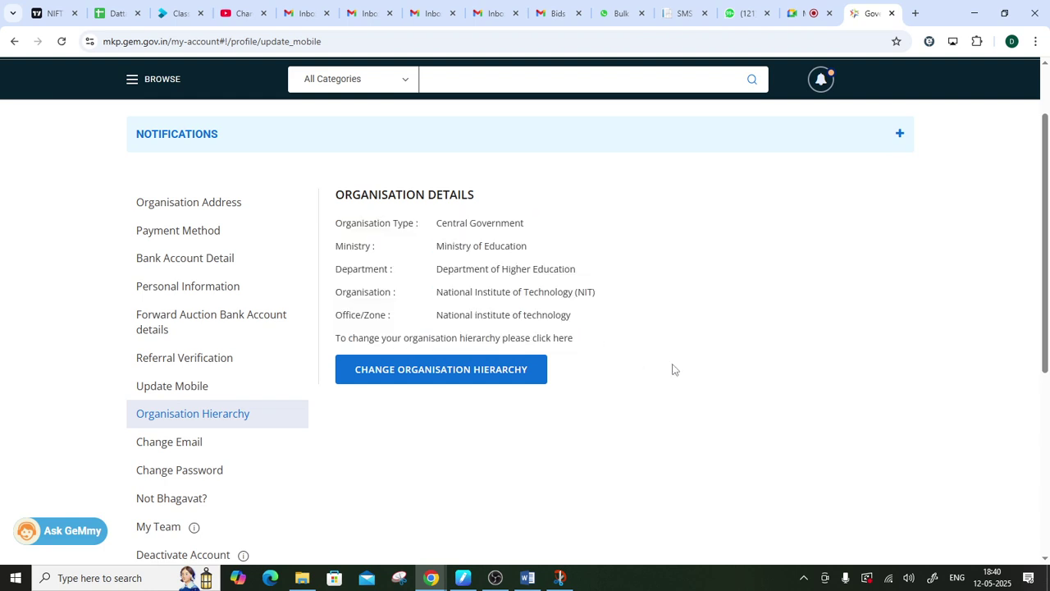
scroll(270, 414, down, 2)
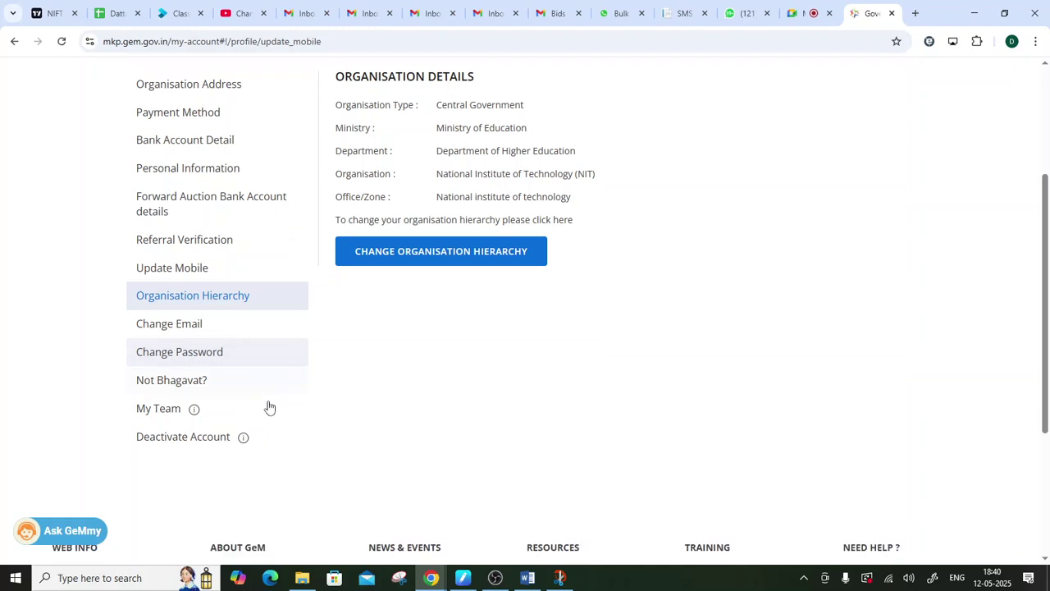
- Open Change Email and highlight the current email address and its gembuyer.in domain
click(196, 320)
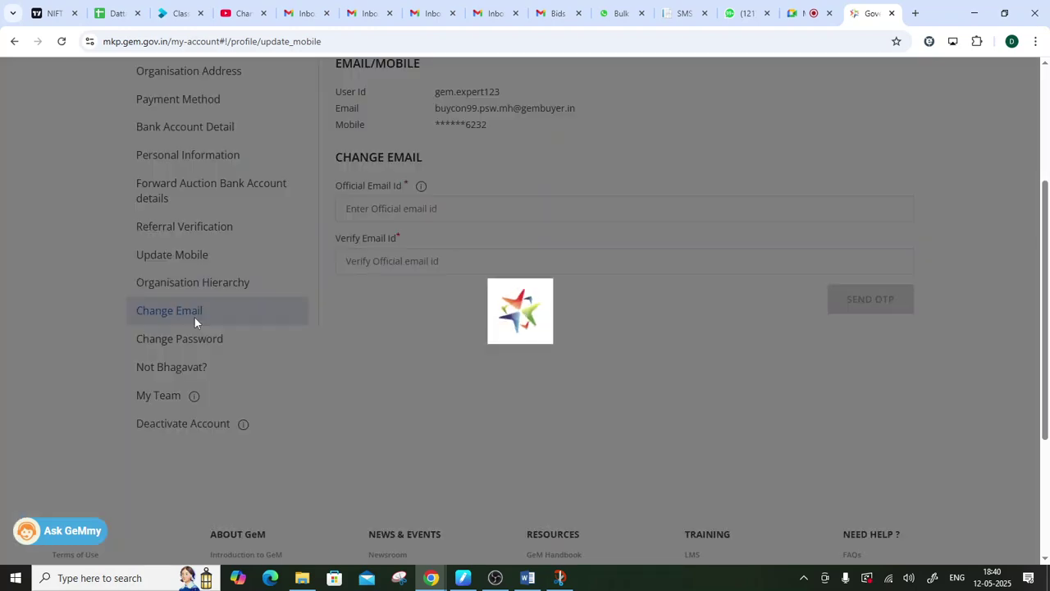
scroll(293, 379, up, 3)
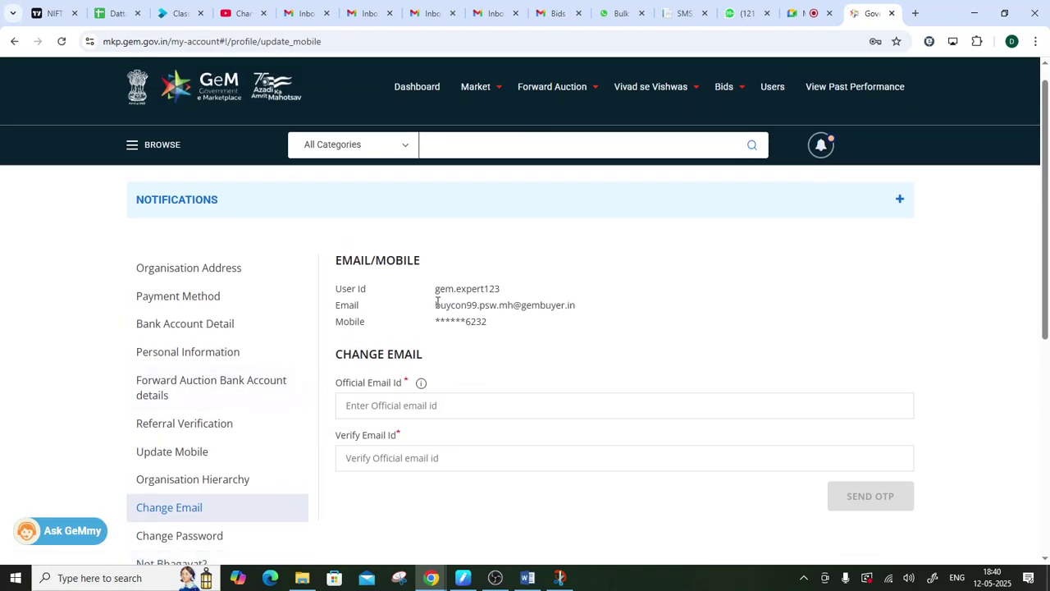
drag(434, 306, 588, 309)
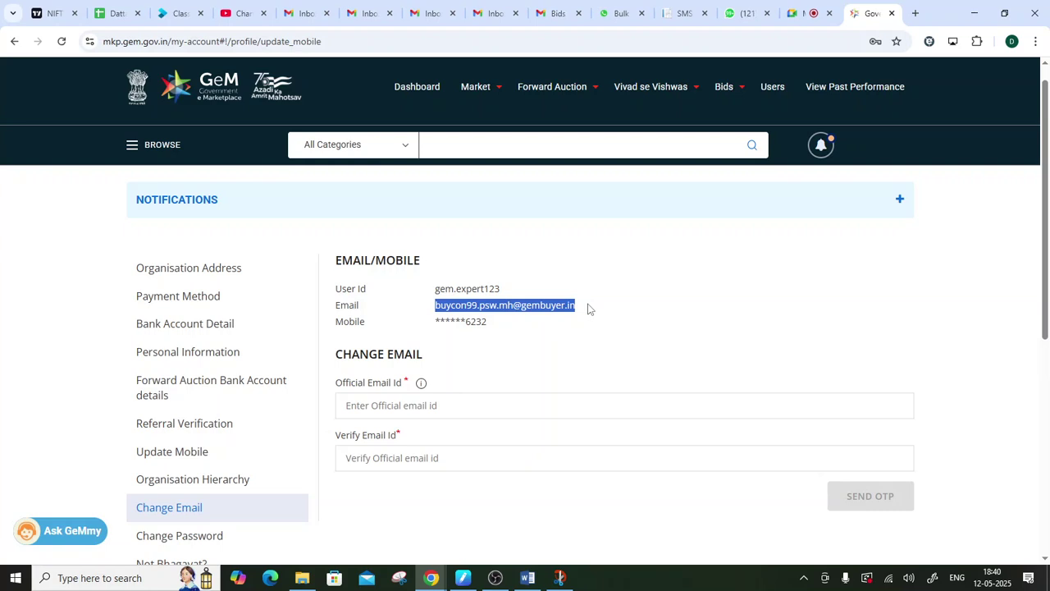
click(587, 309)
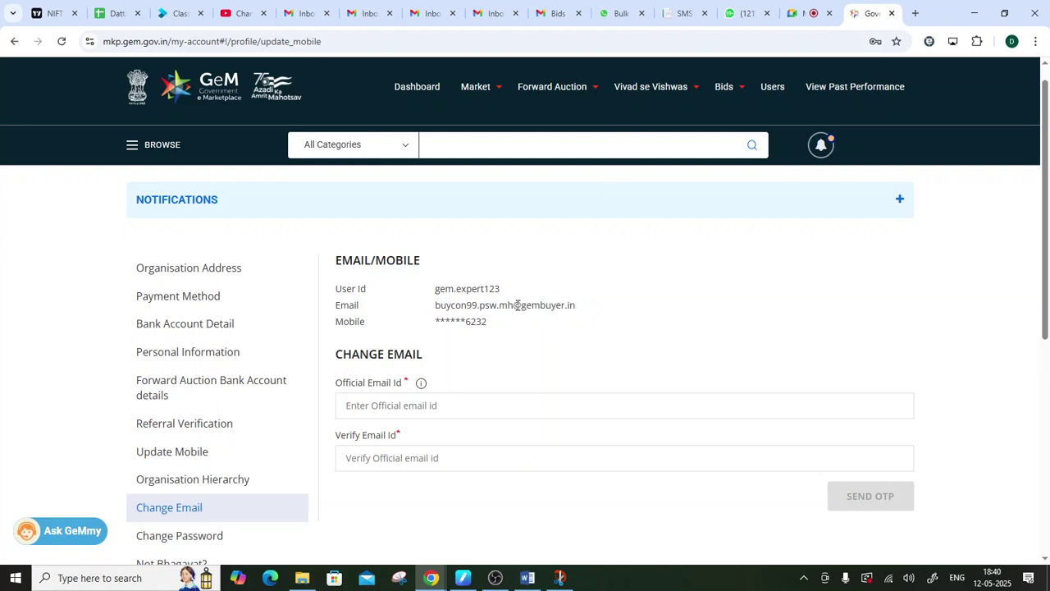
drag(514, 305, 587, 309)
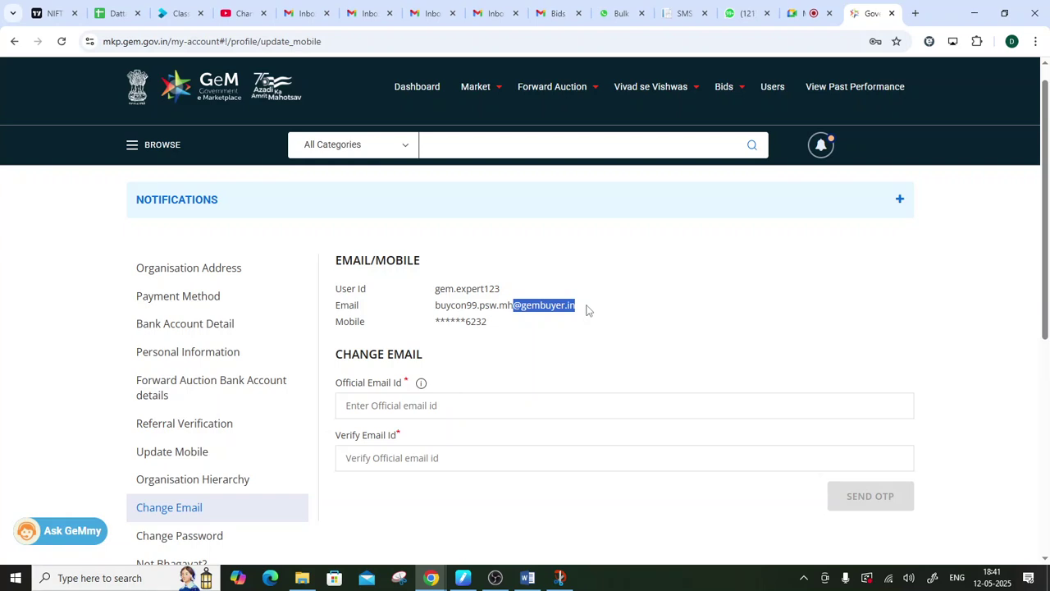
- Select the new official email field and highlight the currently registered email address
click(386, 410)
drag(434, 304, 703, 309)
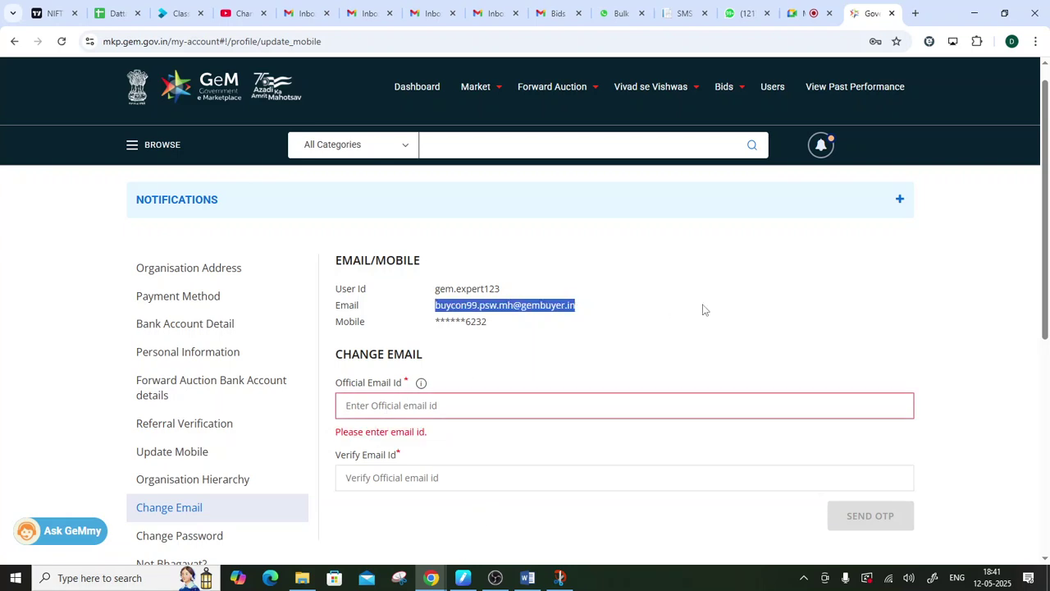
scroll(255, 377, down, 2)
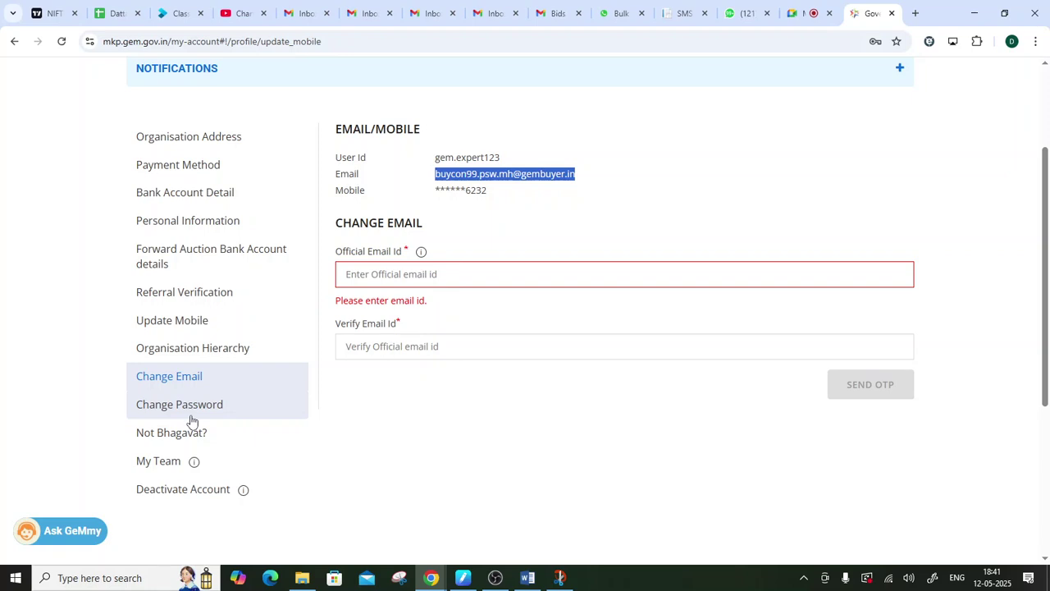
scroll(197, 414, down, 1)
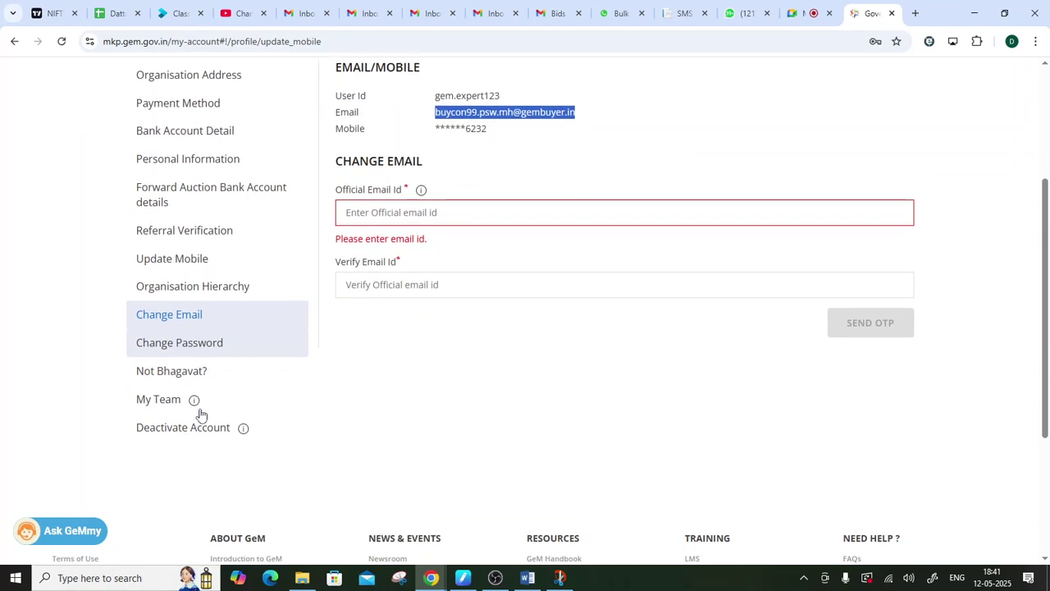
scroll(484, 474, up, 3)
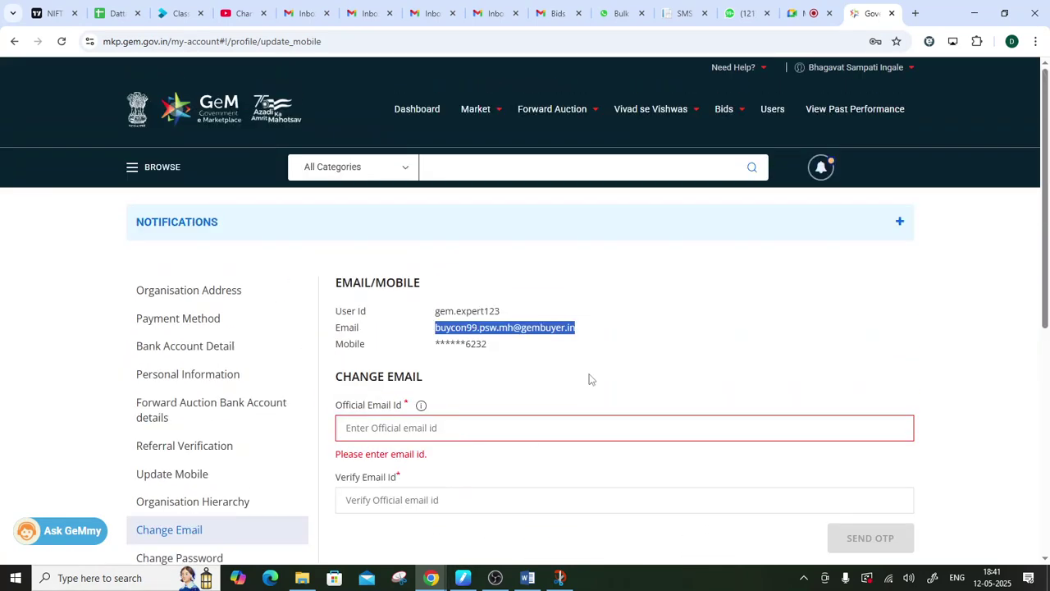
click(640, 327)
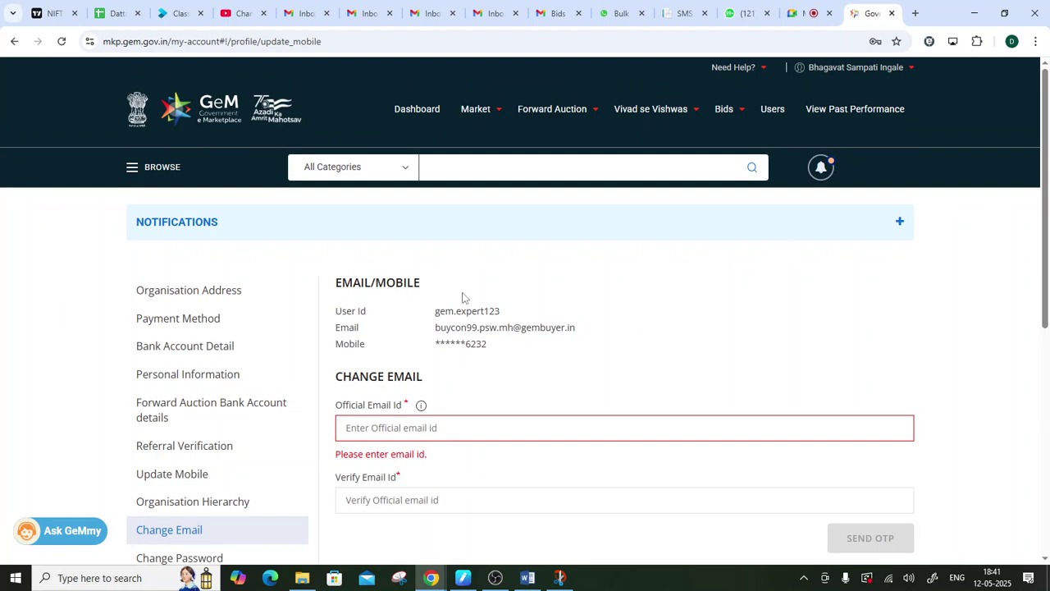
scroll(462, 298, down, 3)
scroll(748, 435, up, 3)
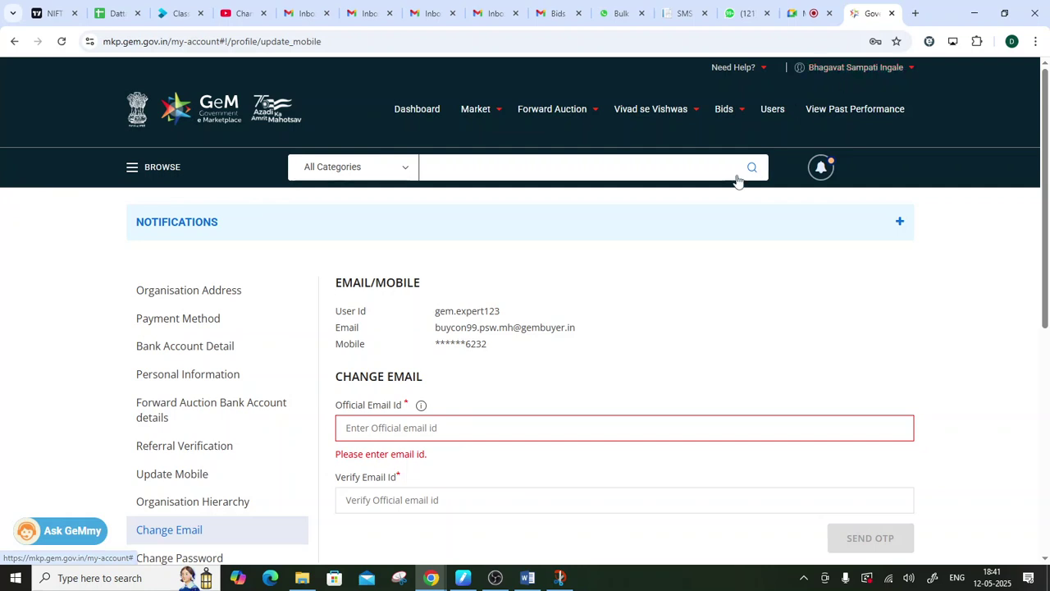
- Open the 'Not Bhagavat?' change-person form and select the empty Aadhaar number and linked mobile fields
click(853, 67)
scroll(270, 201, down, 3)
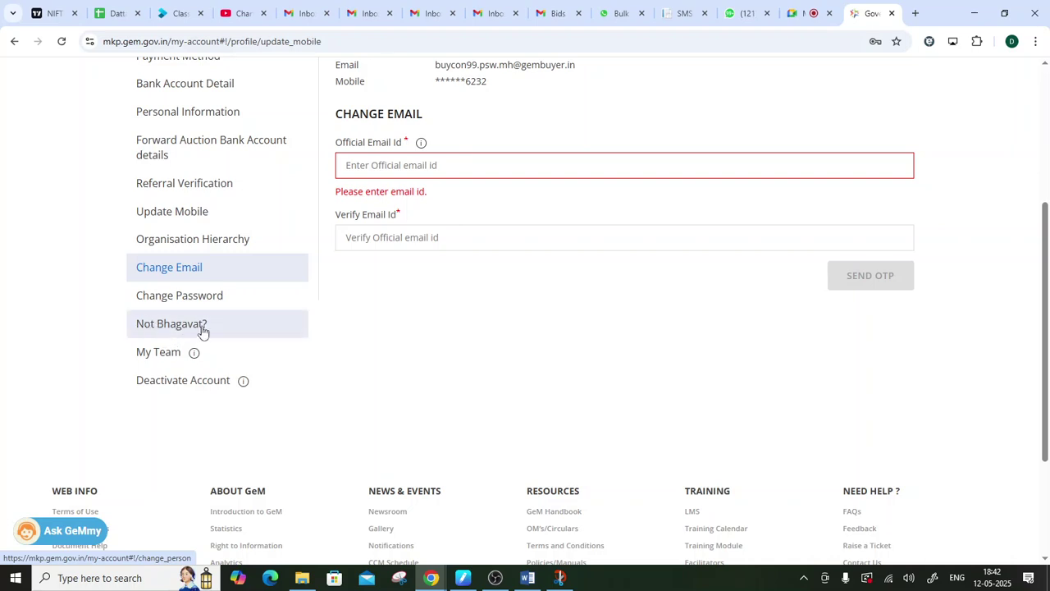
click(203, 328)
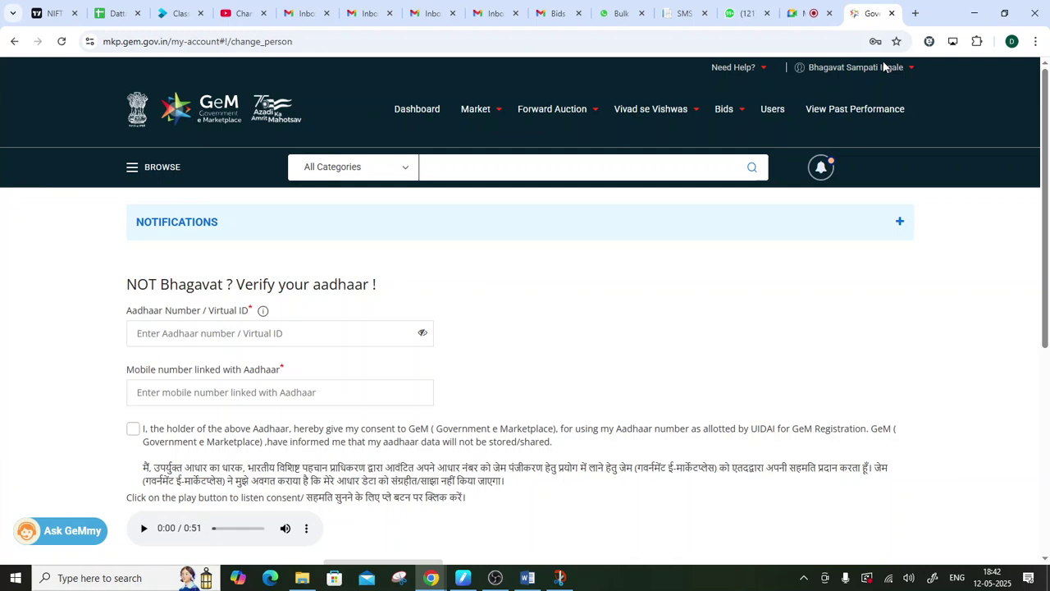
click(234, 325)
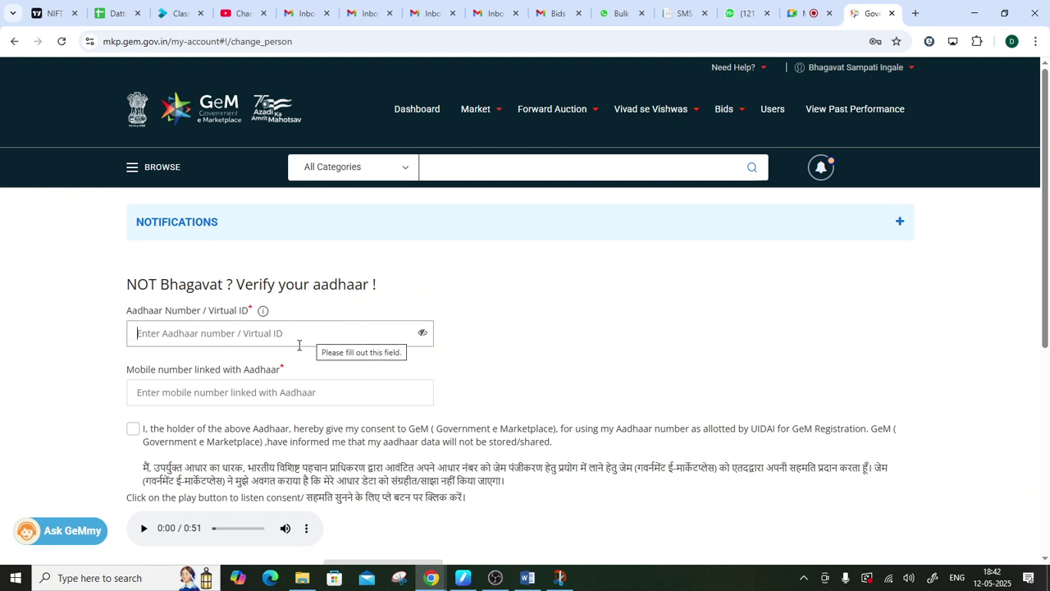
click(280, 397)
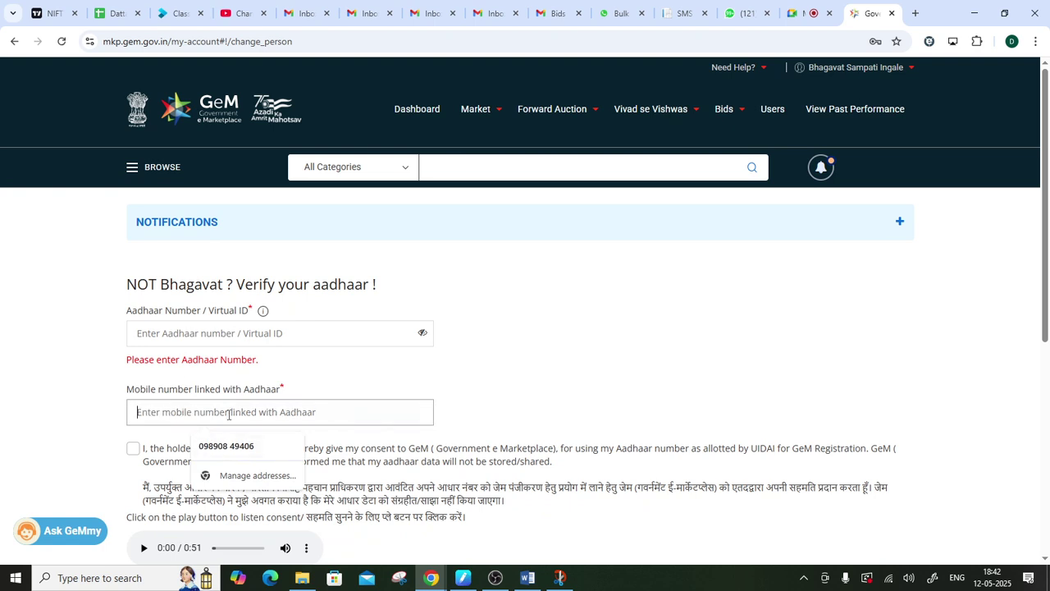
scroll(242, 399, down, 1)
scroll(242, 400, down, 1)
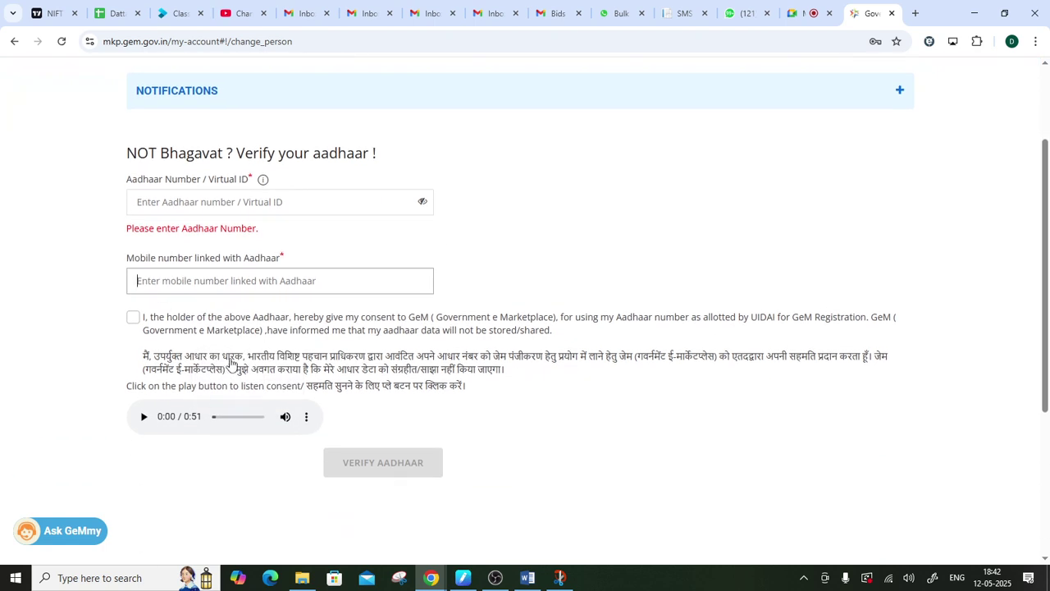
scroll(529, 312, up, 2)
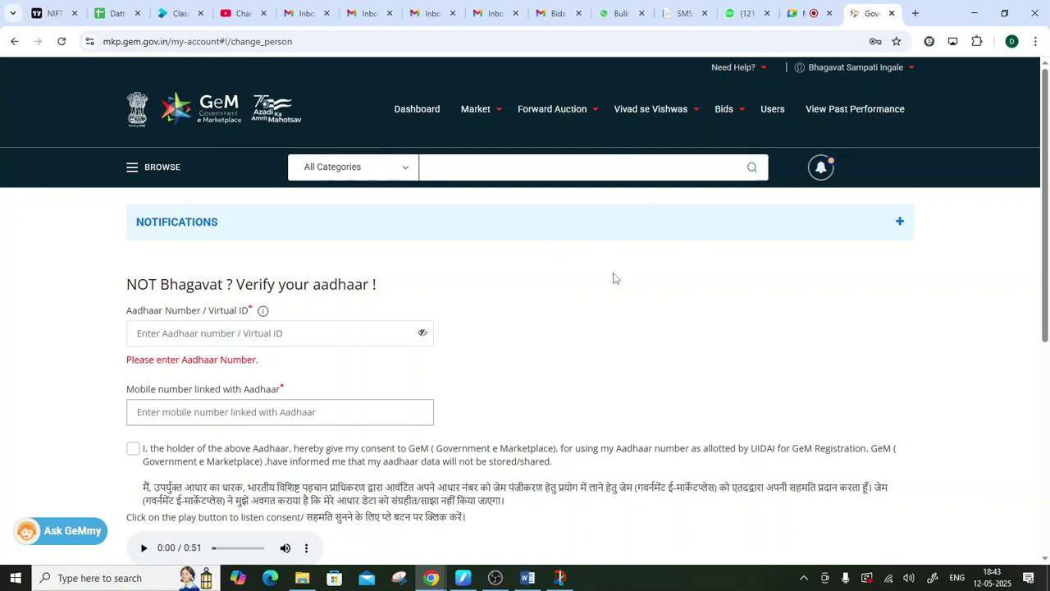
- Return to the My Account profile, then view the Deactivate Account page
click(836, 74)
click(830, 82)
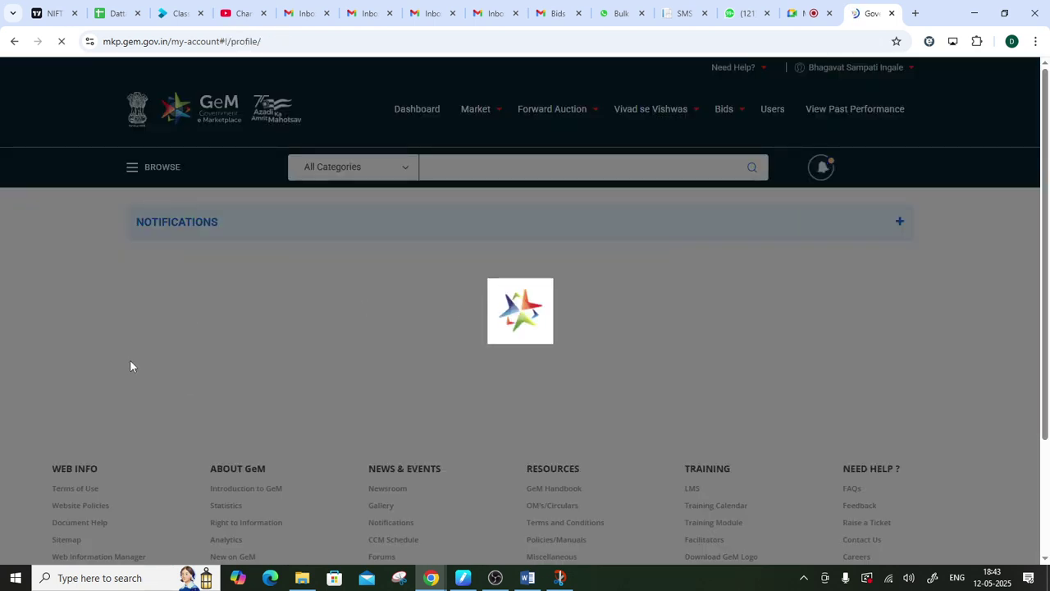
scroll(145, 348, down, 3)
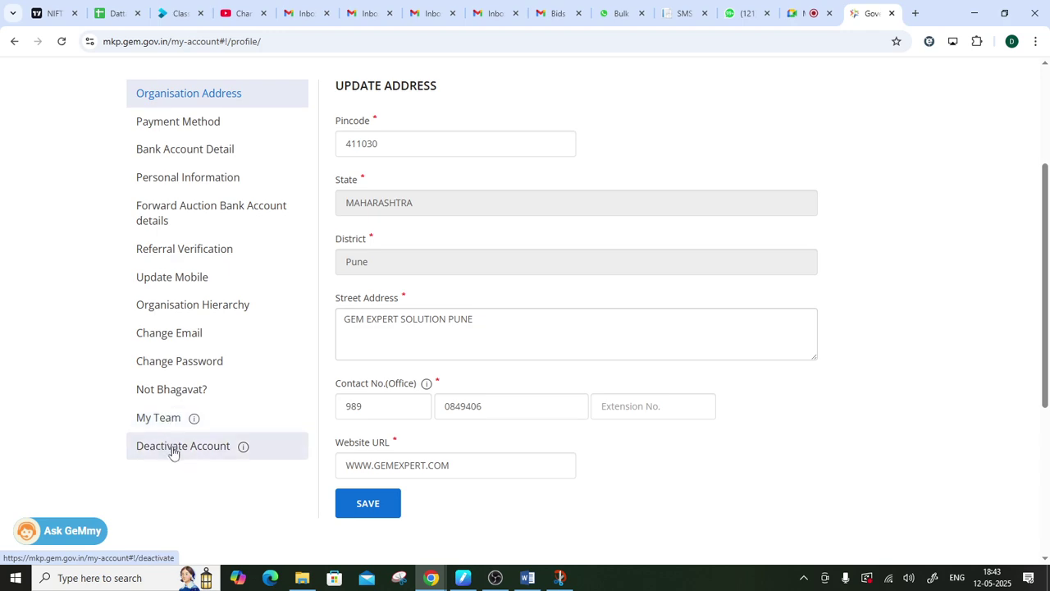
click(169, 448)
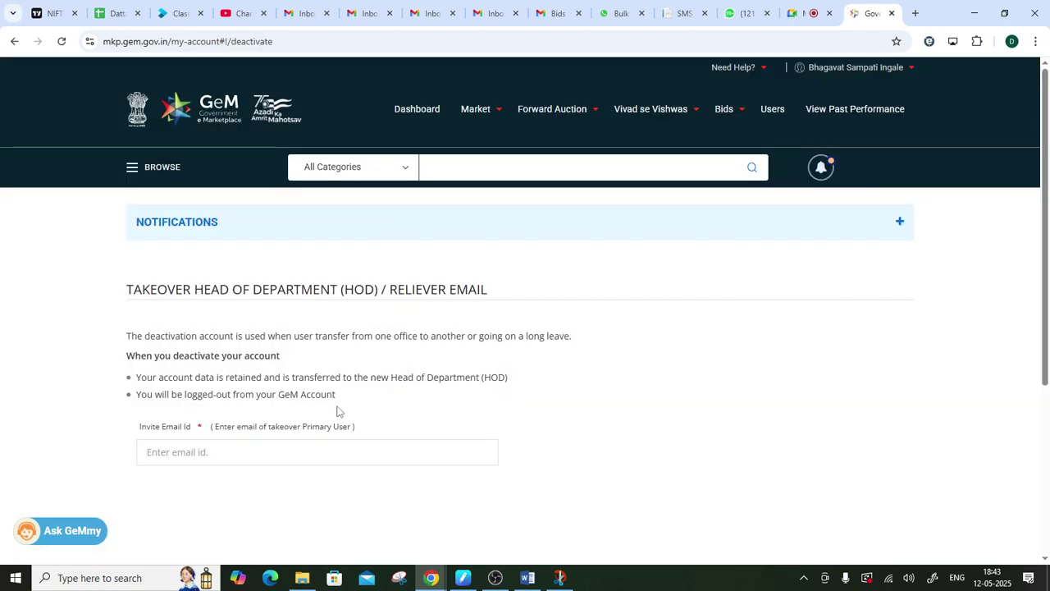
scroll(340, 411, down, 1)
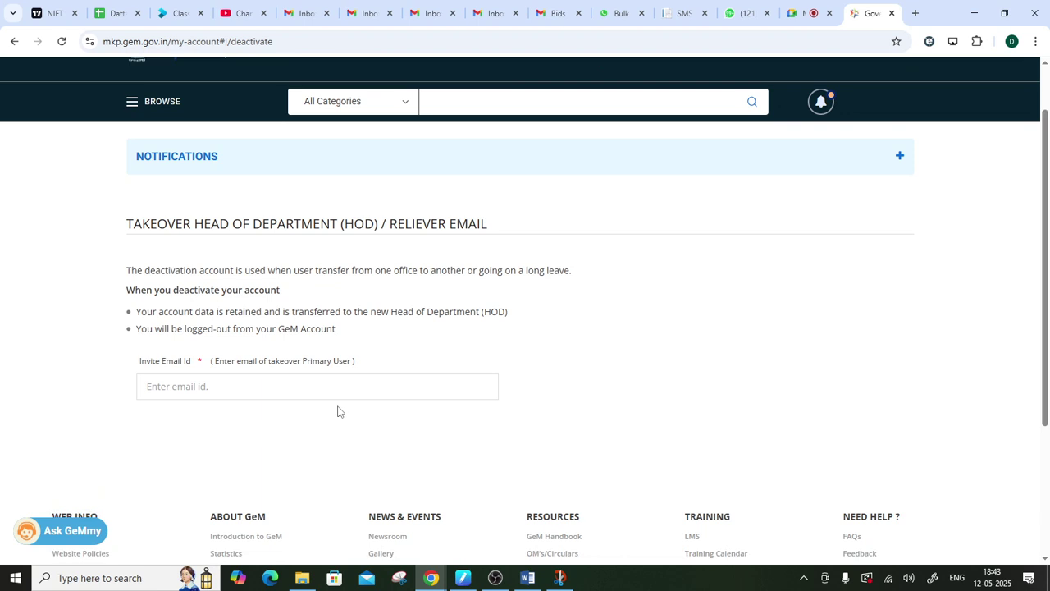
scroll(214, 452, up, 1)
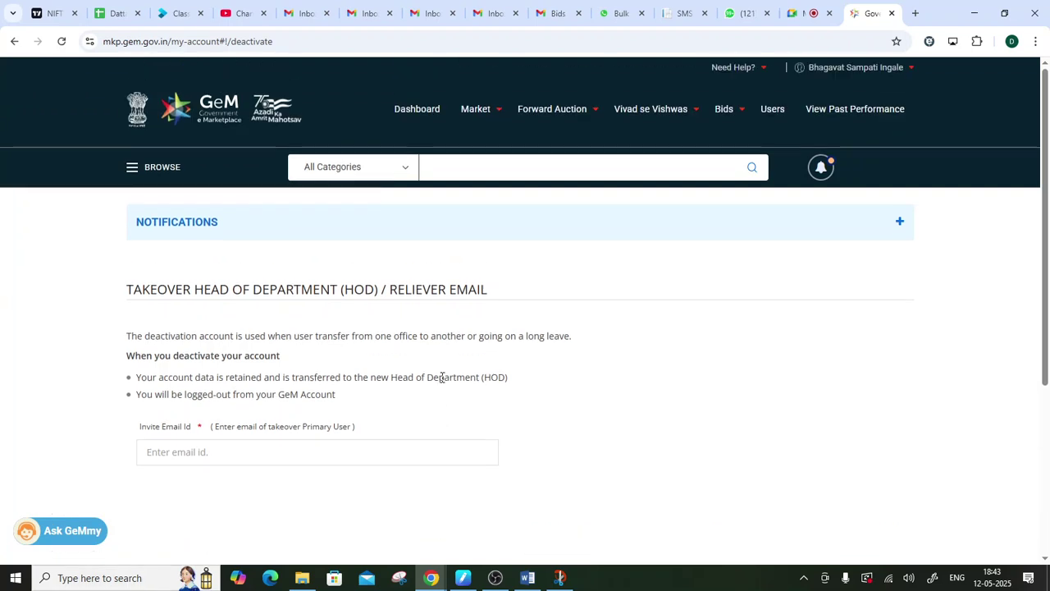
- Go back to My Account and briefly open, then close, the Ask GeMmy chat
click(840, 69)
click(827, 87)
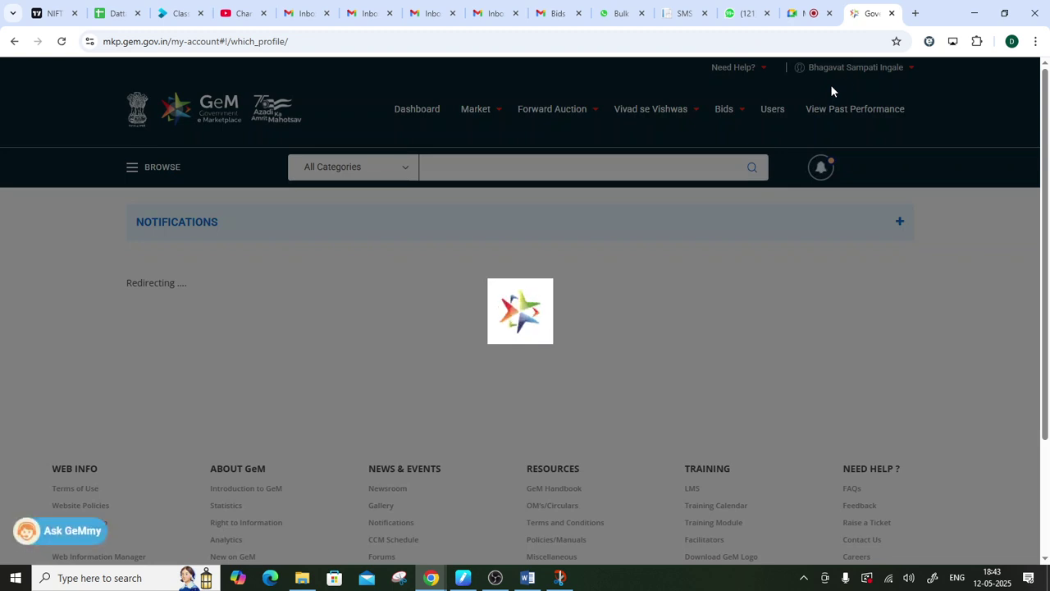
click(72, 534)
click(270, 196)
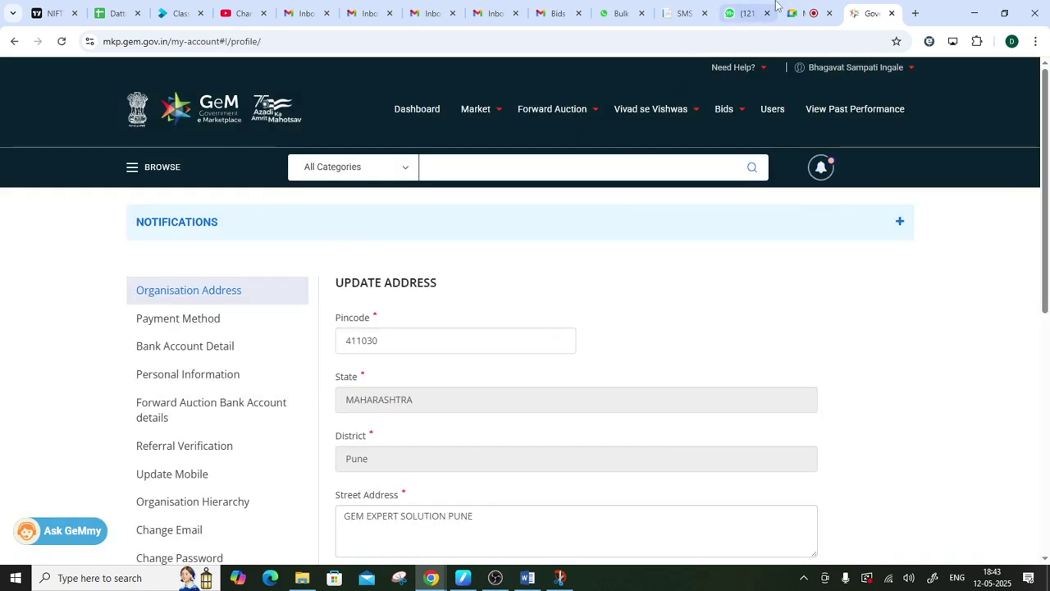
- Switch to the Meet call and lower the participant's raised hand
click(803, 12)
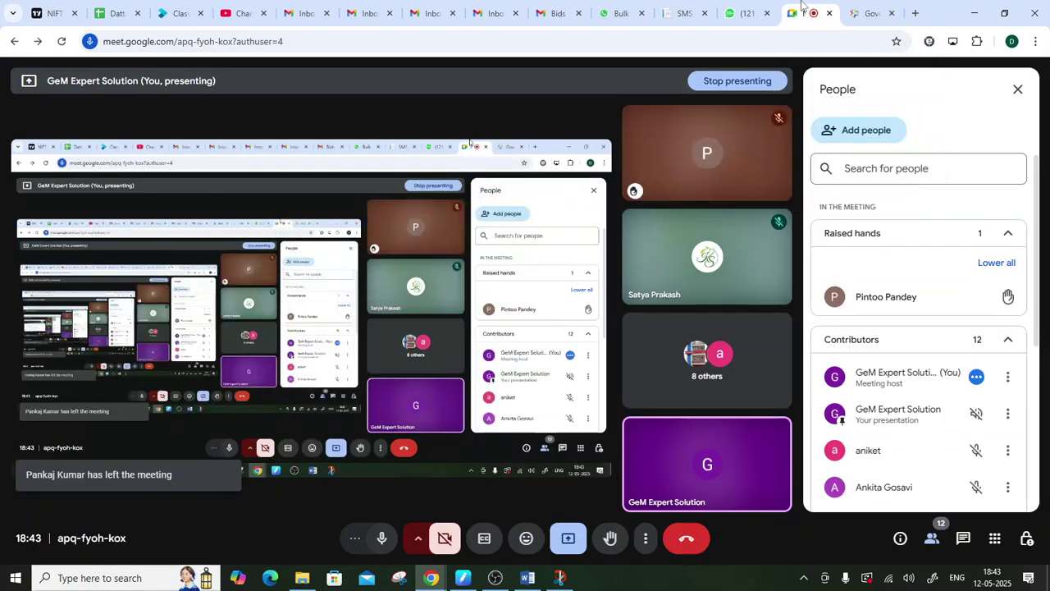
mouse_move(1008, 311)
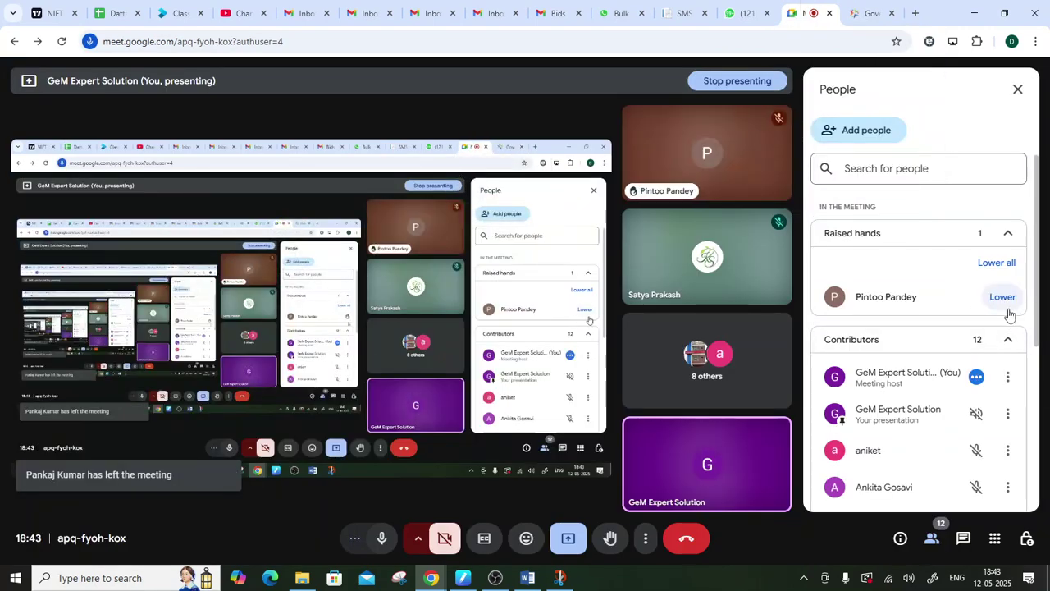
click(1006, 306)
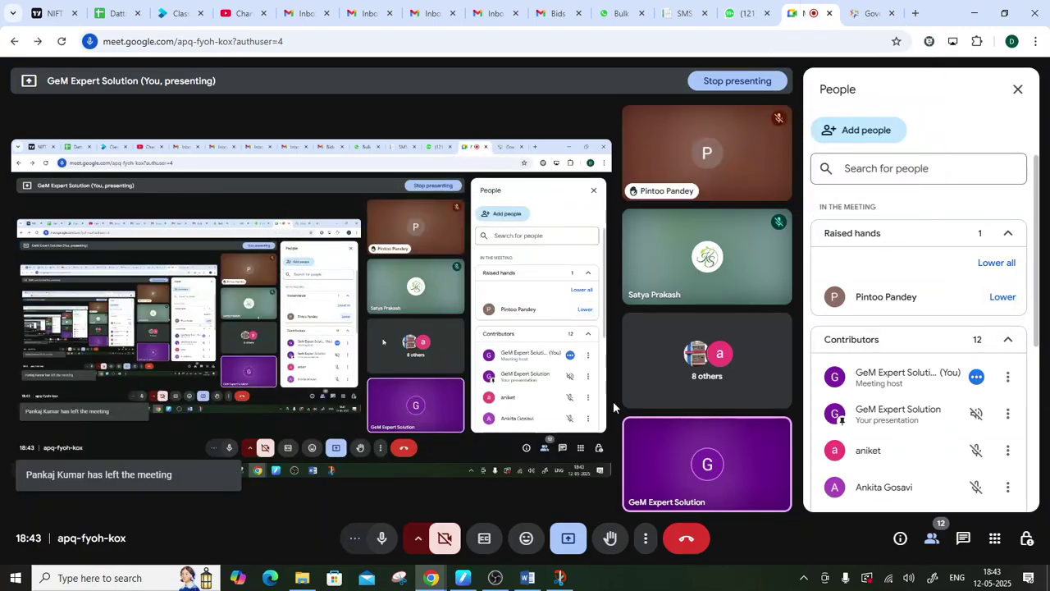
- Briefly bring up the OBS recorder, then minimise it back to the meeting
click(503, 576)
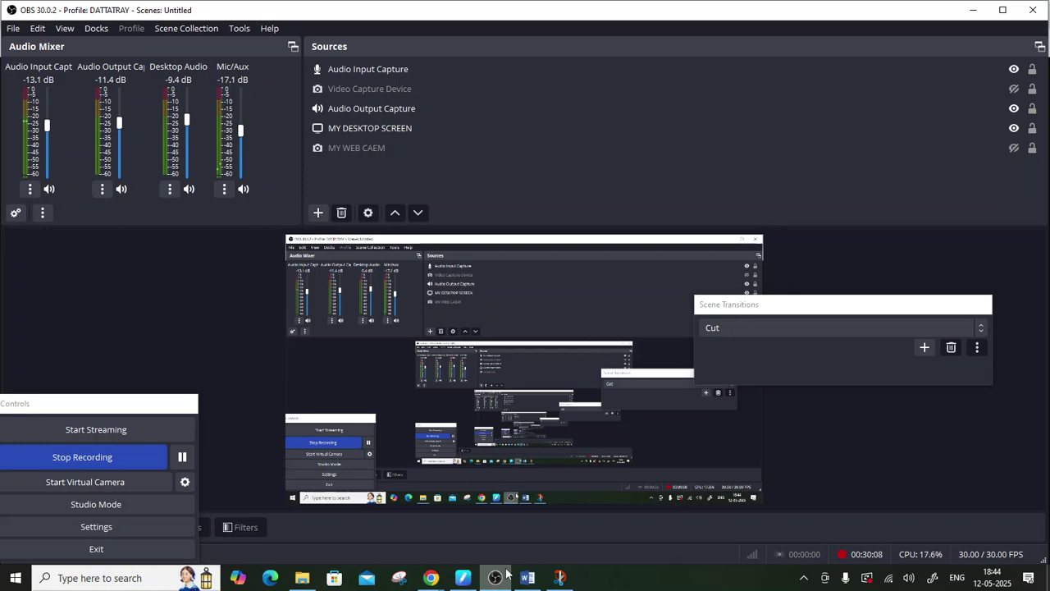
click(506, 574)
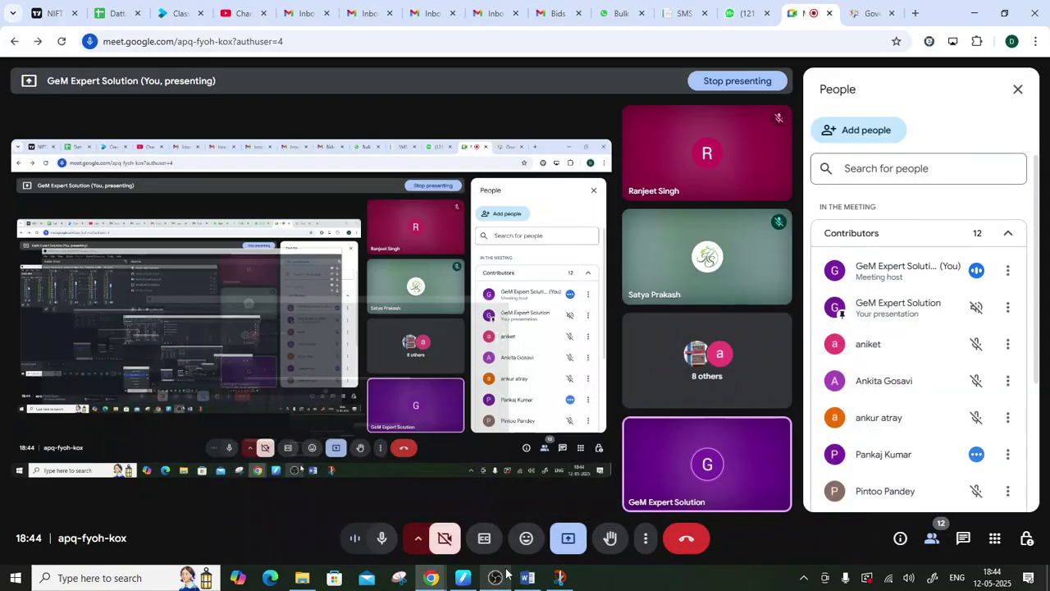
scroll(908, 462, down, 3)
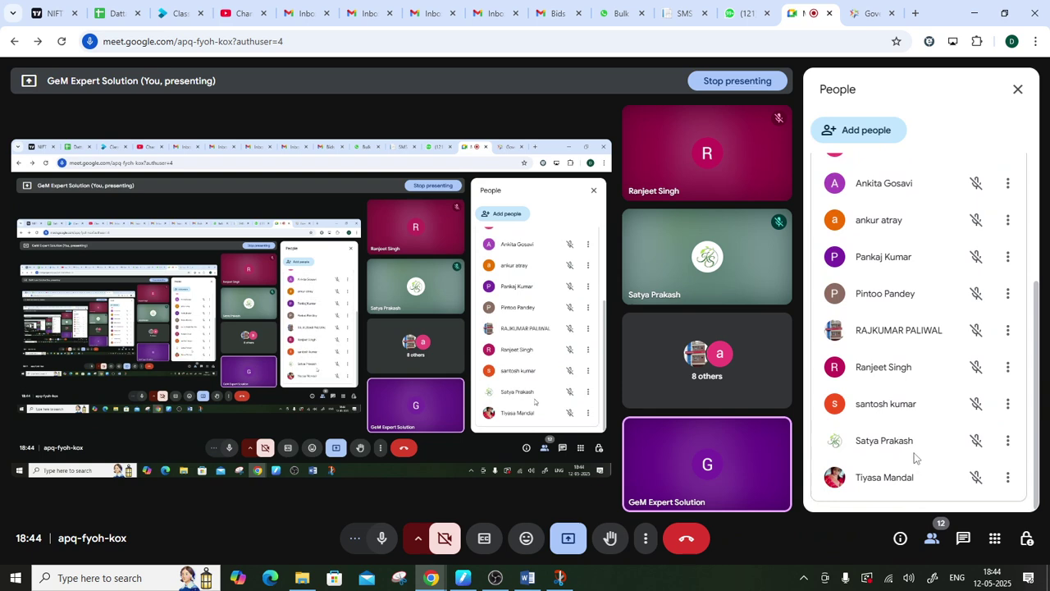
scroll(913, 460, up, 5)
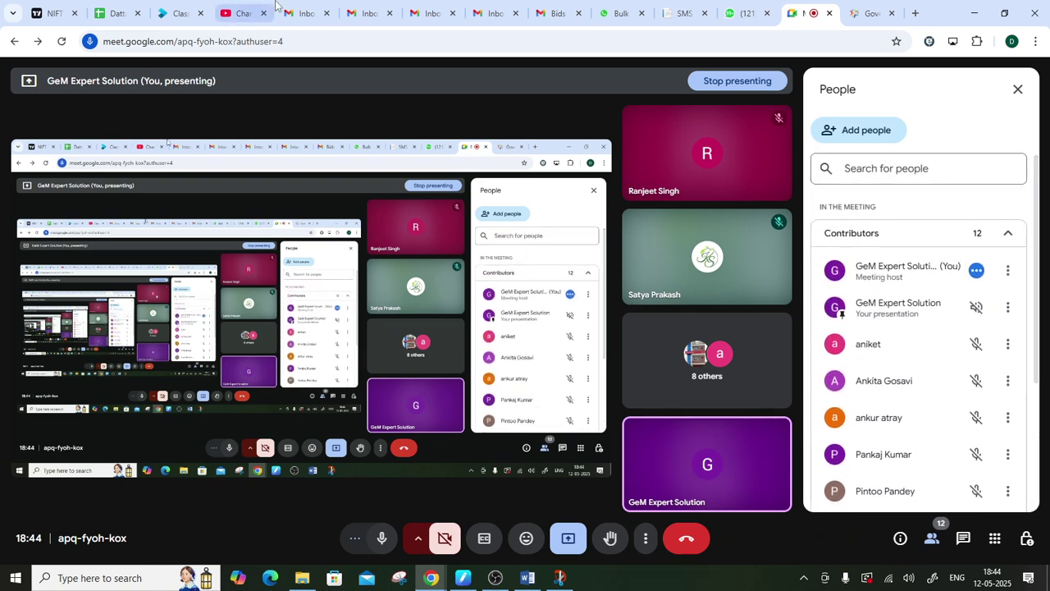
- Switch back to the GeM tab and scroll through the Update Address profile page
click(869, 12)
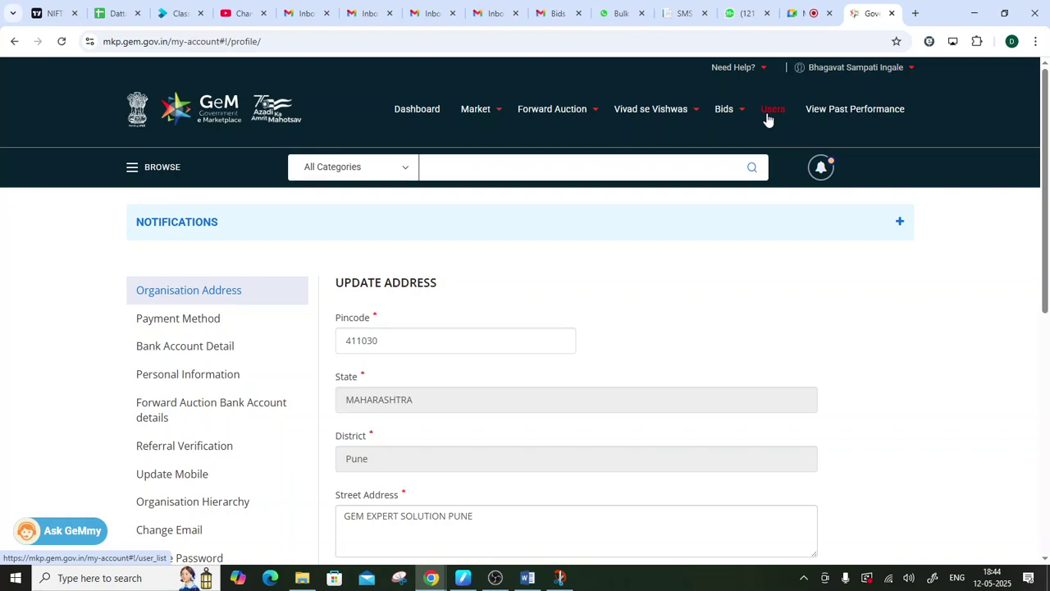
scroll(566, 233, down, 3)
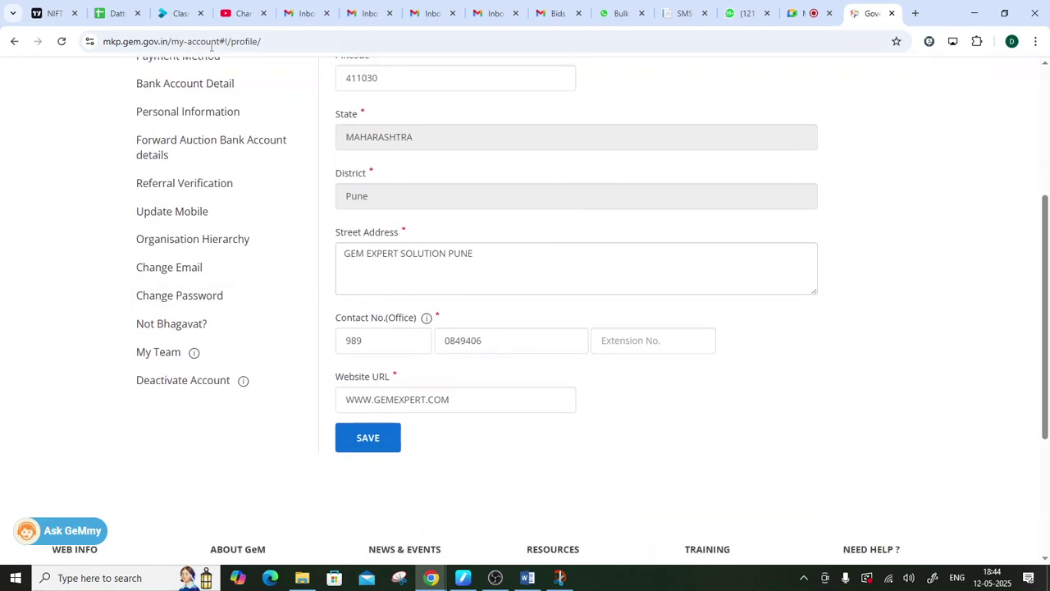
scroll(1038, 517, up, 1)
scroll(1035, 517, up, 2)
click(559, 578)
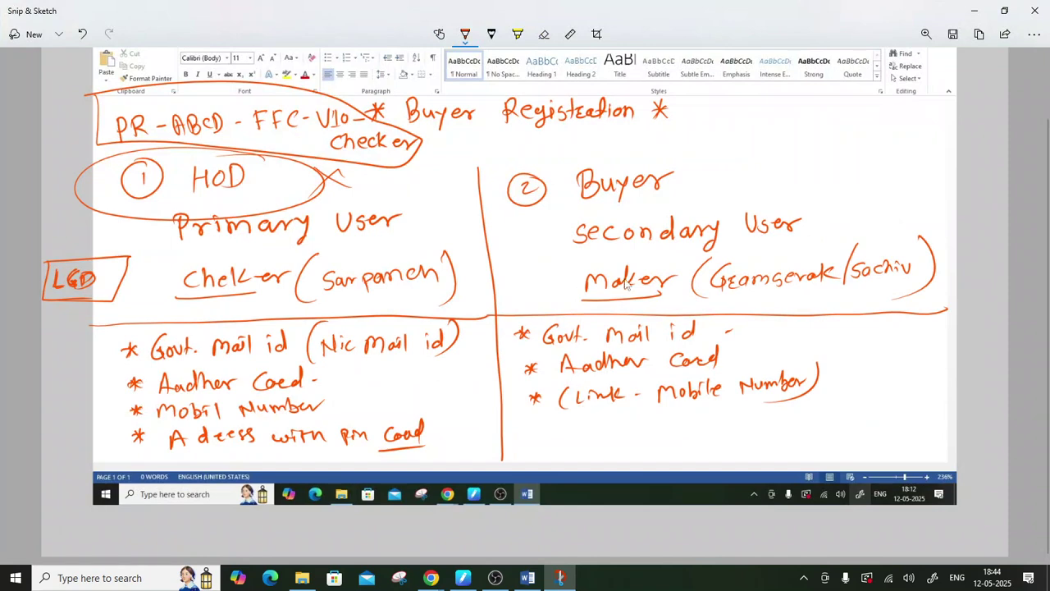
click(975, 16)
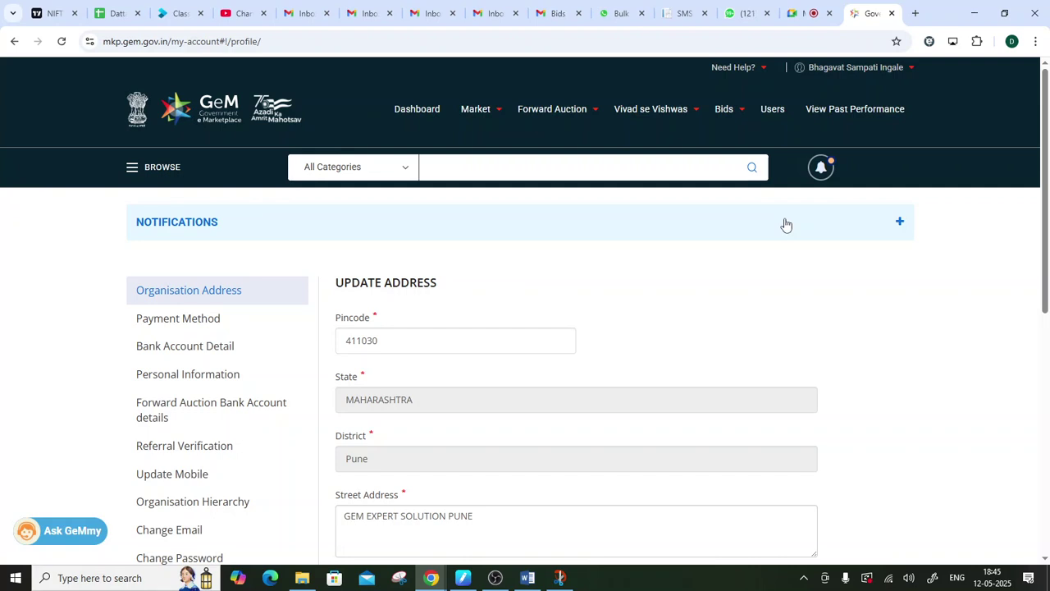
click(768, 113)
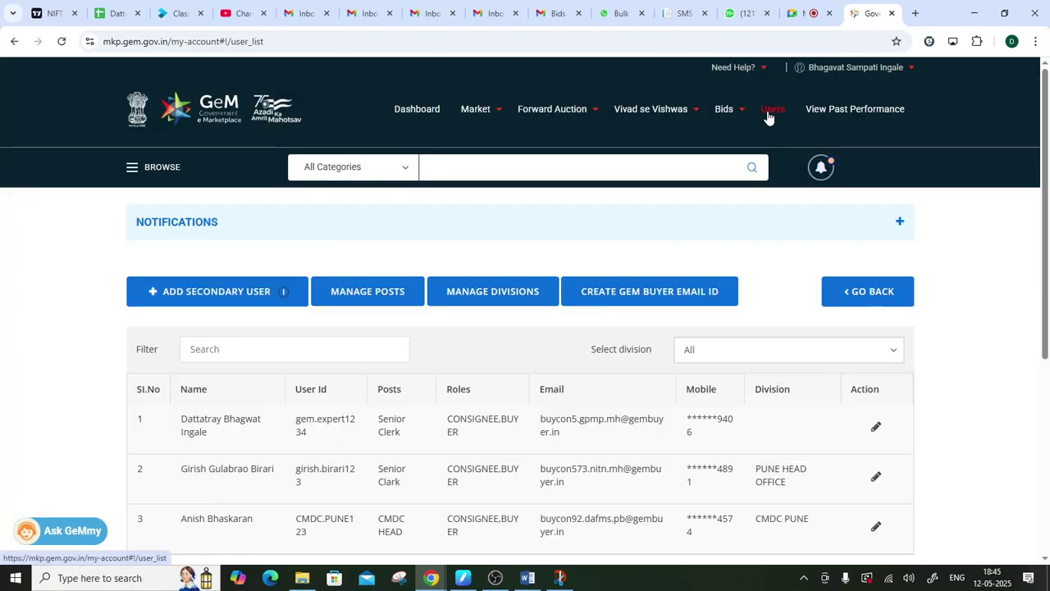
scroll(854, 221, down, 3)
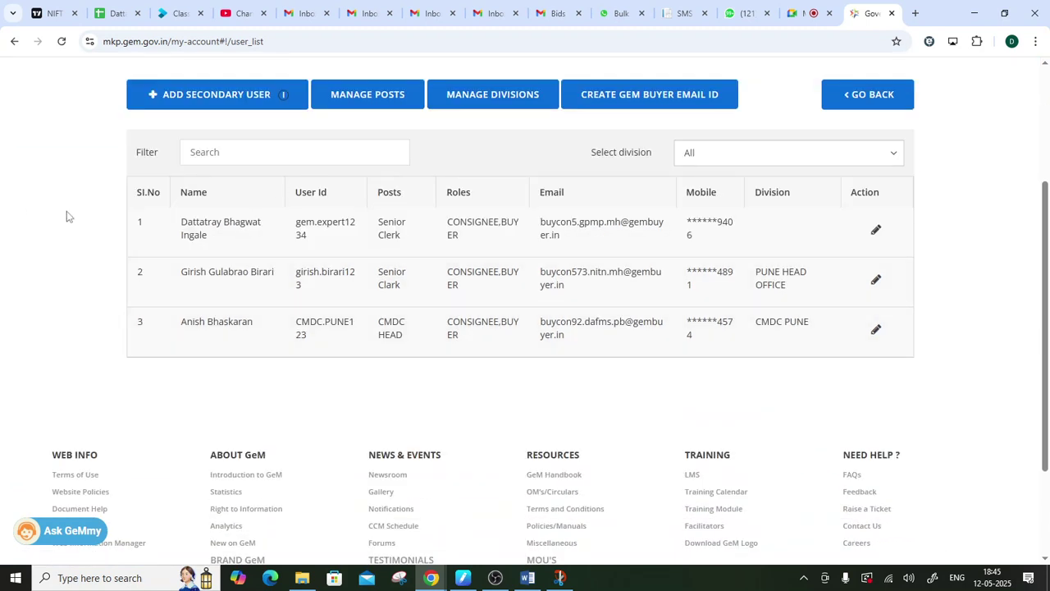
drag(178, 234, 824, 351)
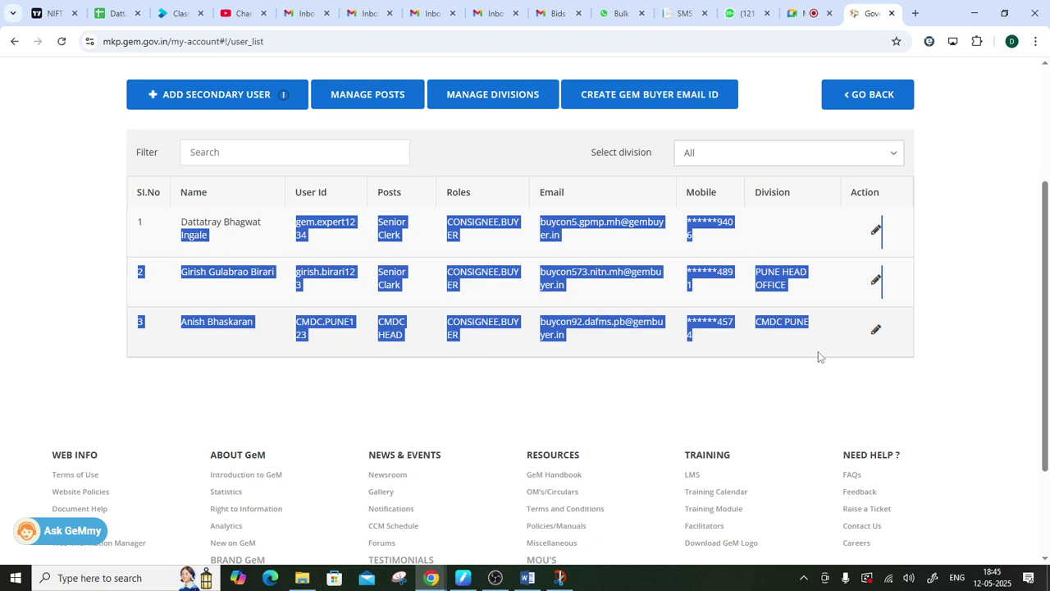
click(713, 373)
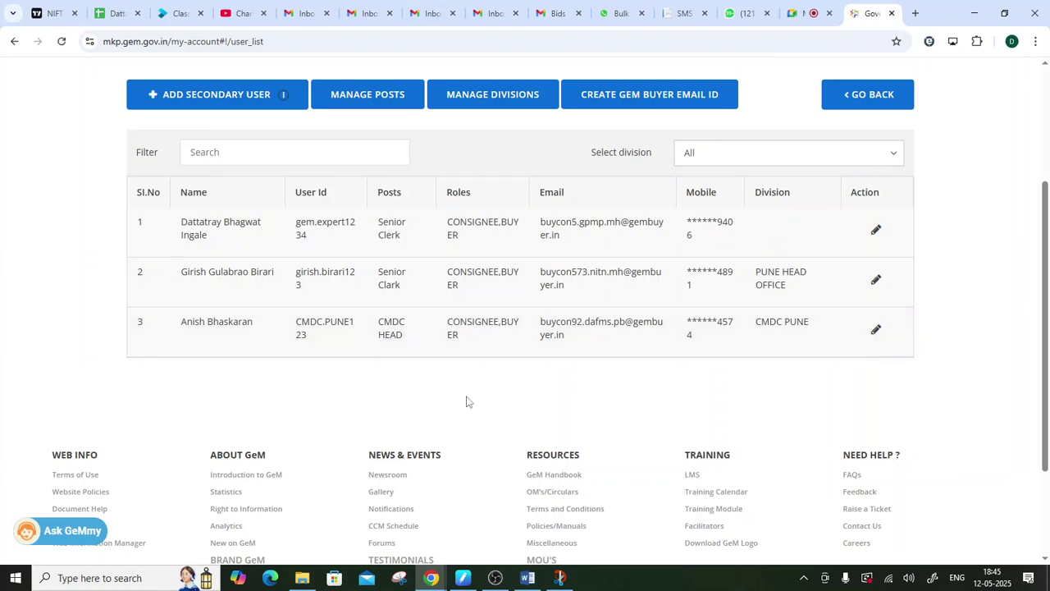
scroll(632, 323, up, 3)
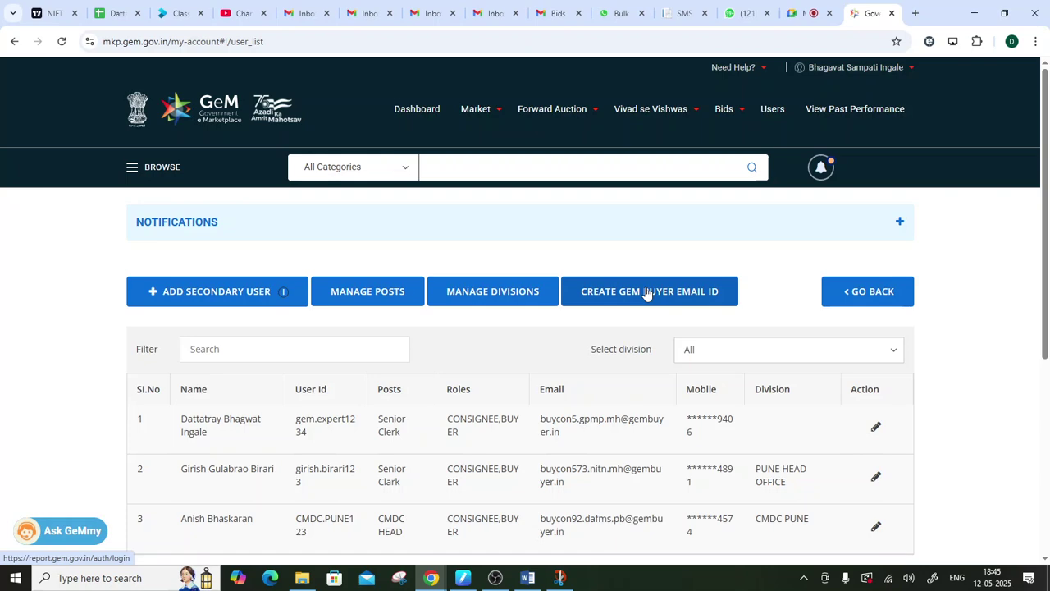
click(354, 287)
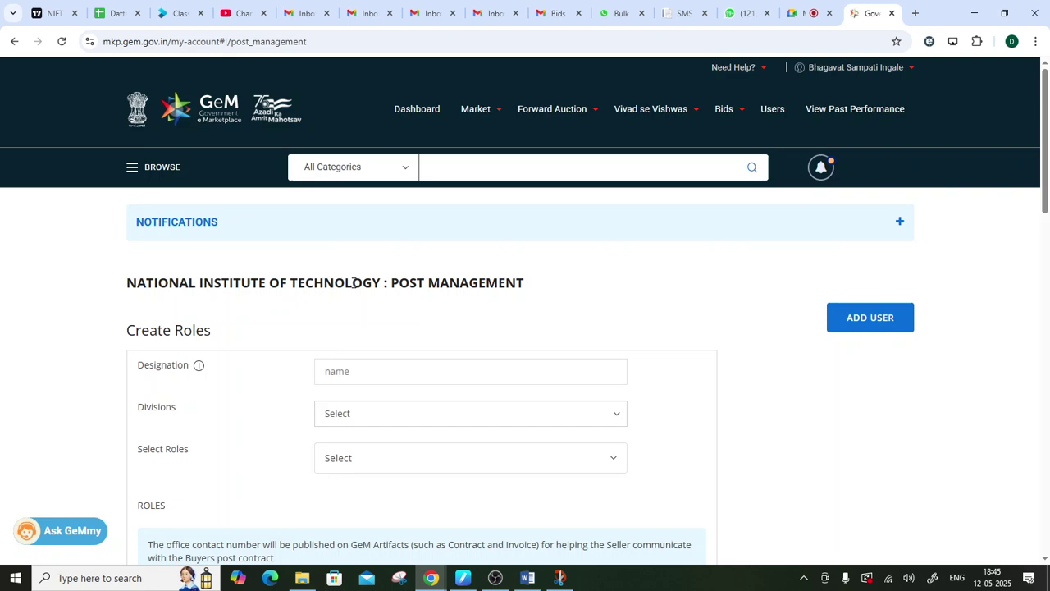
scroll(665, 274, down, 4)
scroll(666, 274, up, 4)
click(771, 108)
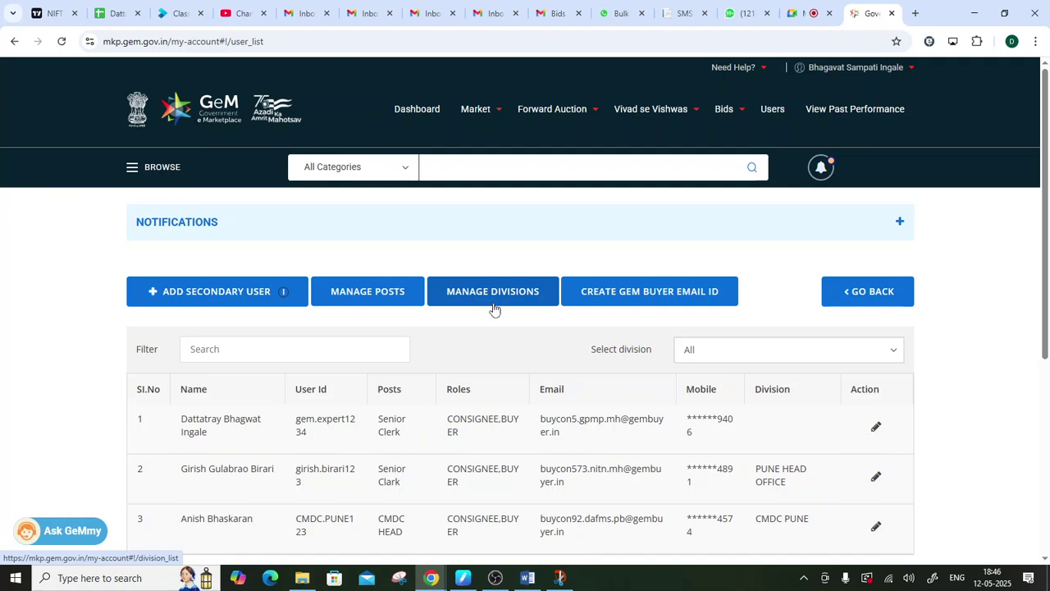
- Open Manage Divisions and highlight the division table's header and first row
click(493, 305)
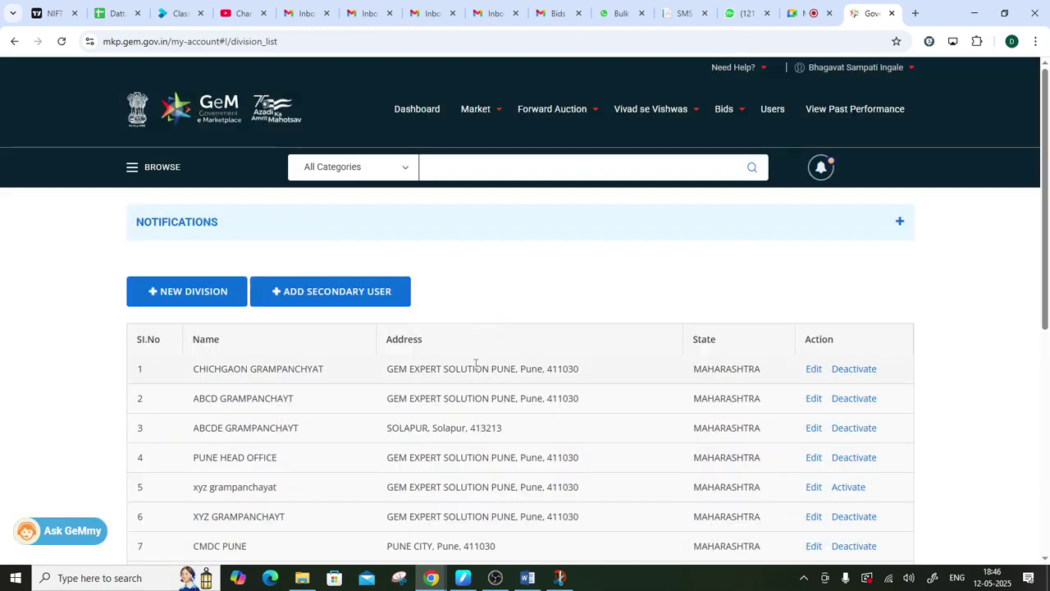
scroll(476, 367, down, 2)
drag(193, 174, 494, 453)
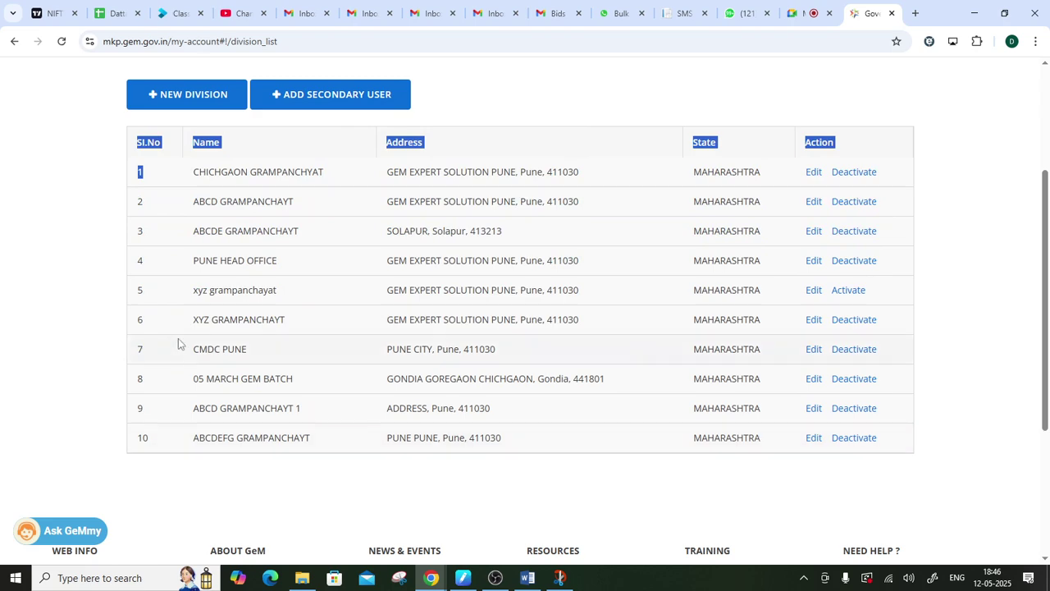
scroll(279, 410, up, 2)
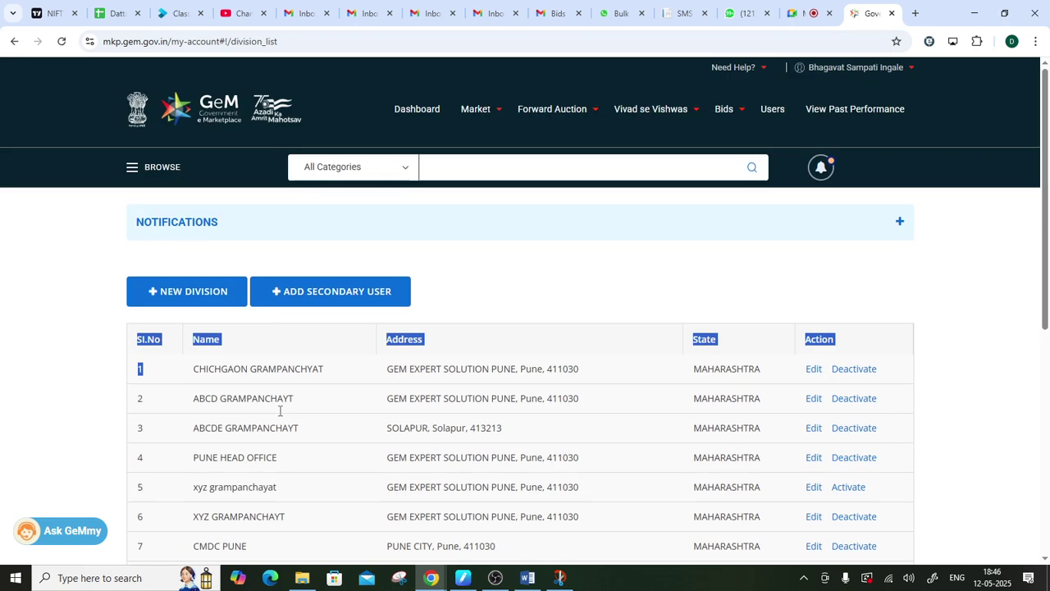
click(369, 251)
- Start a New Division form, select its empty Division field, then switch to the Meet call
click(150, 293)
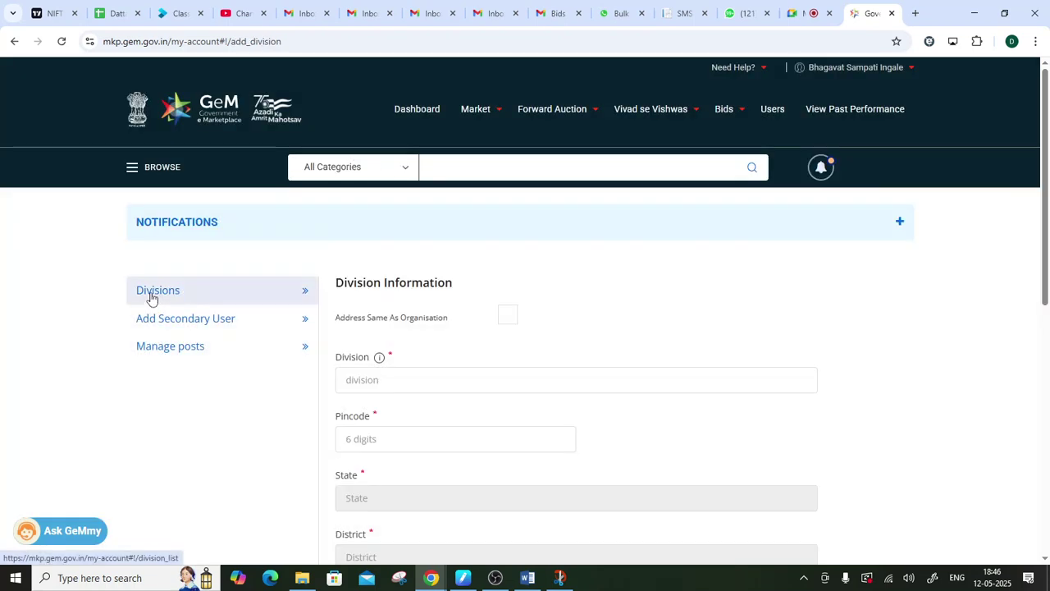
scroll(150, 295, down, 2)
click(377, 255)
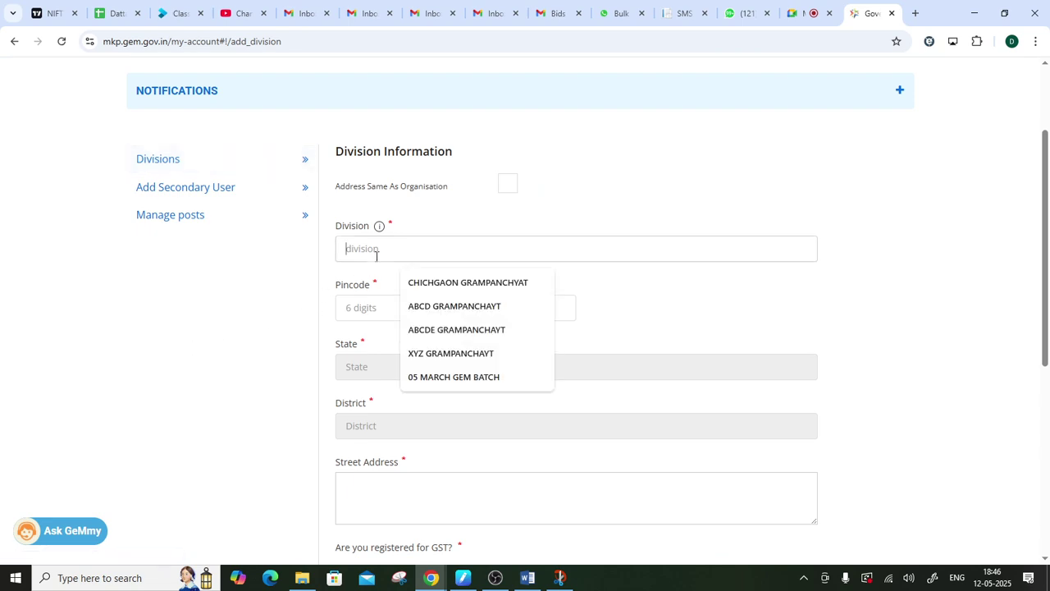
click(800, 10)
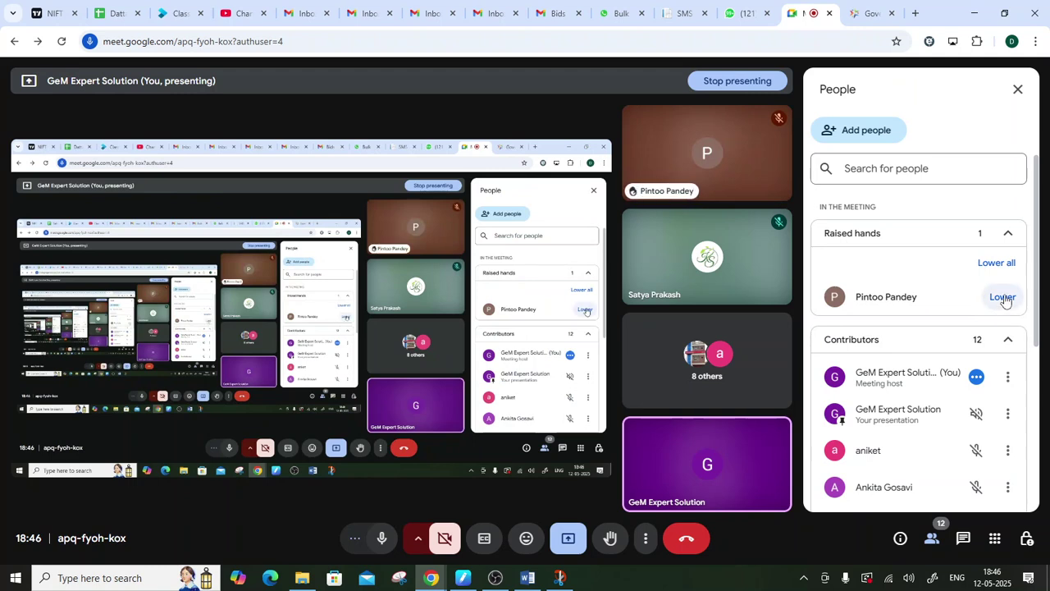
- Lower the participant's raised hand and scroll through the 12 contributors in People
click(1005, 300)
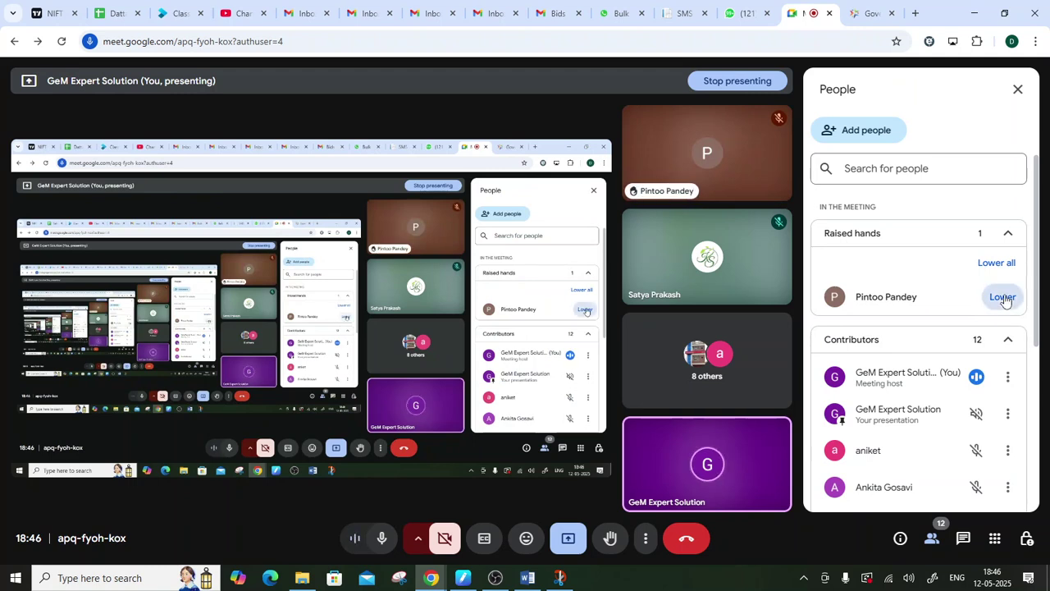
scroll(878, 325, down, 2)
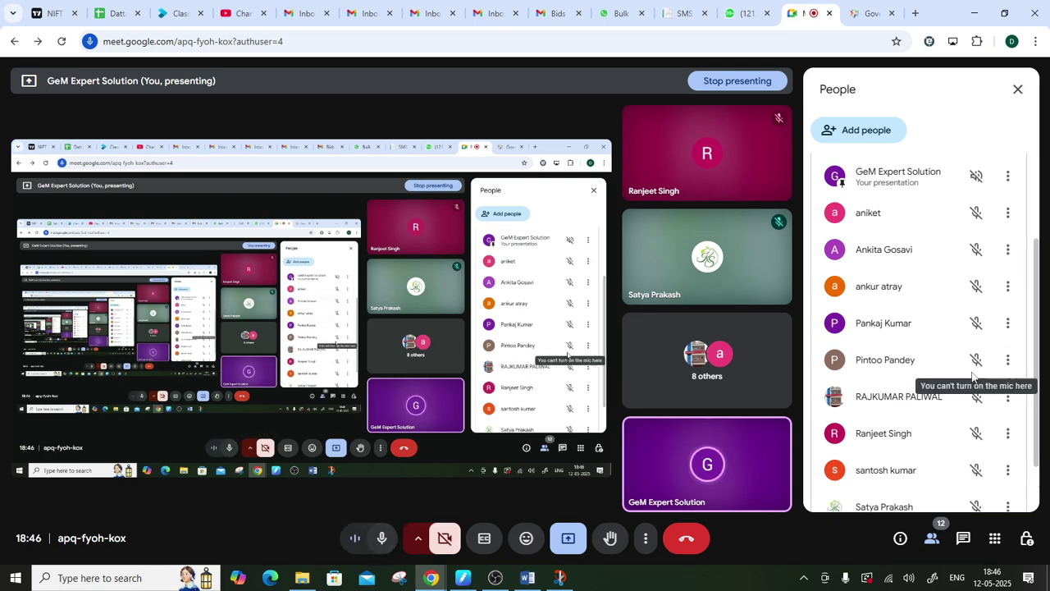
scroll(964, 368, down, 3)
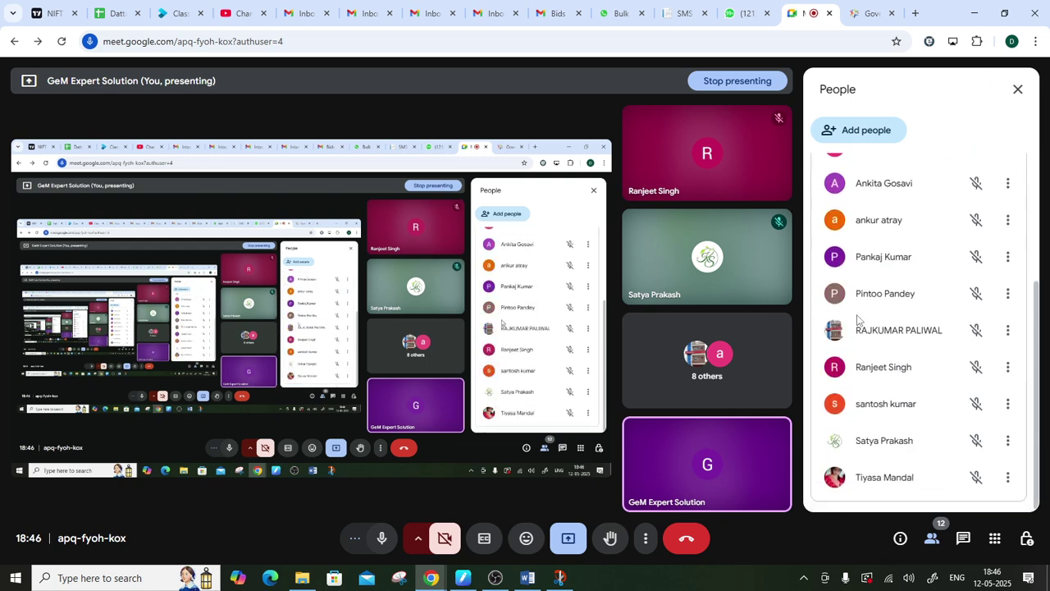
scroll(907, 362, up, 1)
scroll(908, 362, up, 4)
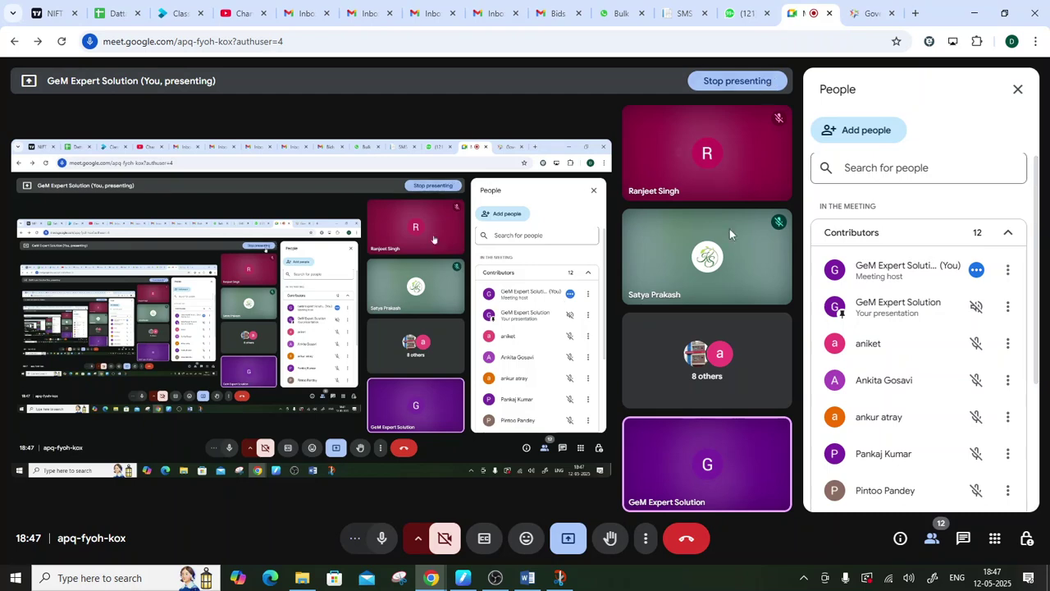
- Return to the GeM division form and highlight the Division Information heading
click(863, 20)
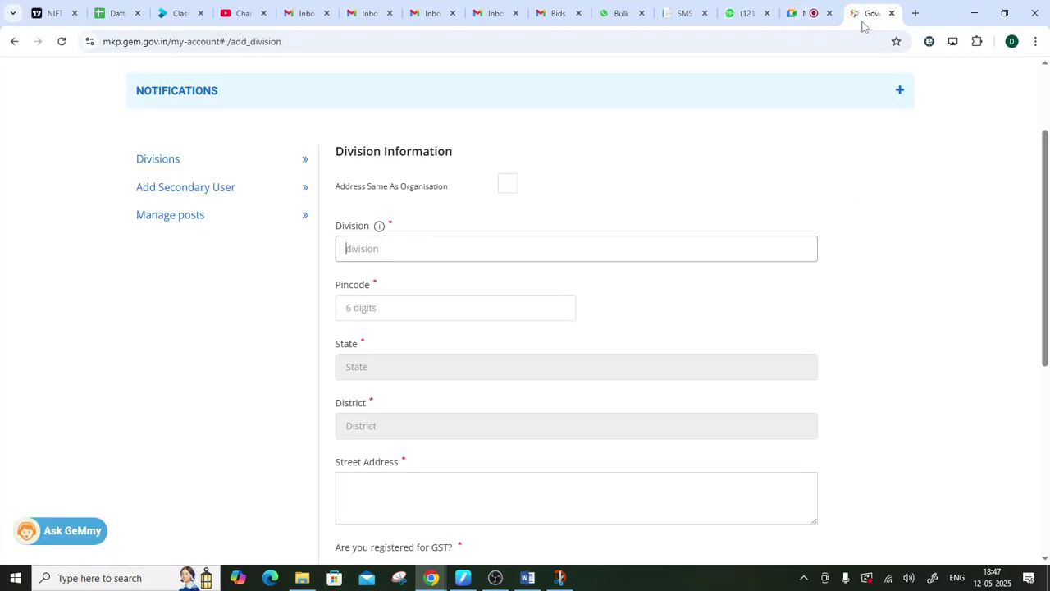
drag(328, 151, 481, 156)
click(681, 150)
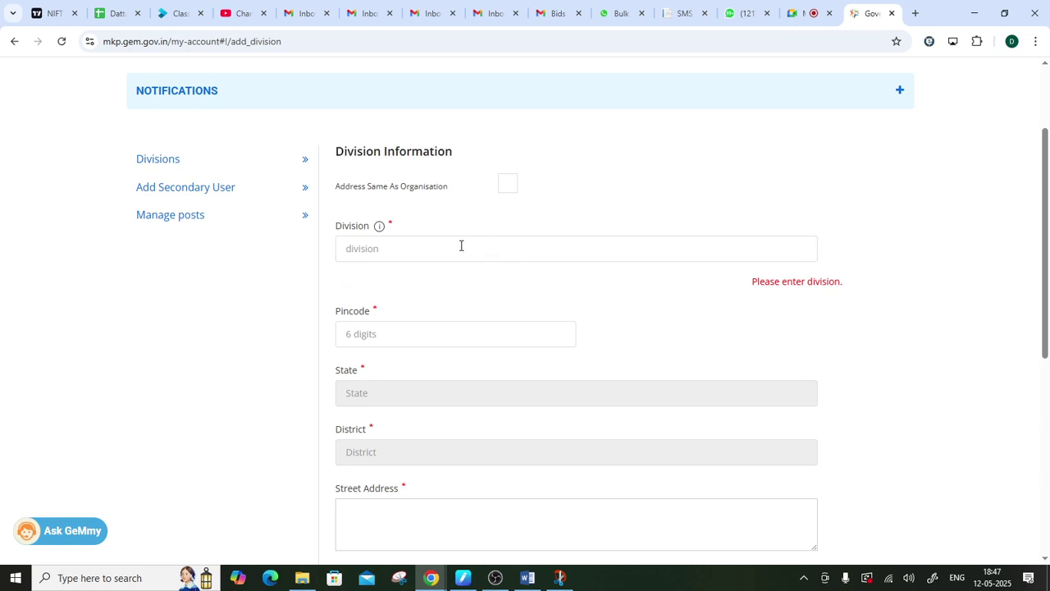
- Toggle 'Address Same As Organisation' on and off, leave it unchecked, then switch to Meet
click(508, 188)
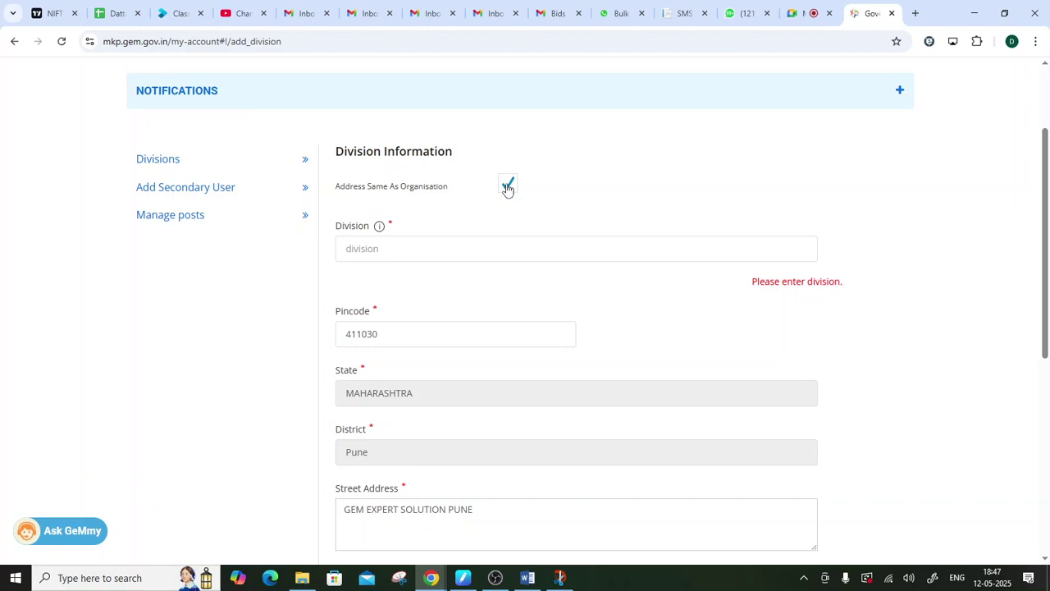
scroll(507, 189, down, 2)
scroll(508, 189, up, 2)
click(508, 189)
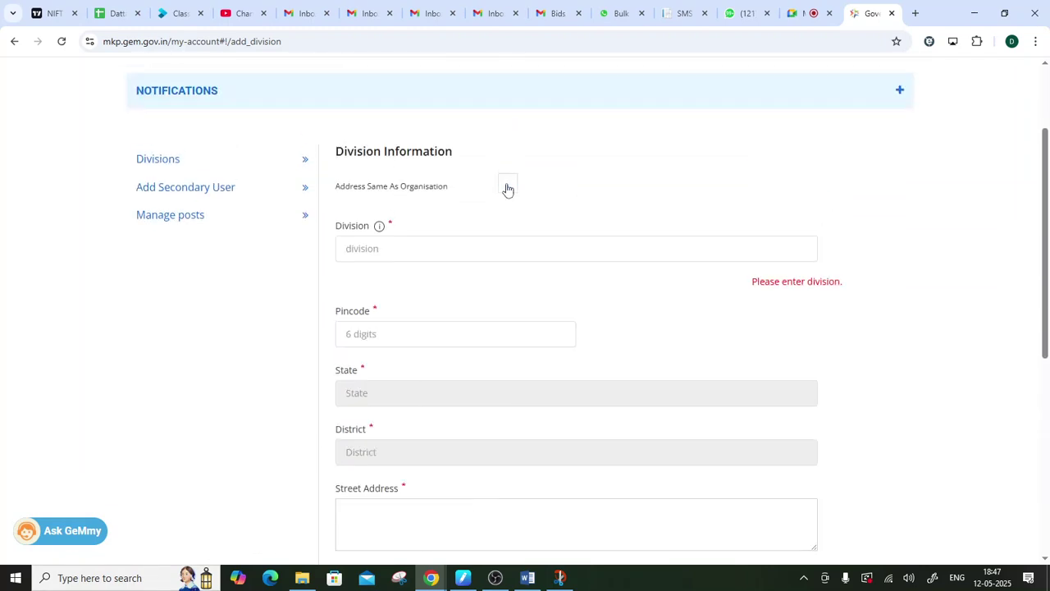
click(507, 189)
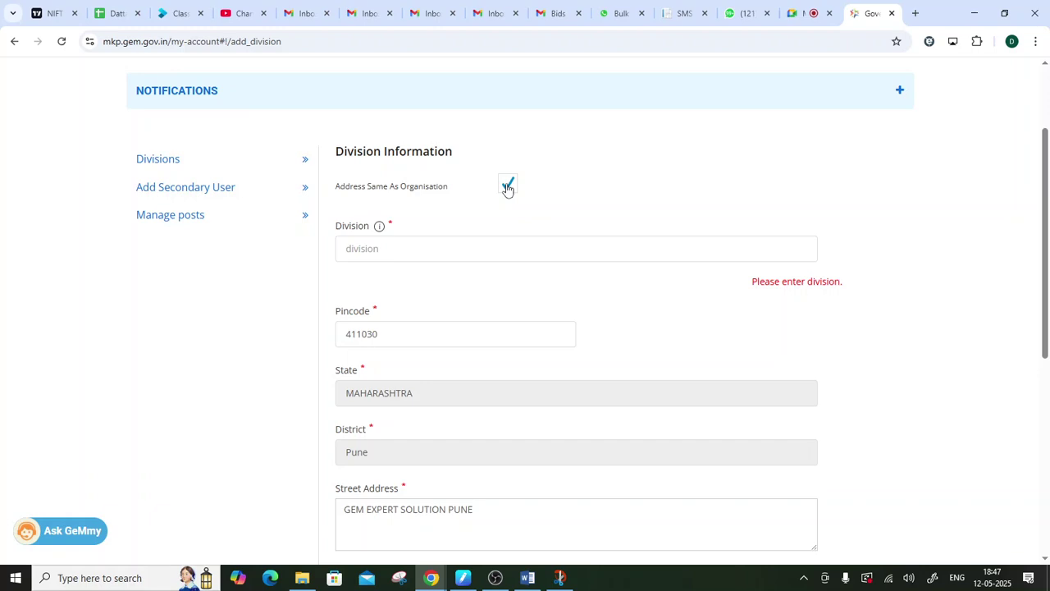
click(508, 189)
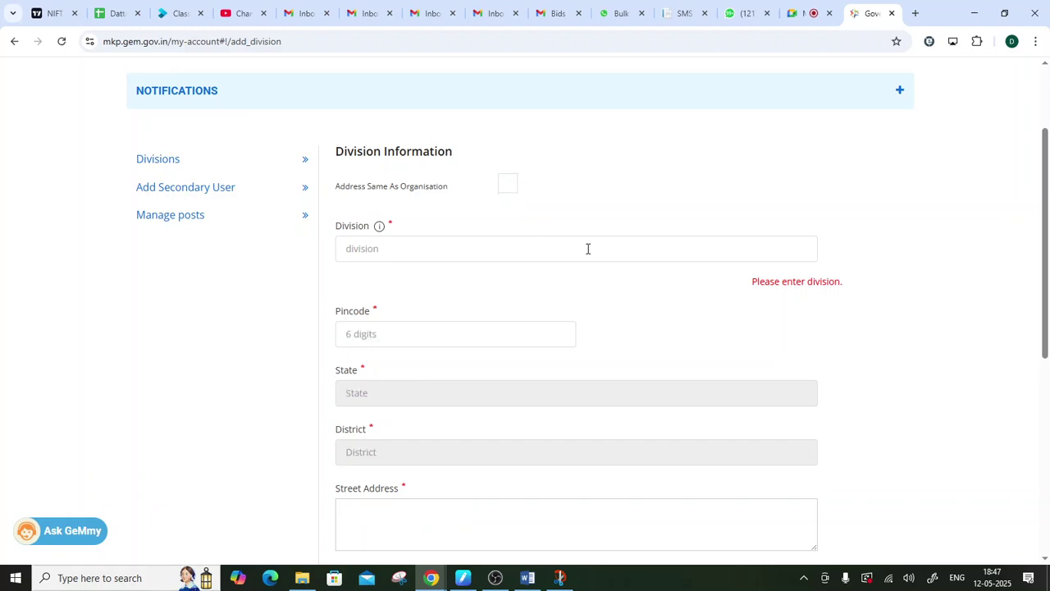
click(800, 8)
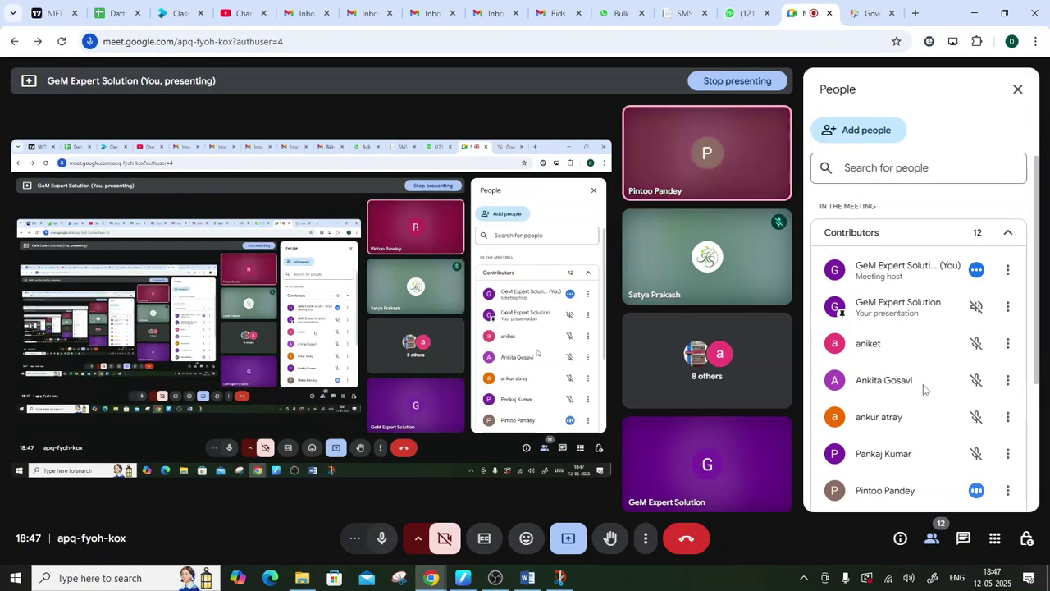
- Mute the last unmuted participant for everyone, then return to the GeM tab
scroll(961, 399, down, 2)
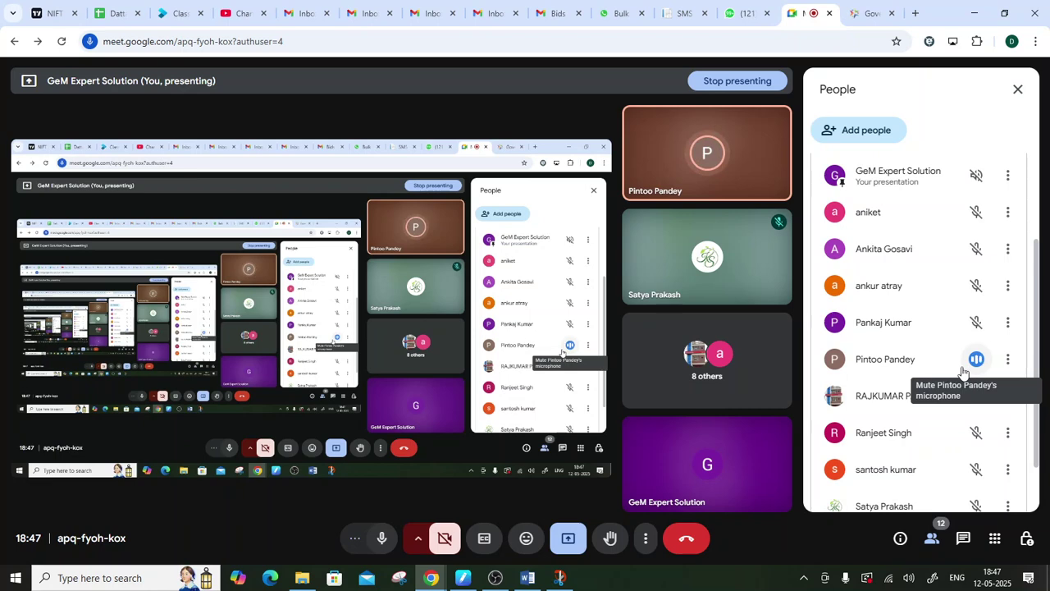
click(963, 372)
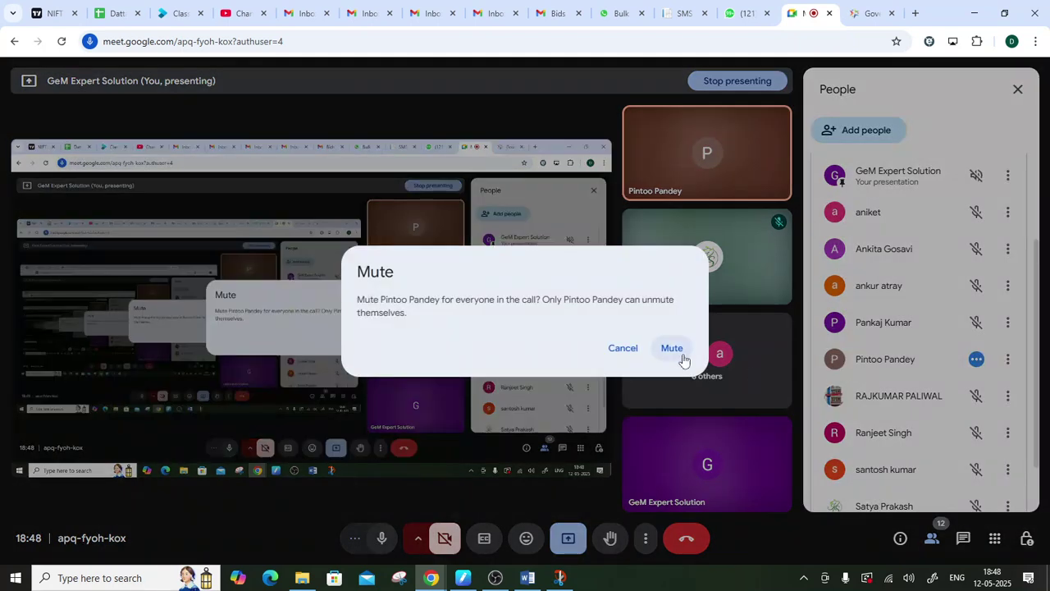
click(674, 351)
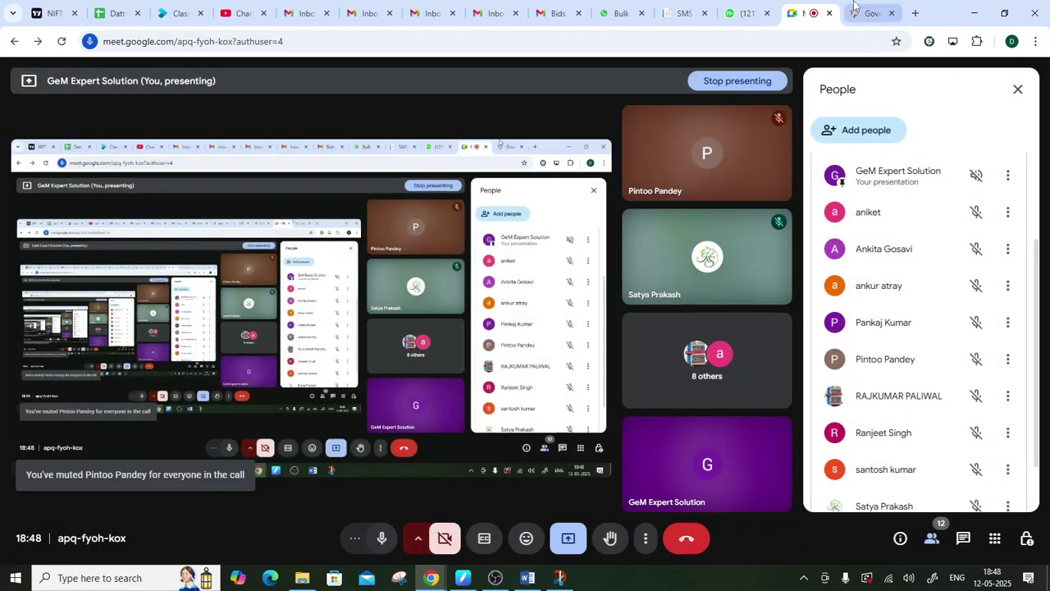
click(872, 7)
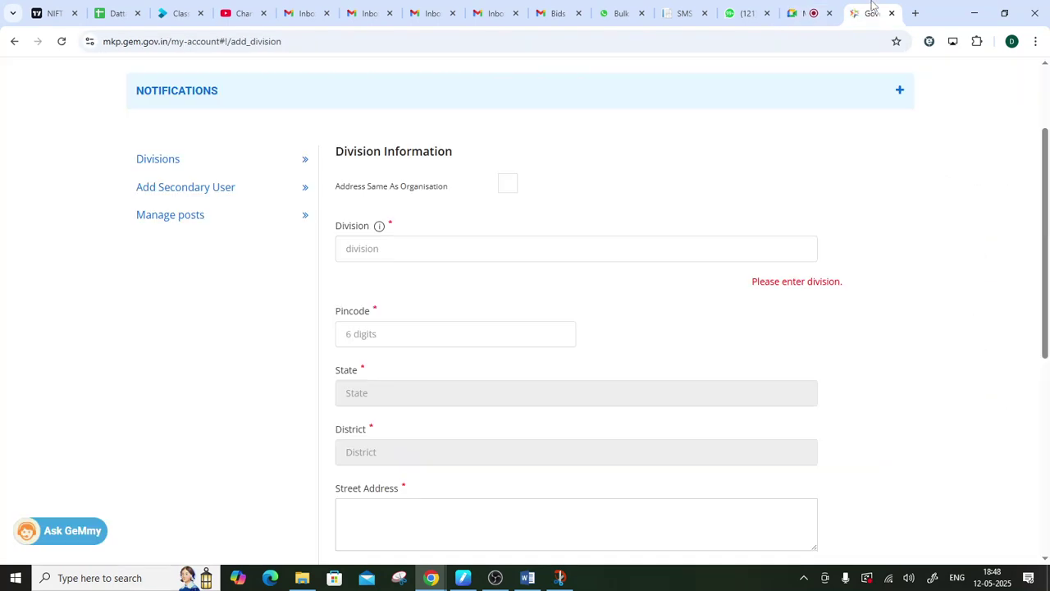
- Name the division '12 MARCH BATCH' and tick 'Address Same As Organisation'
click(377, 253)
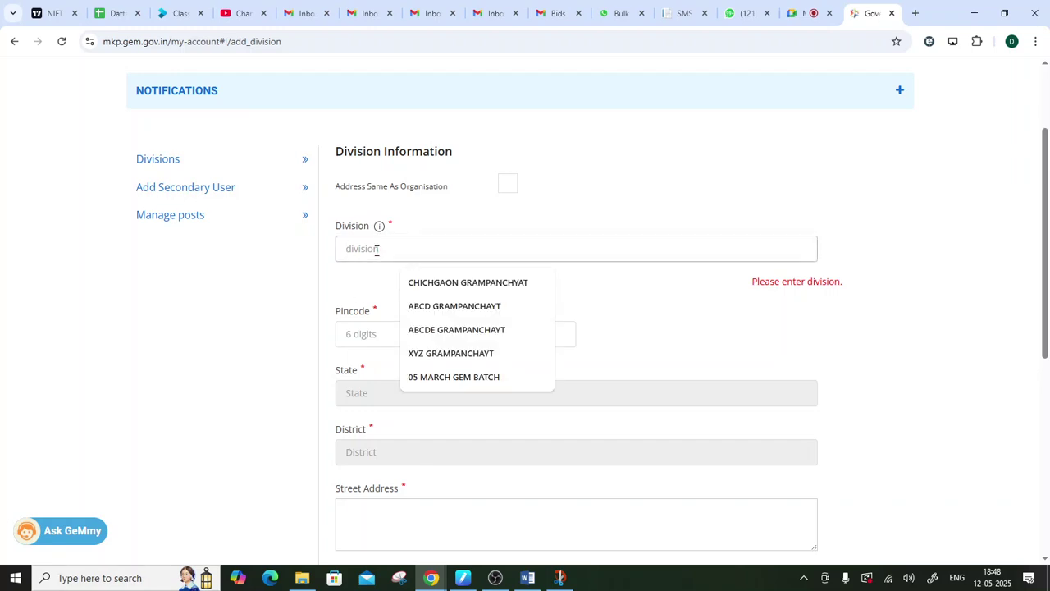
text(12)
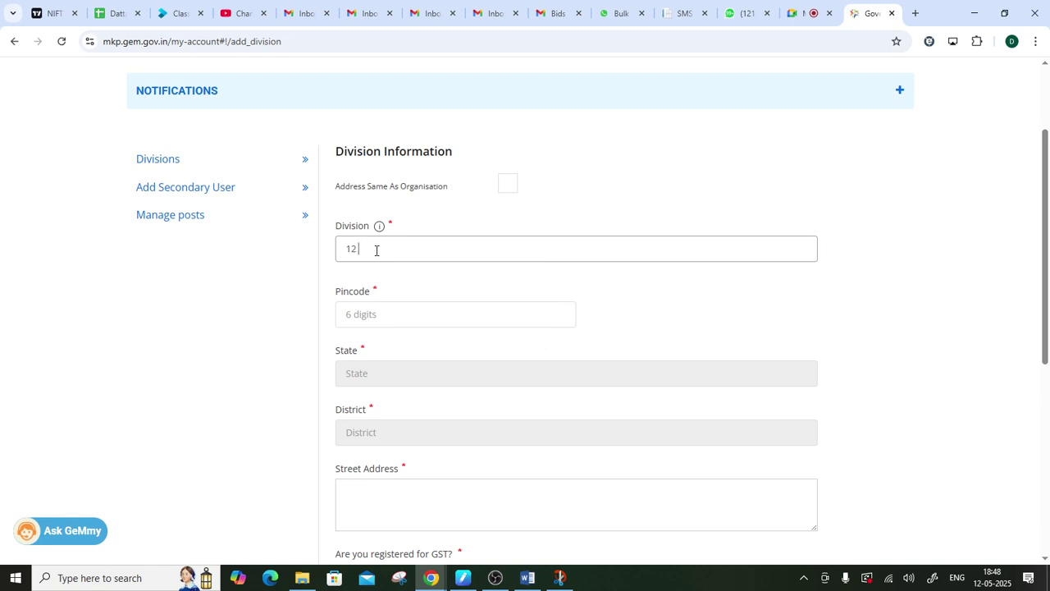
text( MARCH BATCH)
click(758, 333)
scroll(377, 311, down, 1)
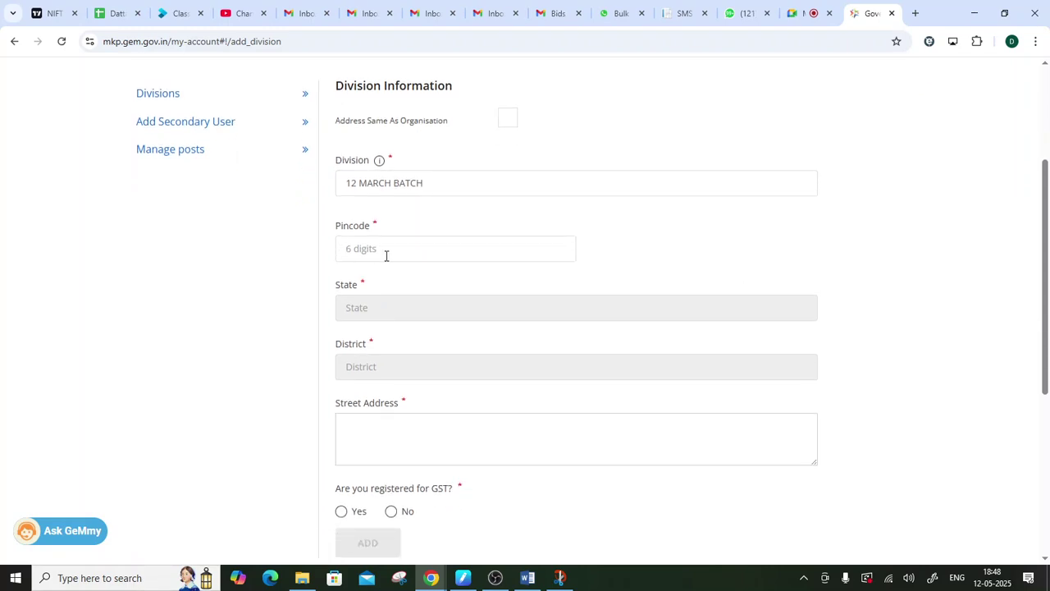
drag(336, 120, 448, 123)
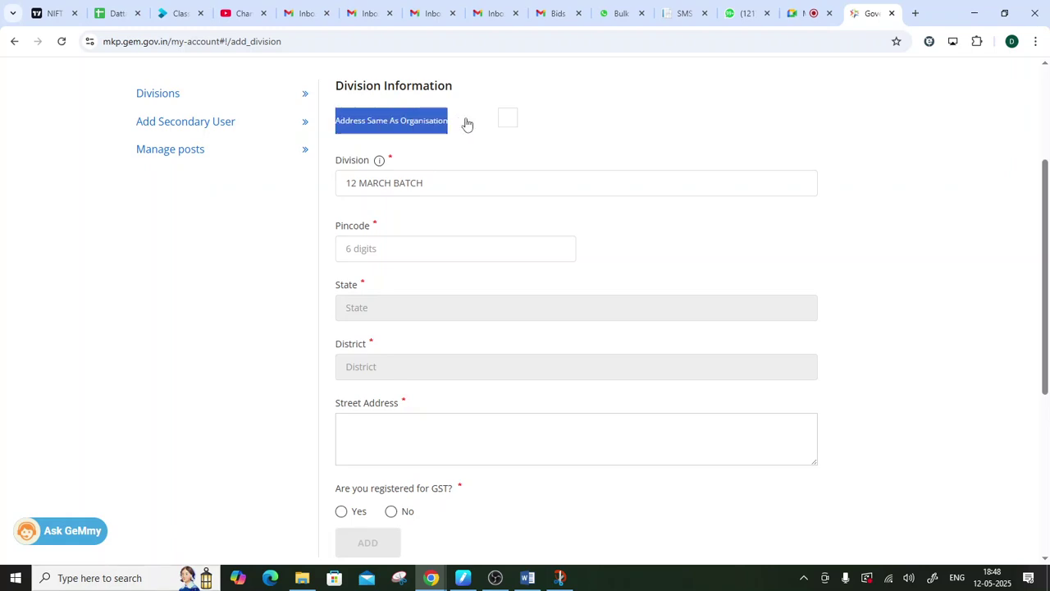
click(508, 120)
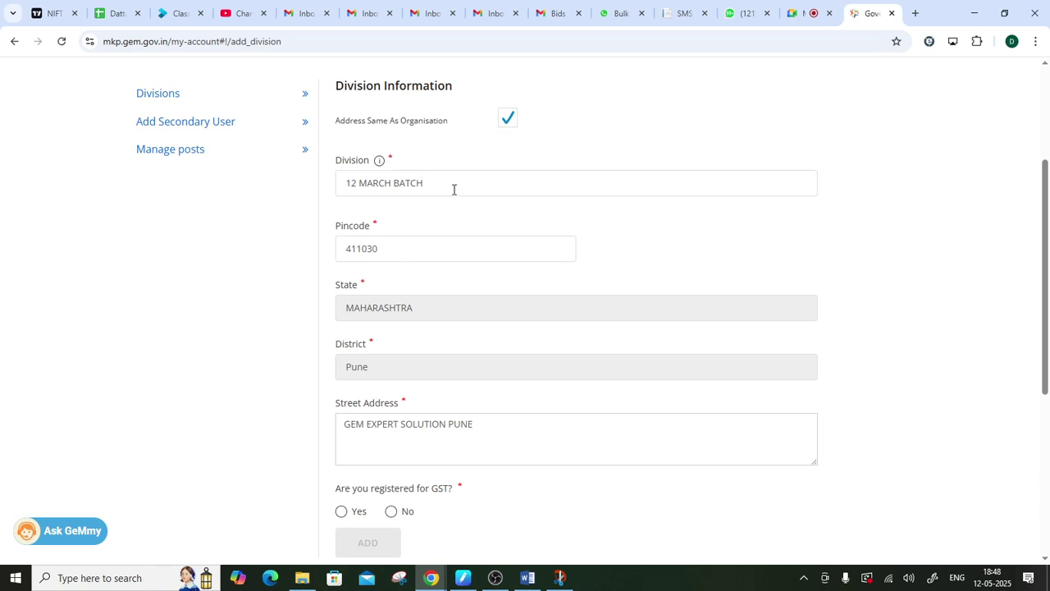
- Replace BATCH with GRAMPANCHAYT so the division reads '12 MARCH GRAMPANCHAYT'
drag(454, 190, 329, 191)
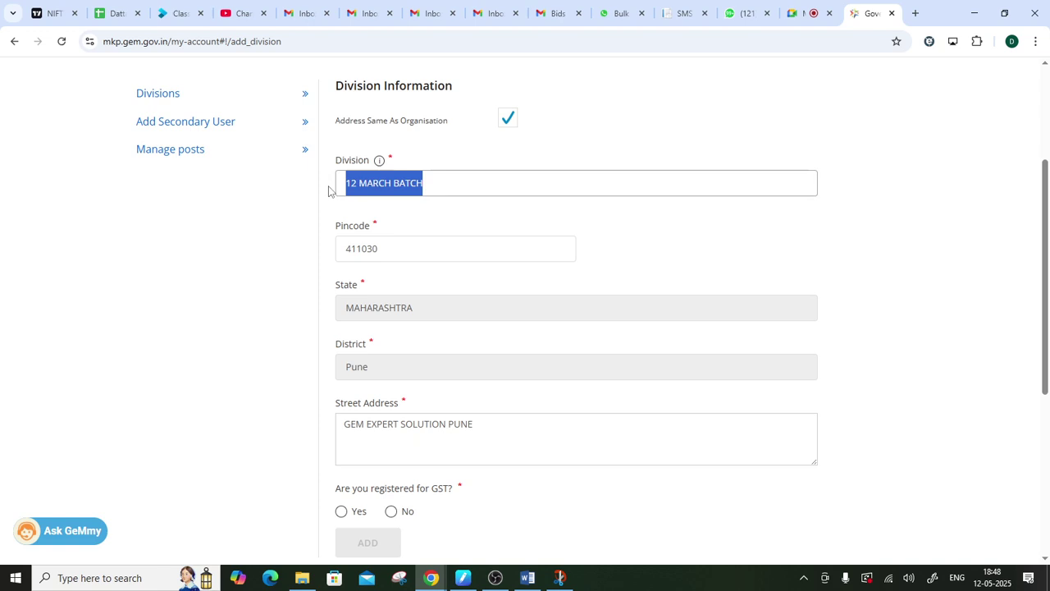
click(328, 191)
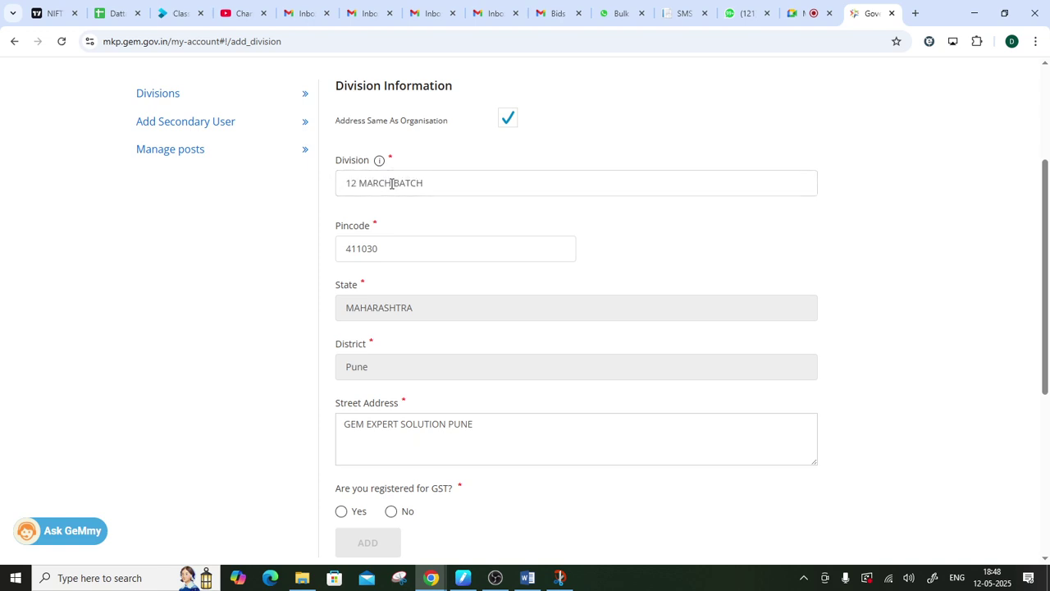
drag(391, 182, 520, 182)
key(BackSpace)
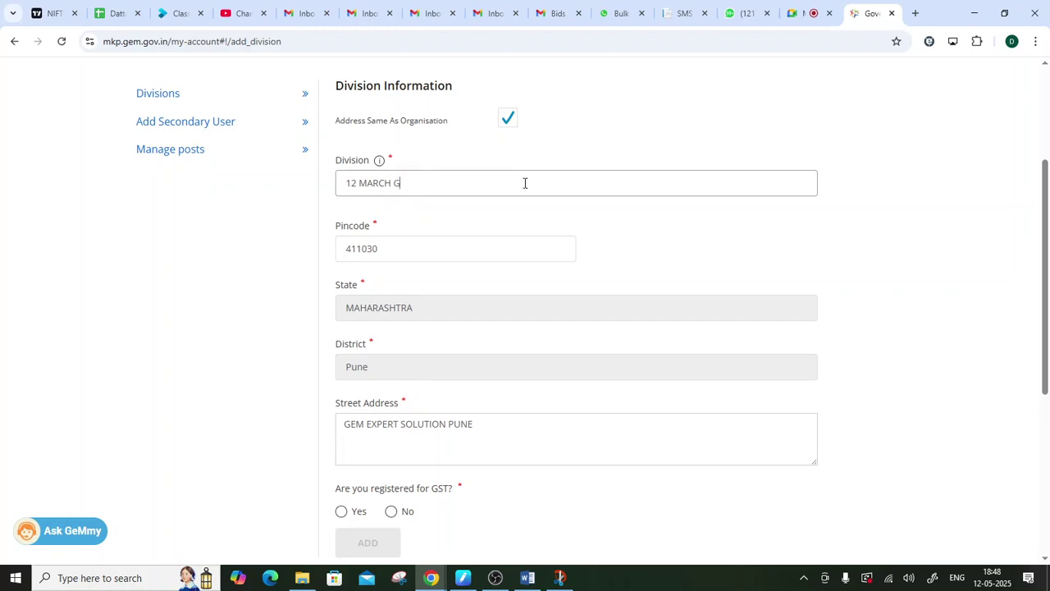
text(GRAMPANCHAYT)
click(594, 228)
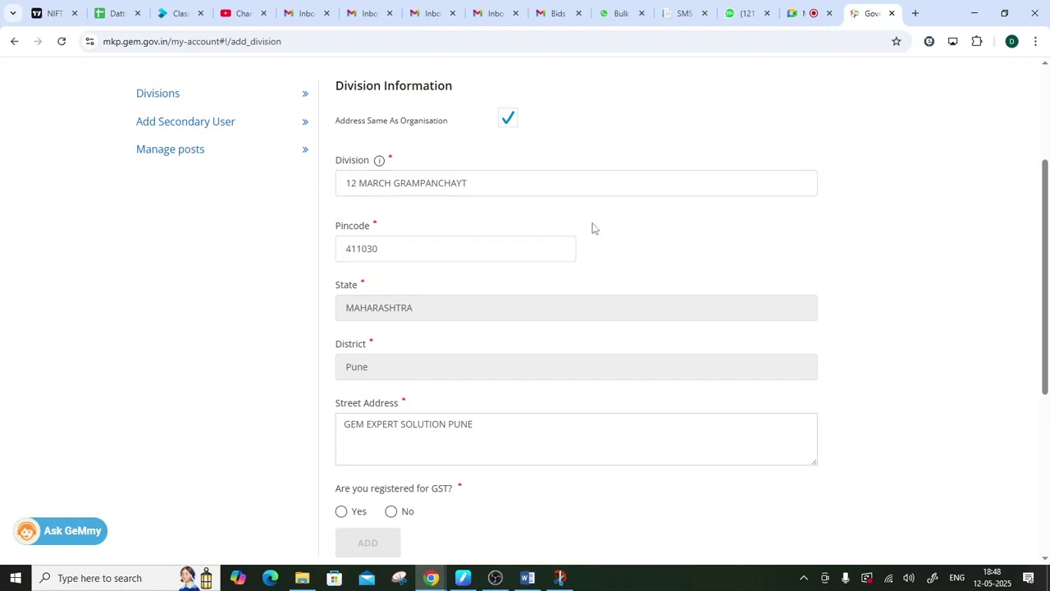
- Answer No to GST registration, tick the exemption declaration, and ADD the division
scroll(429, 239, down, 3)
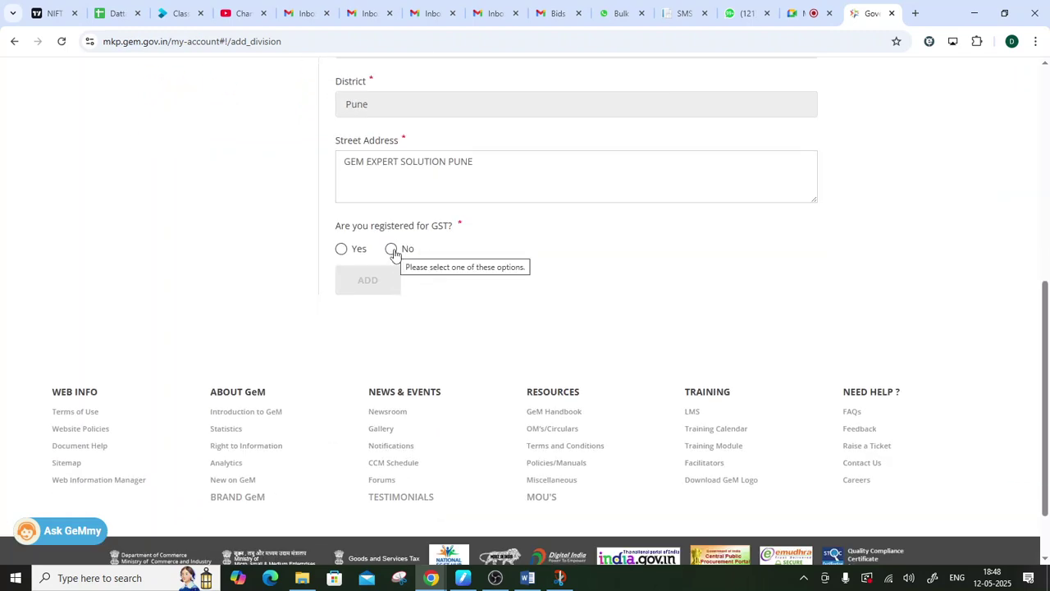
click(392, 251)
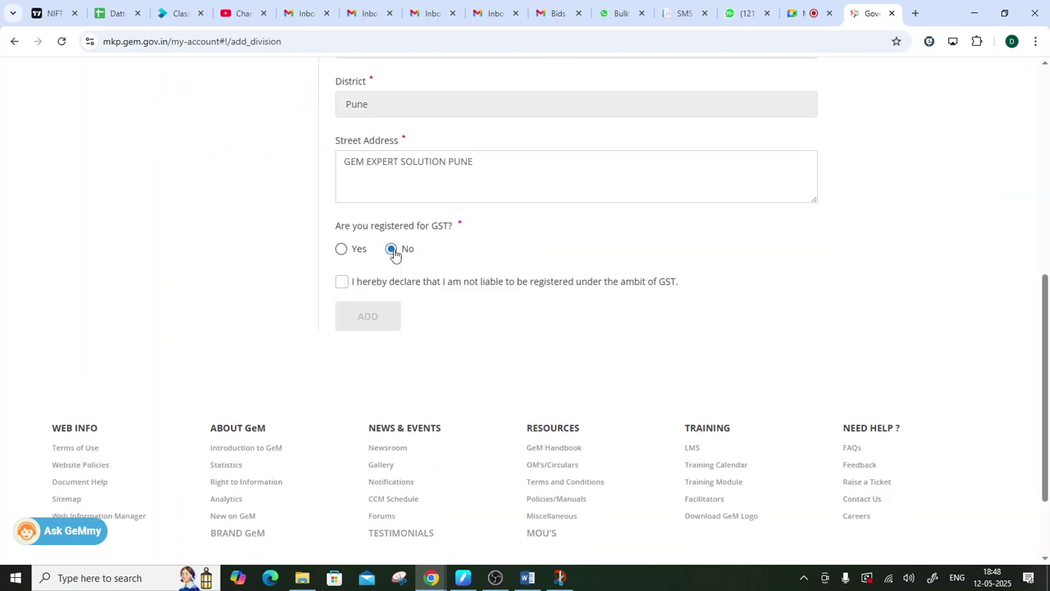
click(342, 283)
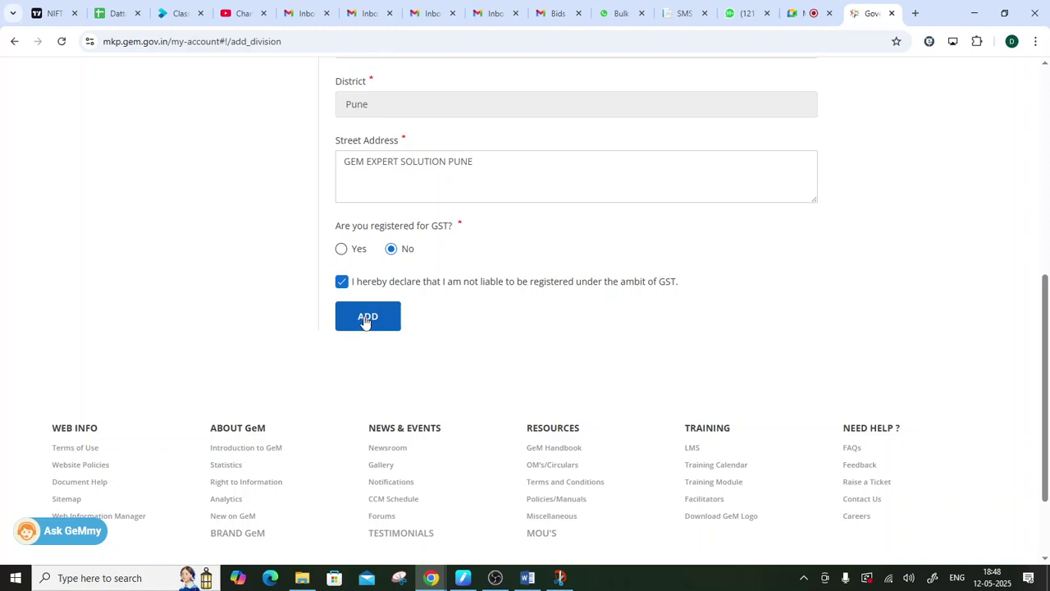
click(366, 321)
drag(479, 380, 336, 369)
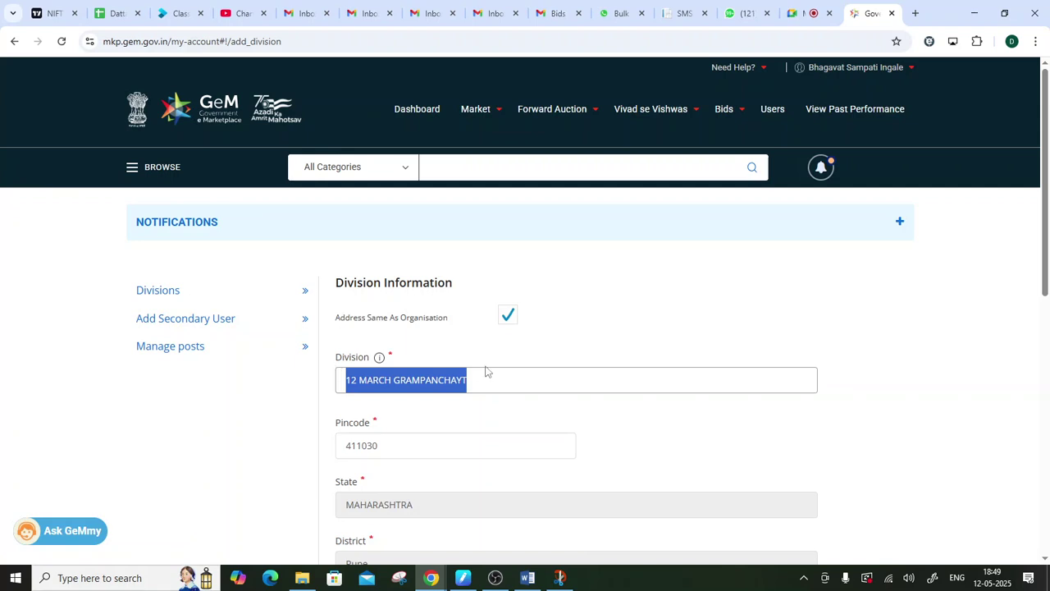
scroll(479, 358, down, 1)
scroll(479, 358, down, 1)
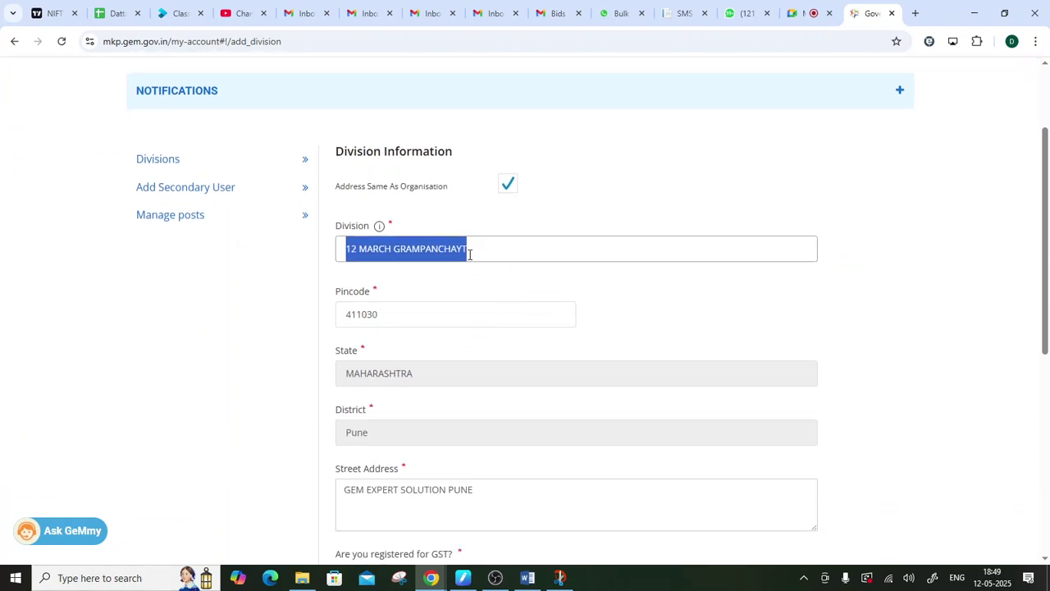
scroll(440, 277, down, 4)
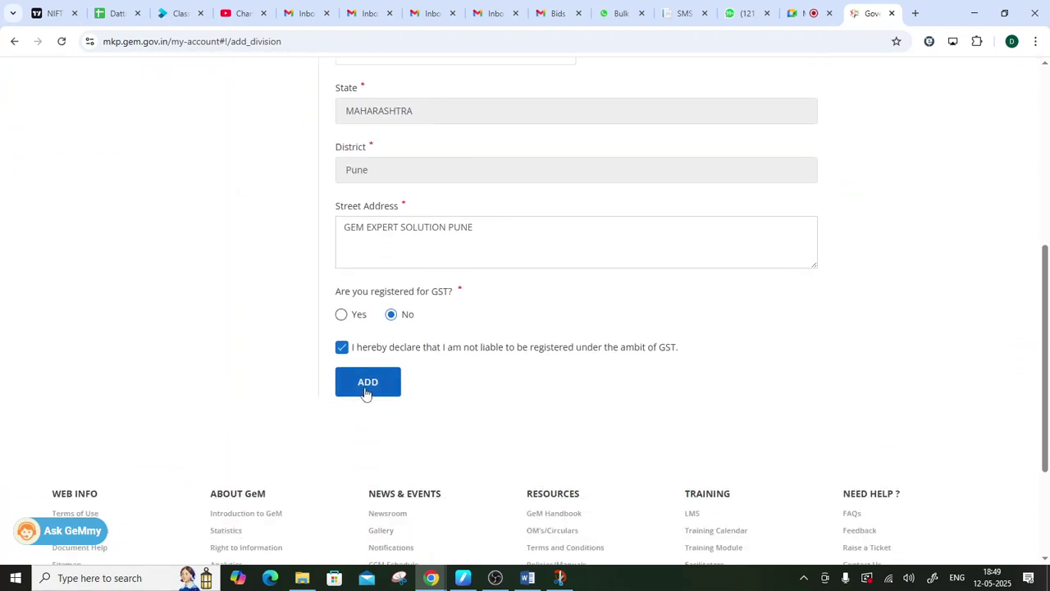
click(366, 384)
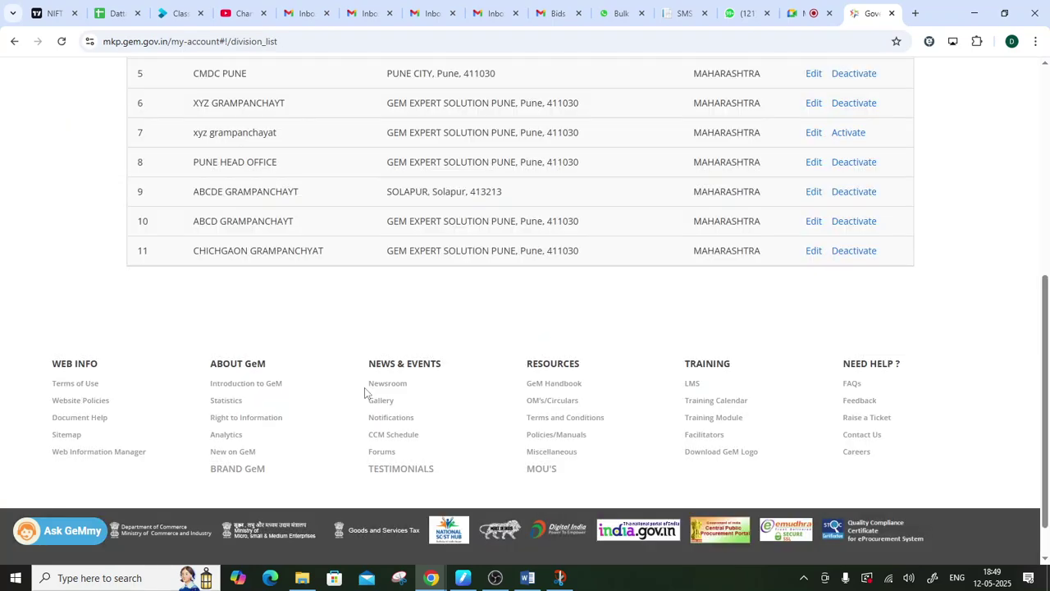
- Confirm 12 MARCH GRAMPANCHAYT sits in row 1 of the division list, then return to Users
scroll(364, 392, up, 4)
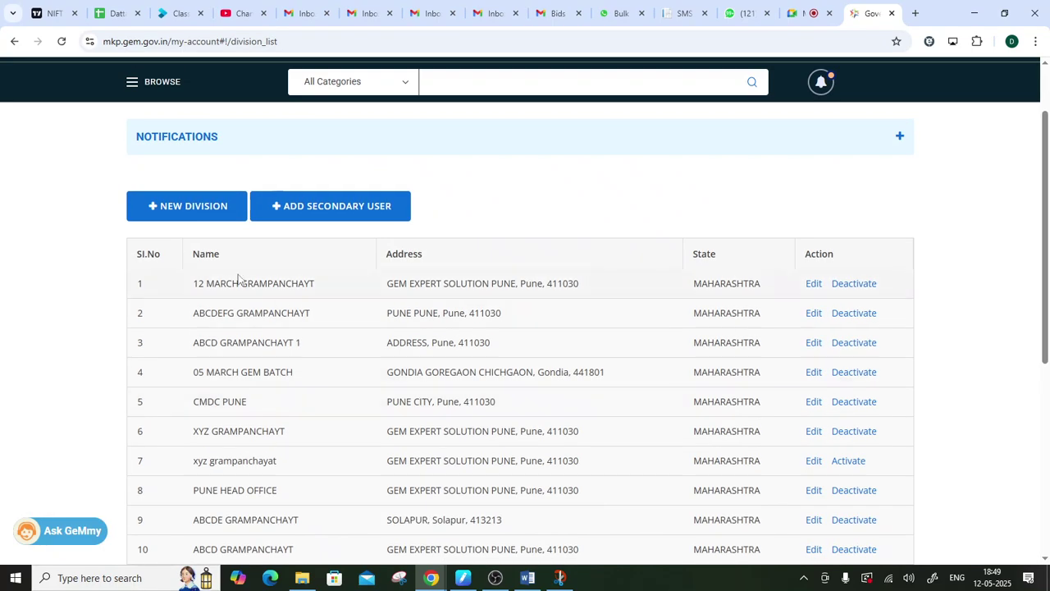
drag(189, 284, 767, 281)
click(601, 369)
scroll(555, 465, up, 1)
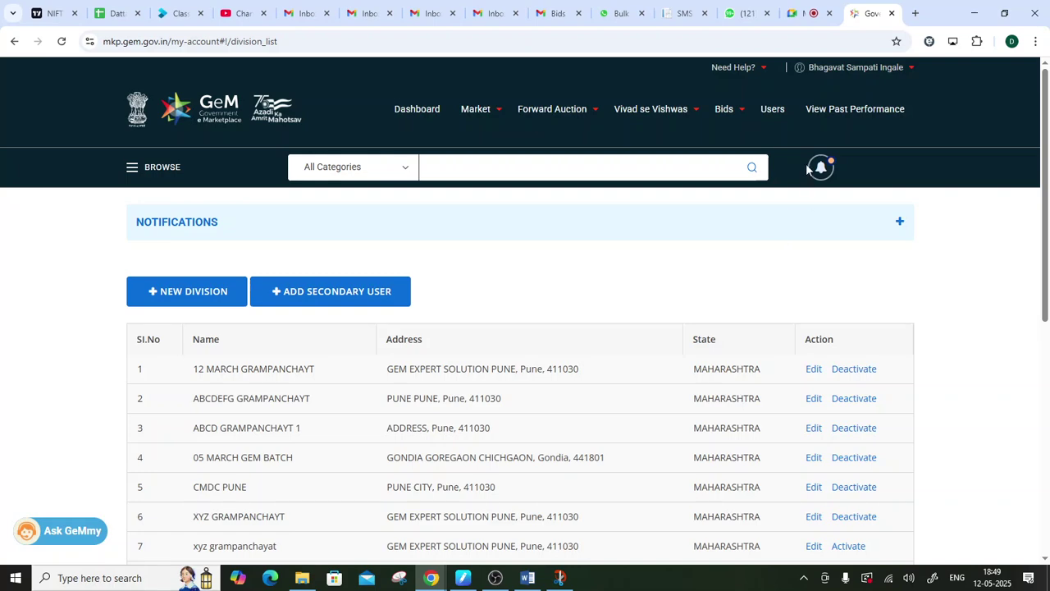
click(770, 113)
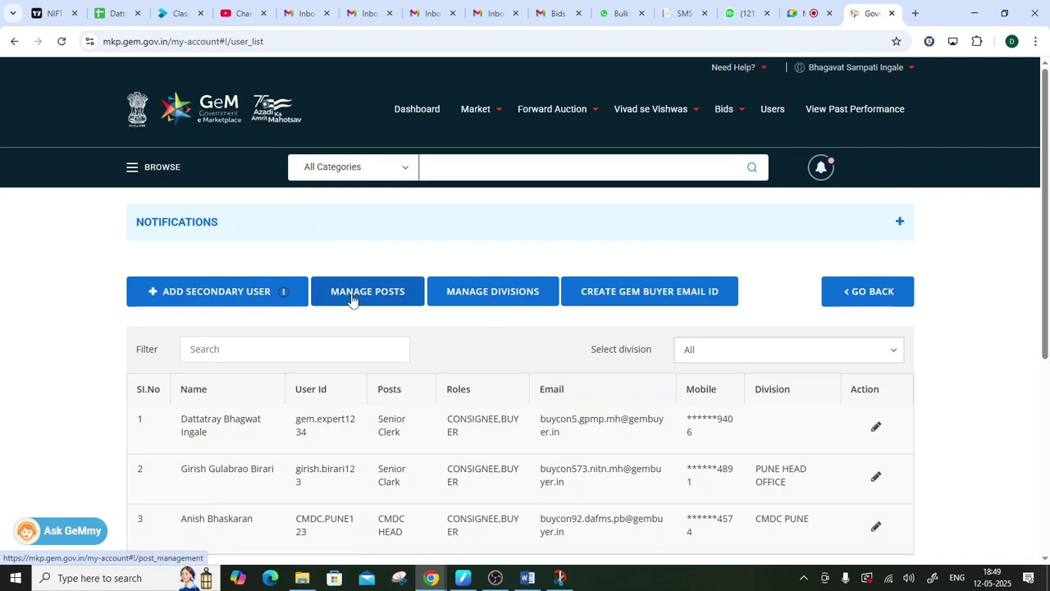
- Open Manage Posts to reach the empty Create Roles form and its Designation field, then bring up the handwritten notes
click(351, 298)
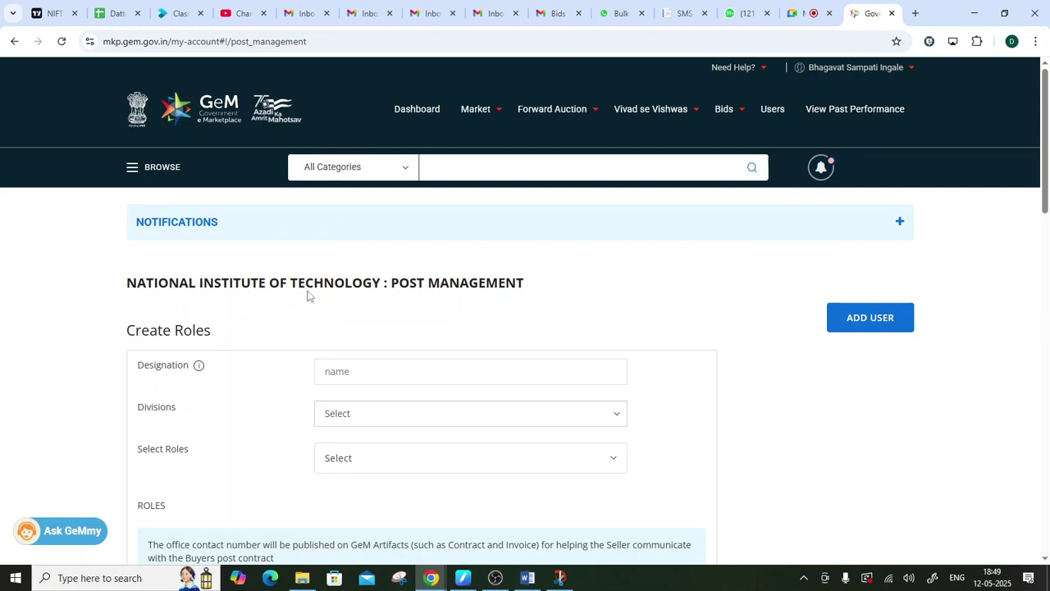
drag(137, 365, 192, 368)
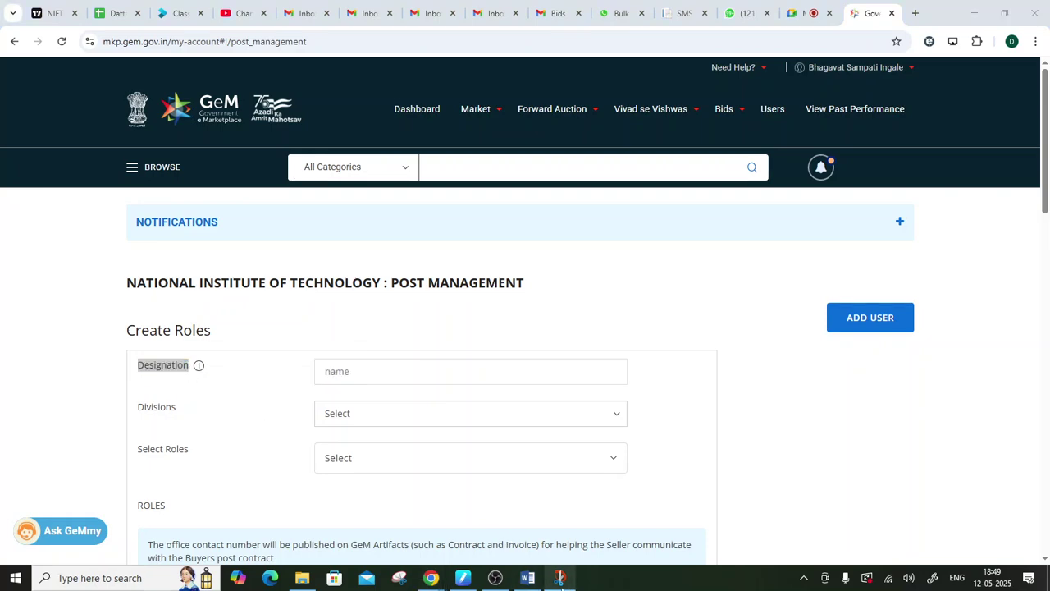
click(560, 578)
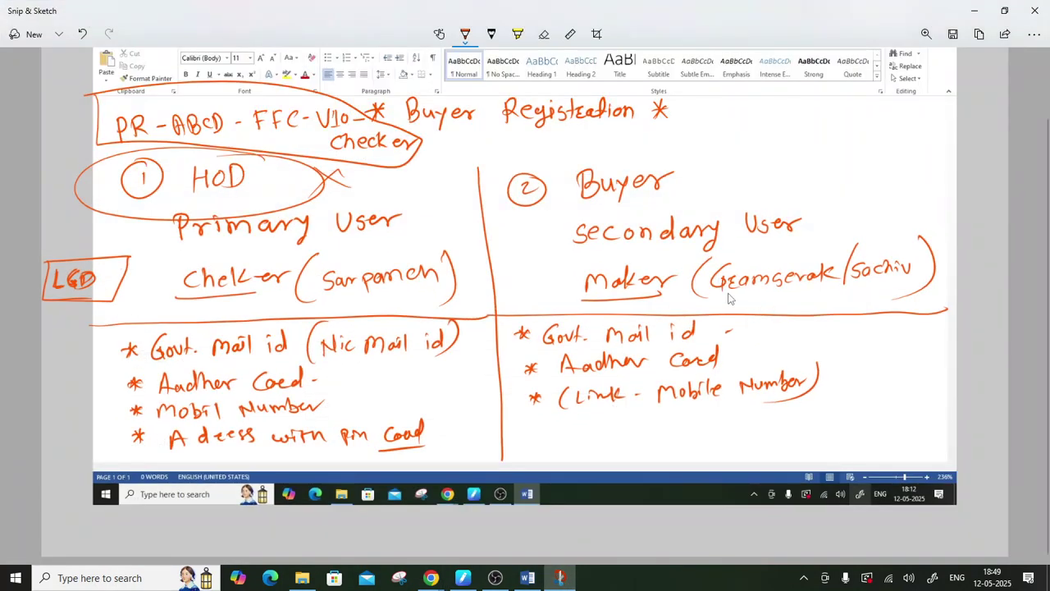
- Underline 'Gramsevak' twice in the handwritten registration notes, then switch back to the Google Meet call
drag(715, 294, 833, 294)
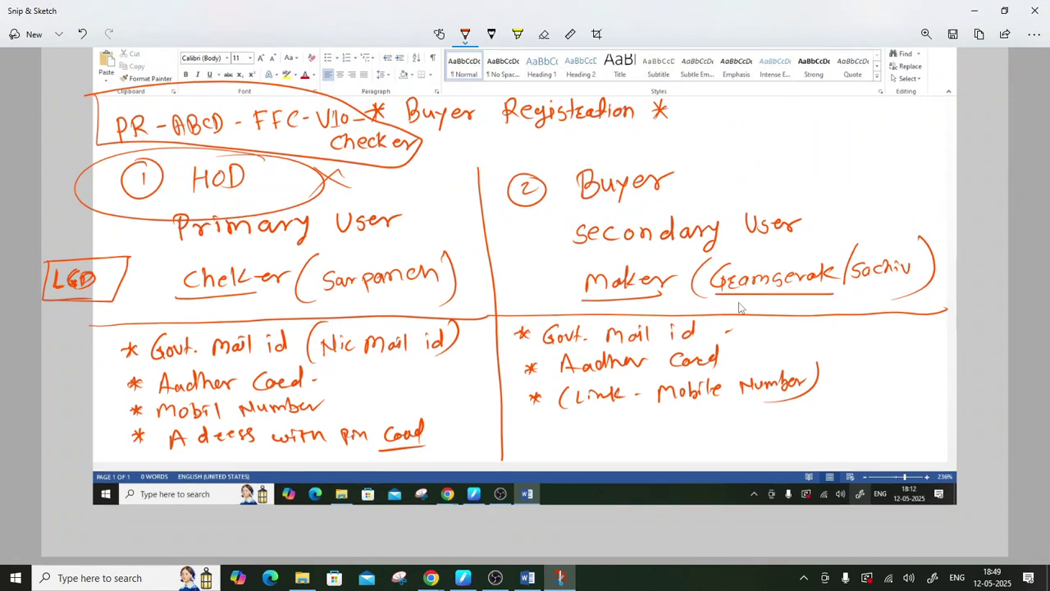
drag(717, 301, 843, 301)
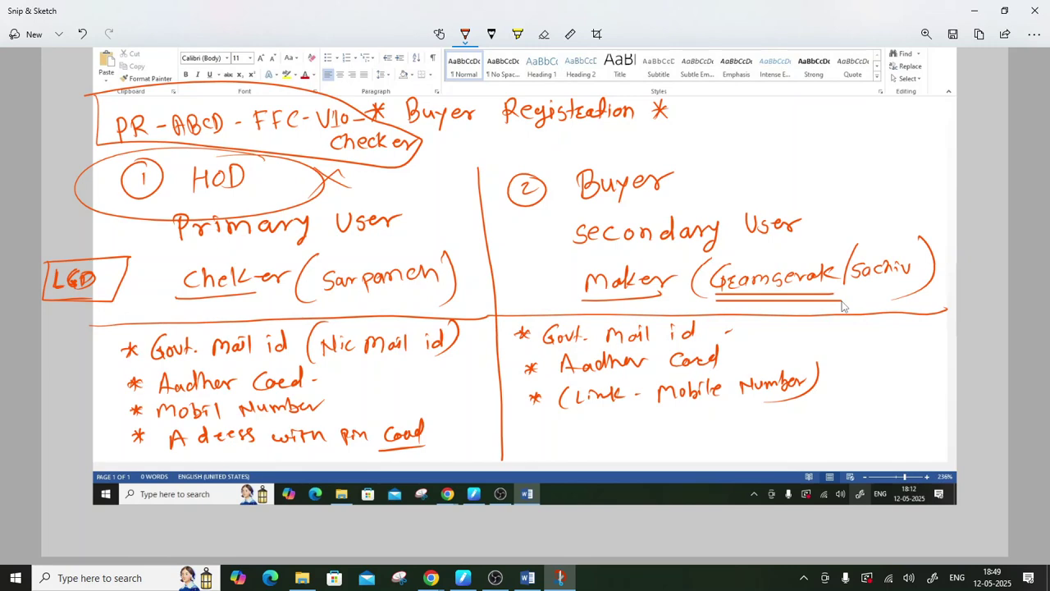
click(970, 15)
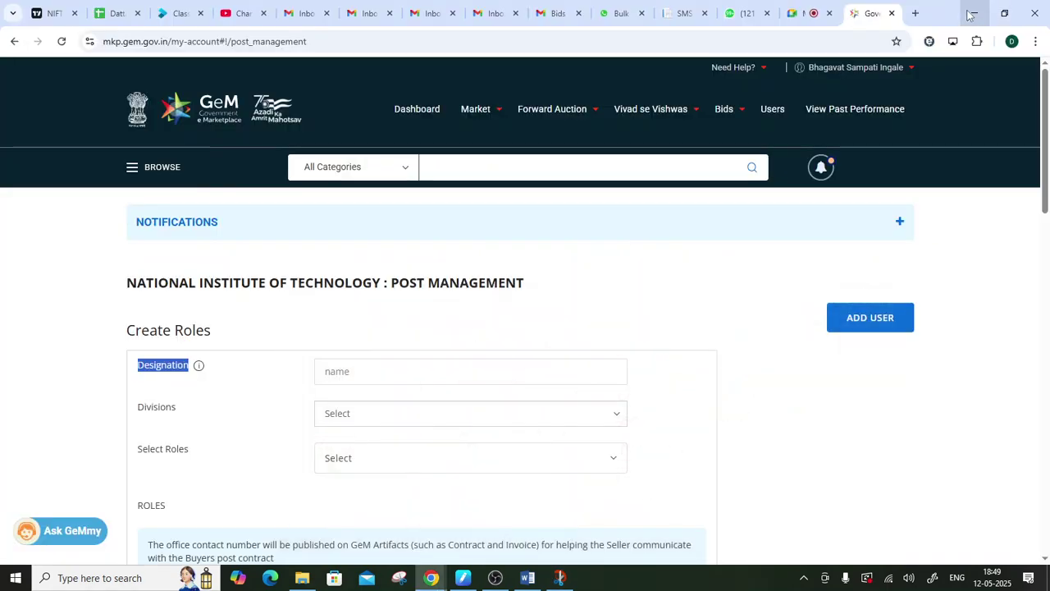
click(804, 14)
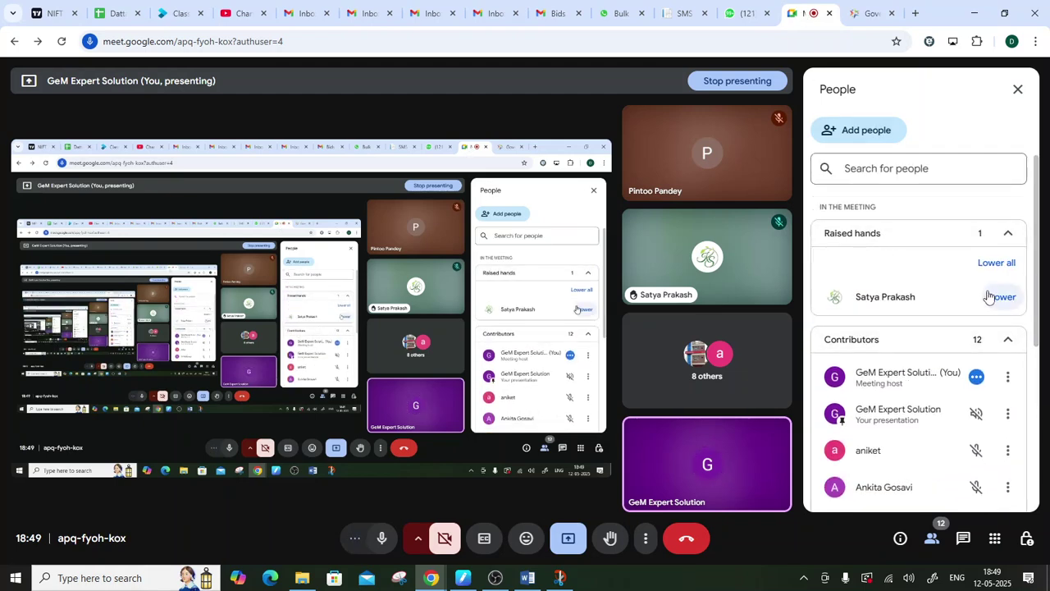
- Lower the participant's raised hand in Meet, then return to GeM's Designation field in Create Roles
click(996, 308)
click(494, 577)
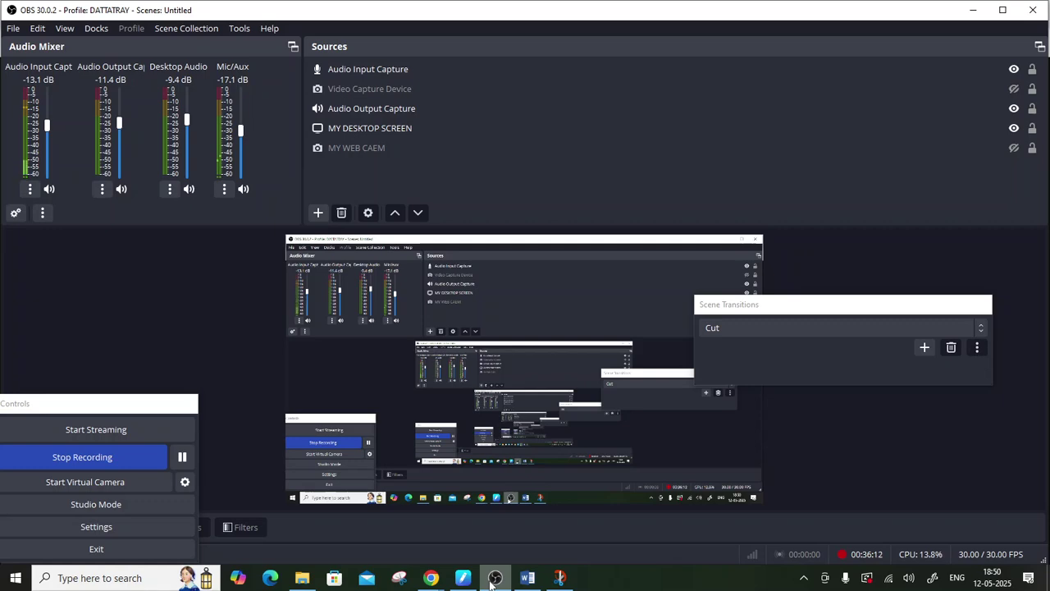
click(491, 581)
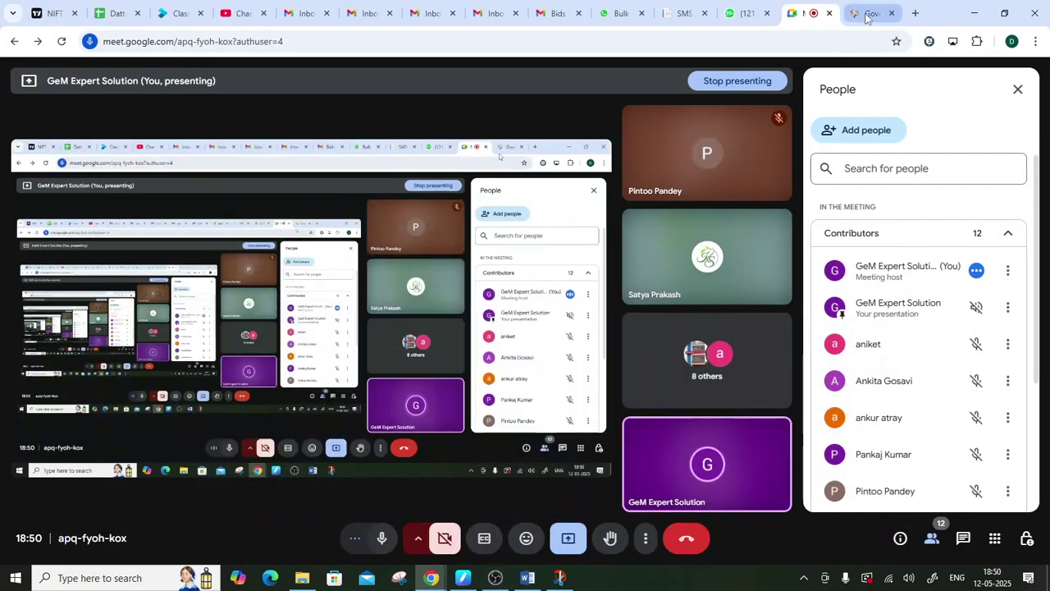
click(866, 14)
click(339, 372)
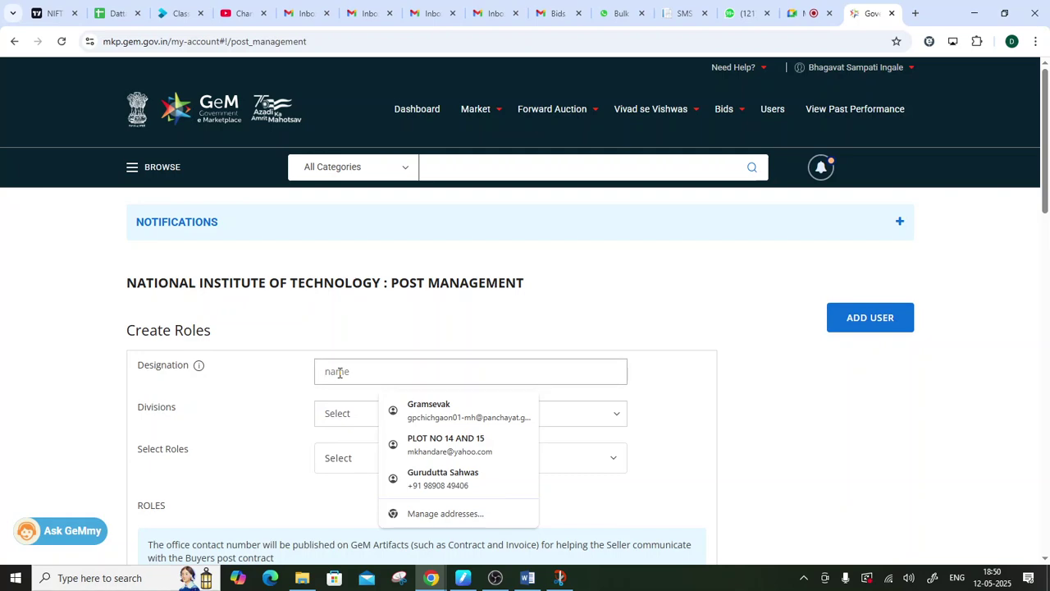
- Open the GEMC contract PDF from File Explorer's Downloads folder
click(302, 577)
click(54, 164)
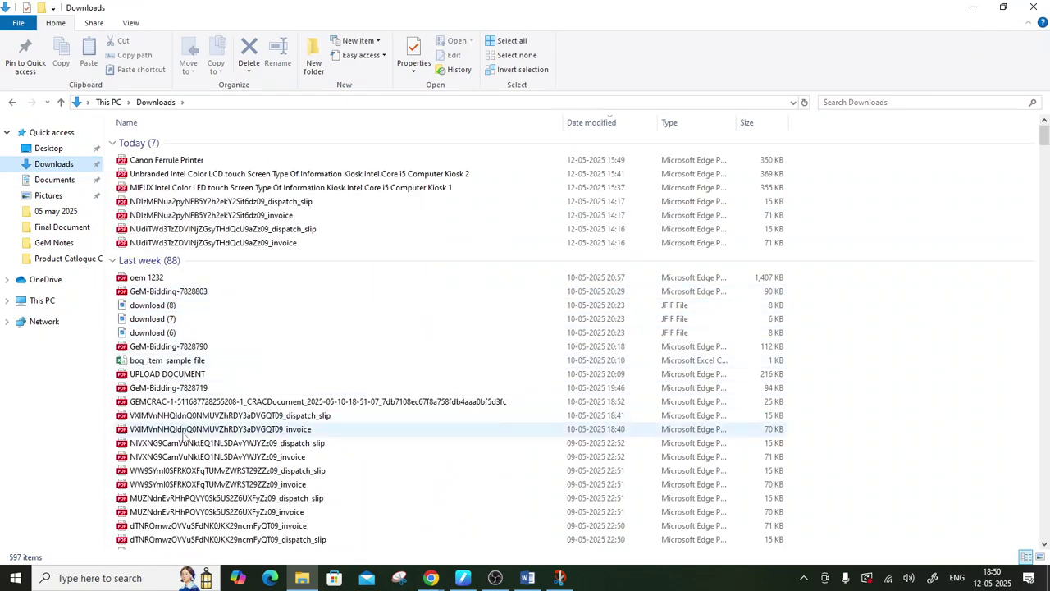
scroll(189, 465, down, 4)
scroll(188, 465, down, 4)
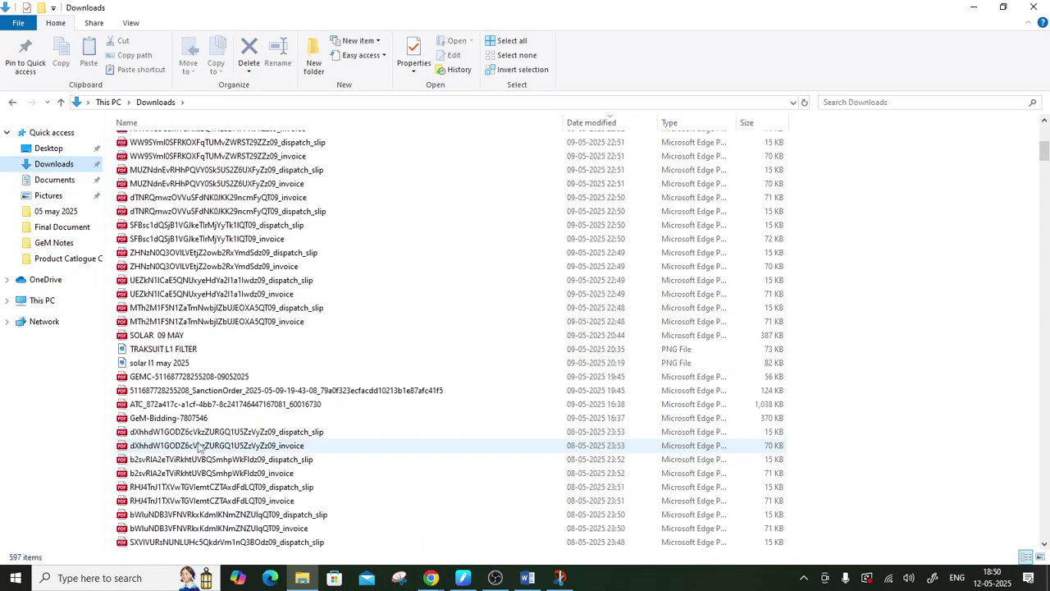
click(163, 377)
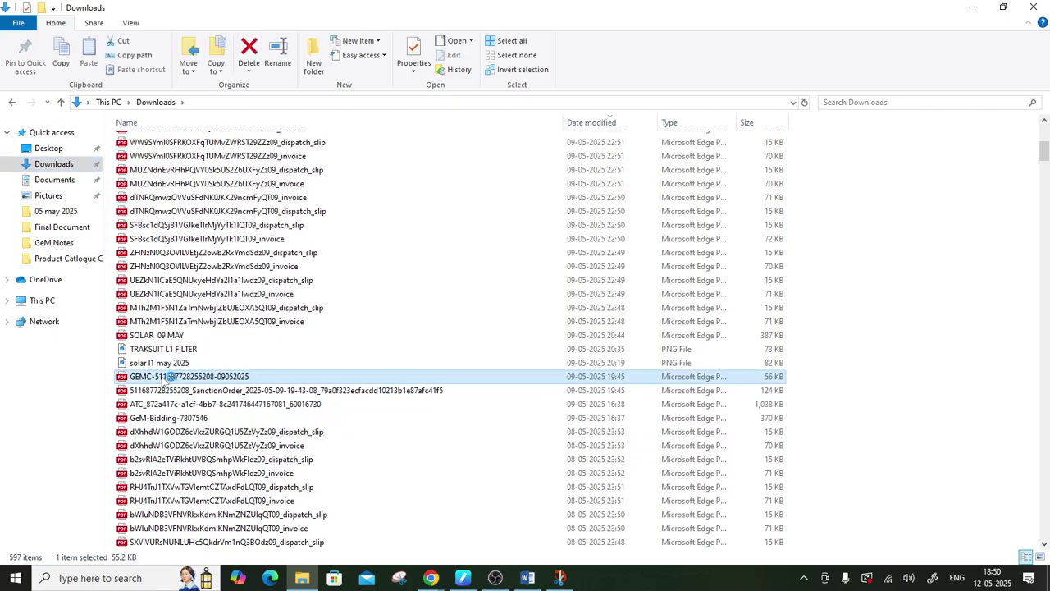
double_click(164, 379)
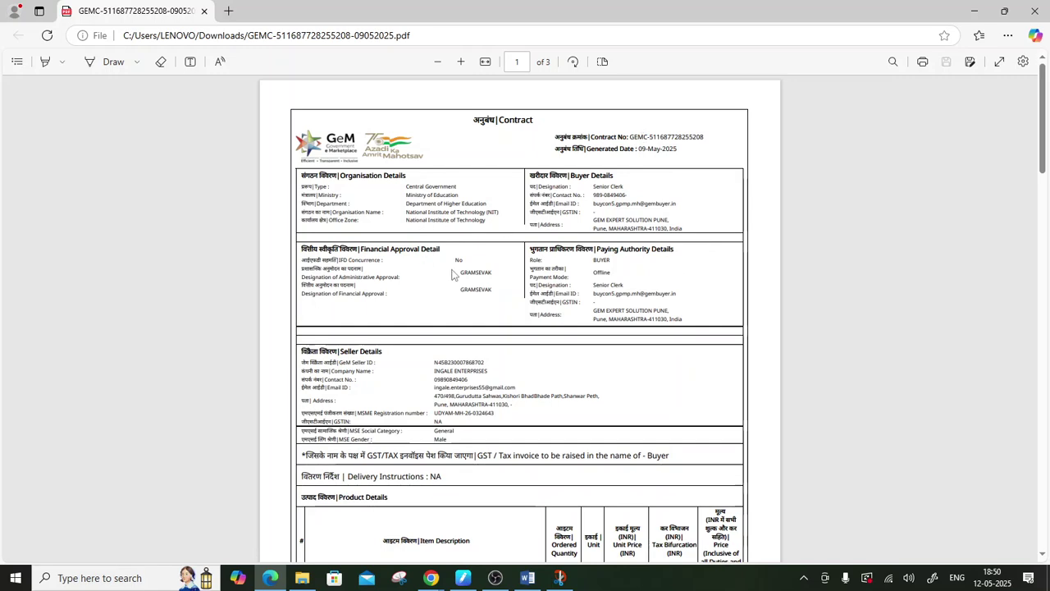
- Leave the GEMC contract and open the Sanction Order PDF from Downloads
scroll(519, 394, down, 3)
scroll(518, 394, up, 3)
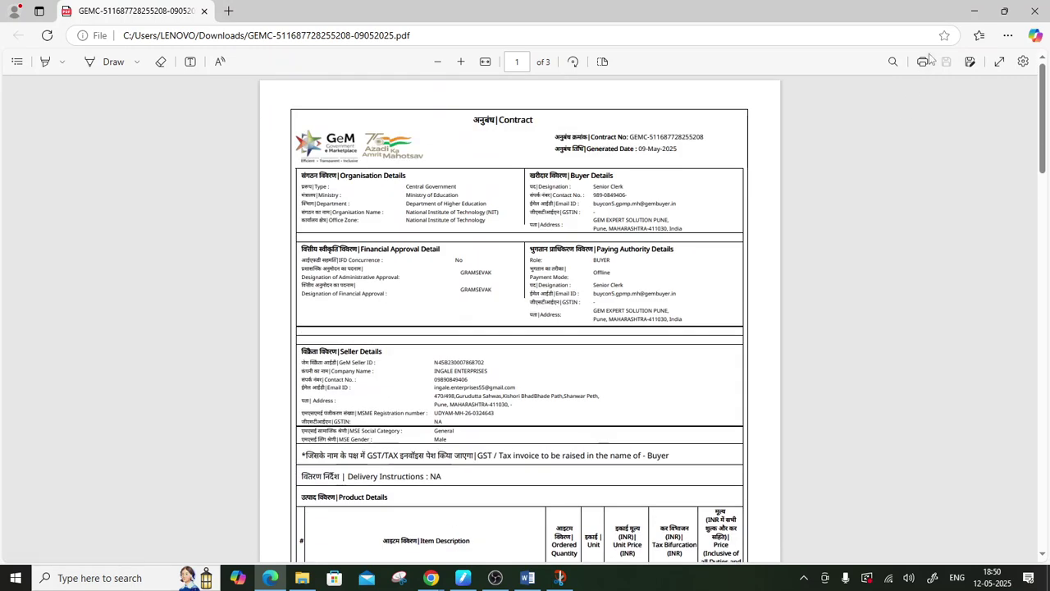
click(985, 11)
double_click(182, 391)
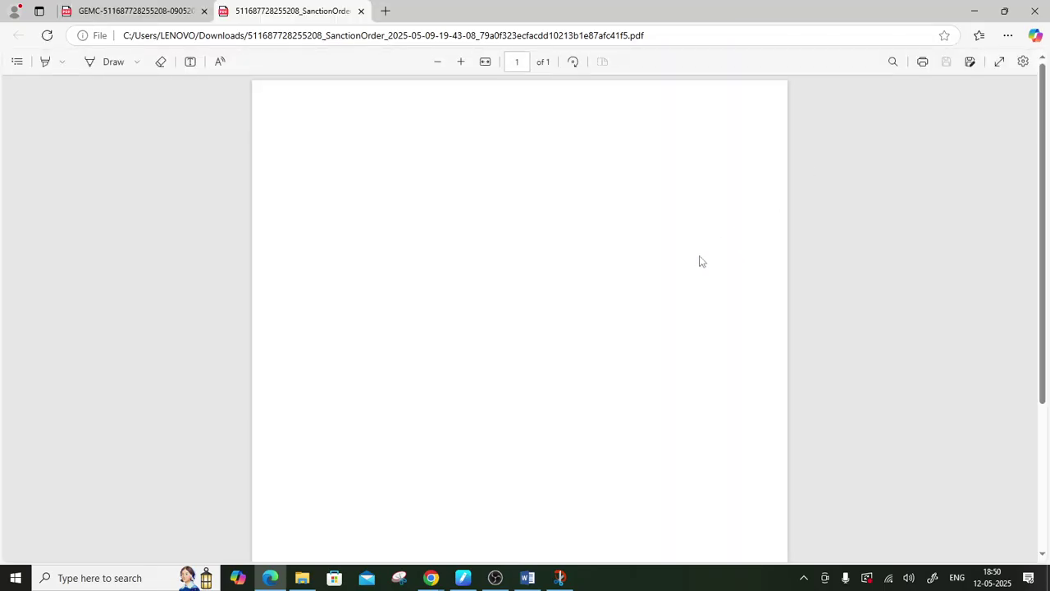
- Zoom in three times, mark the GRAMSEVAK approval line and Senior Clerk designation, then minimize Edge
click(463, 60)
click(463, 60)
click(463, 60)
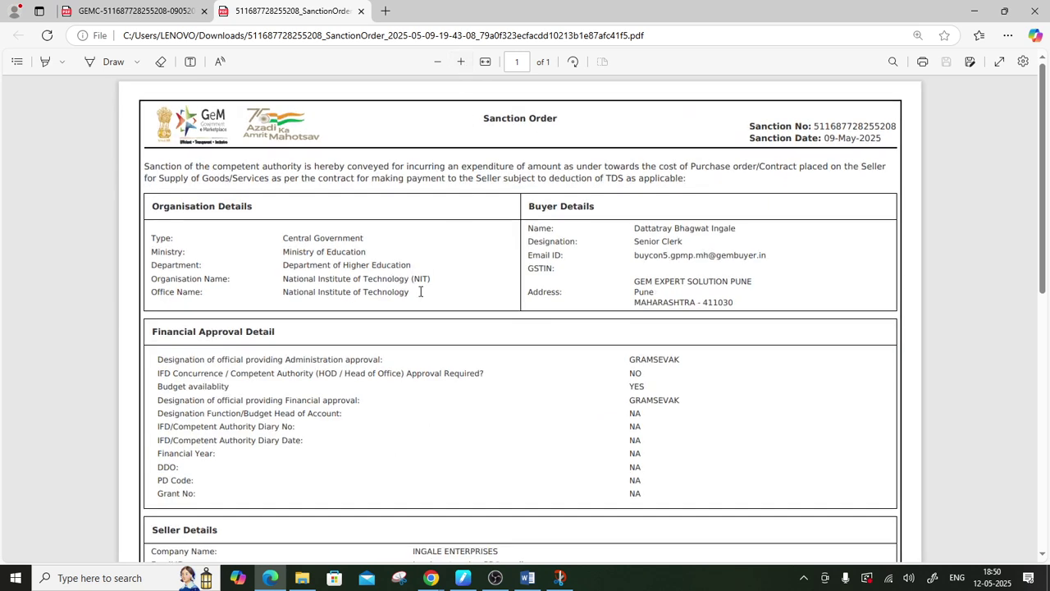
drag(141, 360, 393, 362)
drag(551, 361, 713, 364)
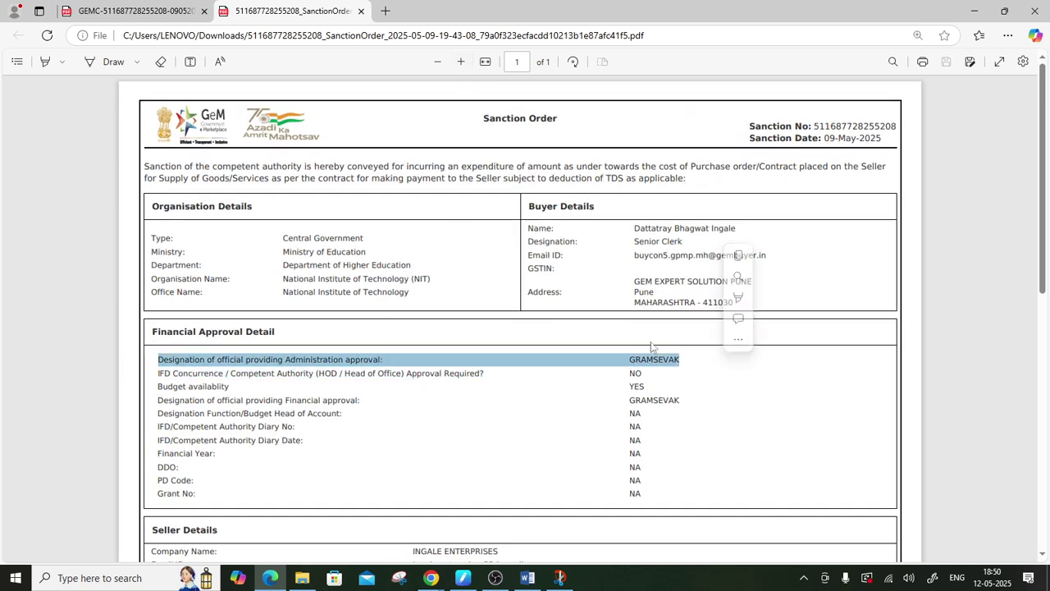
click(656, 241)
drag(686, 241, 687, 241)
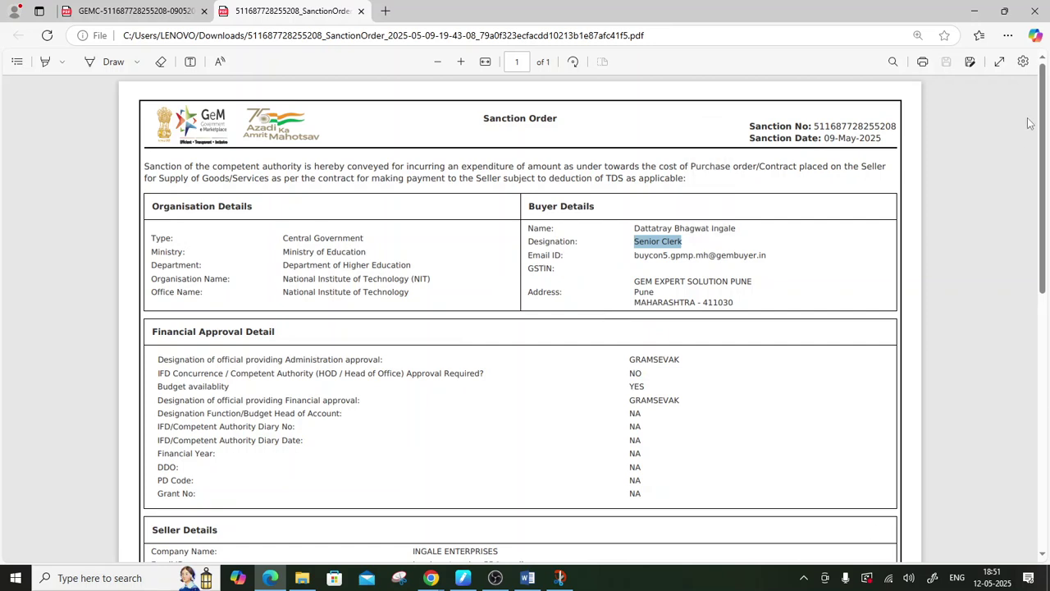
click(974, 11)
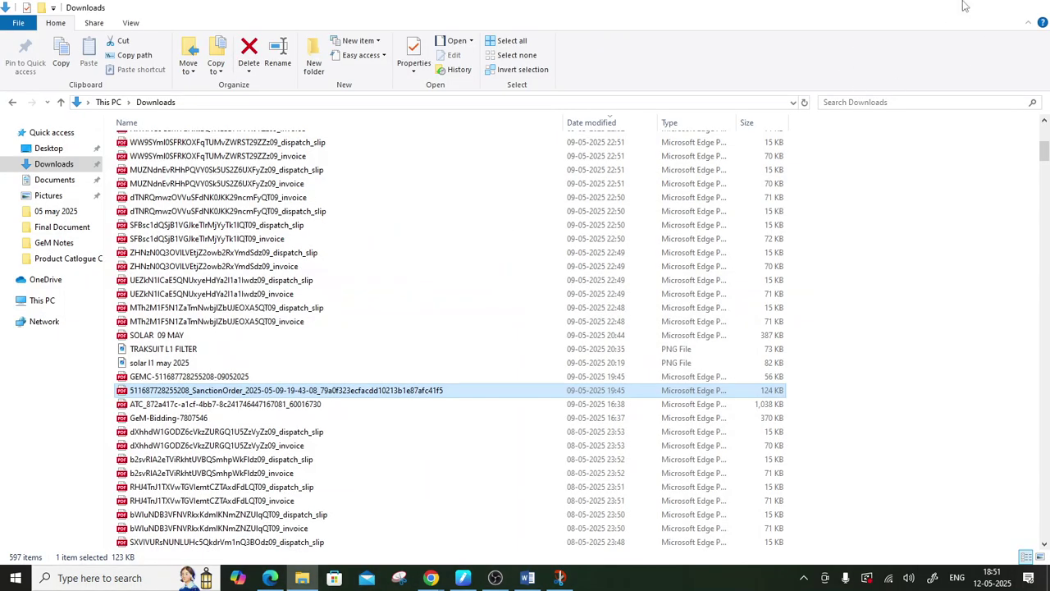
- Back in GeM, open Manage Divisions and highlight the 12 MARCH and ABCDEFG GRAMPANCHAYT divisions
click(974, 8)
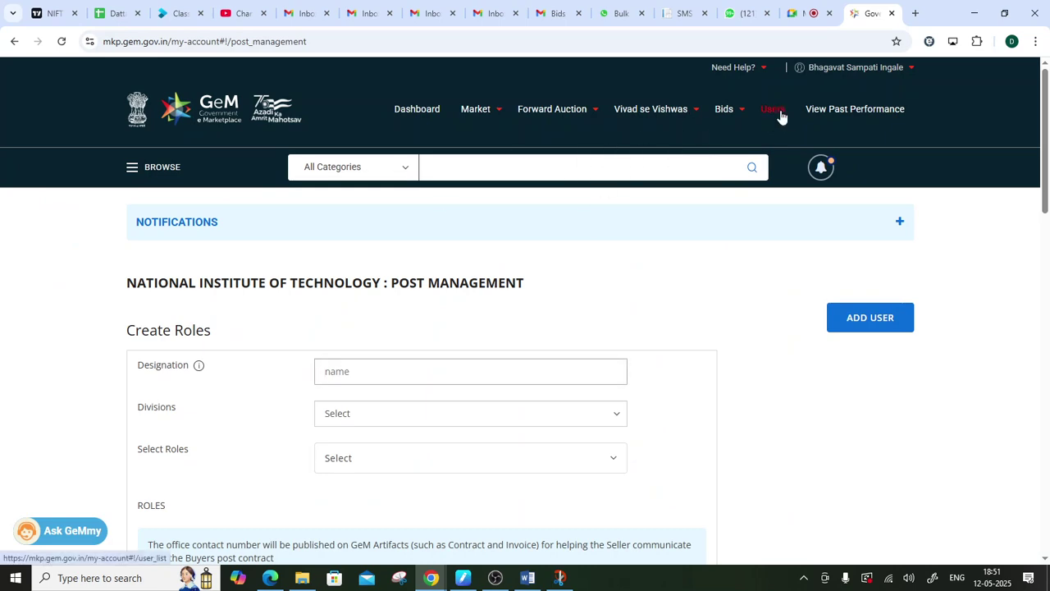
click(777, 110)
click(472, 294)
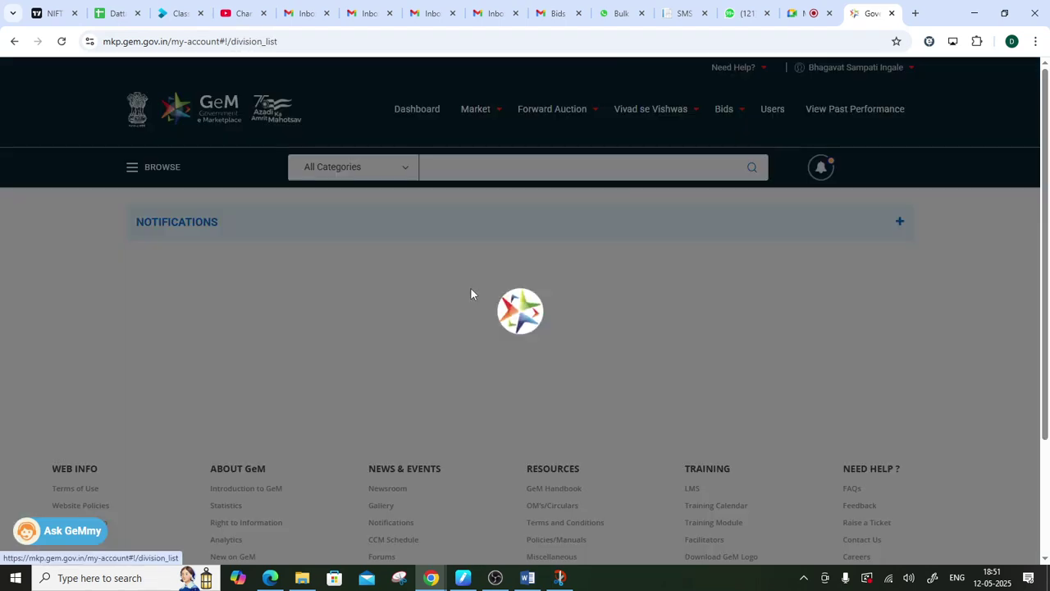
scroll(391, 260, down, 2)
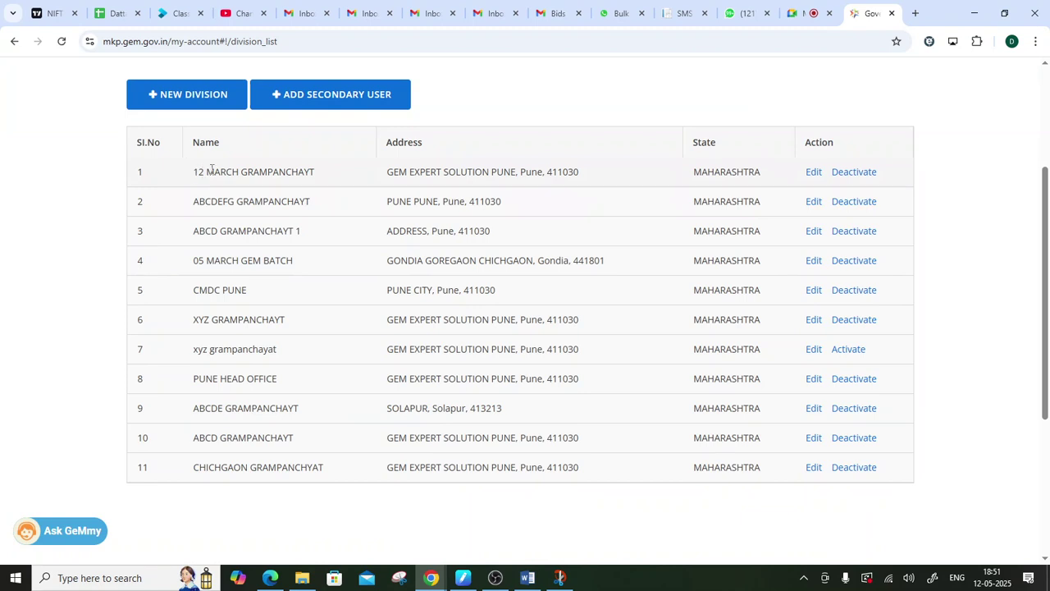
drag(191, 173, 330, 182)
drag(188, 207, 315, 203)
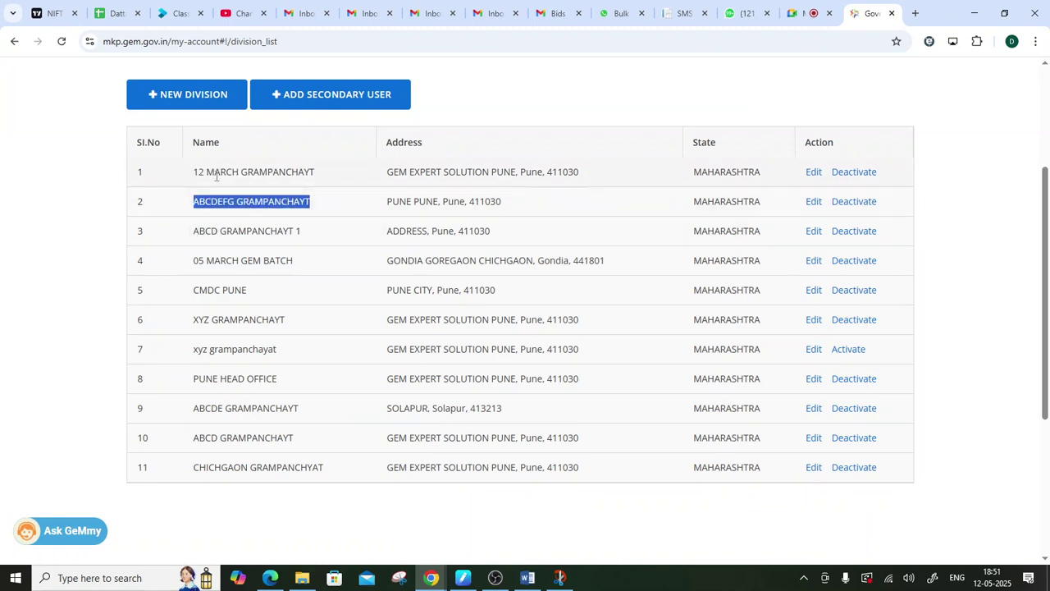
drag(195, 172, 293, 173)
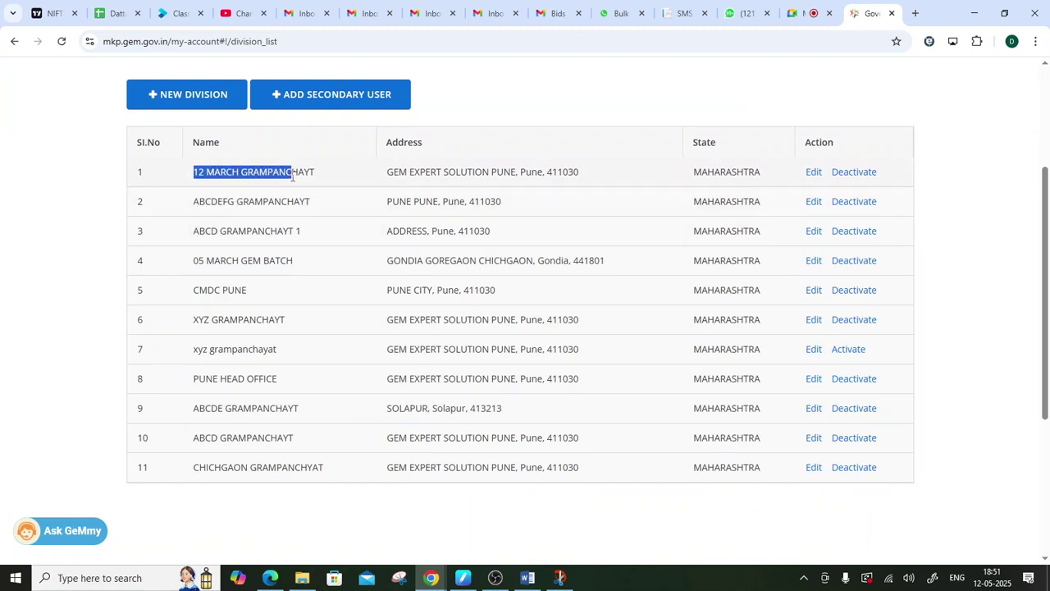
- Open the 12 MARCH GRAMPANCHAYT division's edit form to inspect its name, then go back to Users
click(816, 179)
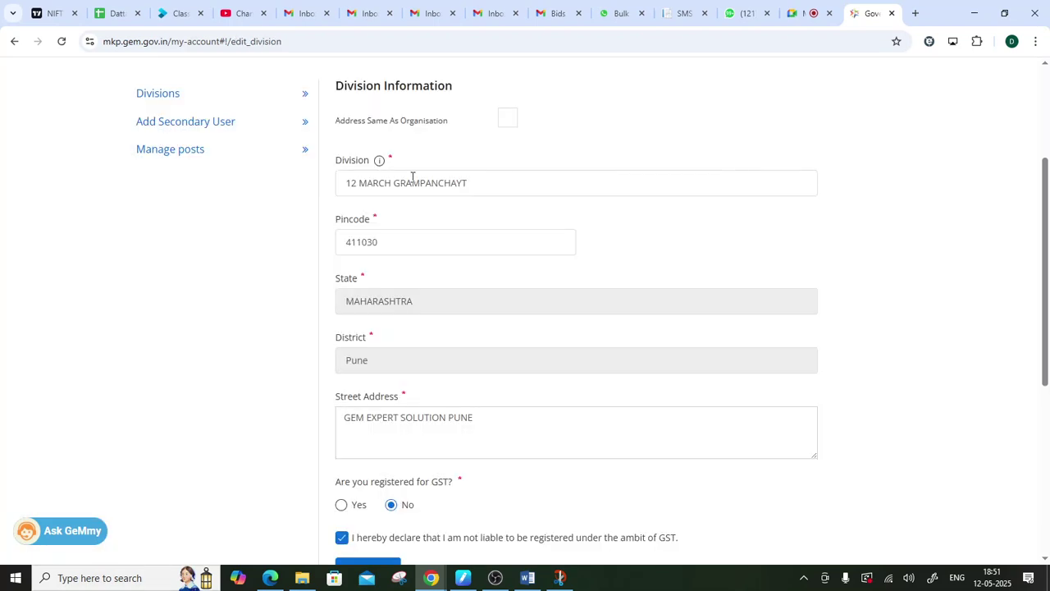
drag(479, 187, 207, 206)
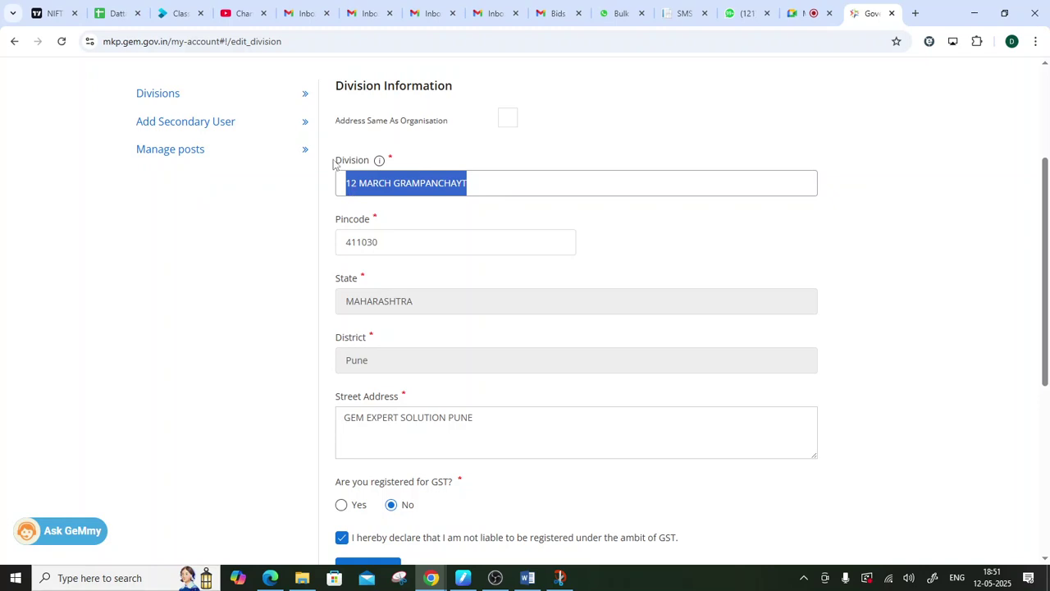
drag(336, 162, 370, 170)
click(656, 159)
scroll(662, 213, up, 3)
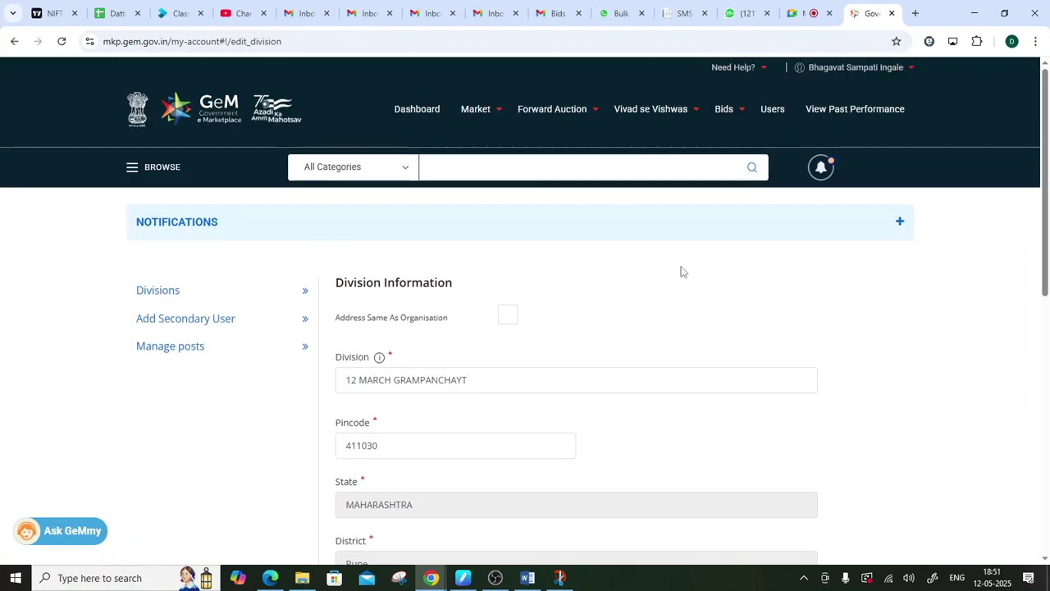
click(774, 110)
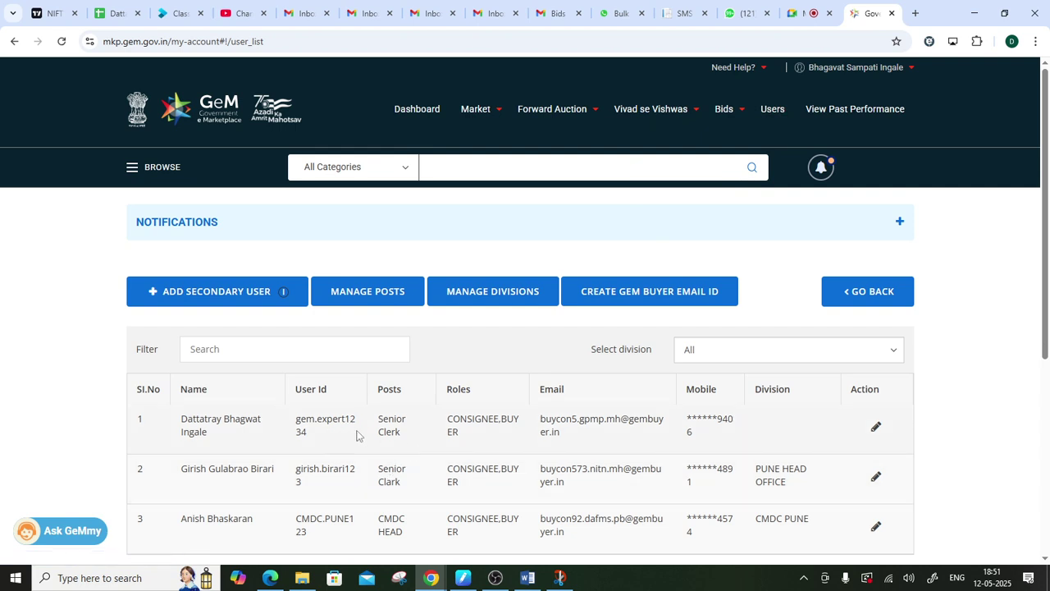
- In Manage Posts, inspect the third post's Senior Clerk name and official email, then scroll back to Create Roles
drag(378, 420, 420, 437)
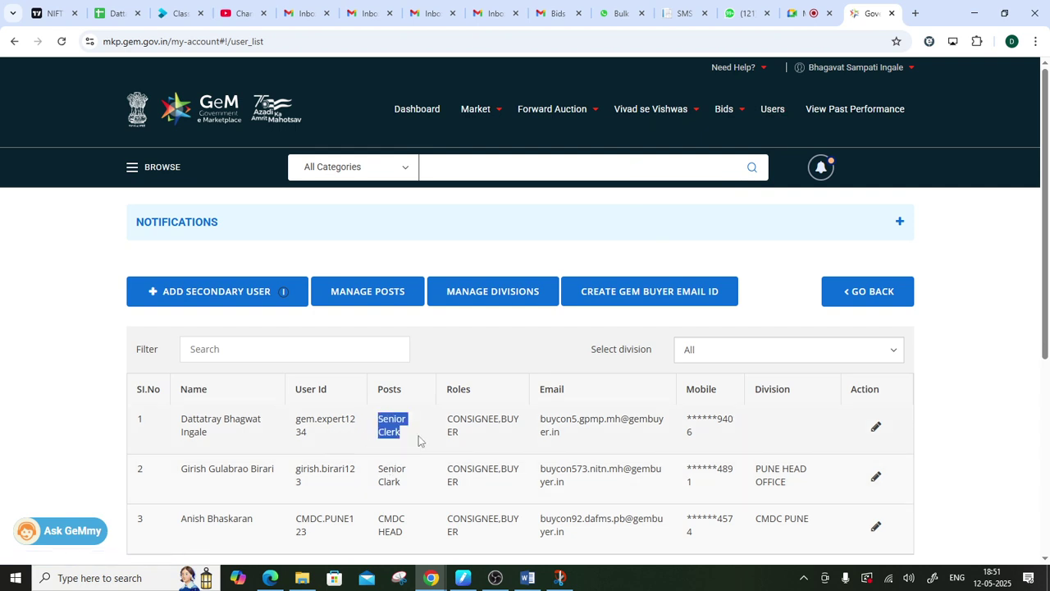
click(365, 302)
scroll(365, 304, down, 10)
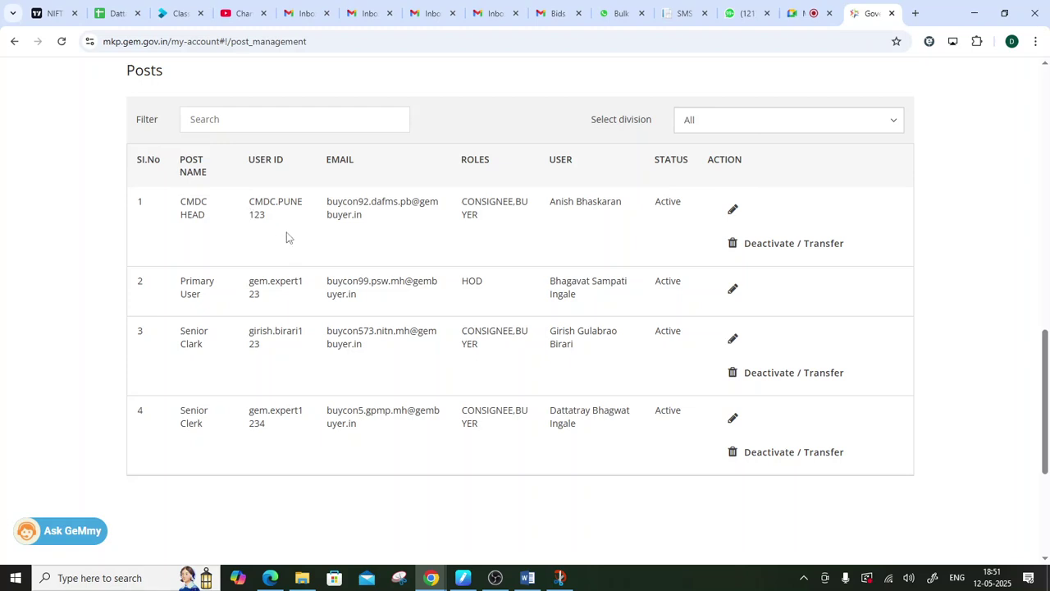
drag(164, 336, 216, 359)
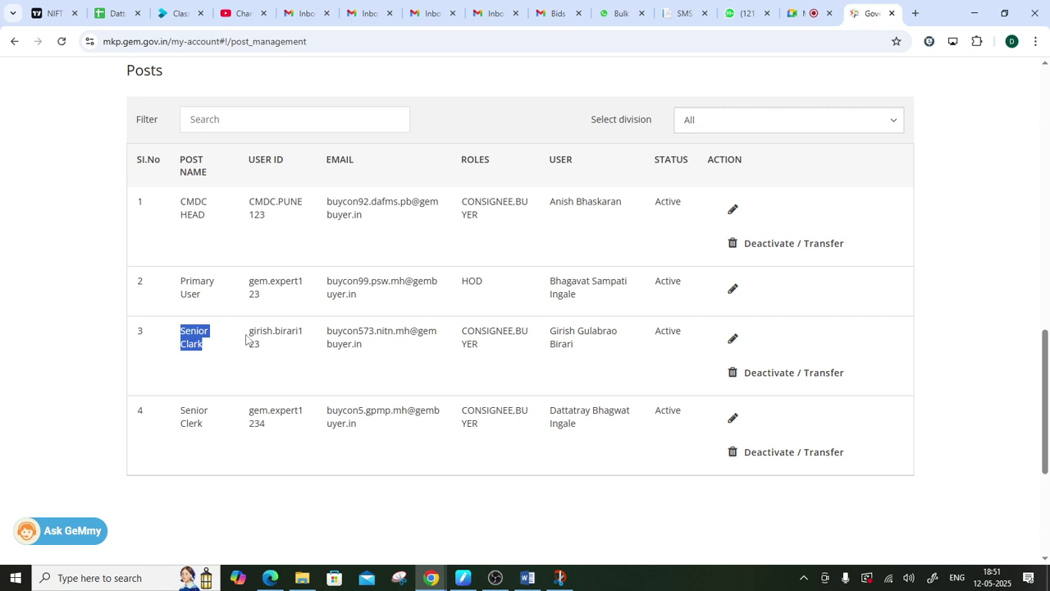
drag(182, 336, 701, 333)
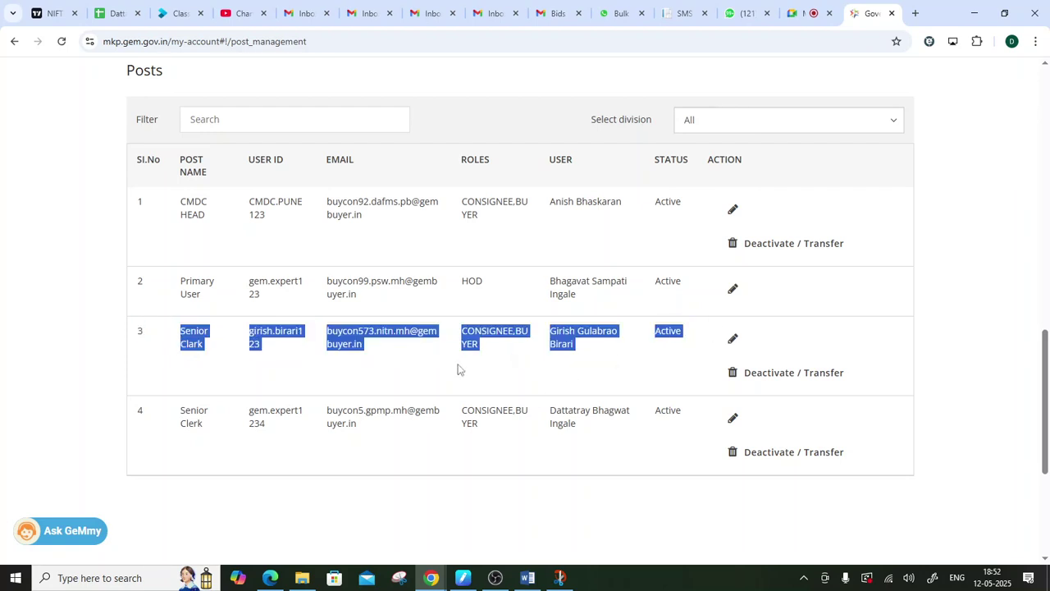
click(397, 347)
drag(324, 338, 389, 356)
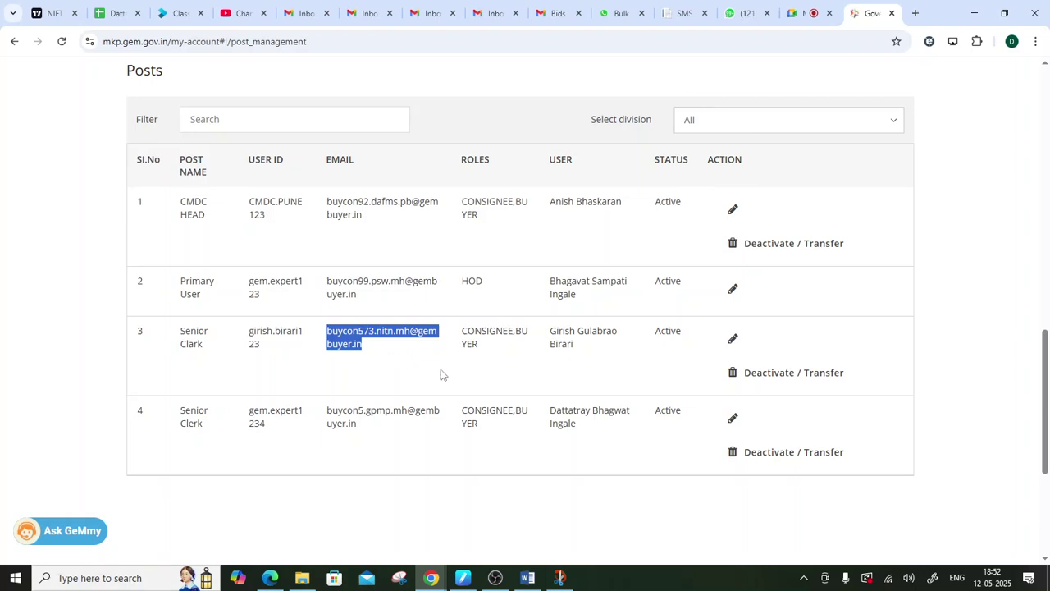
scroll(440, 375, up, 4)
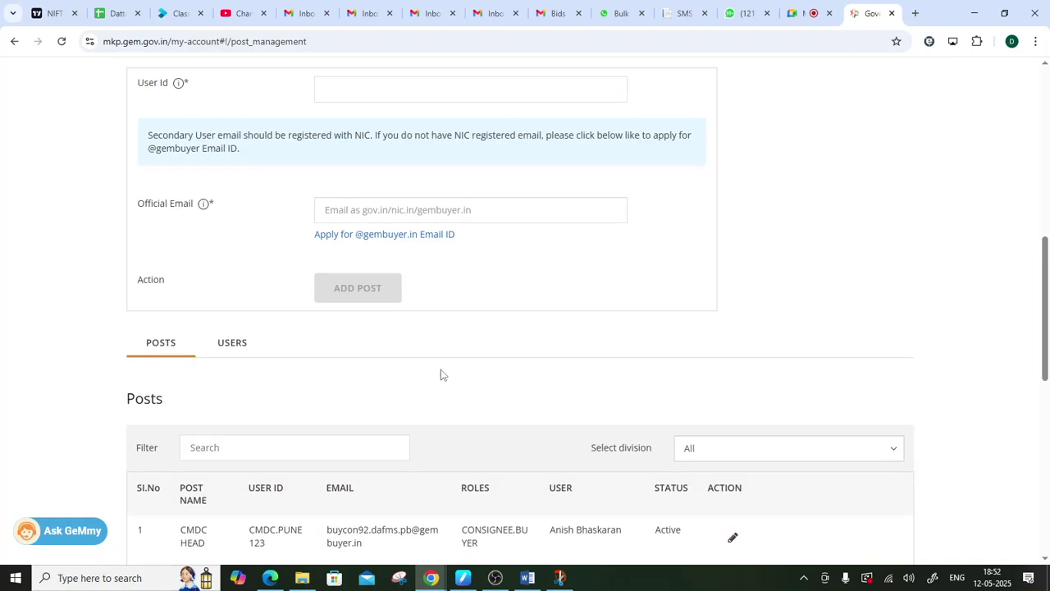
scroll(441, 375, up, 5)
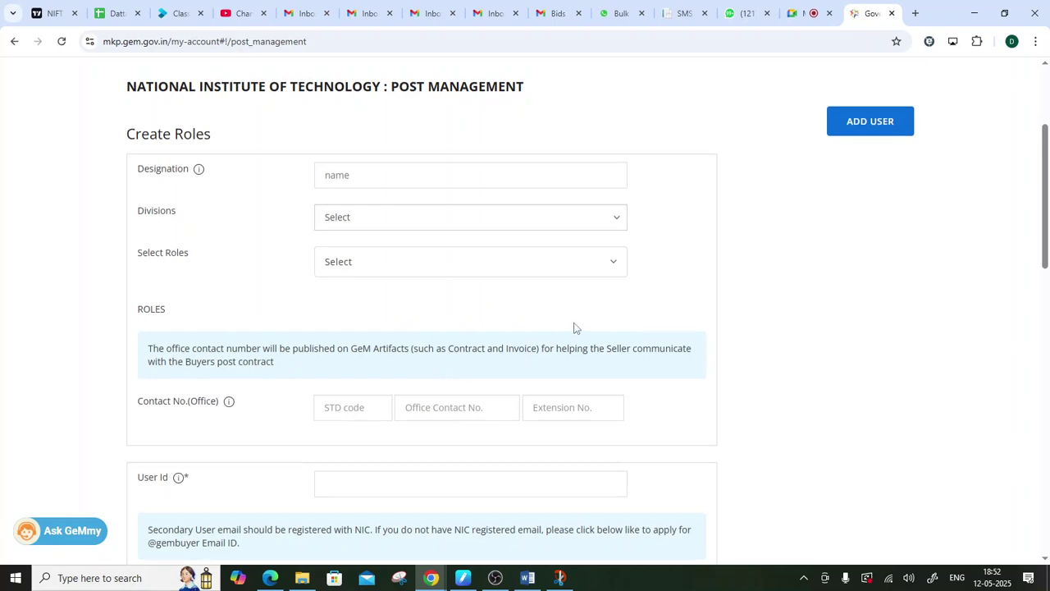
scroll(578, 329, up, 3)
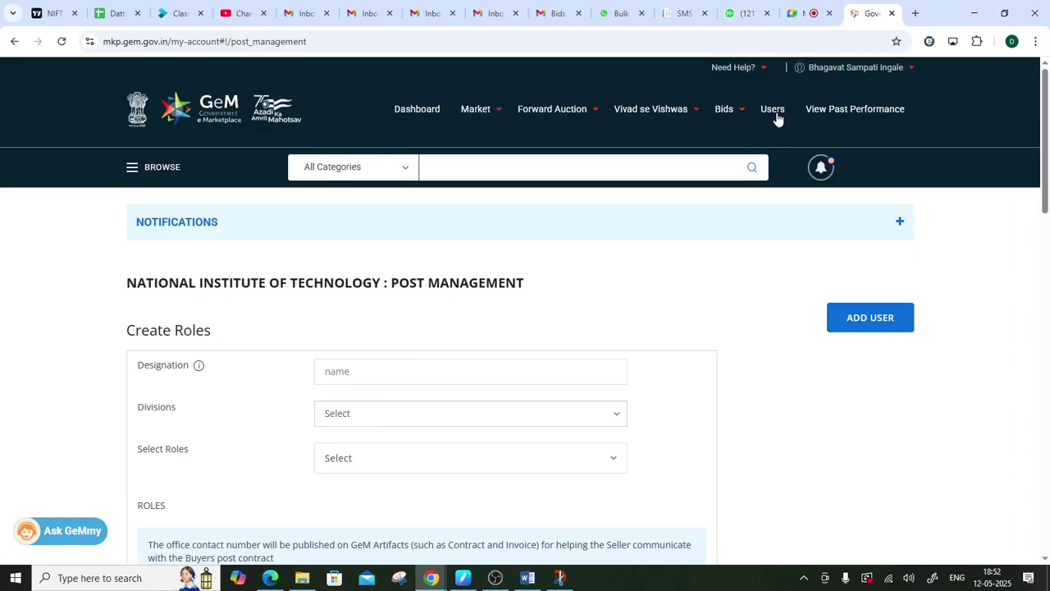
- Return to Users and scan the three secondary users' posts, CONSIGNEE,BUYER roles and divisions
click(770, 110)
scroll(675, 322, down, 3)
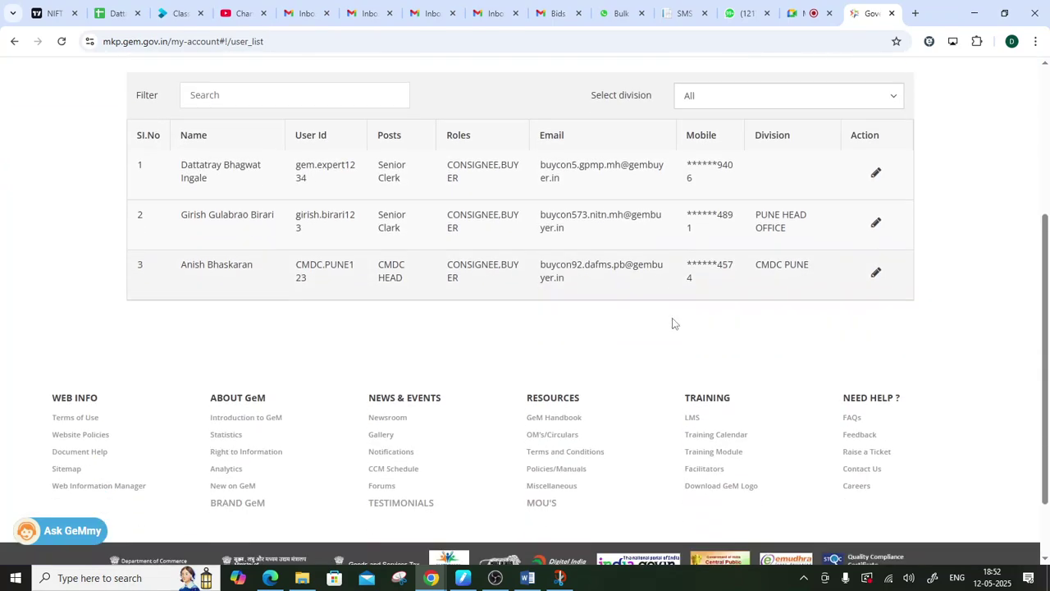
scroll(671, 324, up, 2)
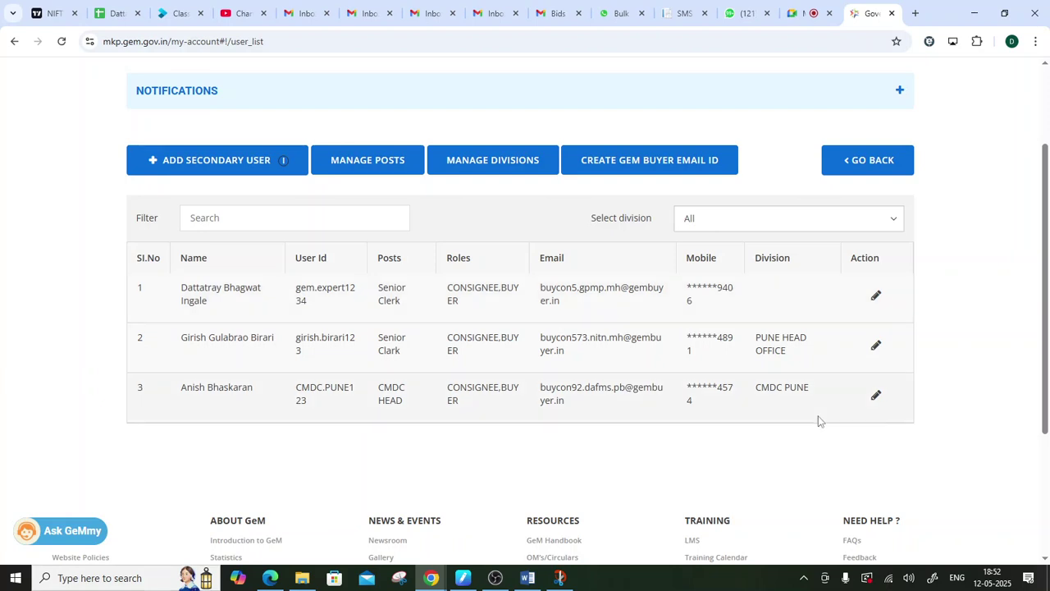
click(507, 587)
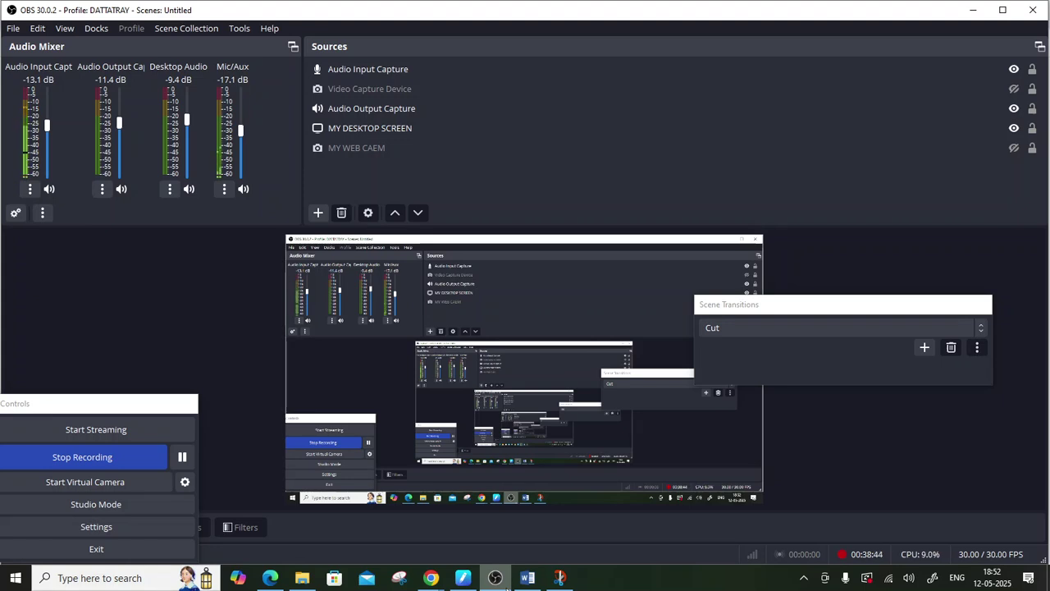
click(494, 577)
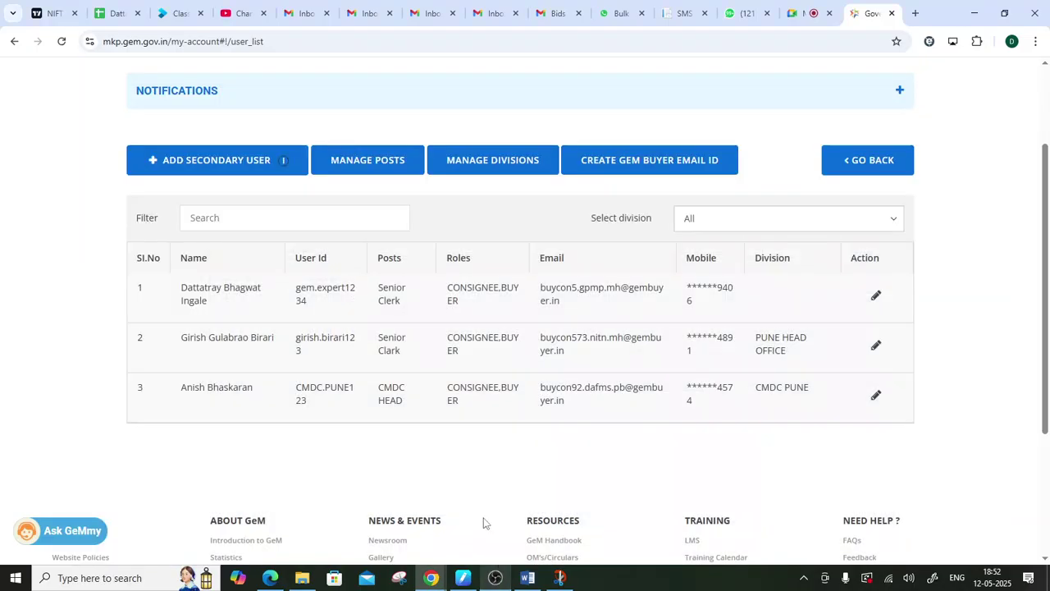
scroll(443, 370, up, 2)
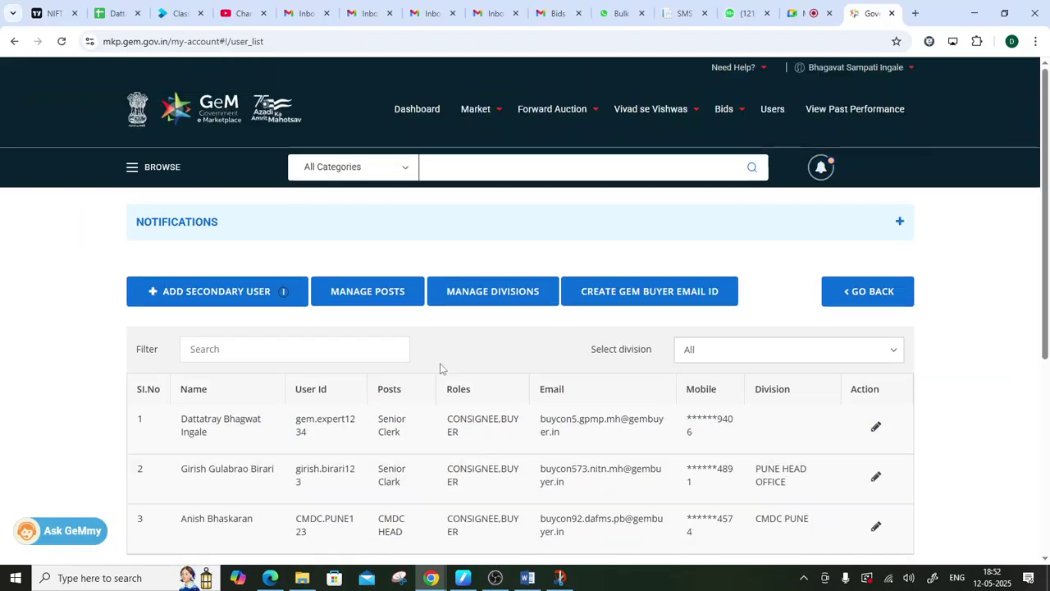
- Enter GRAMSEVAK as the new post's designation in Create Roles and open the Divisions dropdown
click(359, 299)
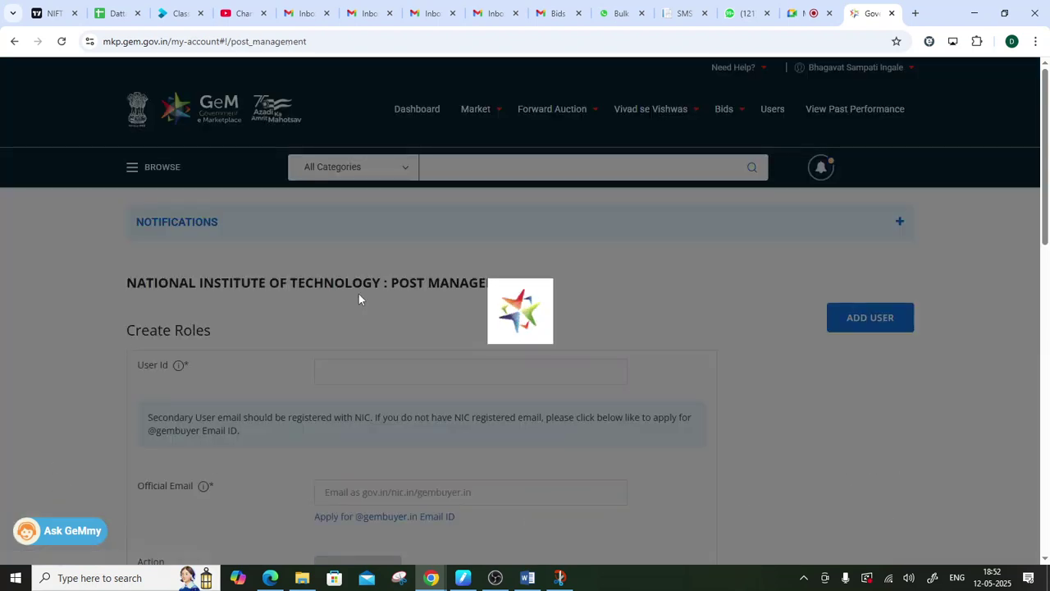
scroll(358, 296, down, 1)
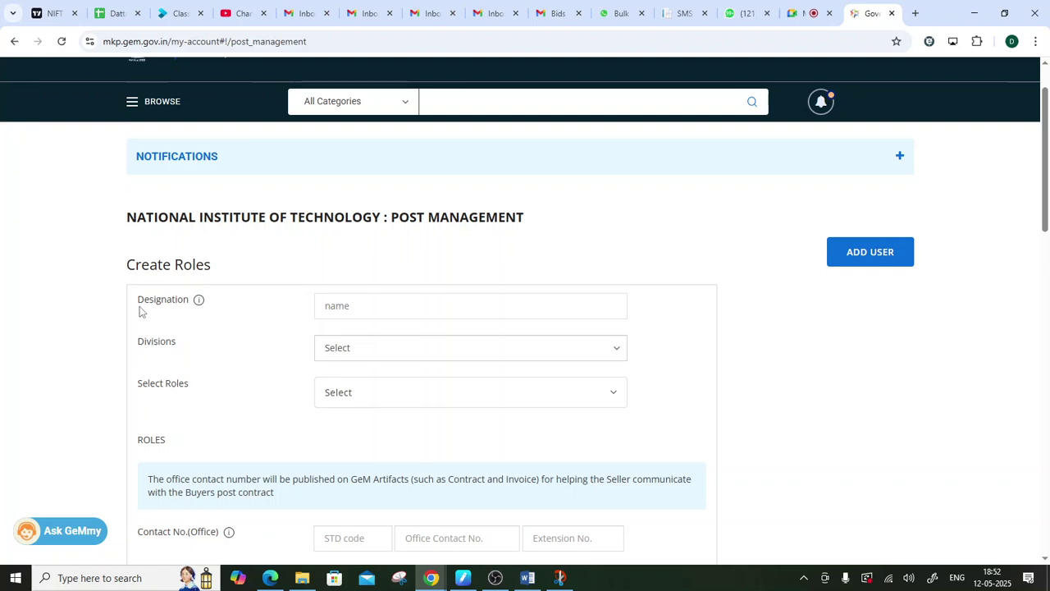
drag(131, 298, 197, 301)
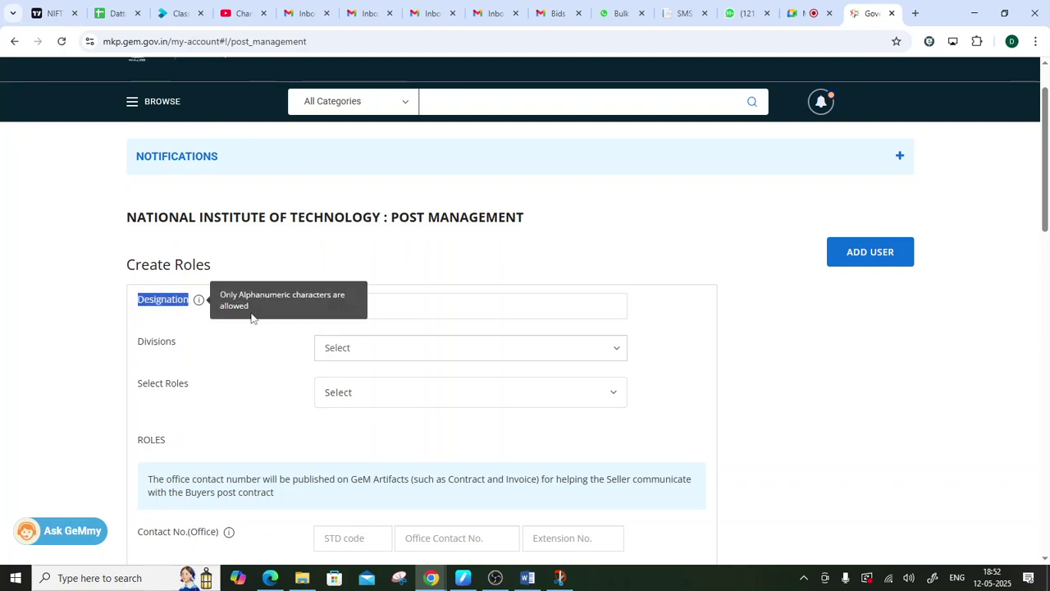
click(372, 307)
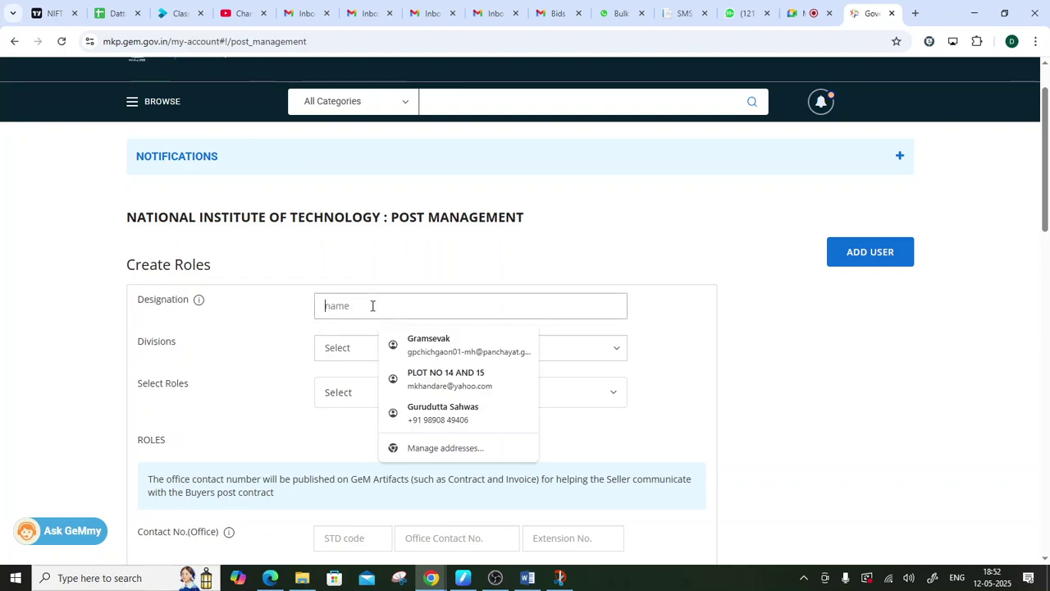
text(GRAMS)
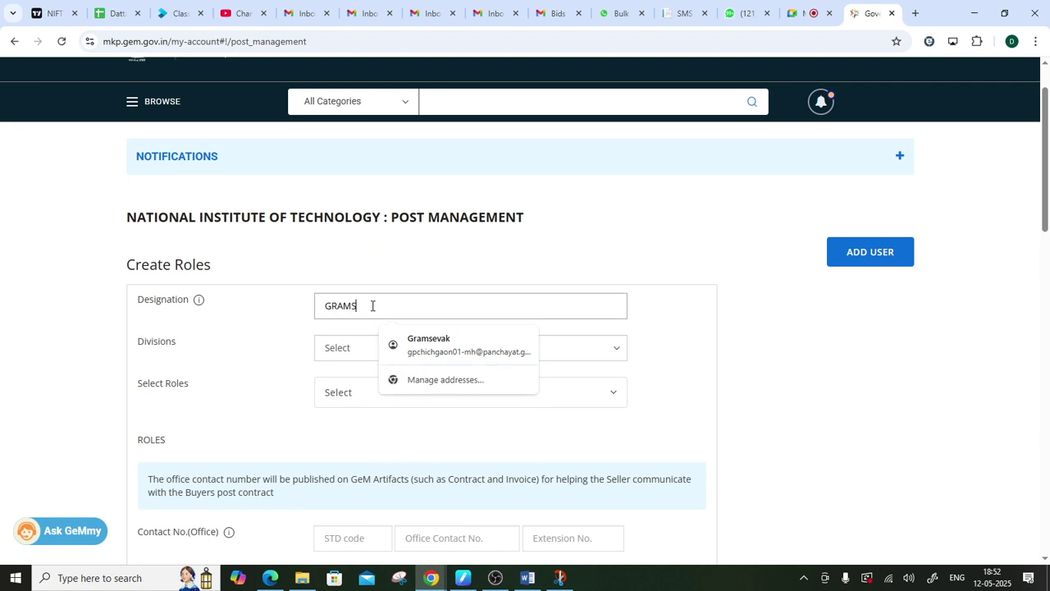
text(EVAK)
click(394, 272)
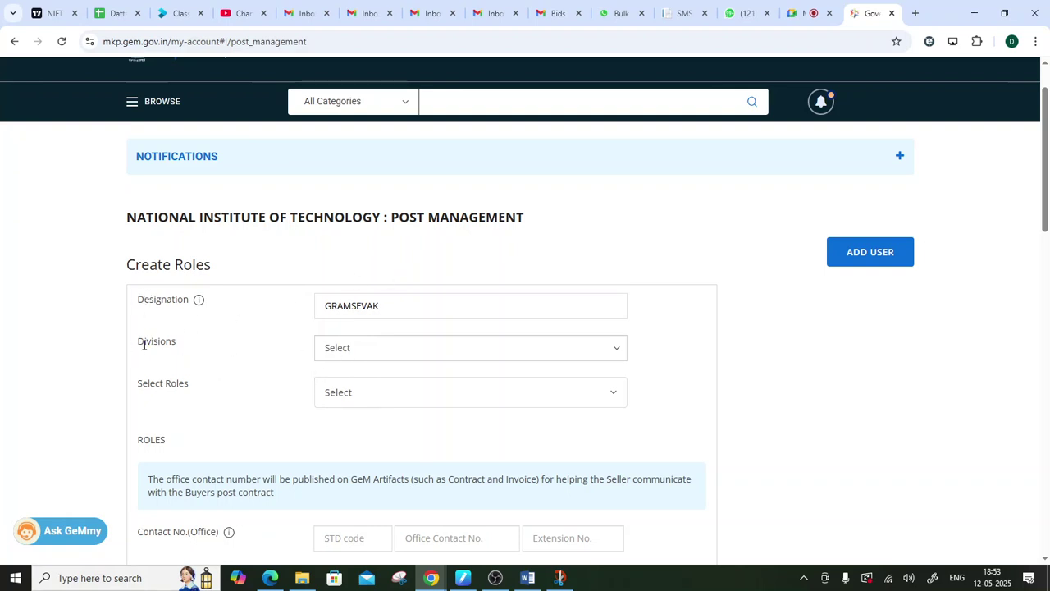
drag(136, 350, 202, 358)
click(341, 356)
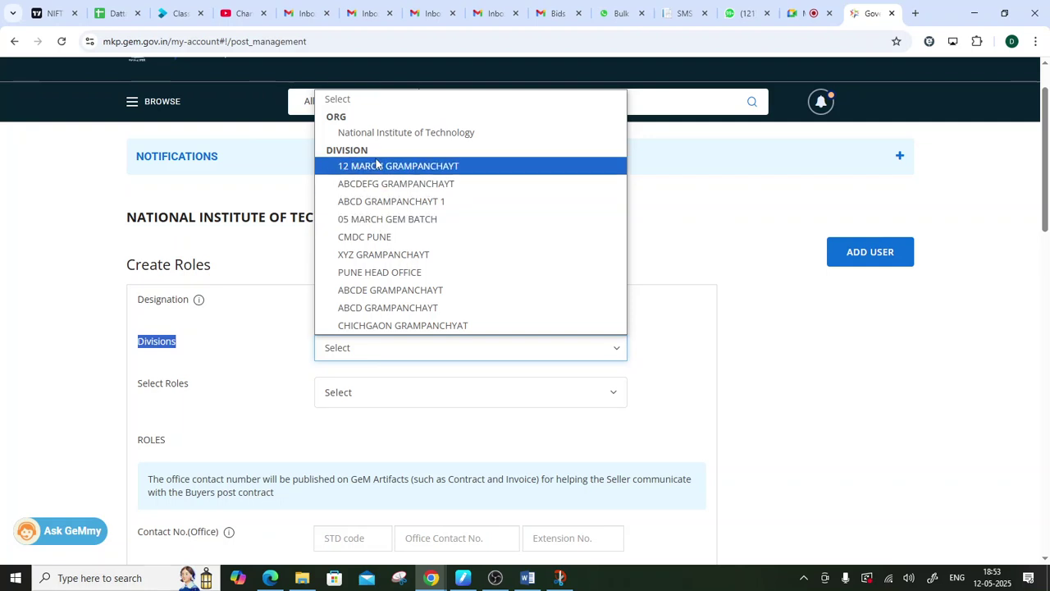
- Assign the GRAMSEVAK post to the 12 MARCH GRAMPANCHAYT division and bring up the roles list
click(380, 169)
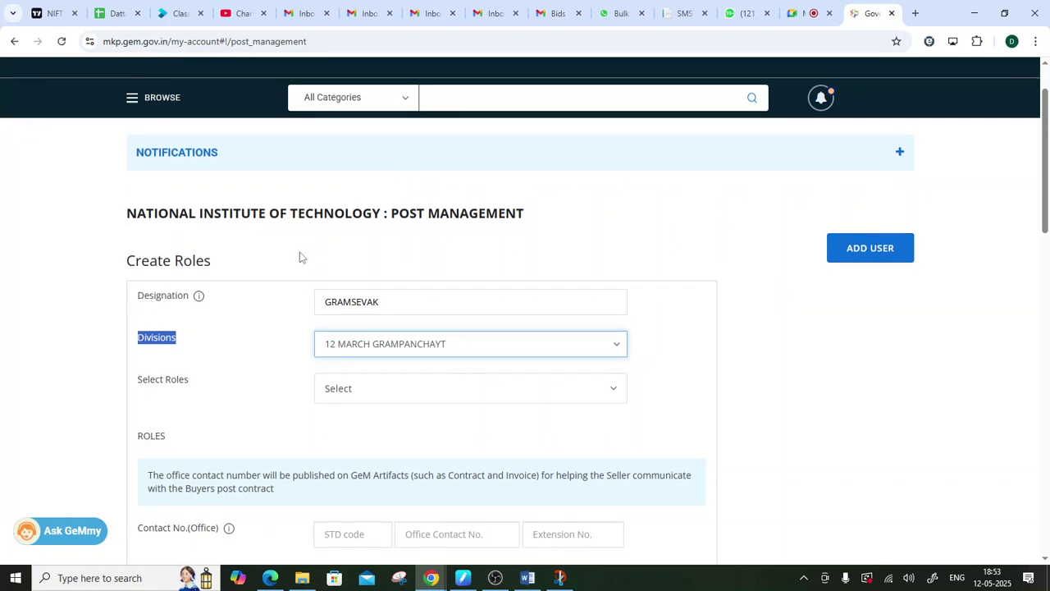
scroll(298, 258, down, 1)
click(172, 338)
drag(134, 328, 191, 328)
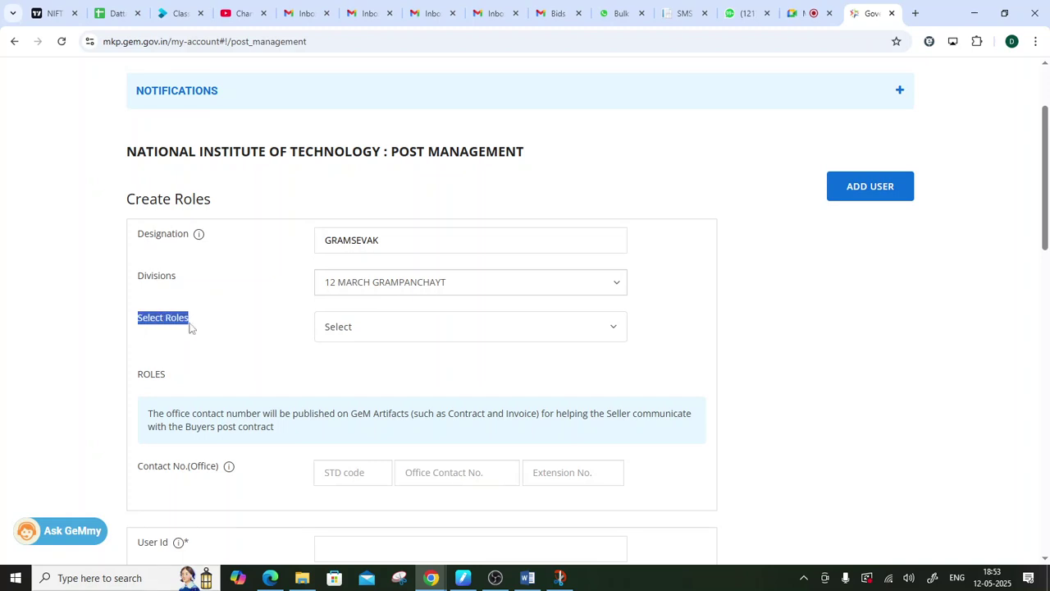
click(387, 334)
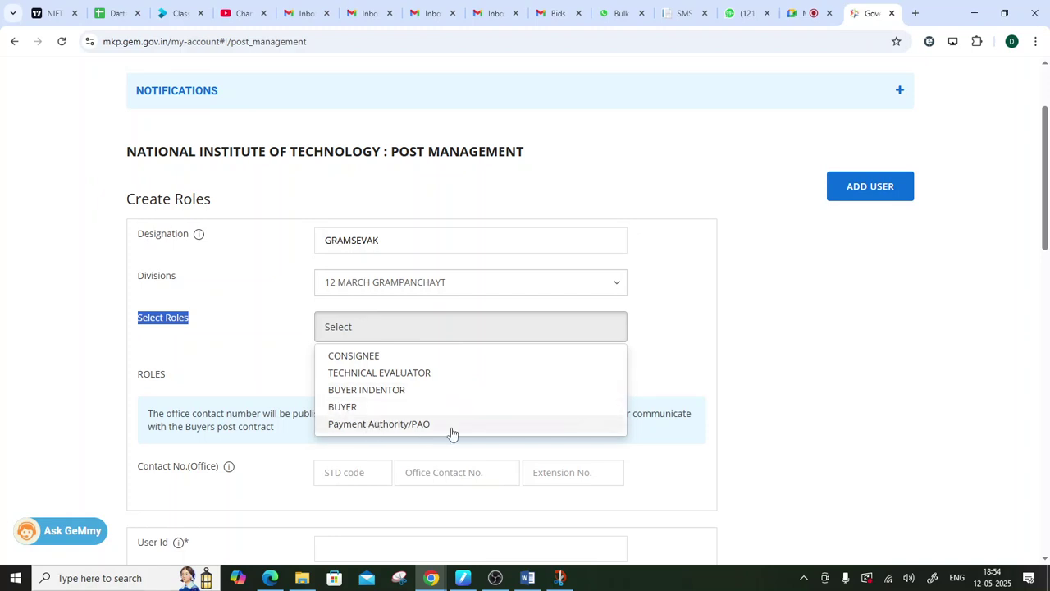
- Tick the CONSIGNEE and BUYER roles, then bring up the handwritten buyer registration notes
click(377, 356)
click(368, 406)
click(391, 329)
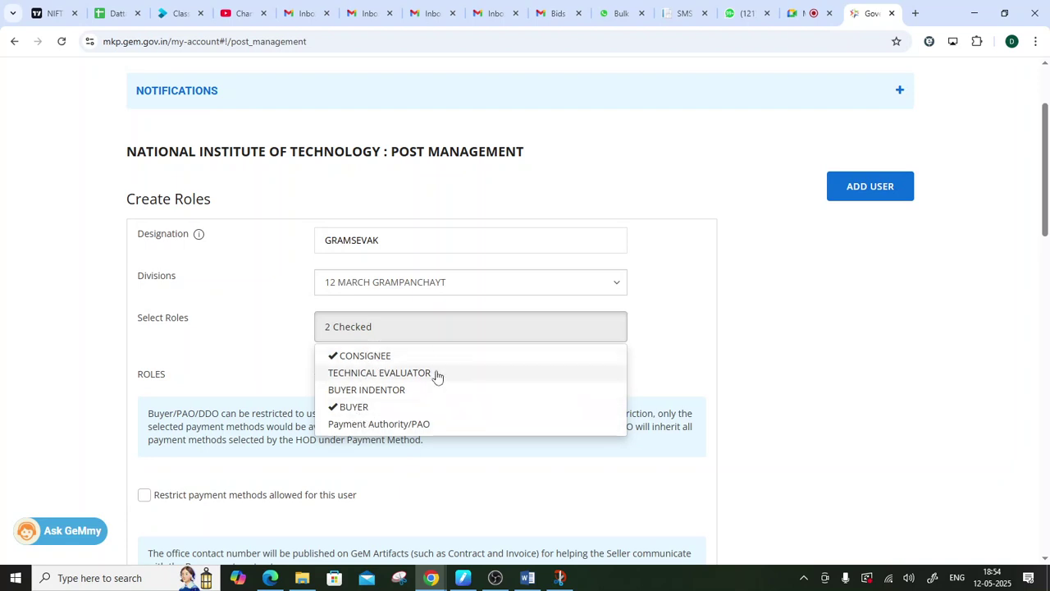
click(676, 361)
click(436, 333)
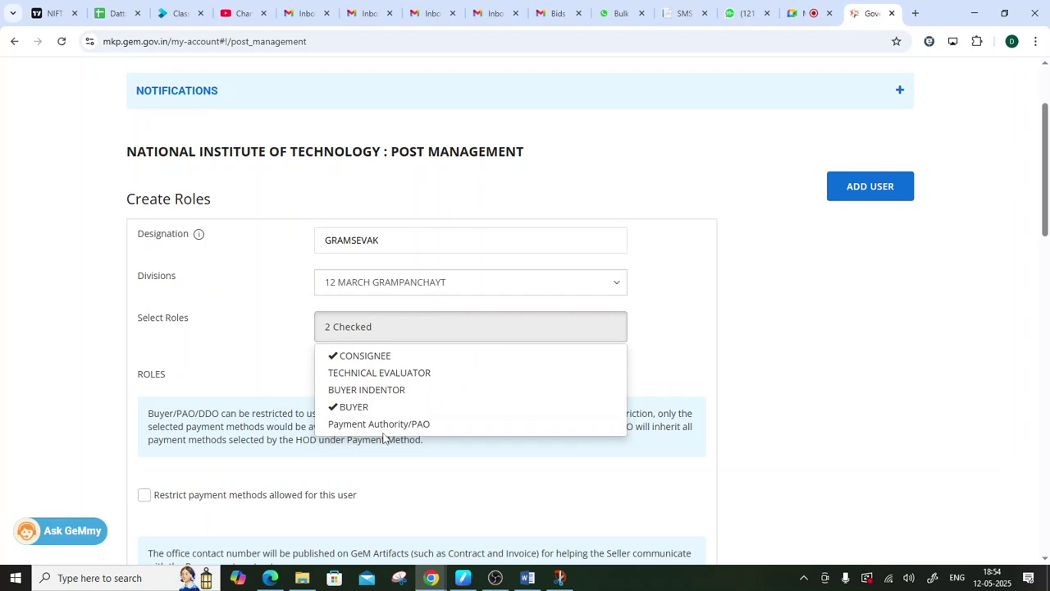
click(559, 578)
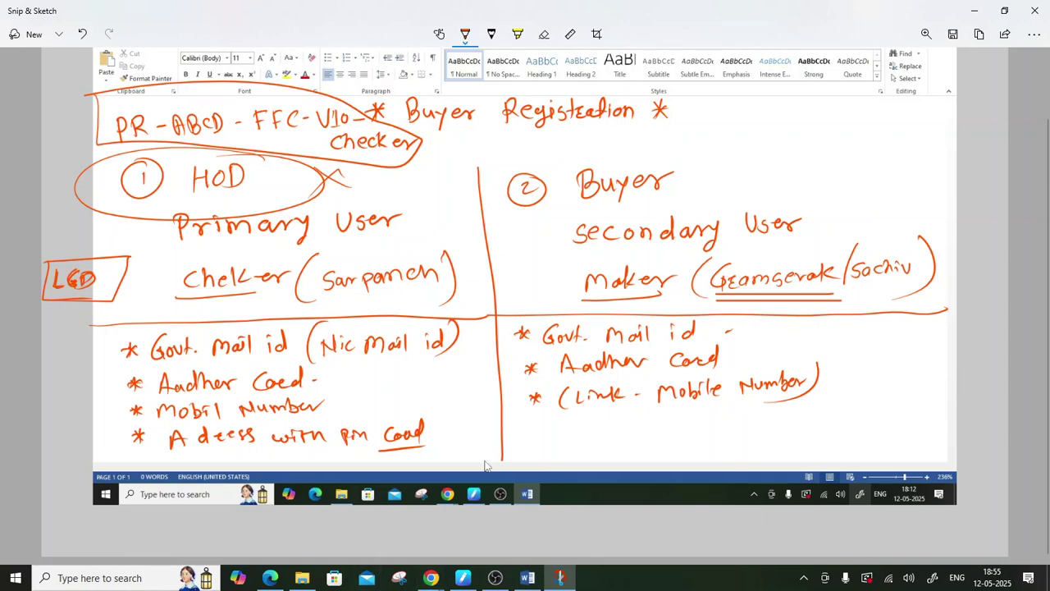
- Minimise the Snip & Sketch notes to return to the GeM Create Roles form
click(975, 12)
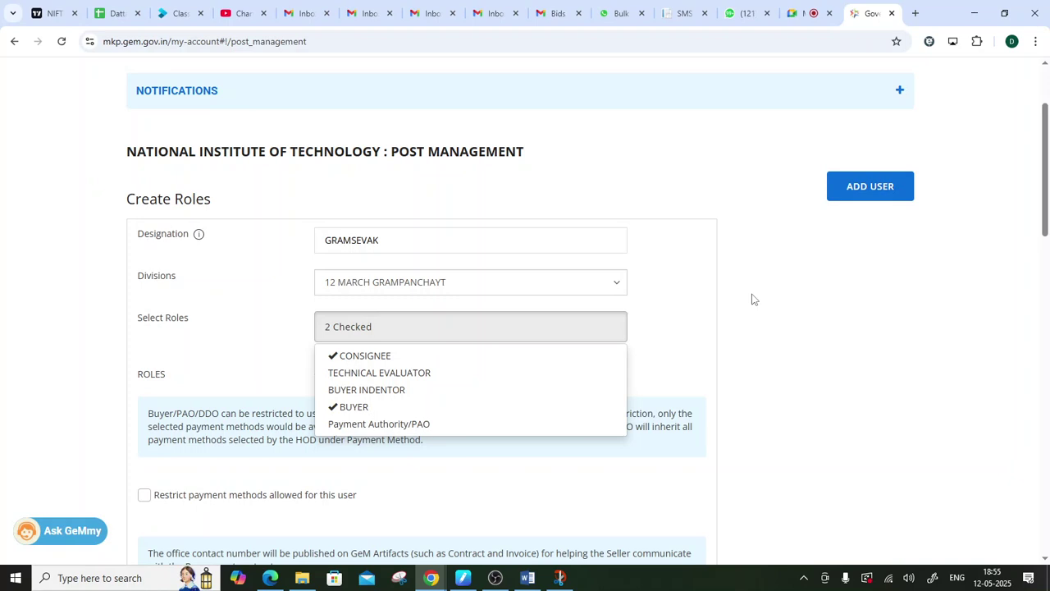
- Confirm that CONSIGNEE and BUYER are the roles selected for the post
click(754, 300)
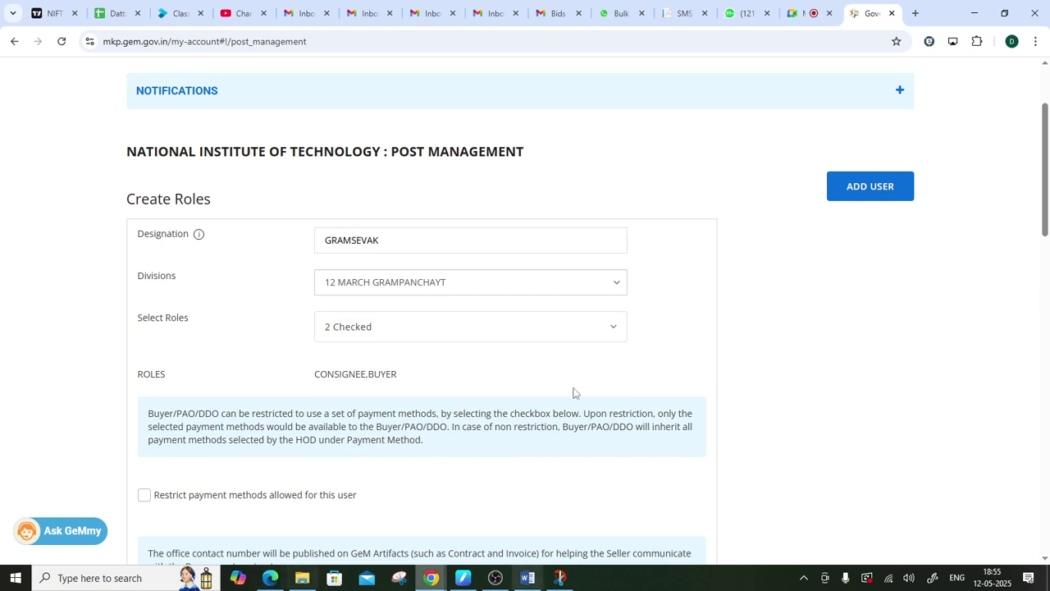
click(423, 335)
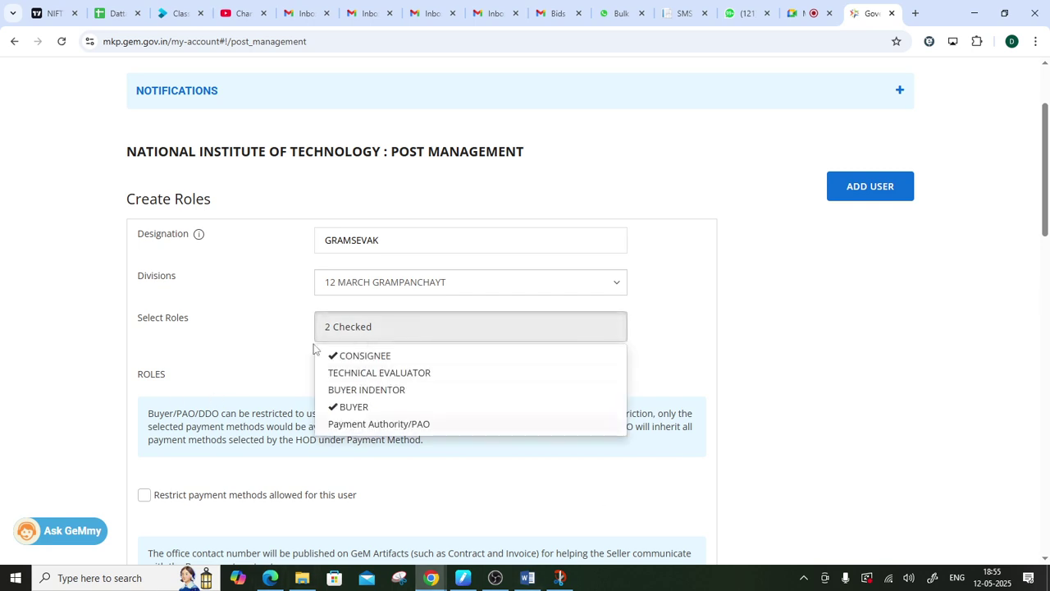
drag(128, 321, 214, 326)
click(384, 332)
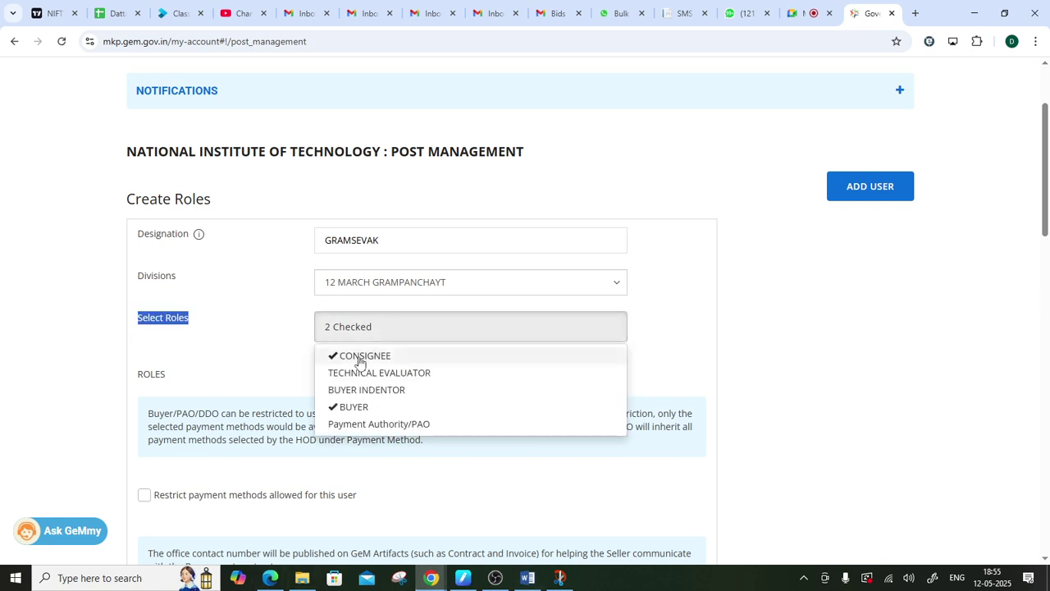
click(202, 371)
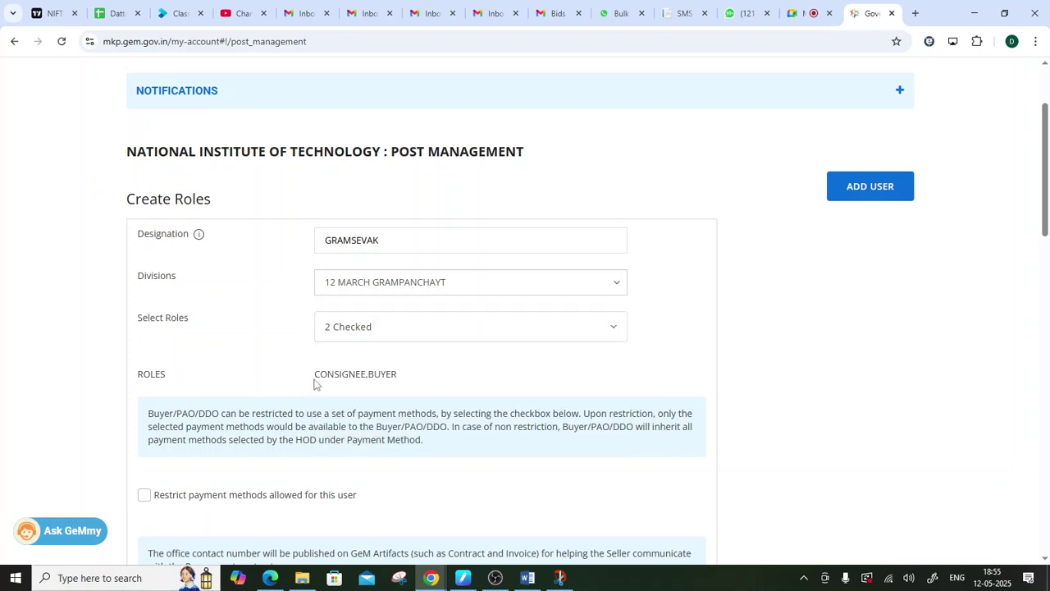
drag(315, 381, 429, 377)
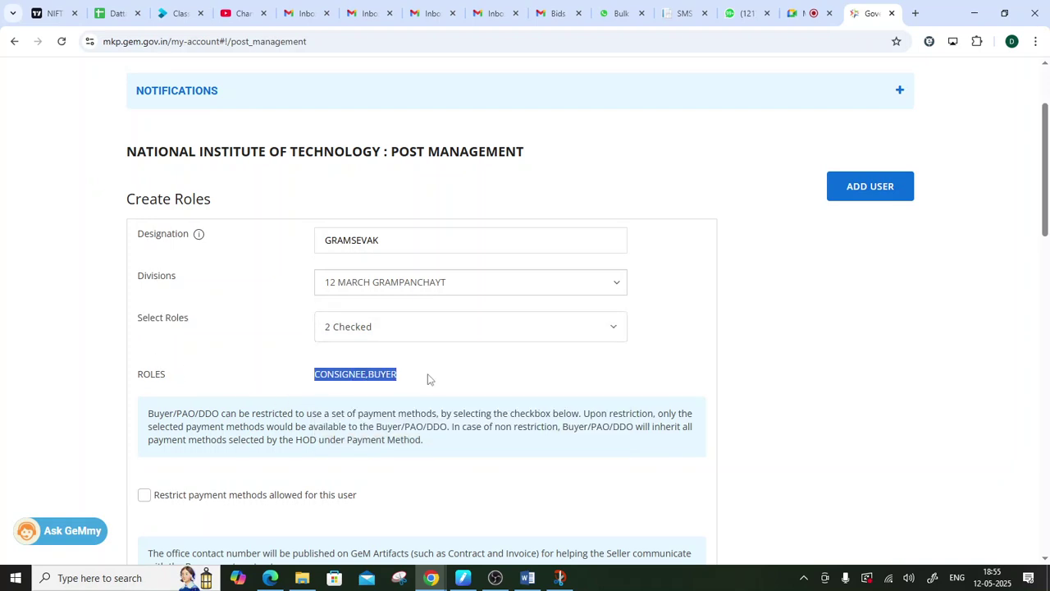
- Restrict the user's allowed payment methods to Others only
scroll(424, 380, down, 3)
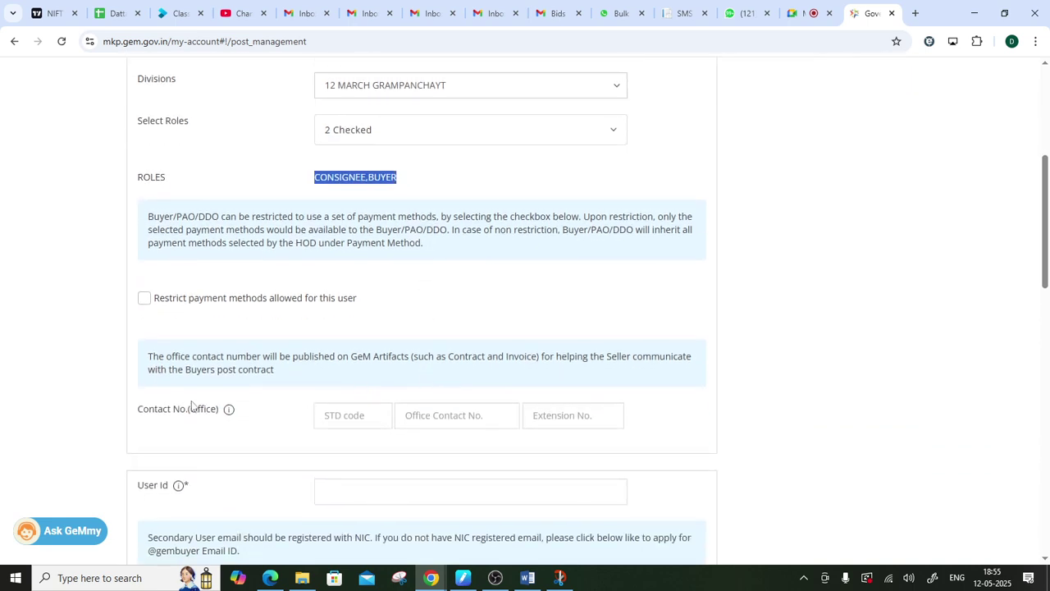
click(145, 302)
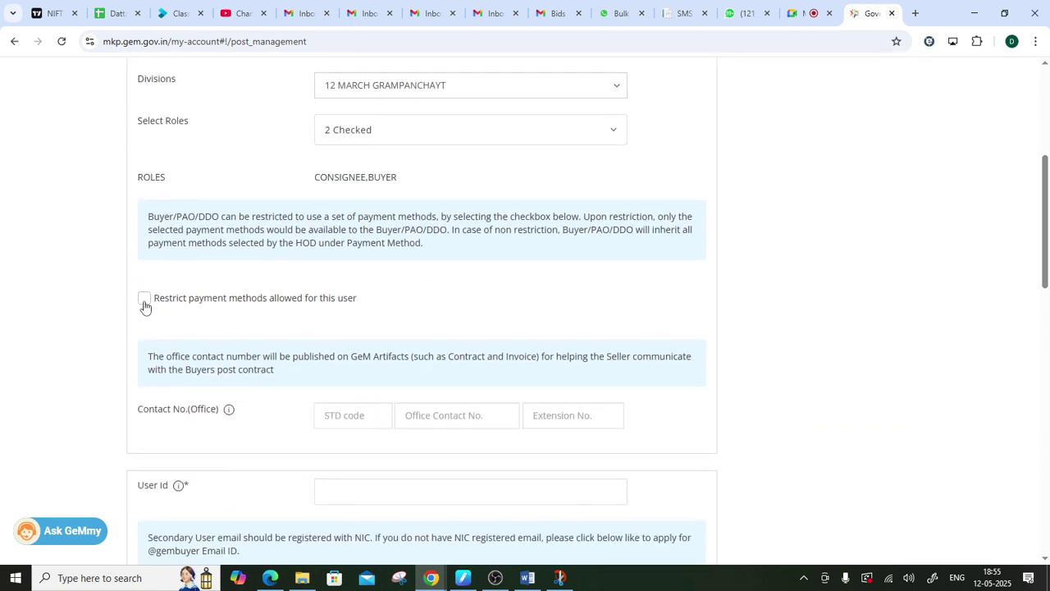
drag(325, 333, 399, 344)
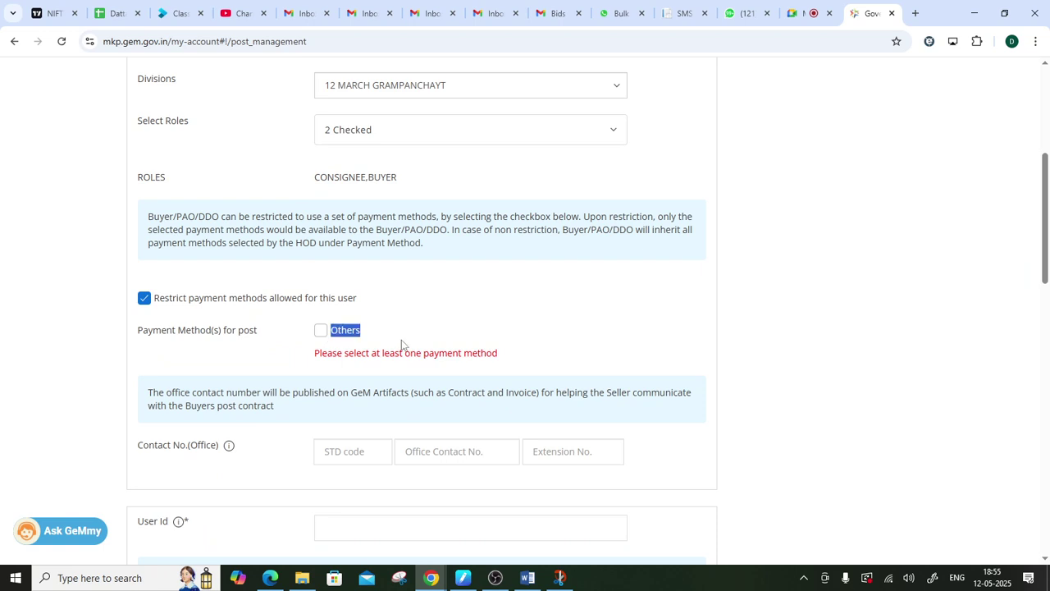
click(321, 331)
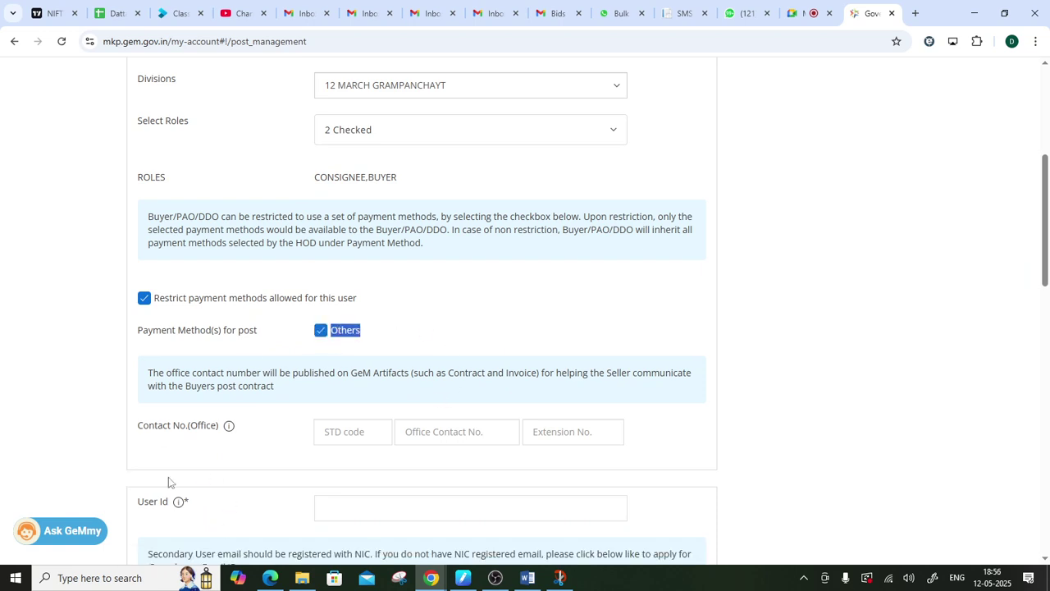
scroll(168, 480, up, 2)
scroll(168, 477, down, 3)
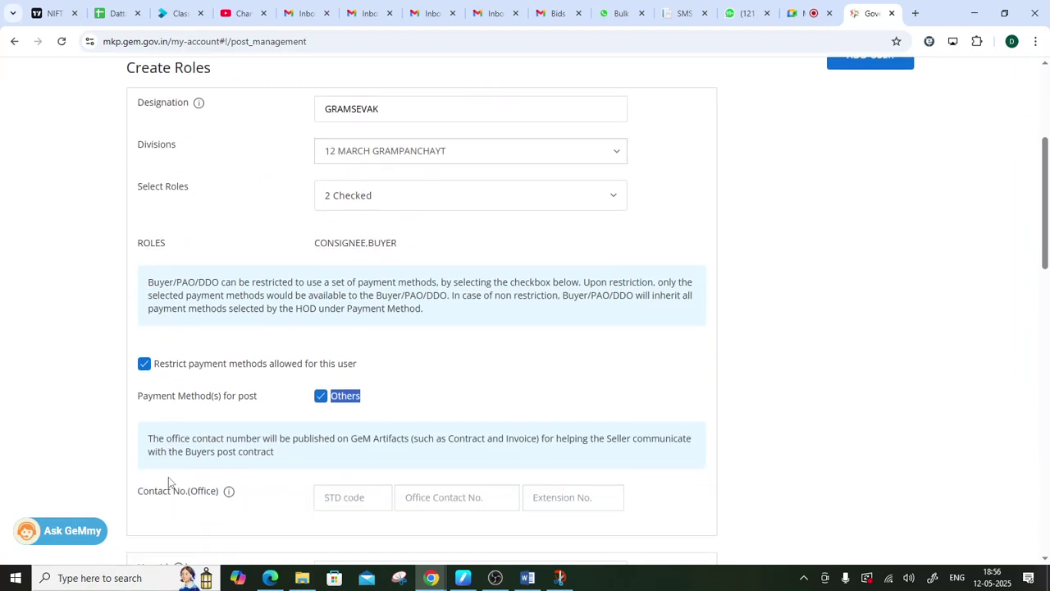
drag(130, 368, 219, 363)
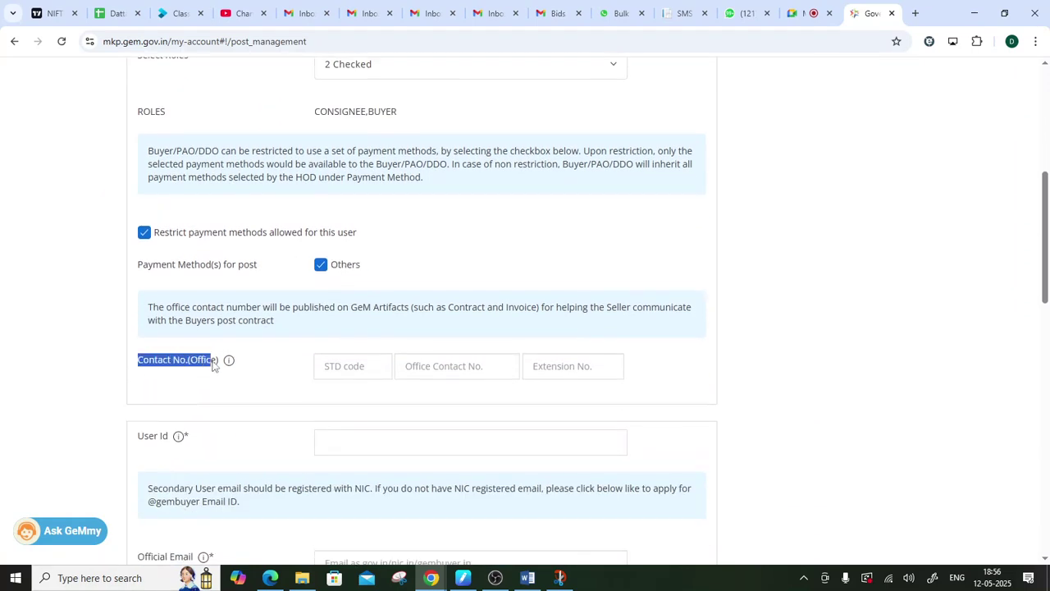
click(216, 400)
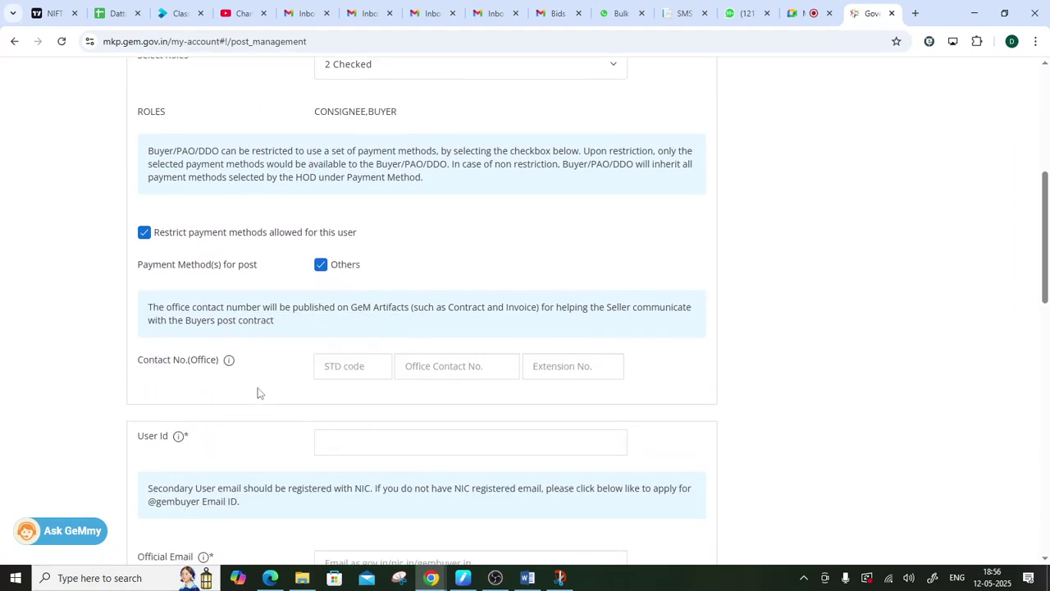
scroll(244, 376, up, 1)
scroll(206, 375, down, 2)
mouse_move(188, 371)
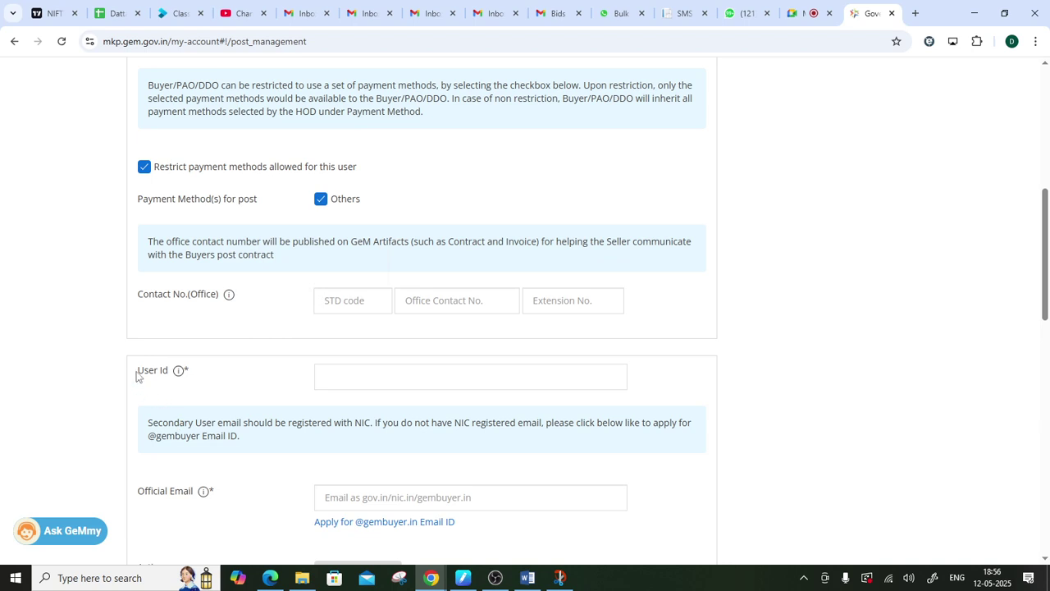
- Enter a new user ID for the secondary buyer in the User Id field
drag(137, 377, 192, 379)
click(380, 379)
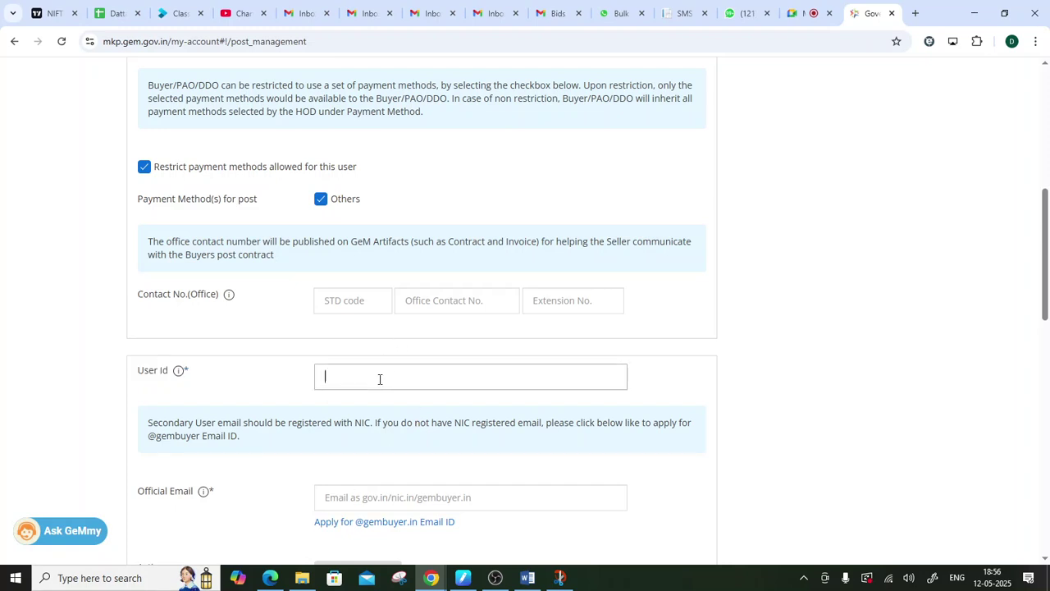
text(PR)
text(-AB)
text(CD)
text(-FFO)
text(-V)
text(5)
text(-MGR)
- In the Snip & Sketch notes, underline Checker, Chelker and Maker, then minimise them
drag(398, 376, 439, 379)
key(alt+Tab)
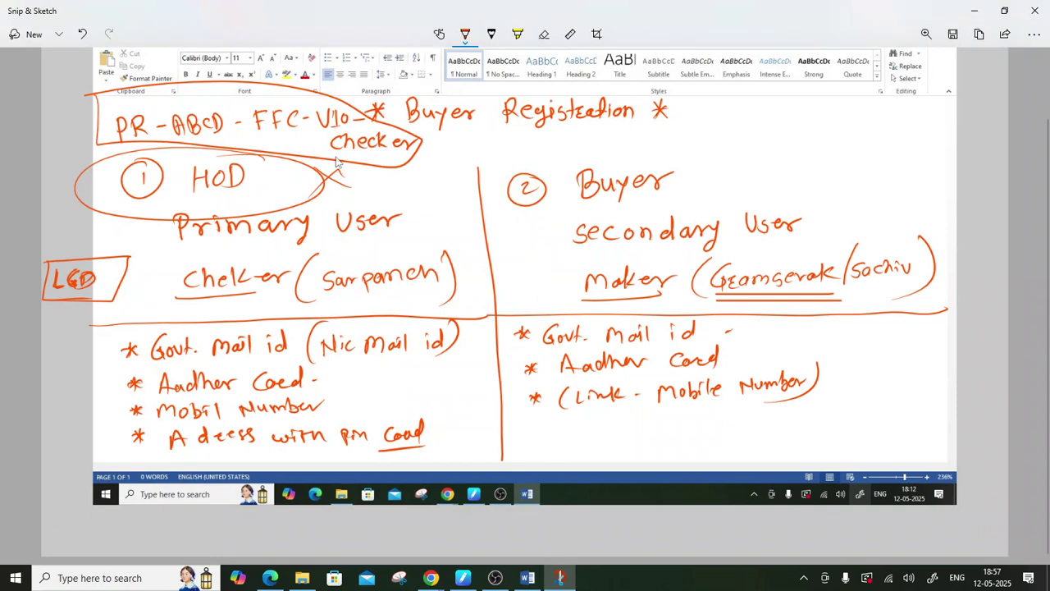
drag(338, 160, 425, 168)
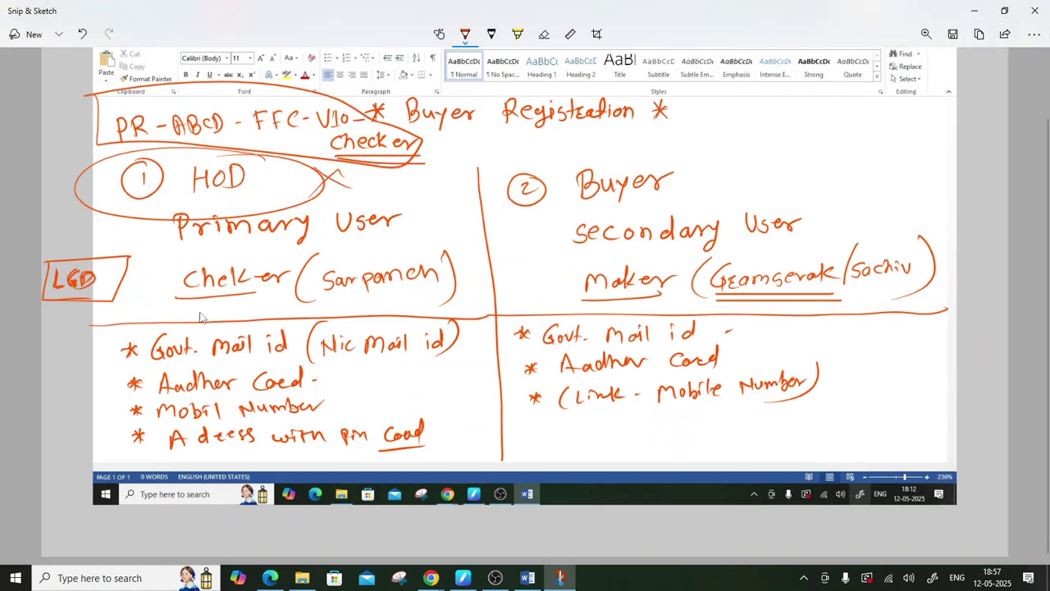
drag(182, 302, 317, 296)
drag(193, 310, 287, 307)
drag(585, 294, 661, 293)
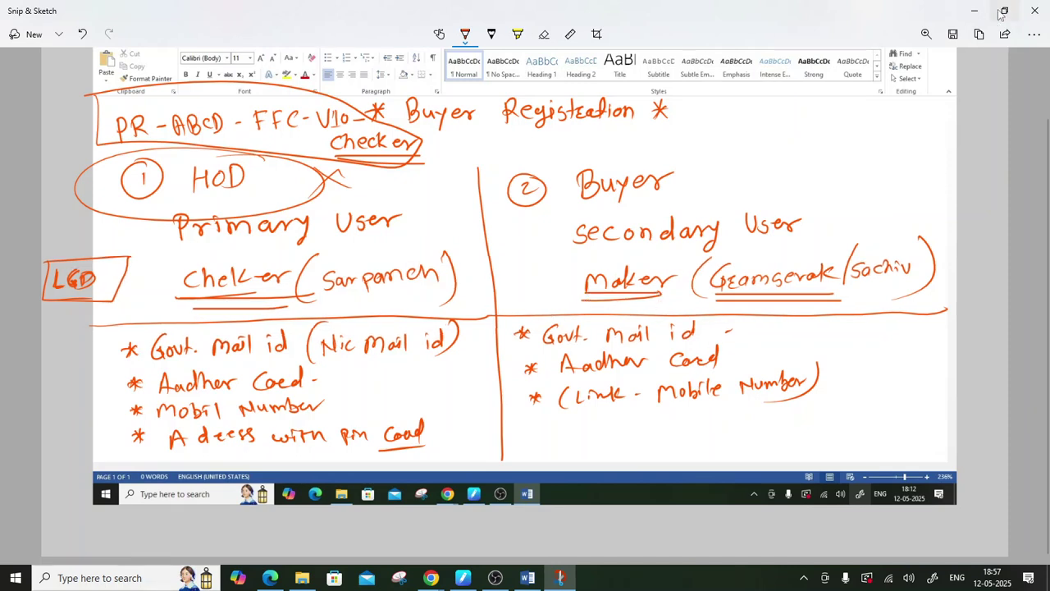
click(974, 11)
- Replace the User Id with a different value, which is reported as already existing
click(412, 411)
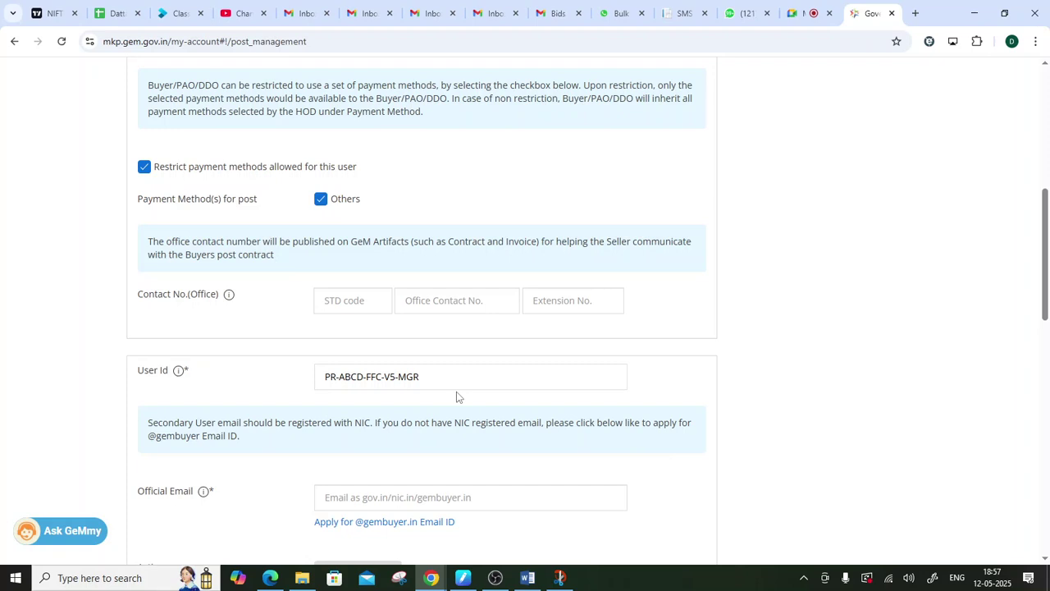
drag(436, 379, 234, 392)
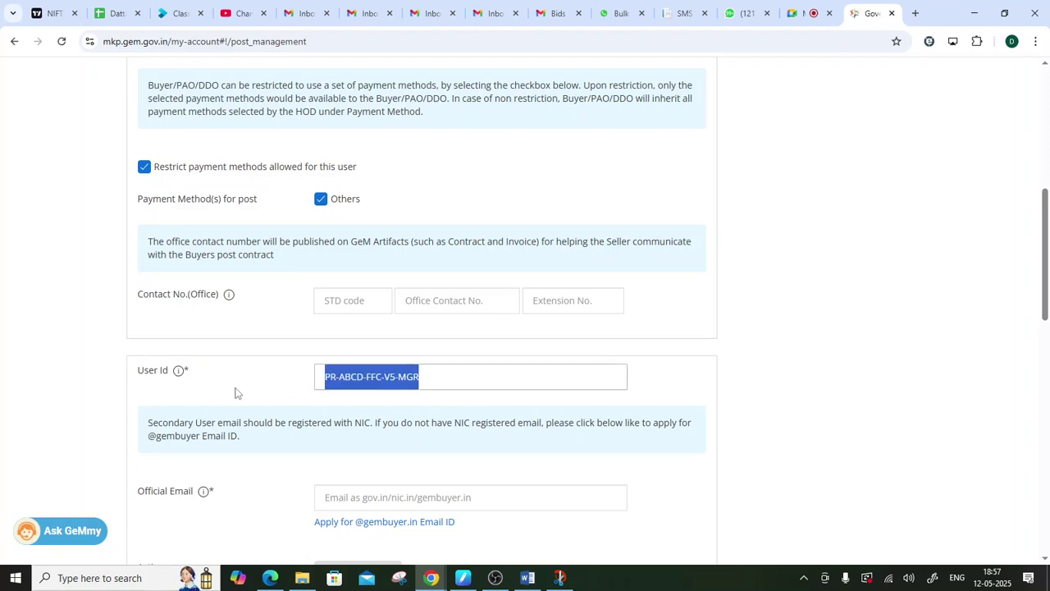
text(ABCD)
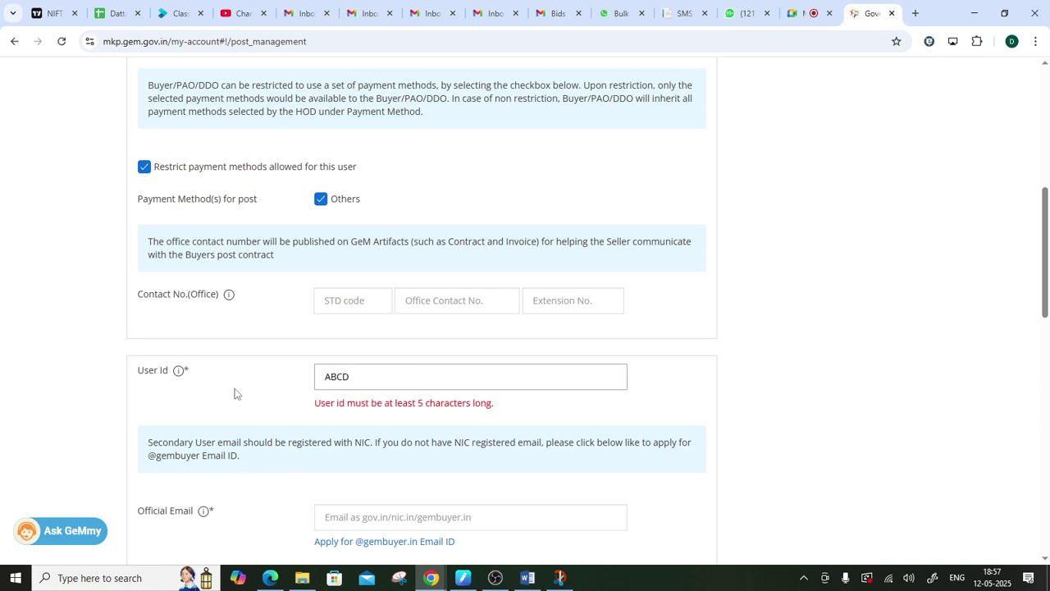
text(.)
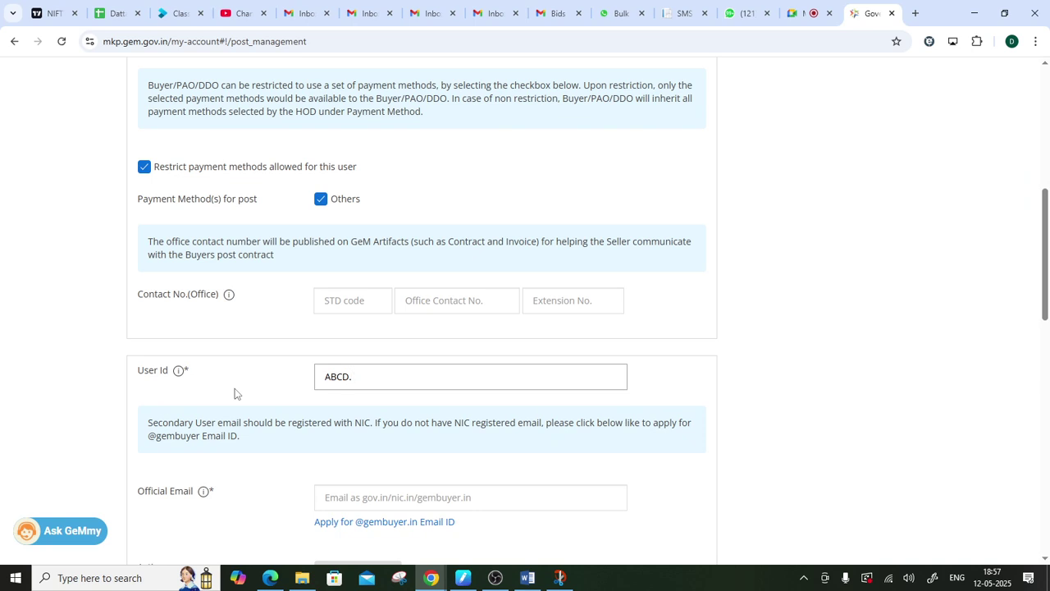
text(1234)
click(709, 378)
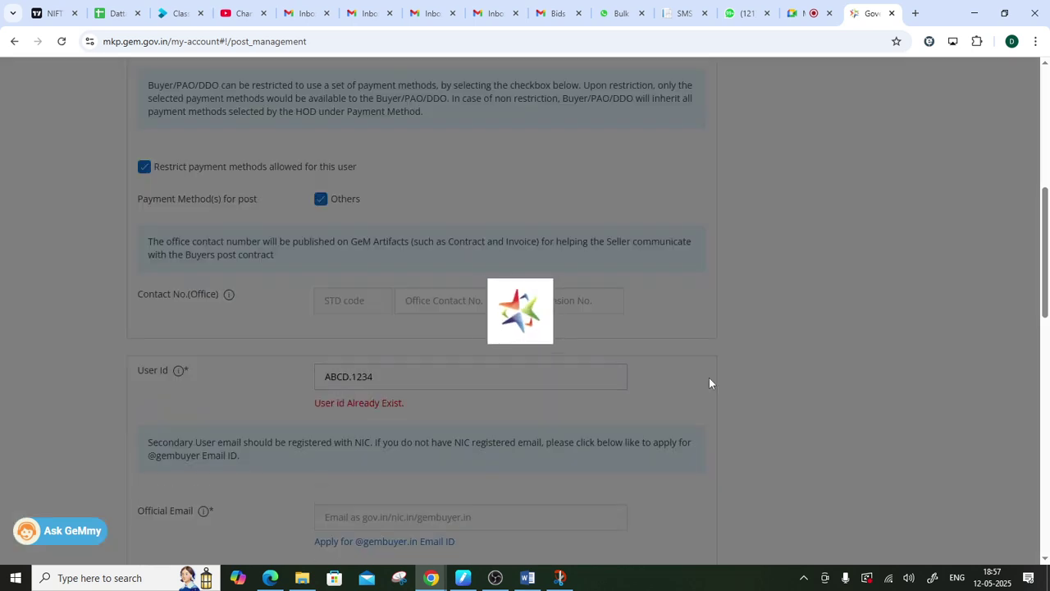
drag(303, 417, 427, 415)
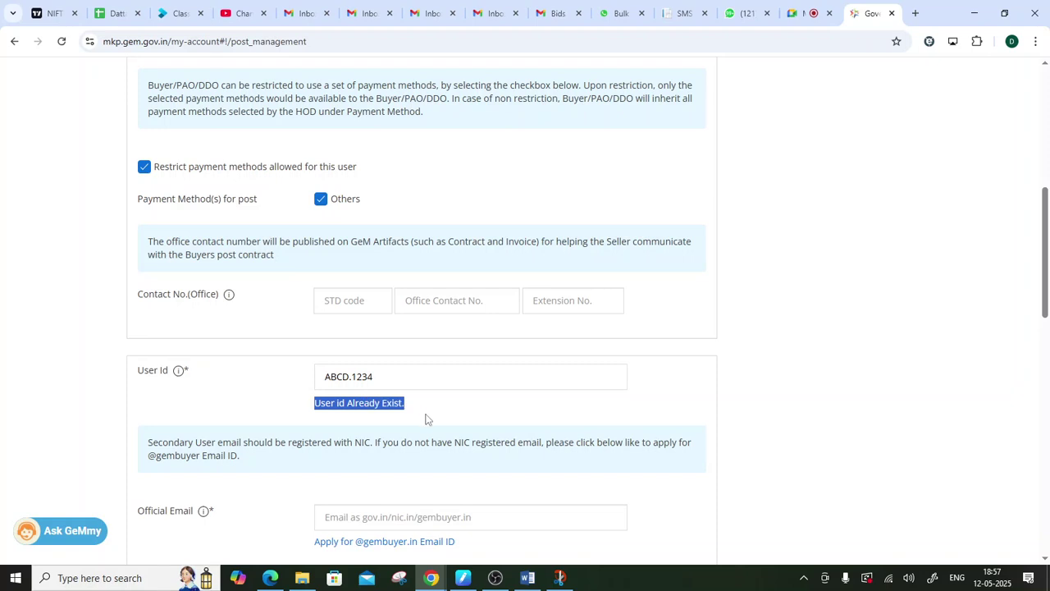
- Change the User Id's trailing digits and have it re-validated for availability
click(409, 377)
key(BackSpace)
key(BackSpace)
key(BackSpace)
key(BackSpace)
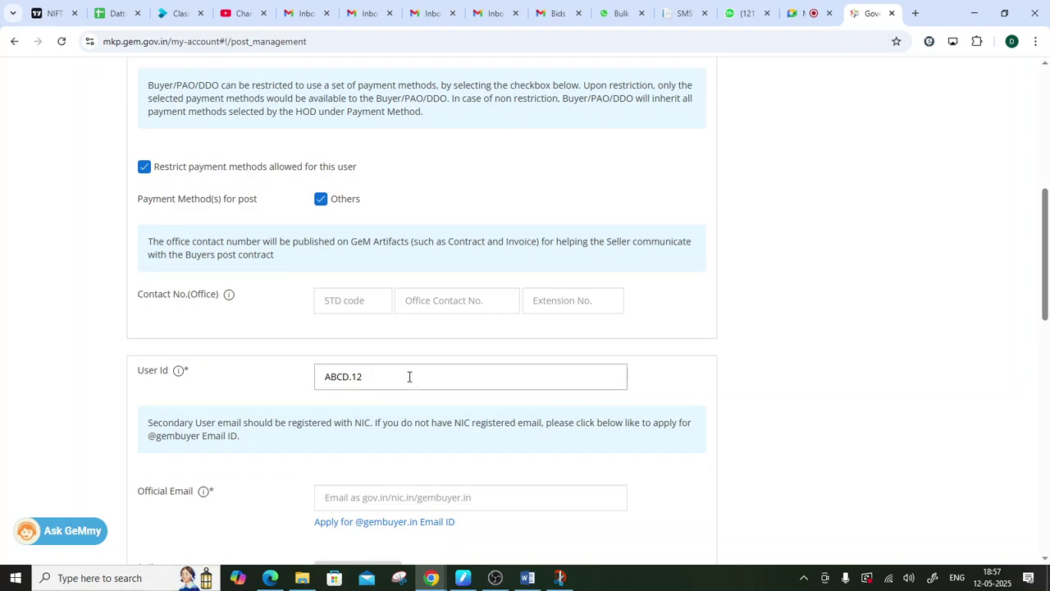
text(4321)
click(416, 411)
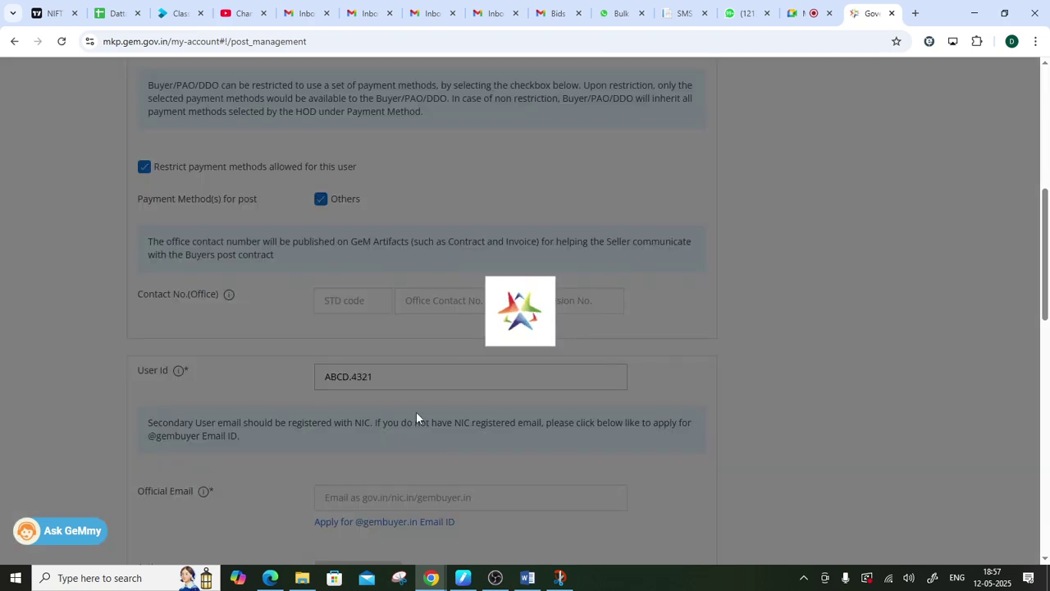
drag(390, 376, 276, 387)
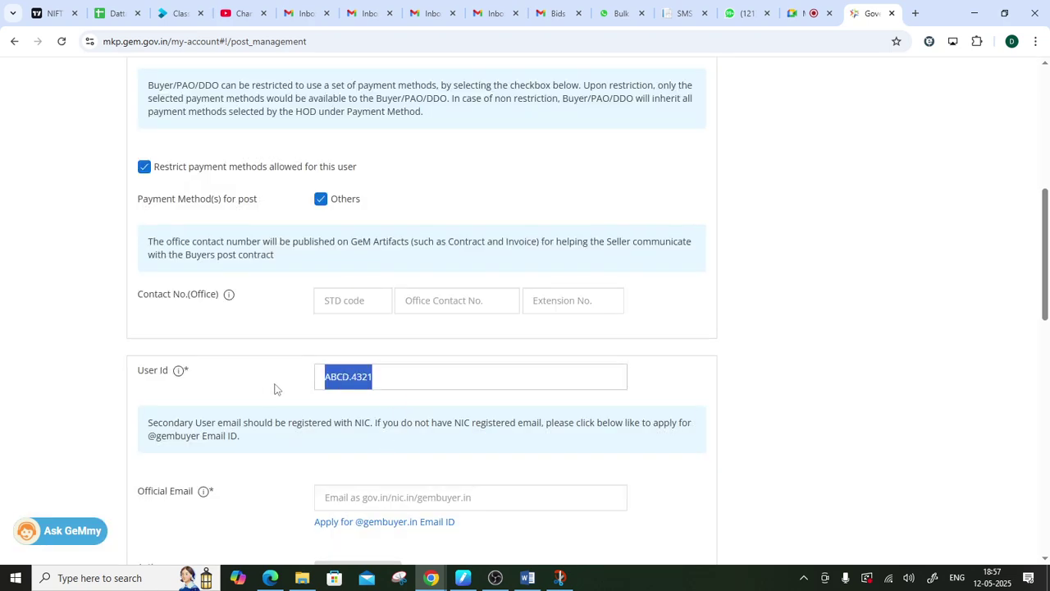
click(290, 397)
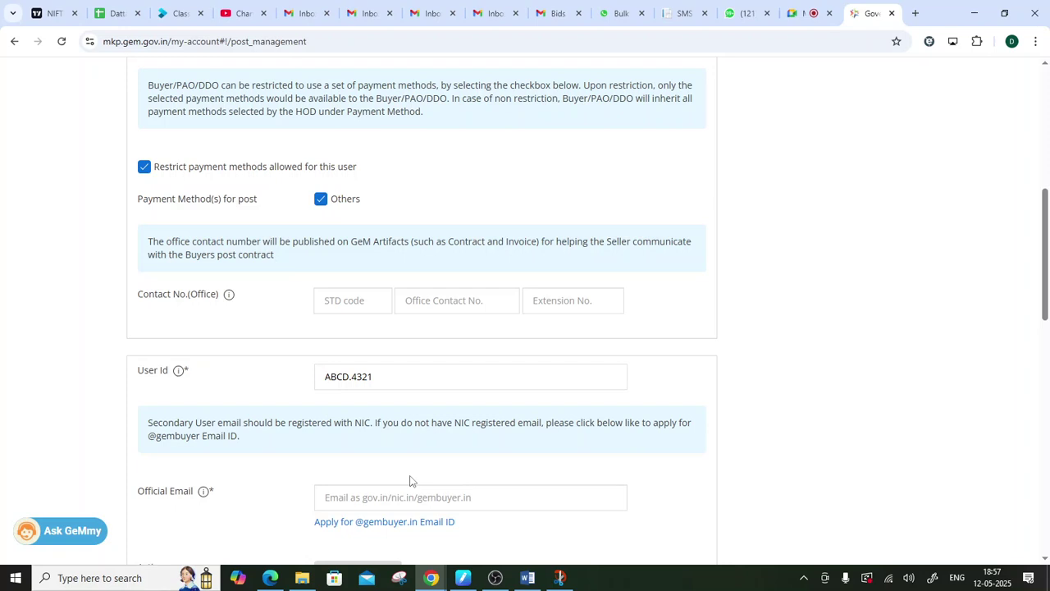
scroll(418, 479, down, 1)
drag(137, 426, 173, 428)
- Fill Official Email with the saved panchayat.gov.in address and have it validated
click(182, 429)
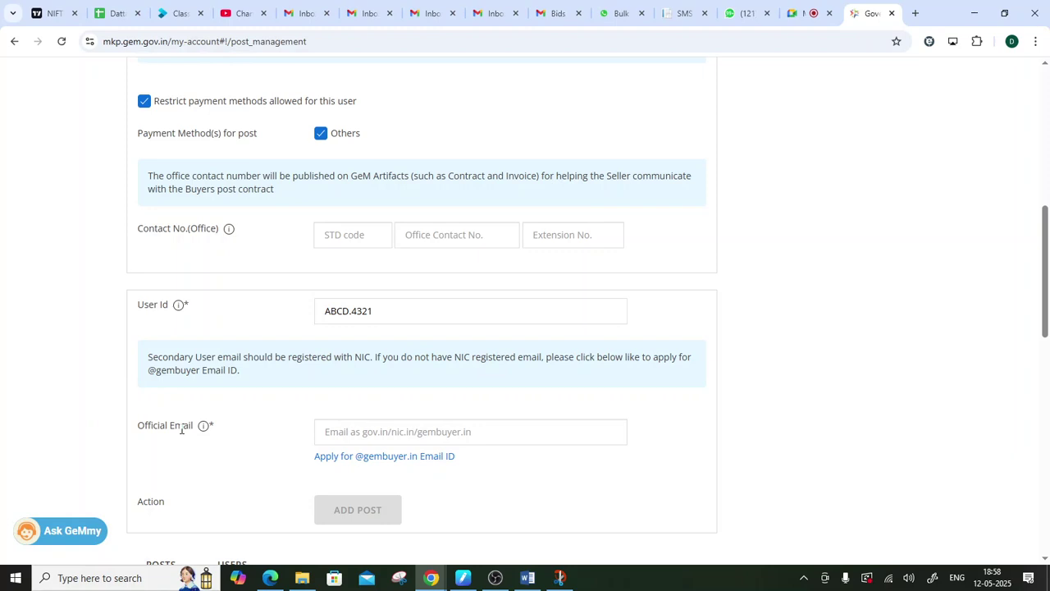
click(415, 428)
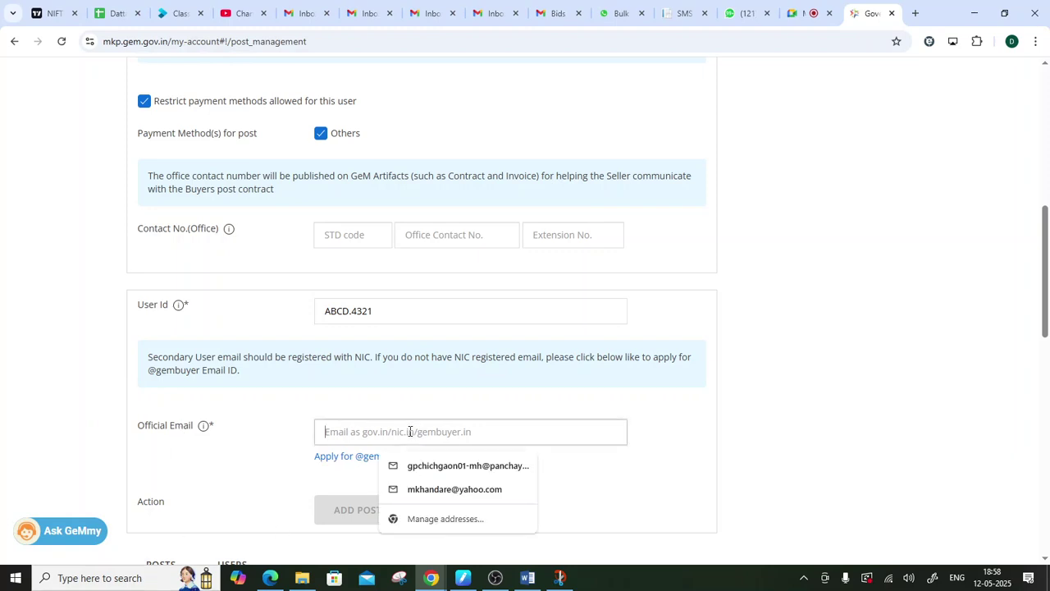
click(431, 466)
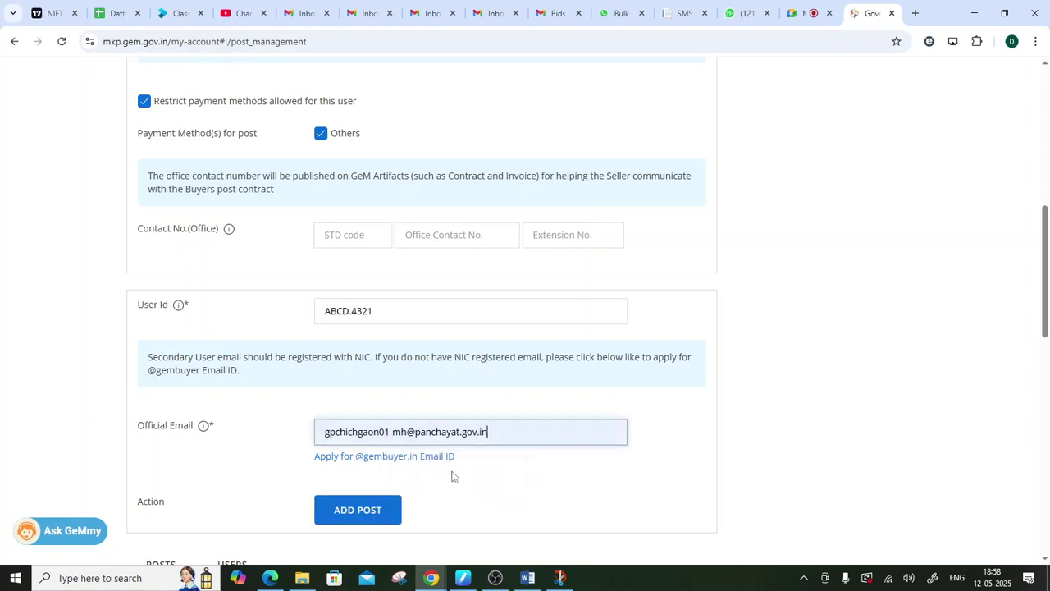
click(409, 432)
drag(408, 432, 492, 435)
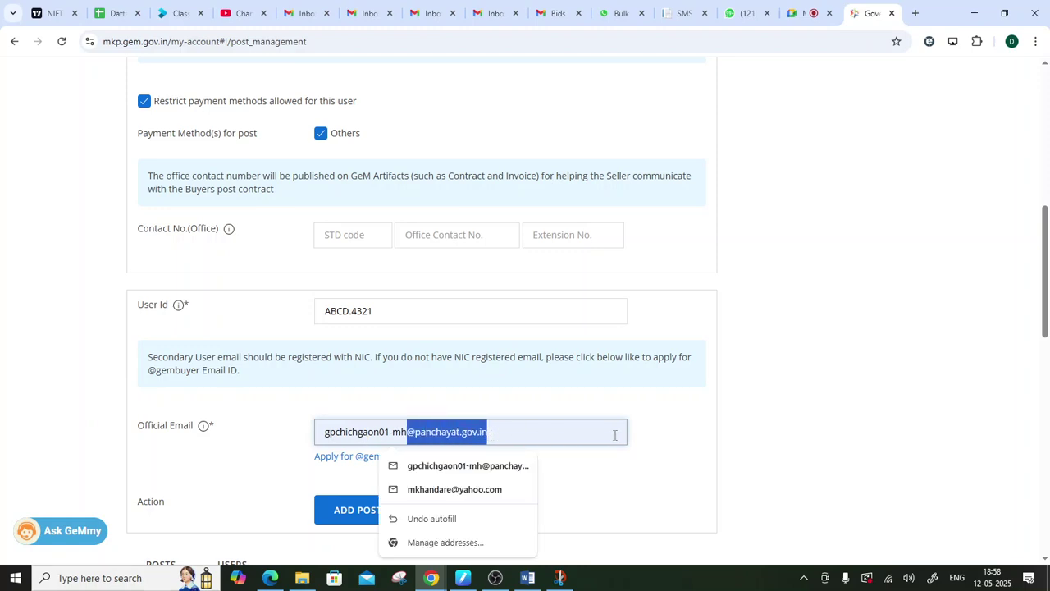
click(743, 388)
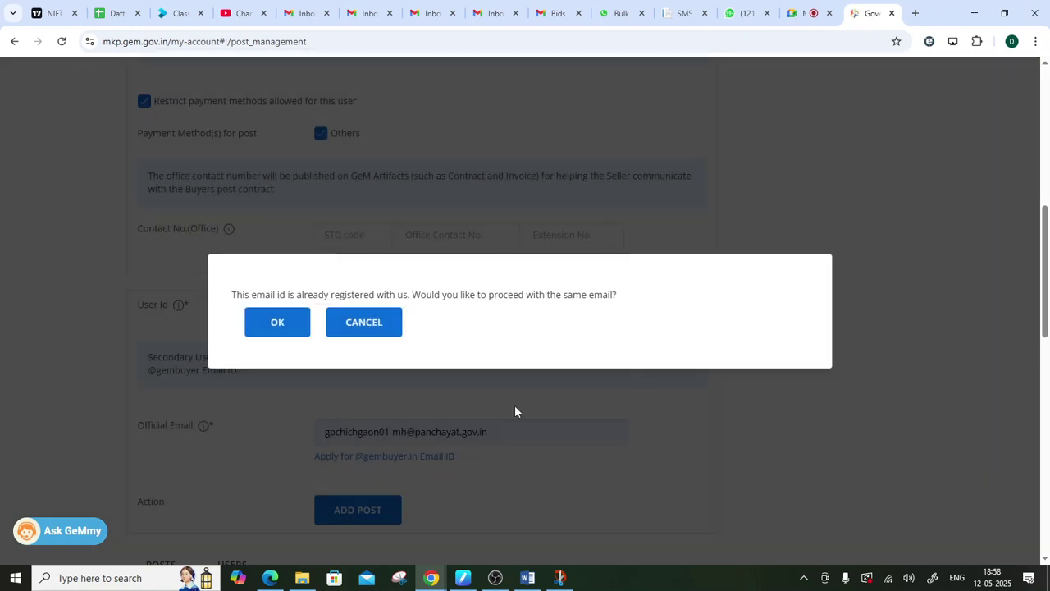
- Cancel the already-registered email, minimise the browser and bring up the notes
click(382, 332)
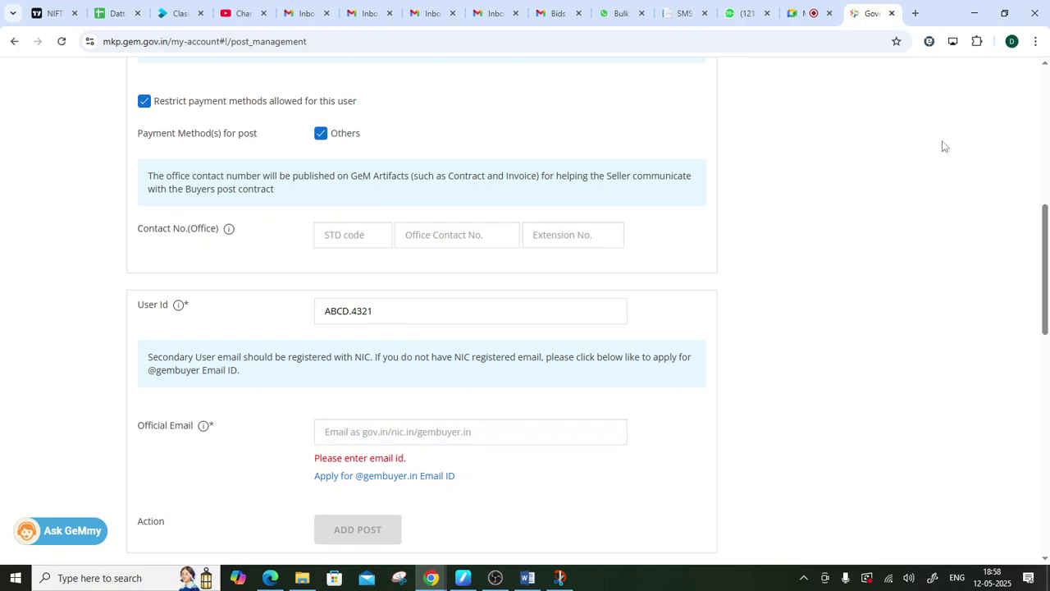
click(974, 13)
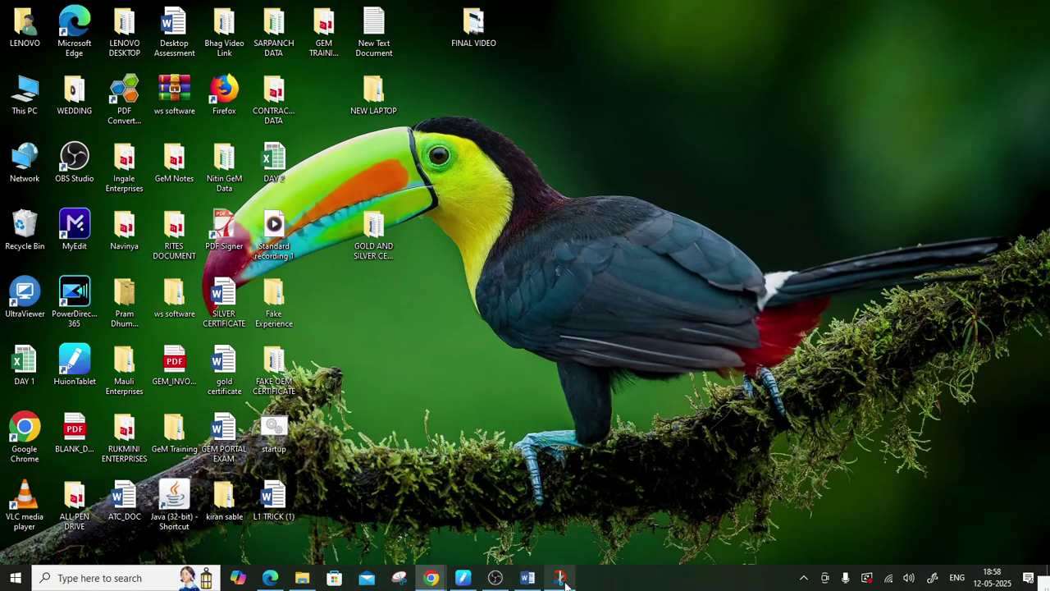
click(561, 577)
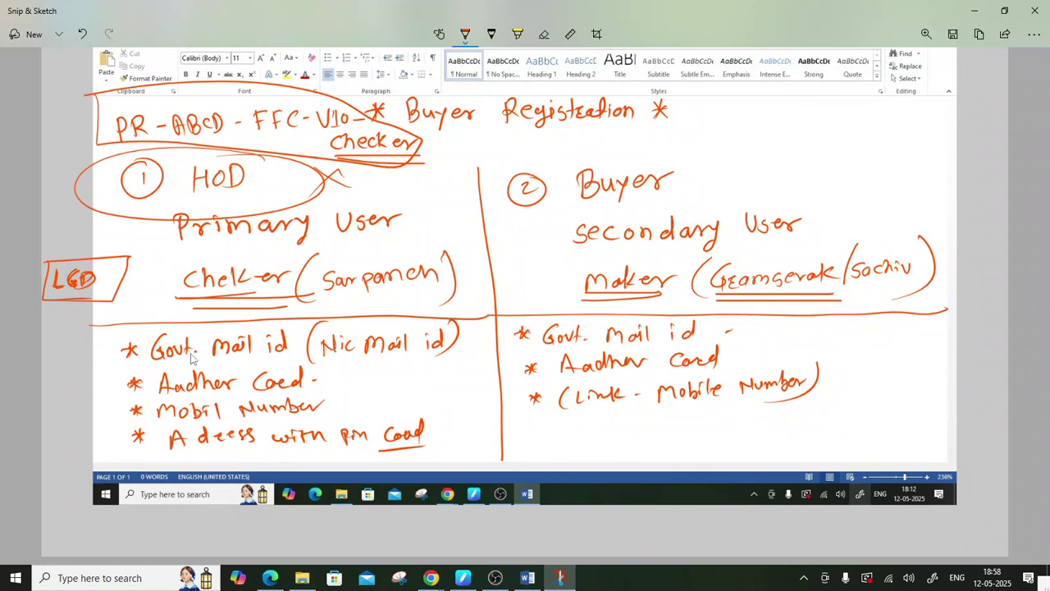
- Box the 'Govt. mail id' lines for the primary and secondary users, then minimise the notes
mouse_move(95, 327)
mouse_down()
mouse_move(92, 361)
mouse_move(363, 366)
mouse_move(468, 358)
mouse_move(470, 323)
mouse_move(250, 313)
mouse_move(82, 323)
mouse_move(146, 361)
mouse_move(345, 371)
mouse_move(466, 353)
mouse_move(461, 322)
mouse_up()
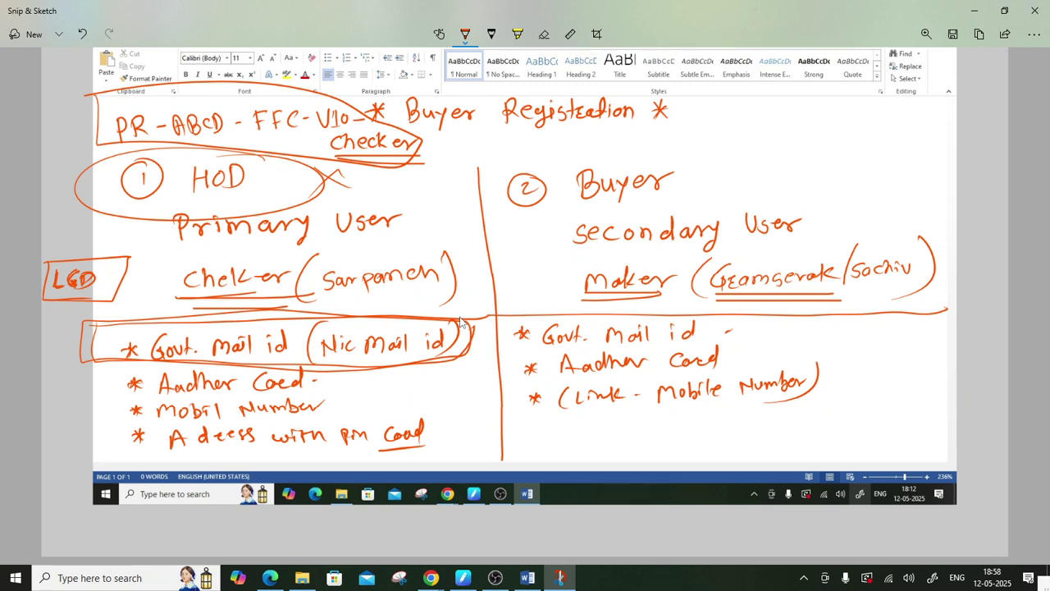
mouse_move(499, 315)
mouse_down()
mouse_move(499, 343)
mouse_move(576, 348)
mouse_move(735, 336)
mouse_move(667, 311)
mouse_move(493, 309)
mouse_move(526, 344)
mouse_move(696, 351)
mouse_move(738, 322)
mouse_move(560, 295)
mouse_up()
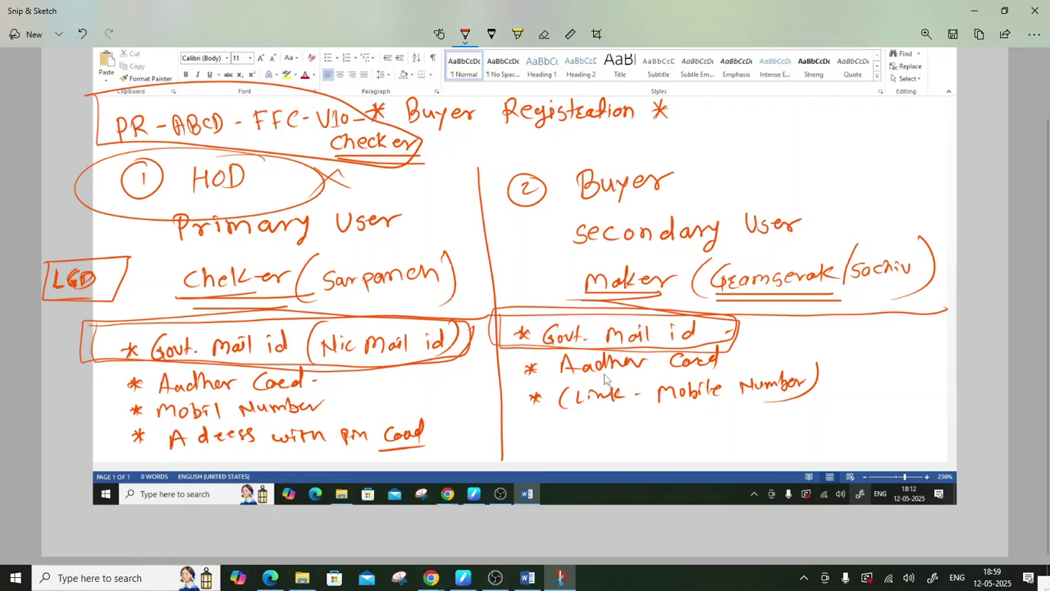
click(984, 10)
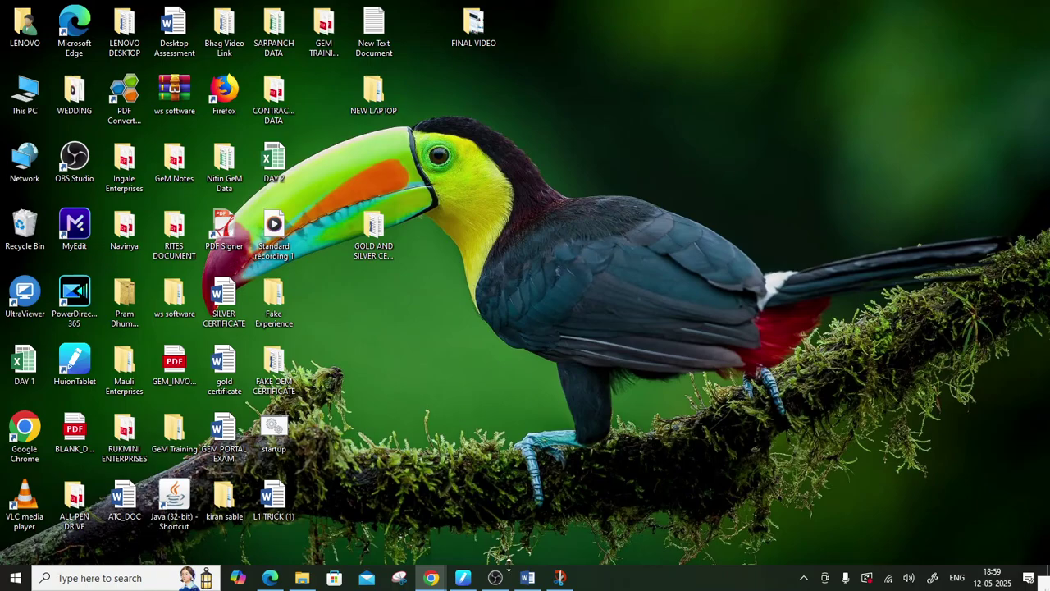
- Restore the GeM form and refill Official Email with the saved panchayat.gov.in address
mouse_move(431, 577)
click(382, 552)
click(345, 435)
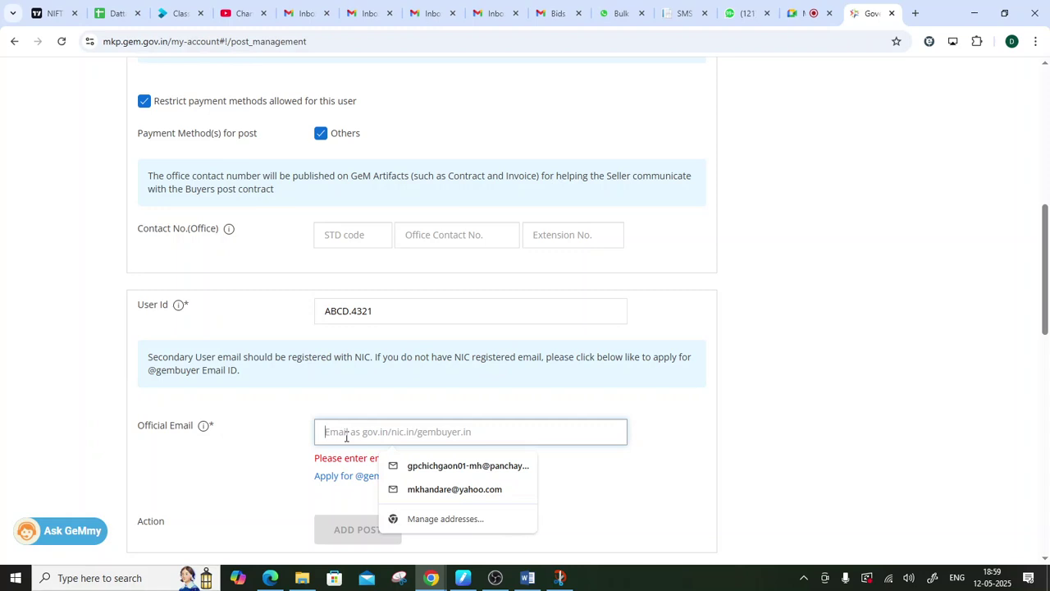
click(443, 465)
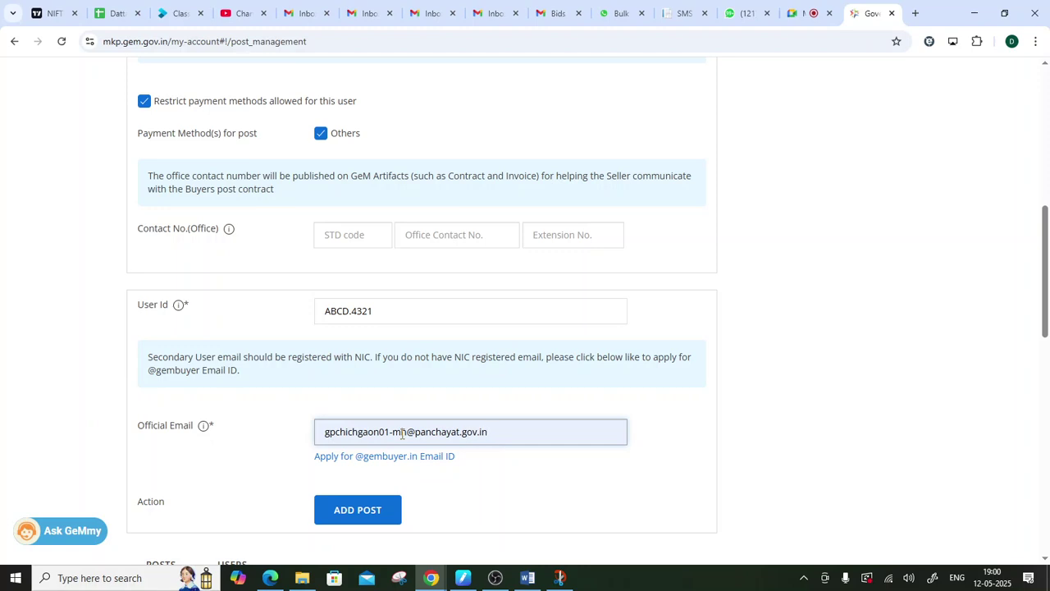
drag(406, 312, 321, 309)
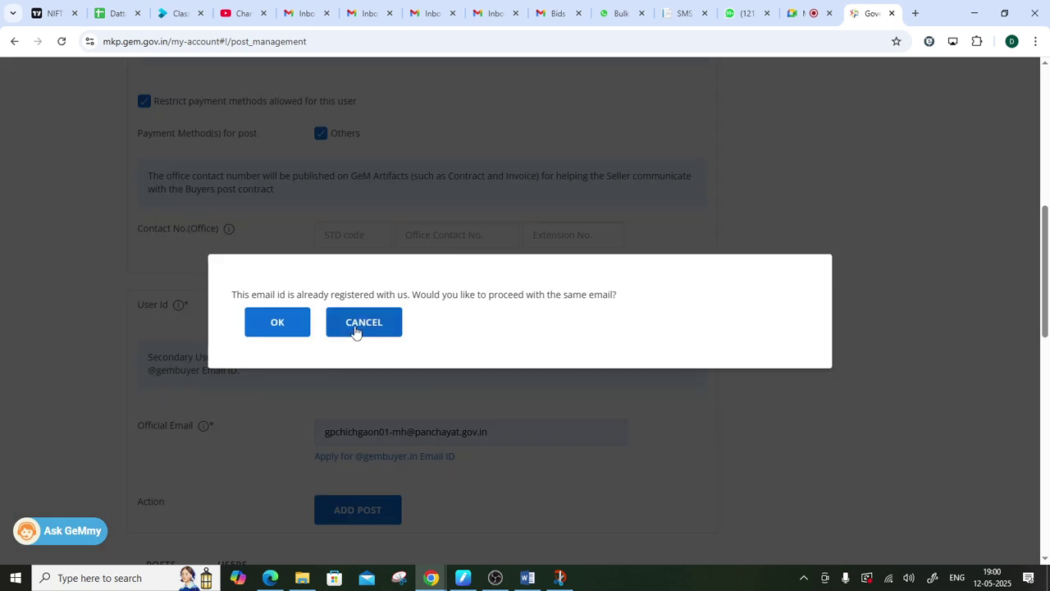
- Cancel the already-registered email again and minimise the browser
click(361, 324)
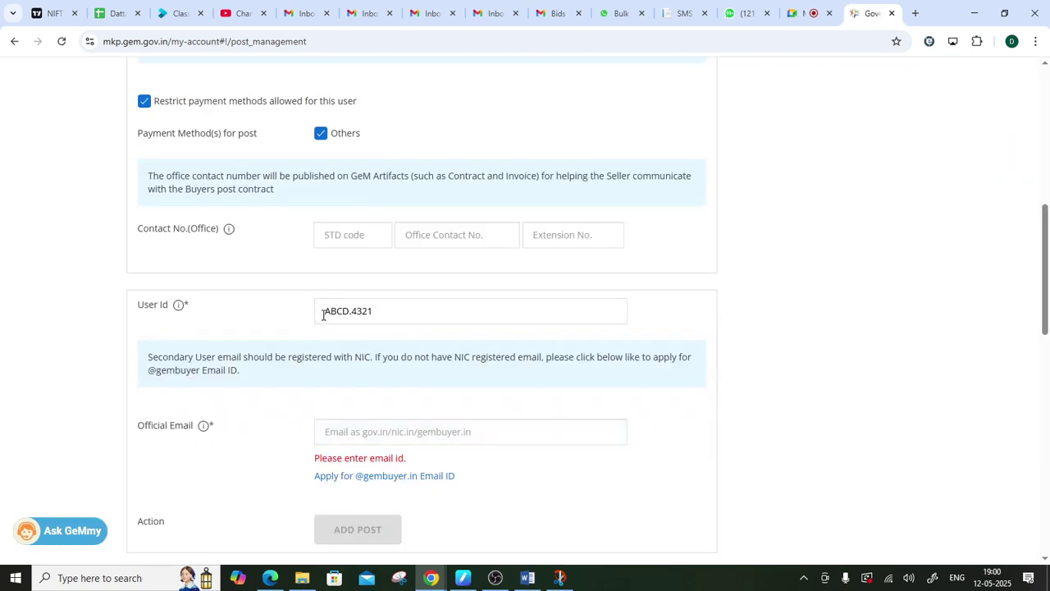
drag(323, 313, 416, 315)
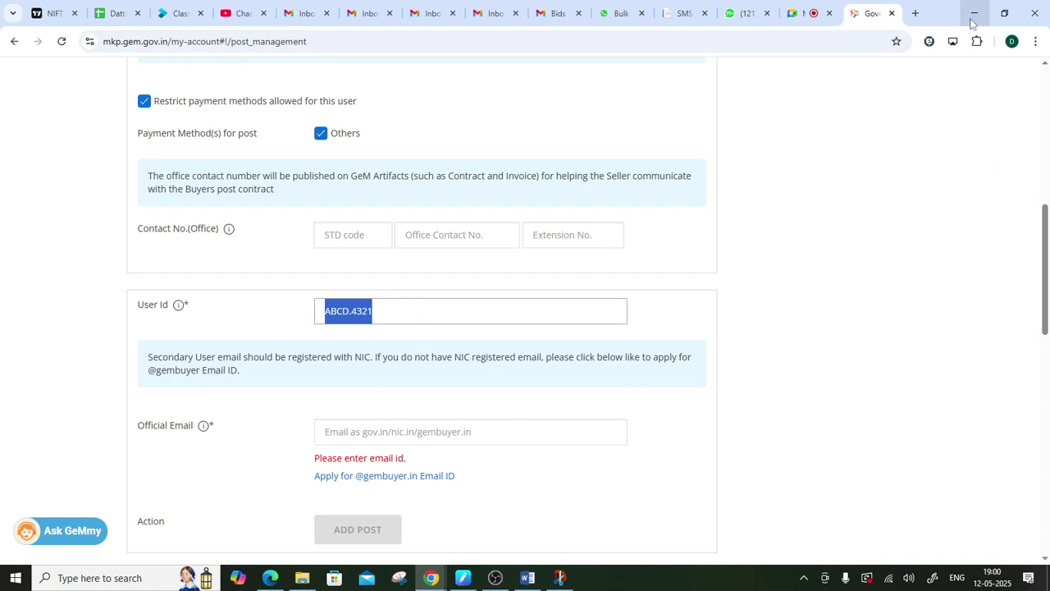
click(974, 13)
- In the notes, underline 'Nic Mail id' again and circle the arrow after the secondary Govt. Mail id
click(560, 577)
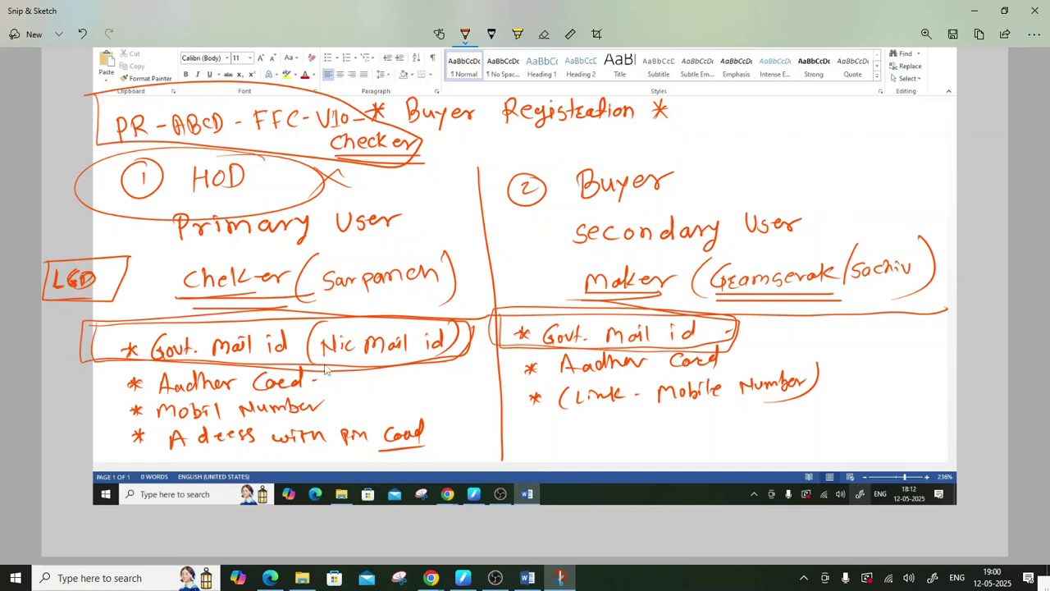
mouse_move(327, 366)
mouse_down()
mouse_move(358, 361)
mouse_move(316, 367)
mouse_move(433, 359)
mouse_up()
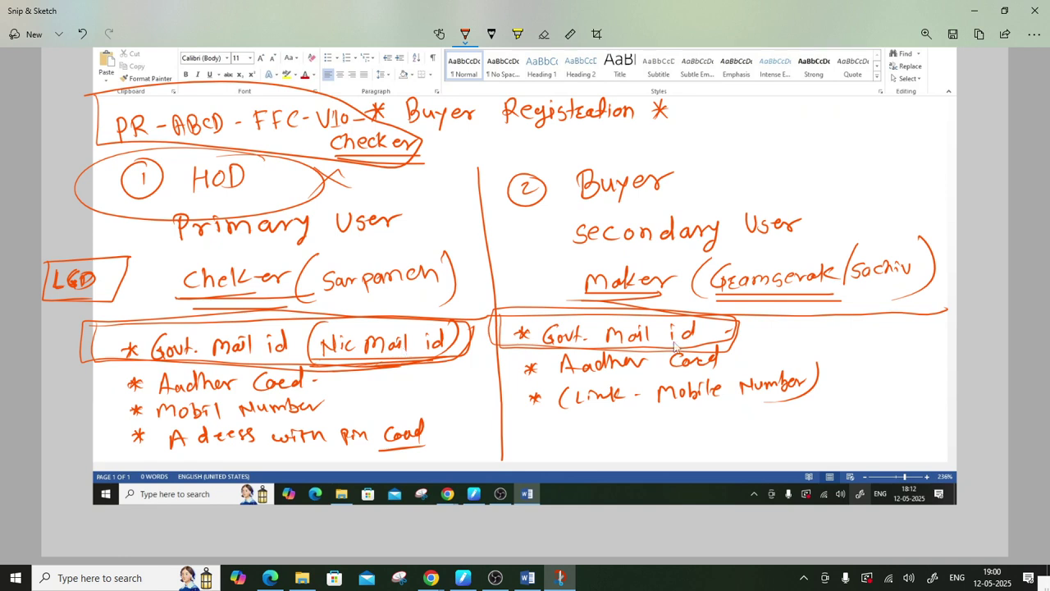
drag(717, 331, 755, 332)
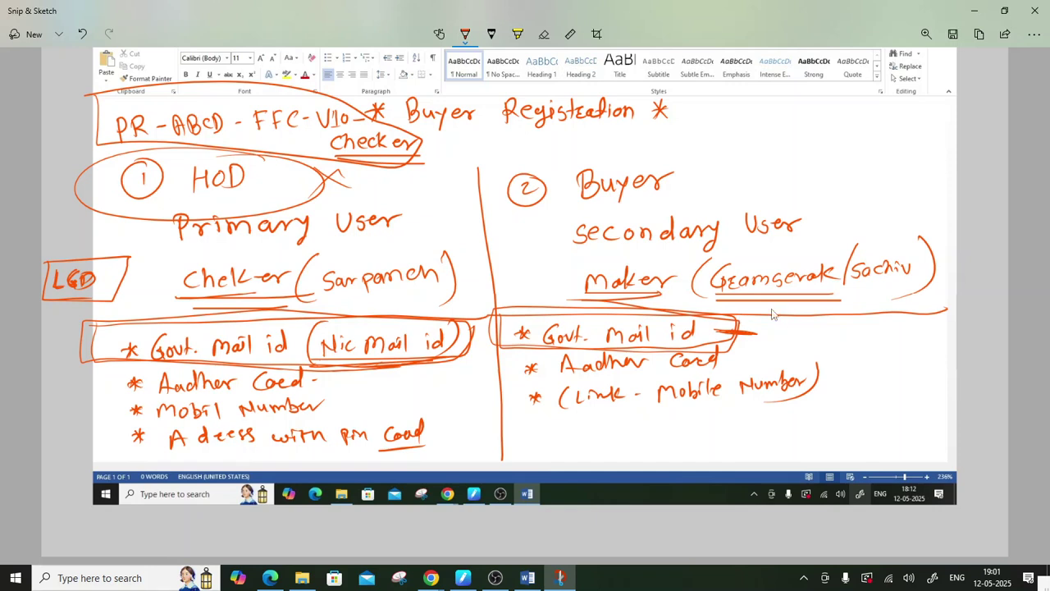
drag(748, 317, 734, 318)
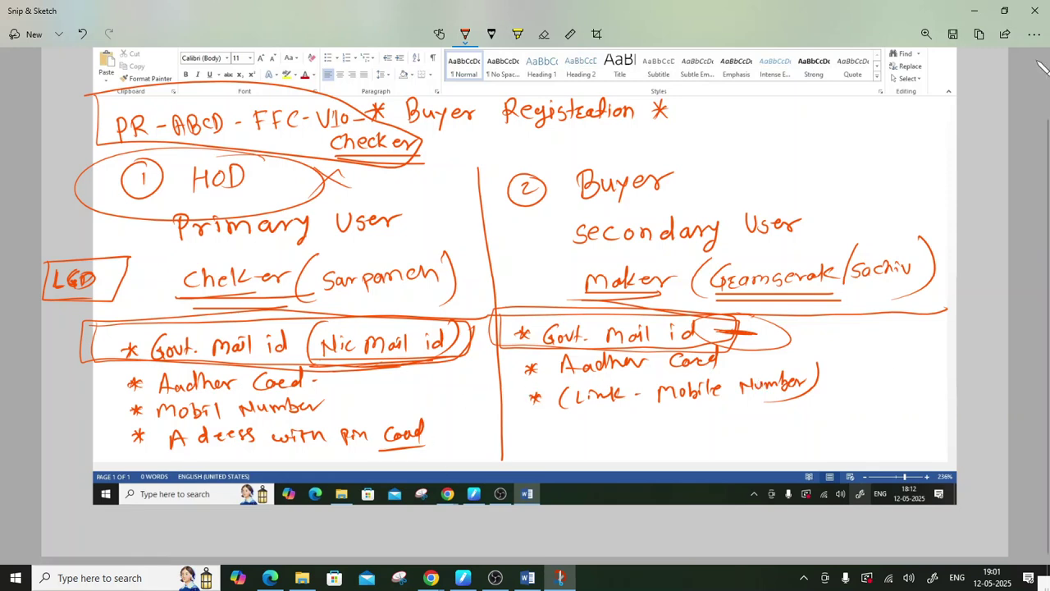
- Minimise the notes, go back to the GeM form's empty Official Email field, and start a new tab
click(975, 10)
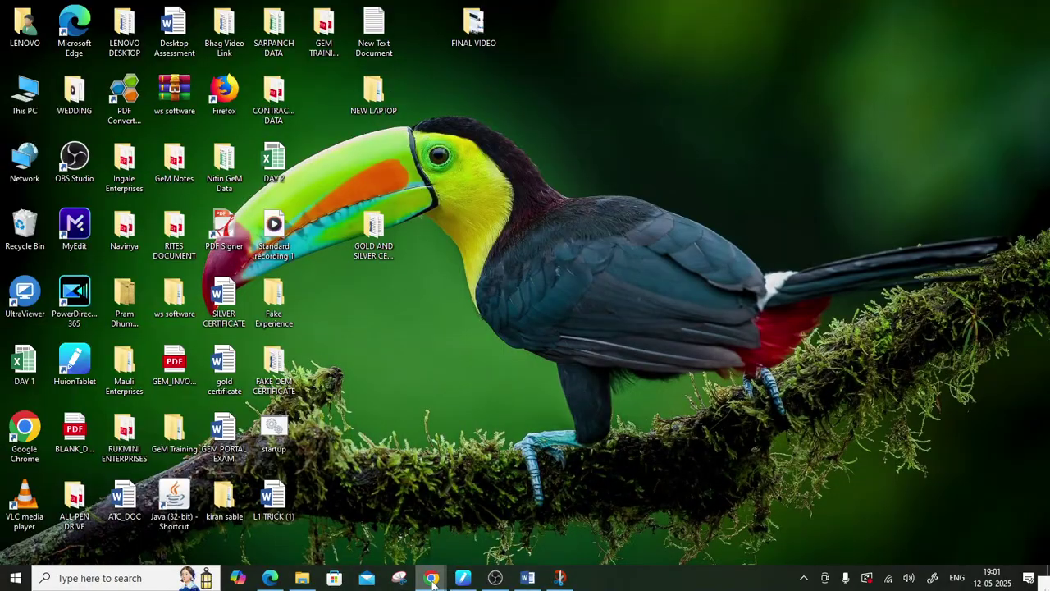
mouse_move(430, 577)
click(375, 522)
scroll(480, 398, down, 2)
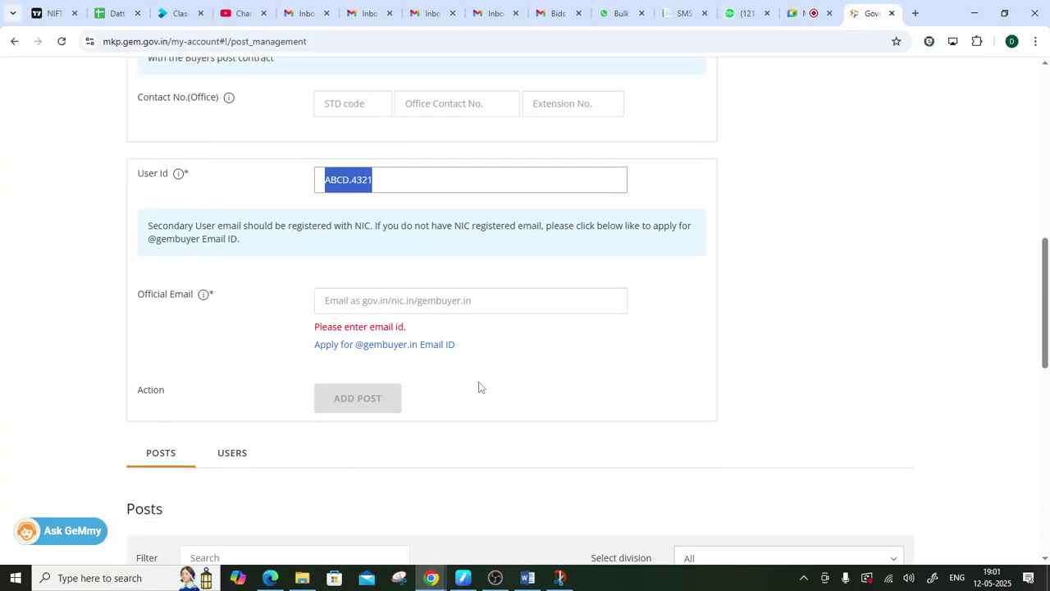
click(364, 302)
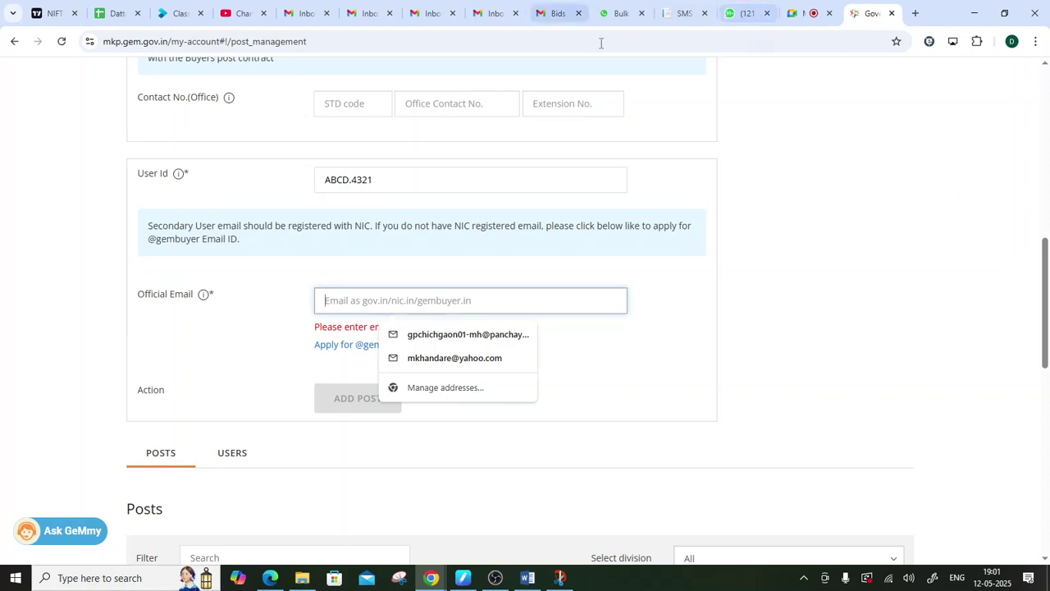
click(916, 14)
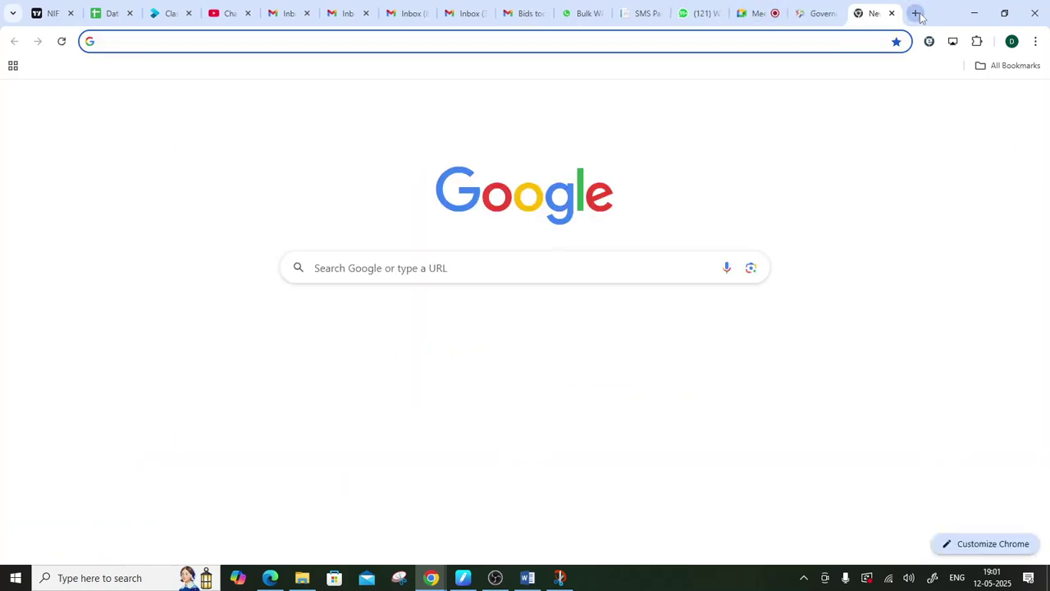
- Search Google for 'gov mail' and open the email.gov.in sign-in site
text(GOV)
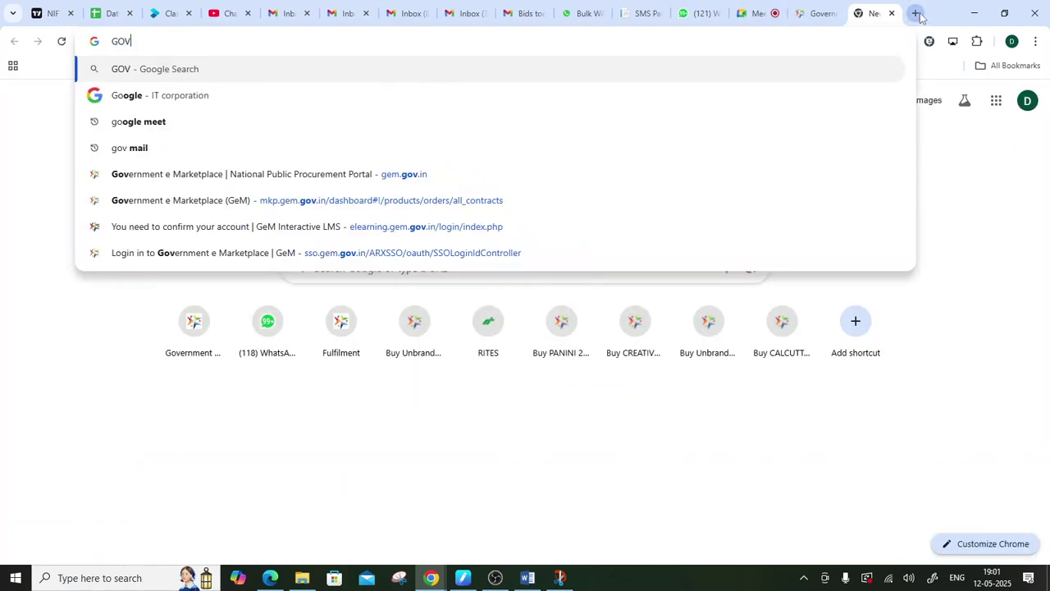
key(Down)
key(Return)
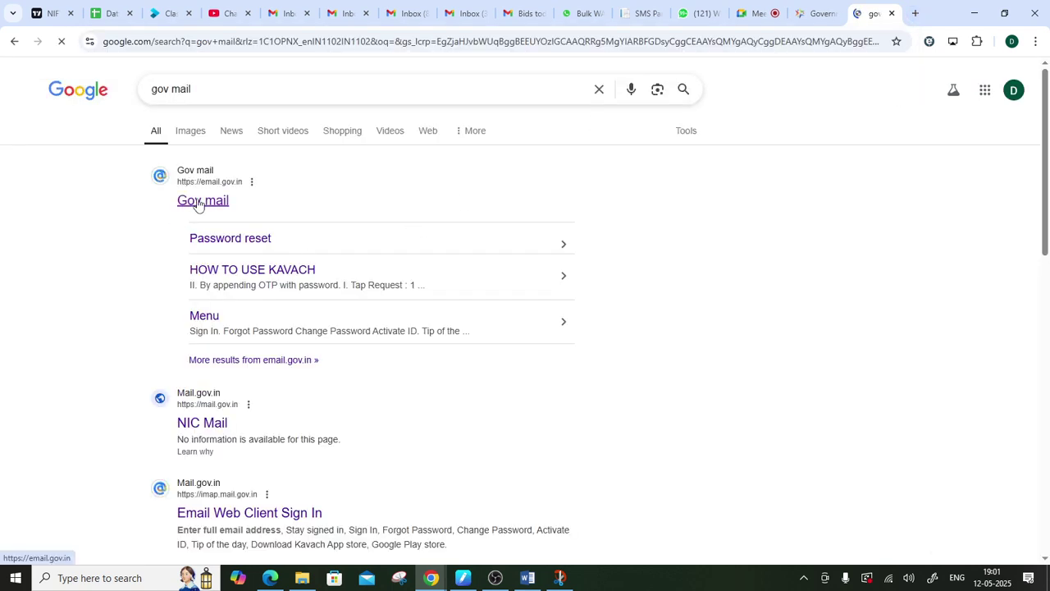
click(214, 205)
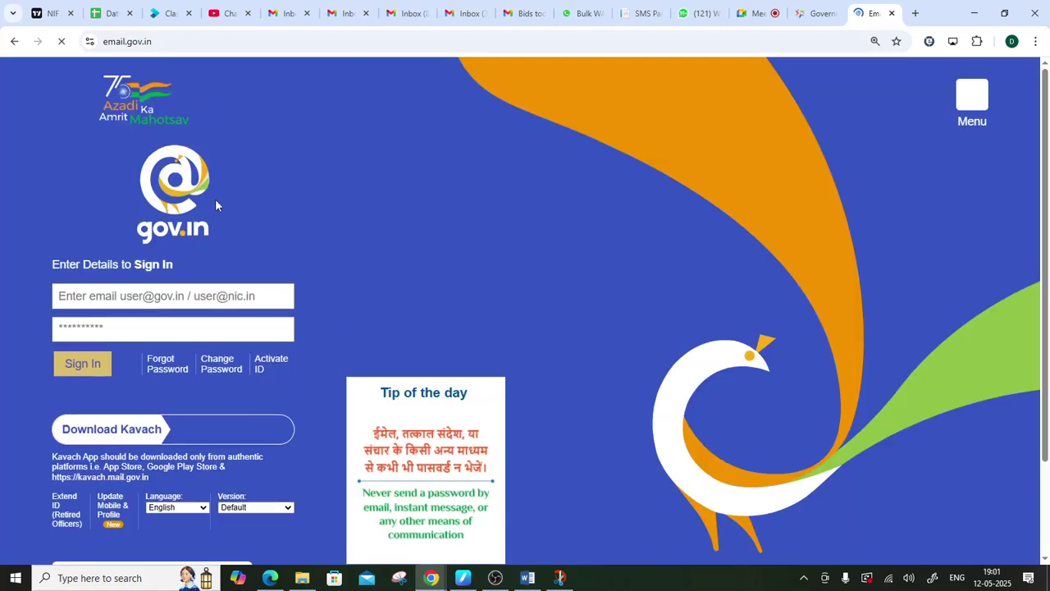
click(182, 33)
click(190, 35)
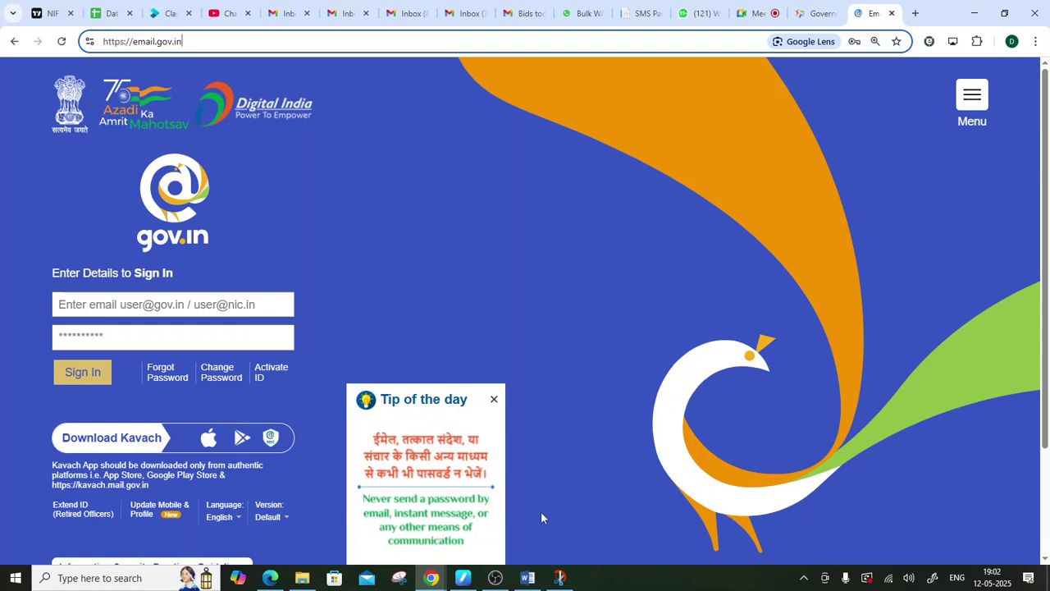
- Check the saved addresses for GeM's Official Email field, then return to email.gov.in
click(817, 13)
click(370, 302)
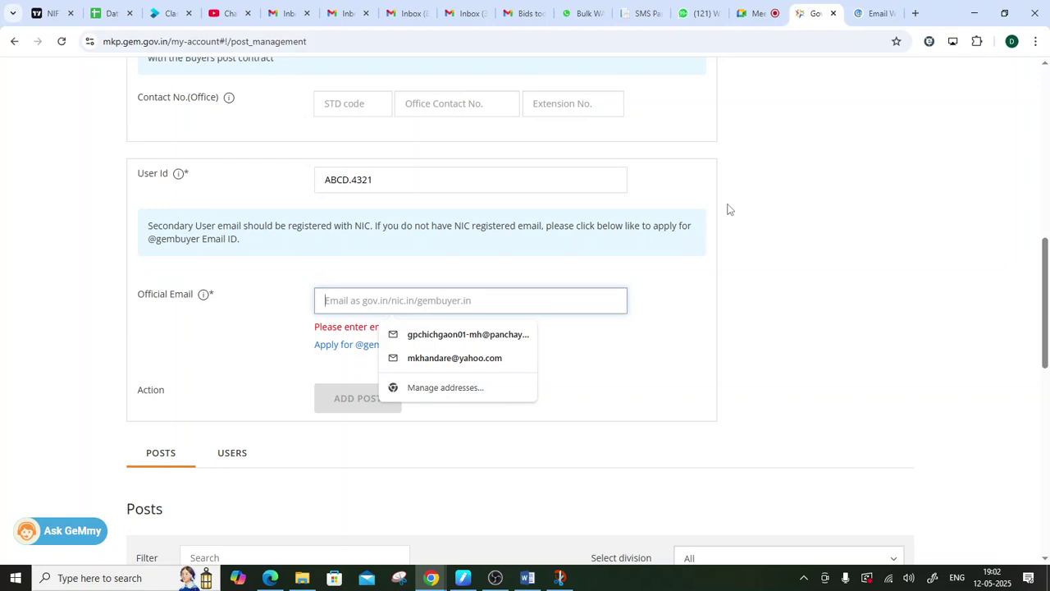
click(871, 19)
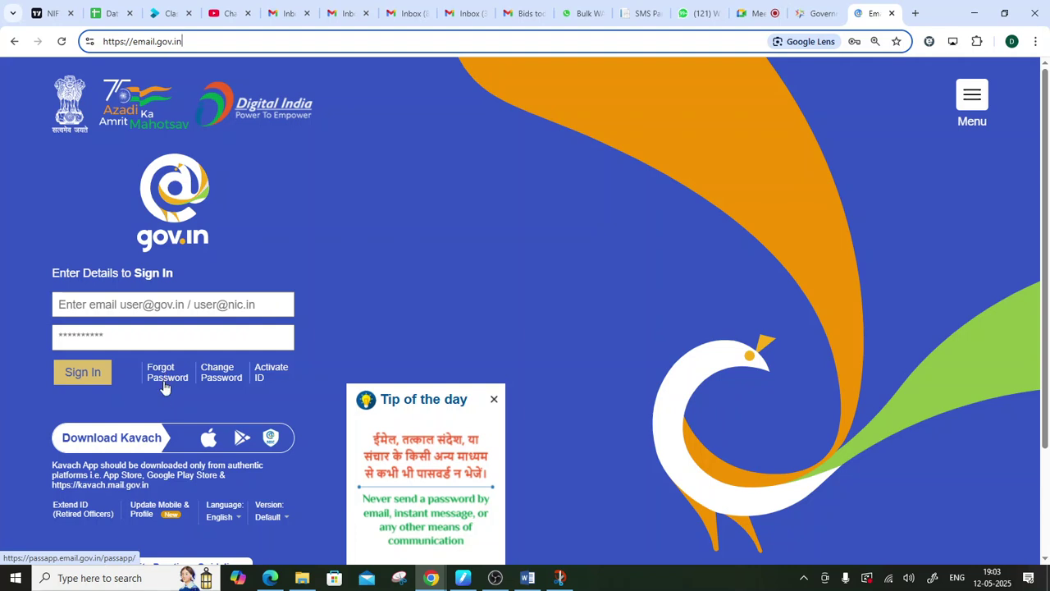
- Open the Forgot Password recovery page and highlight the autofilled email address
click(165, 376)
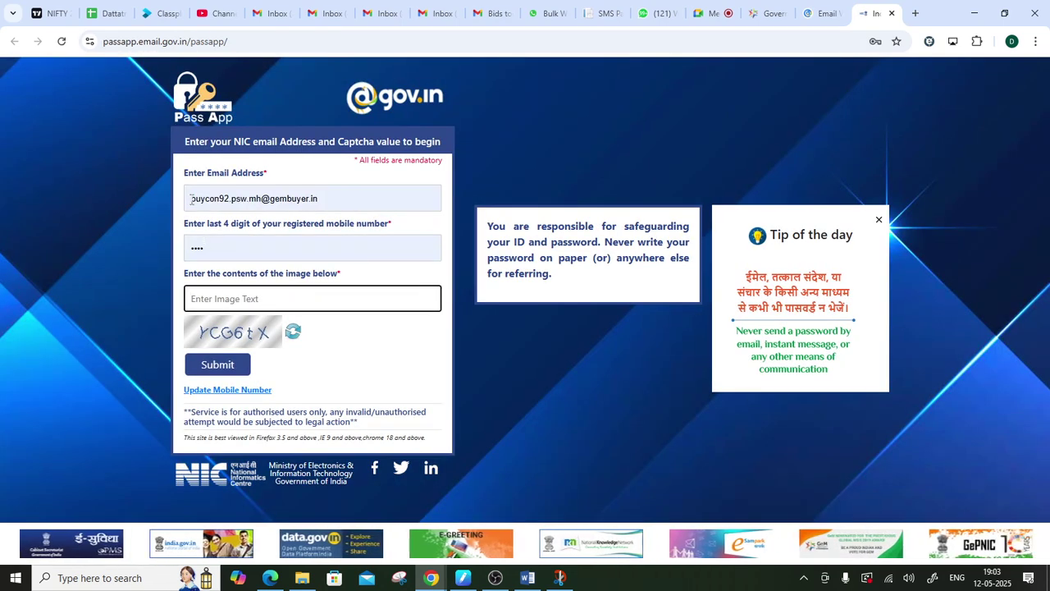
drag(191, 199, 324, 199)
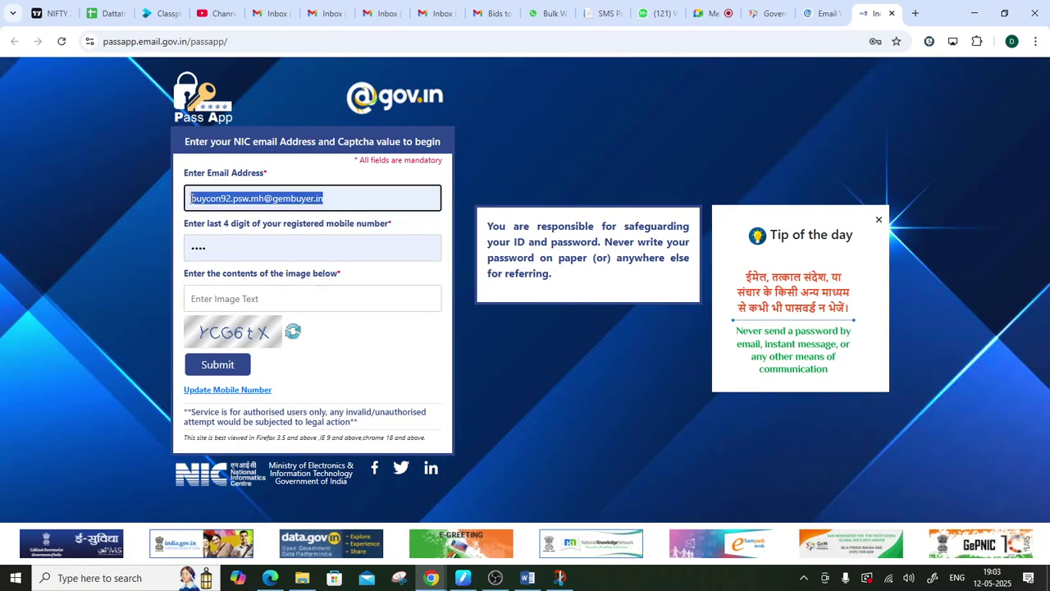
click(334, 198)
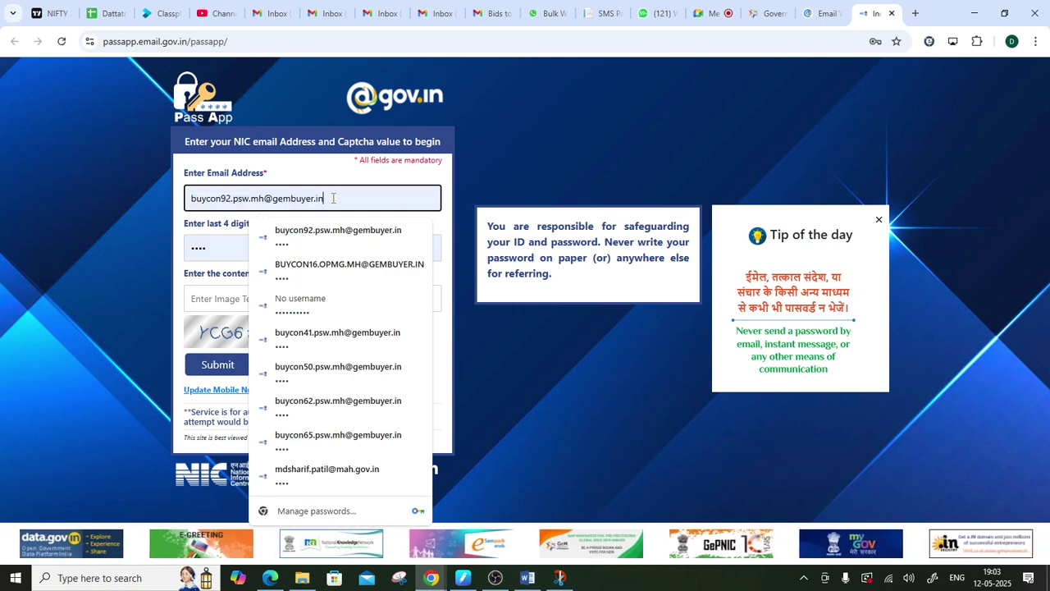
drag(190, 198, 326, 201)
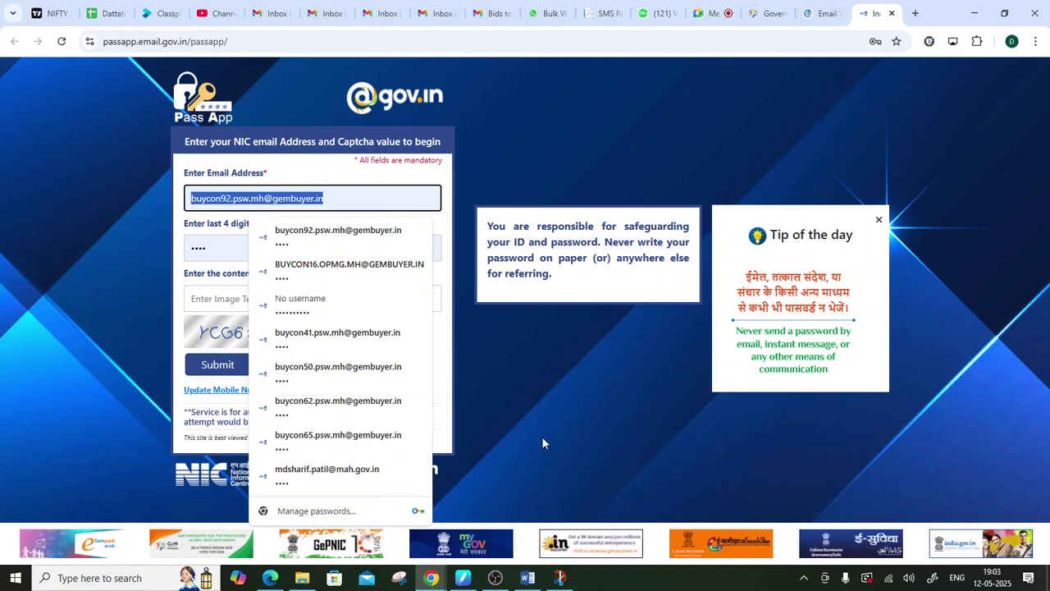
- In the notes, double-underline HOD and Buyer and outline the Nic Mail id row
click(563, 583)
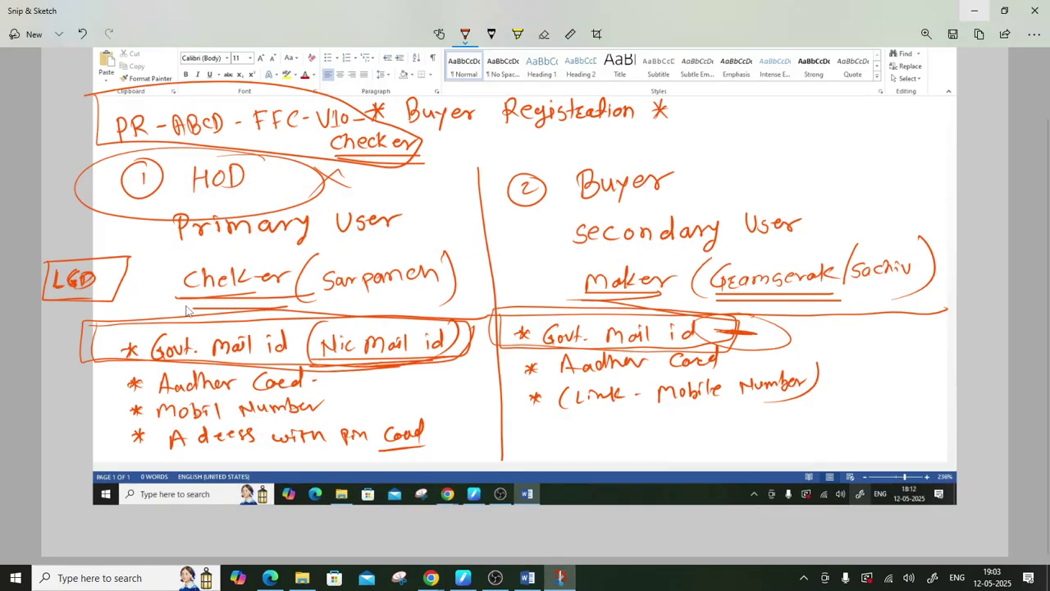
drag(169, 195, 236, 197)
drag(172, 203, 242, 204)
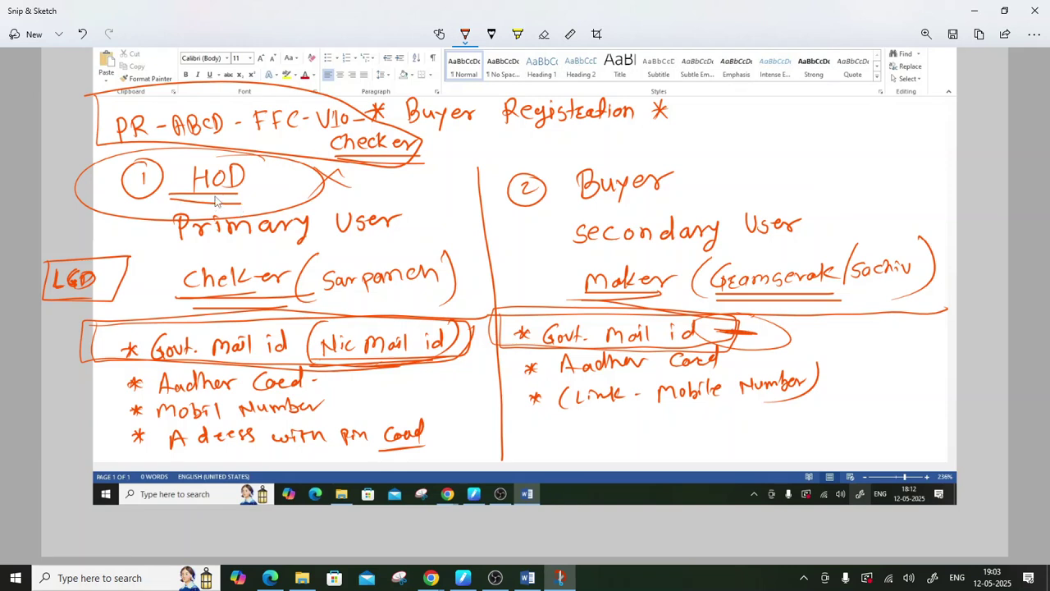
mouse_move(141, 328)
mouse_down()
mouse_move(90, 338)
mouse_move(165, 366)
mouse_move(463, 361)
mouse_up()
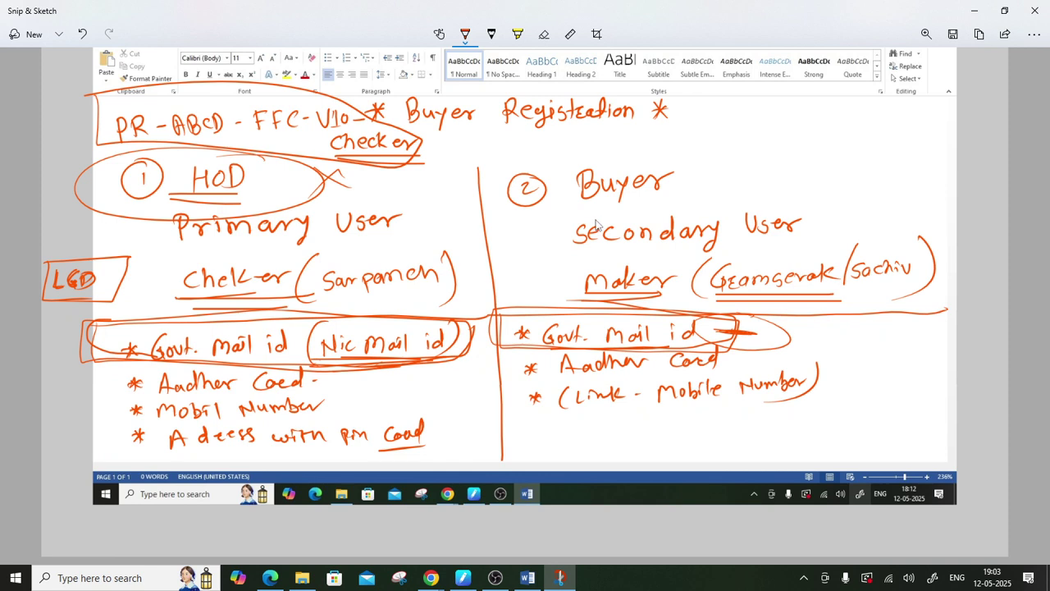
drag(568, 204, 693, 203)
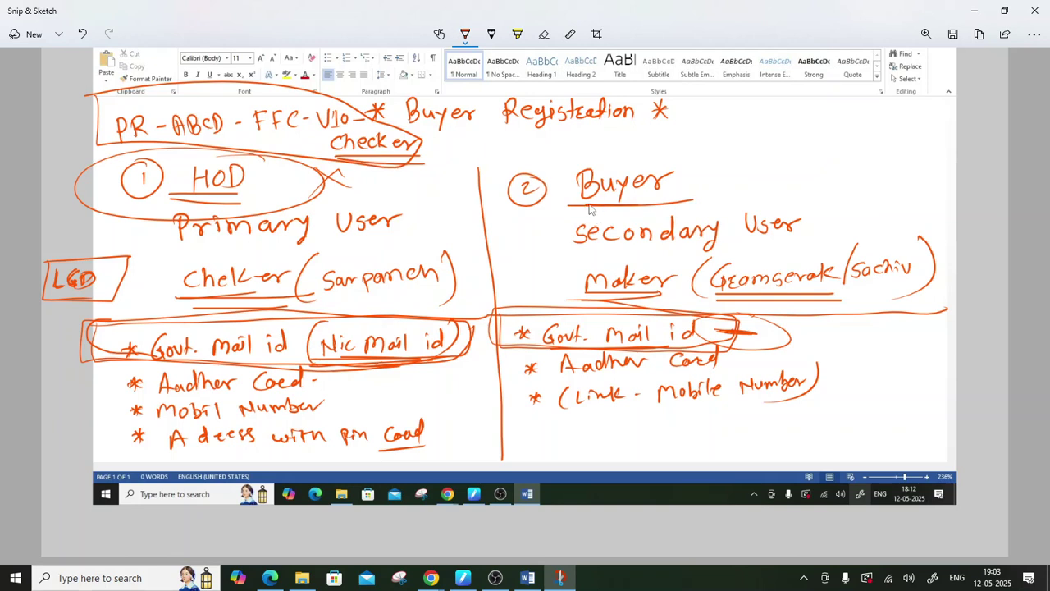
drag(591, 206, 676, 212)
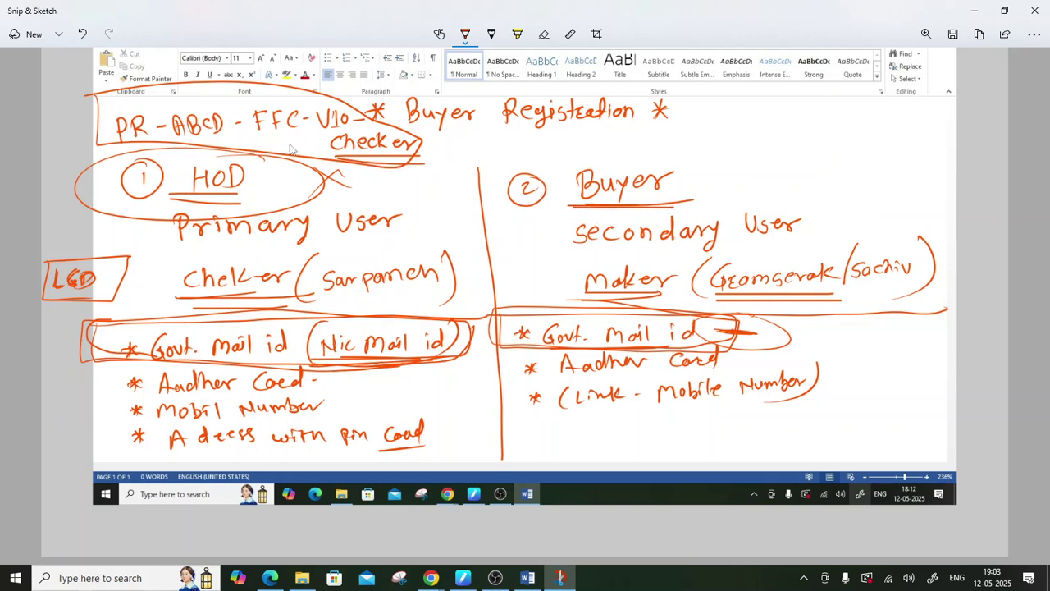
drag(174, 202, 253, 205)
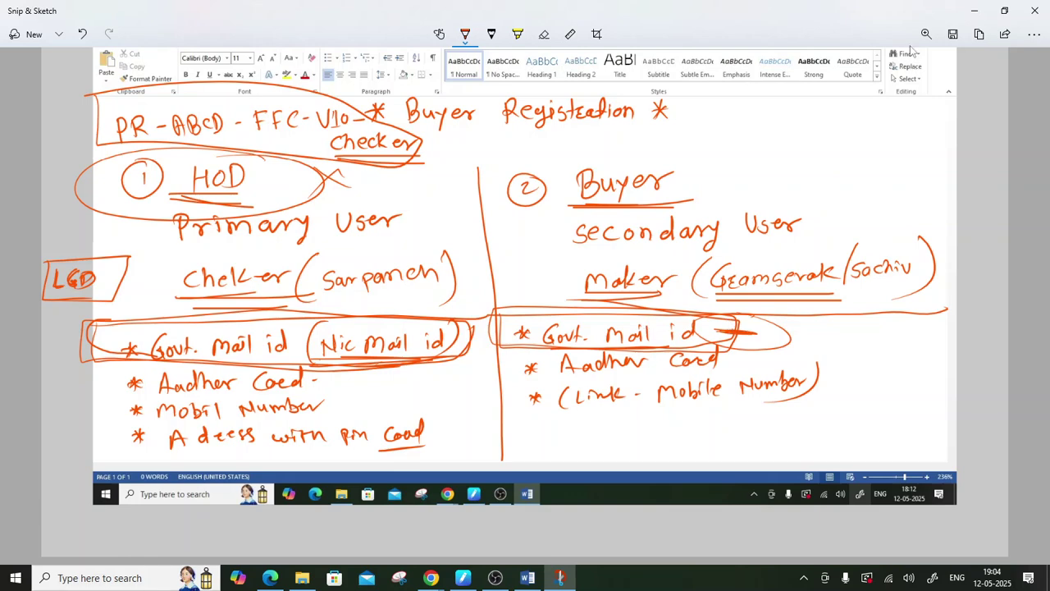
click(974, 10)
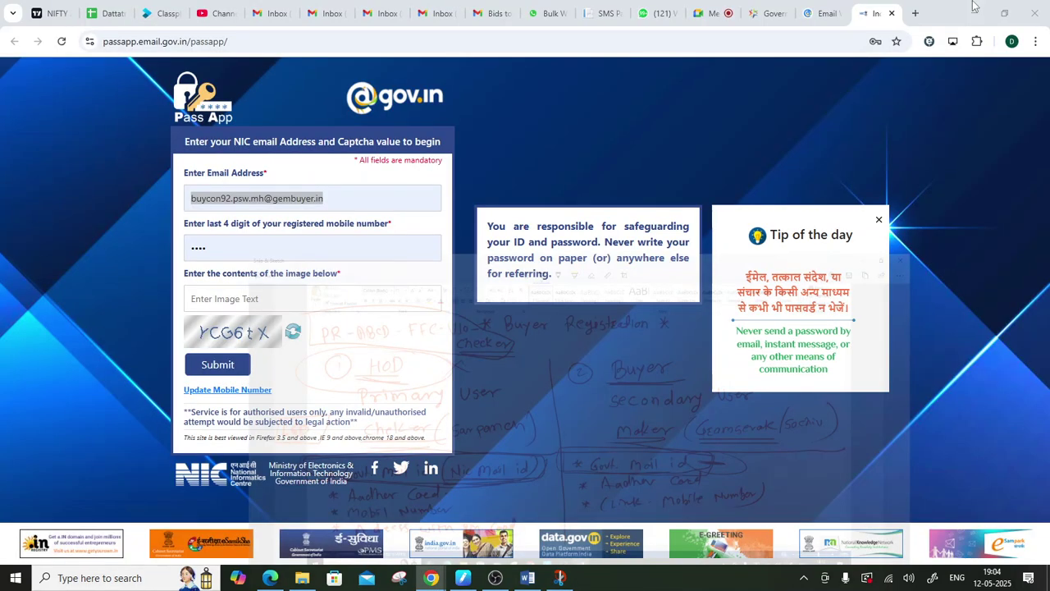
click(355, 201)
click(209, 250)
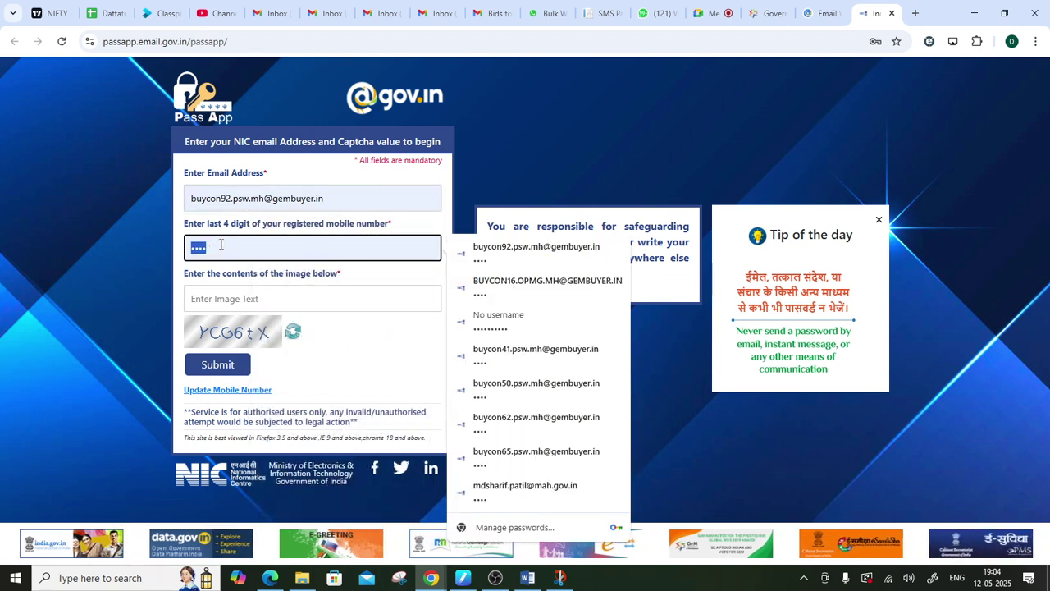
drag(207, 224, 253, 230)
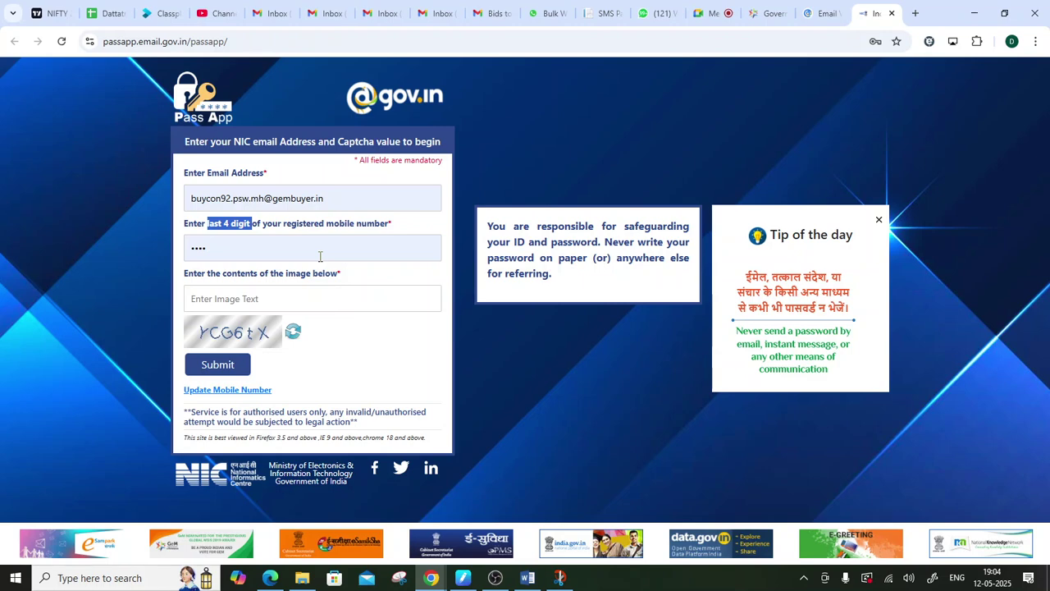
click(294, 296)
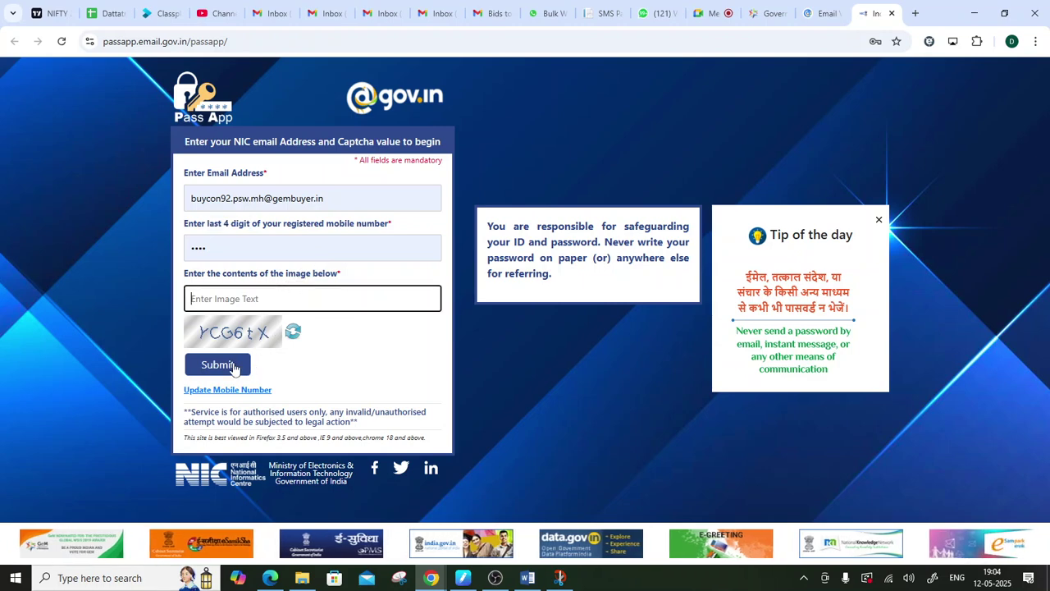
click(215, 250)
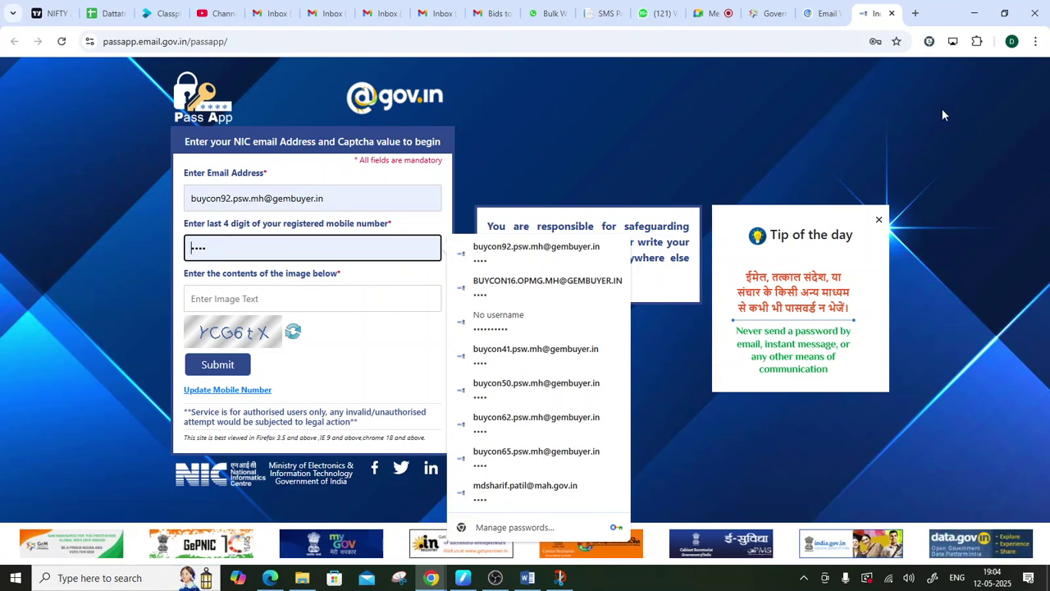
click(561, 577)
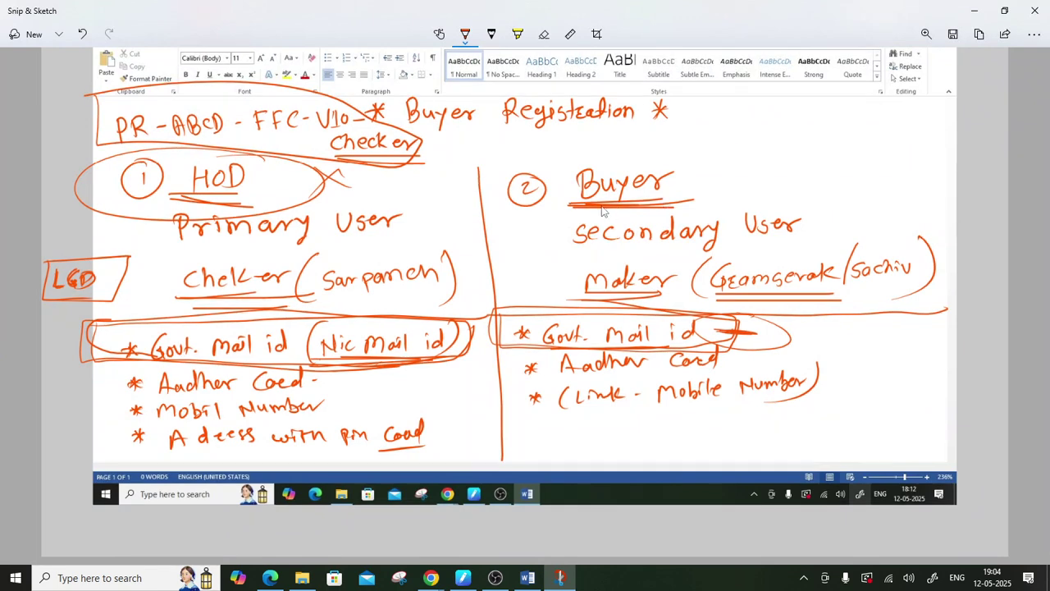
- Thicken the underline under Buyer and minimise the notes
drag(599, 203, 703, 200)
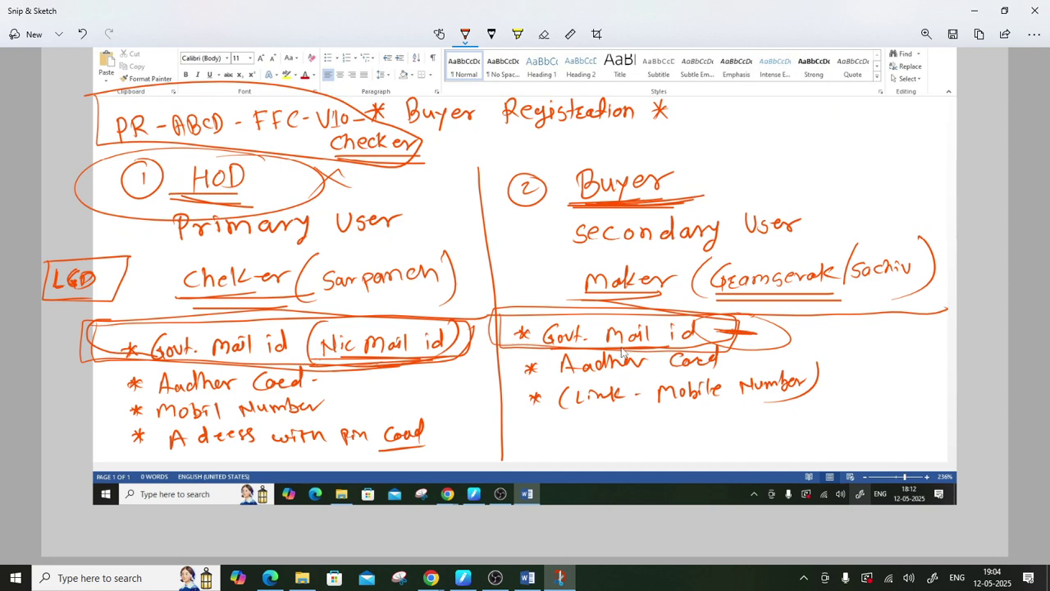
click(985, 10)
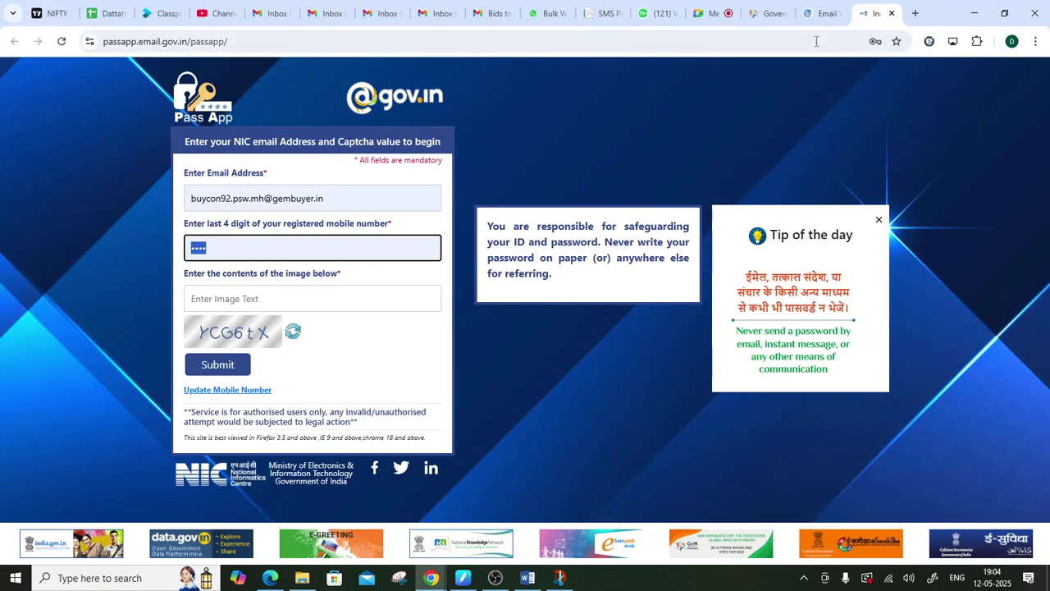
- Select the email address on the Pass App form, then return to the email.gov.in sign-in page
click(820, 13)
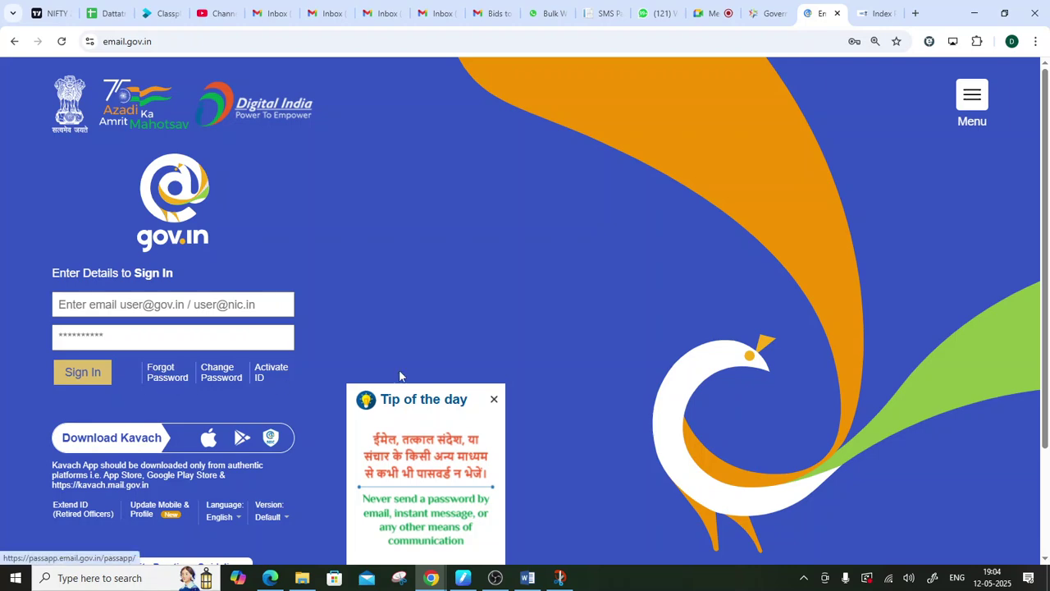
click(873, 13)
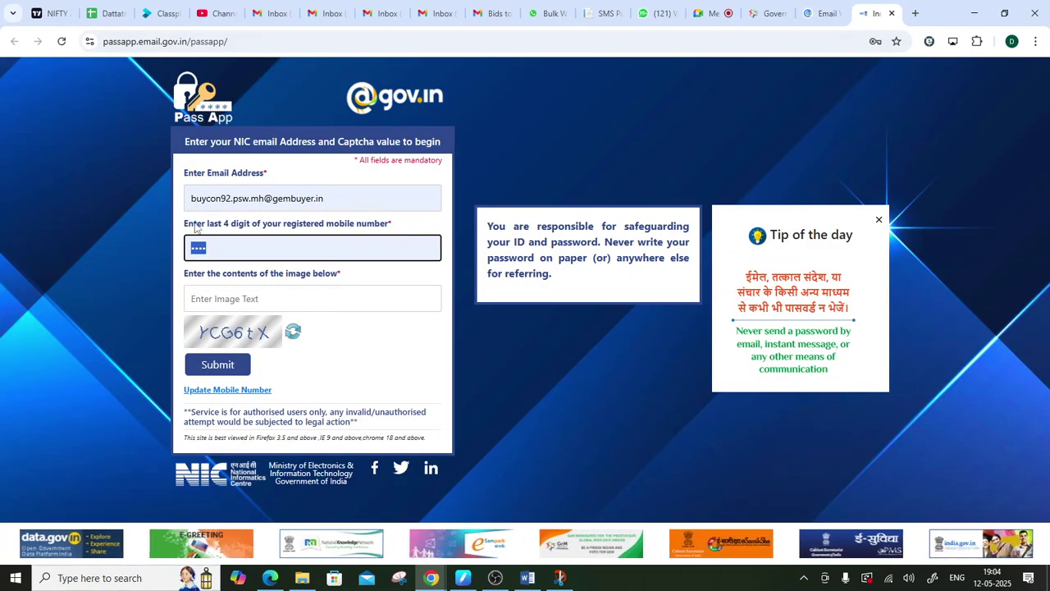
drag(194, 198, 340, 192)
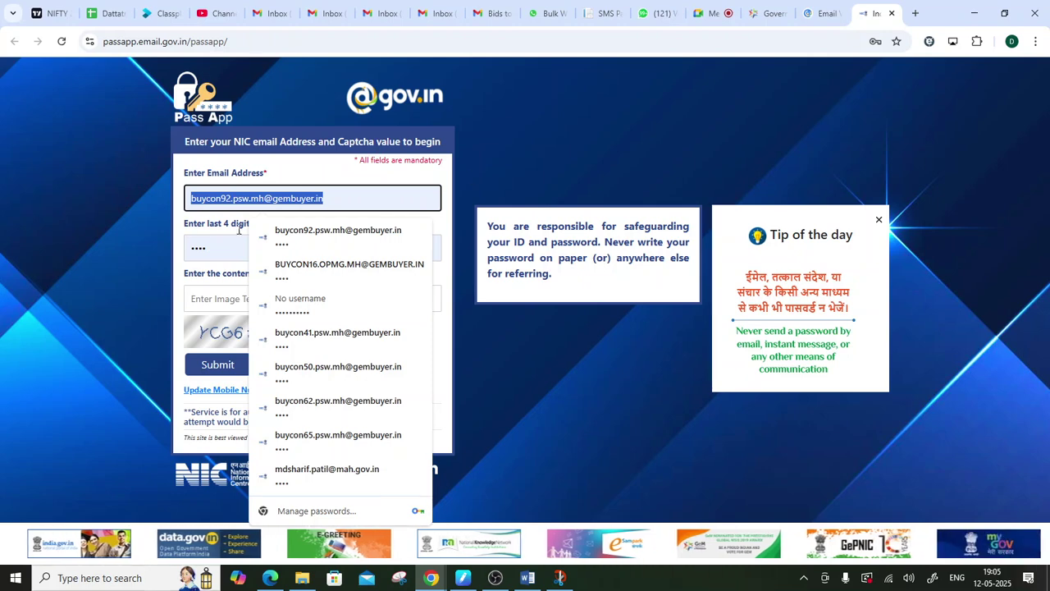
click(819, 9)
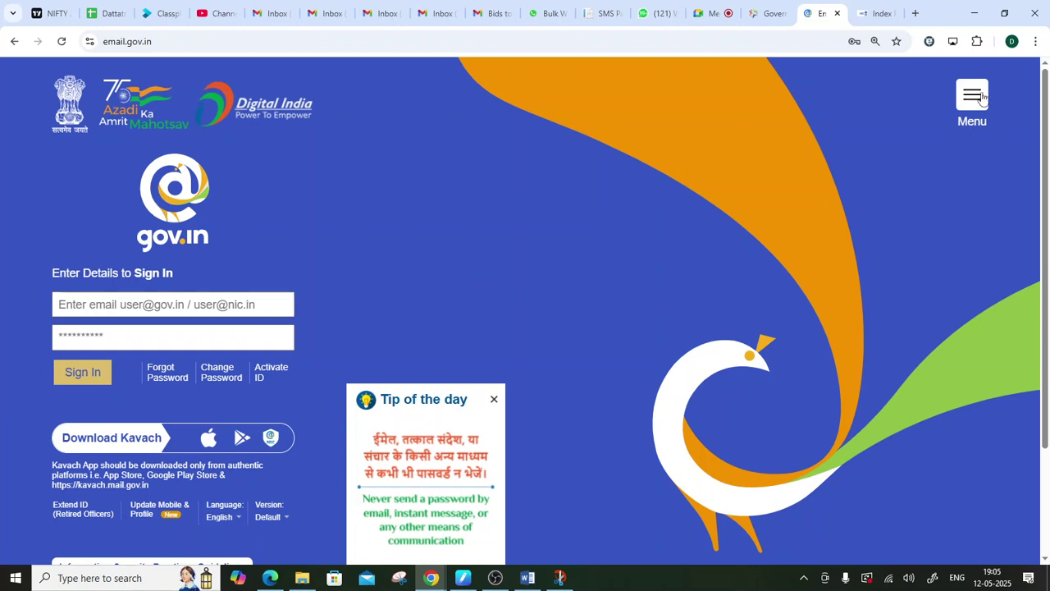
- Search Google for 'kavach app' in a new tab and open the Kavach Authentication listing on Google Play
click(917, 12)
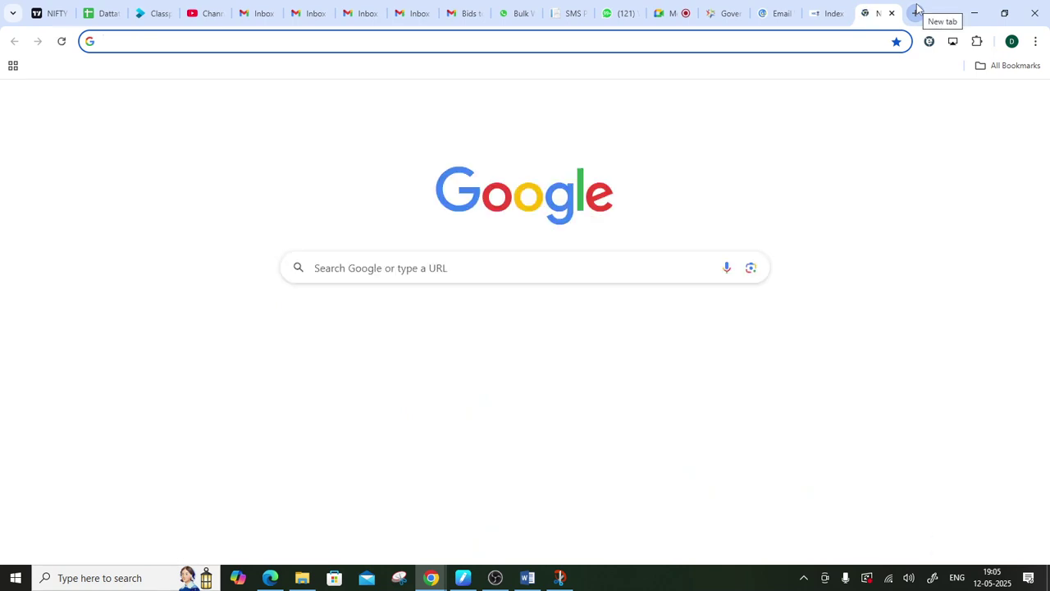
text(KA)
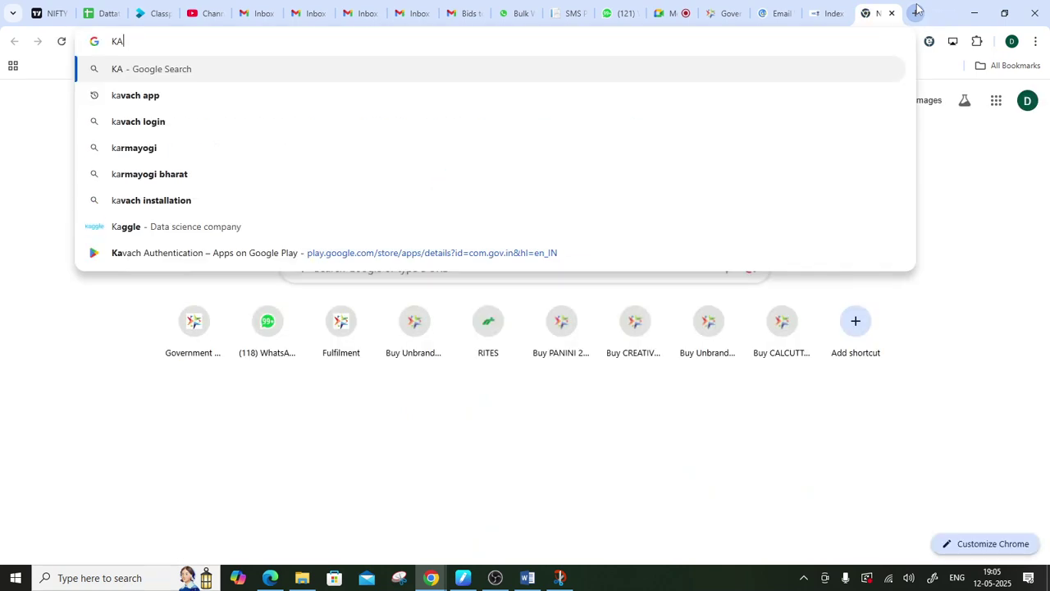
key(Down)
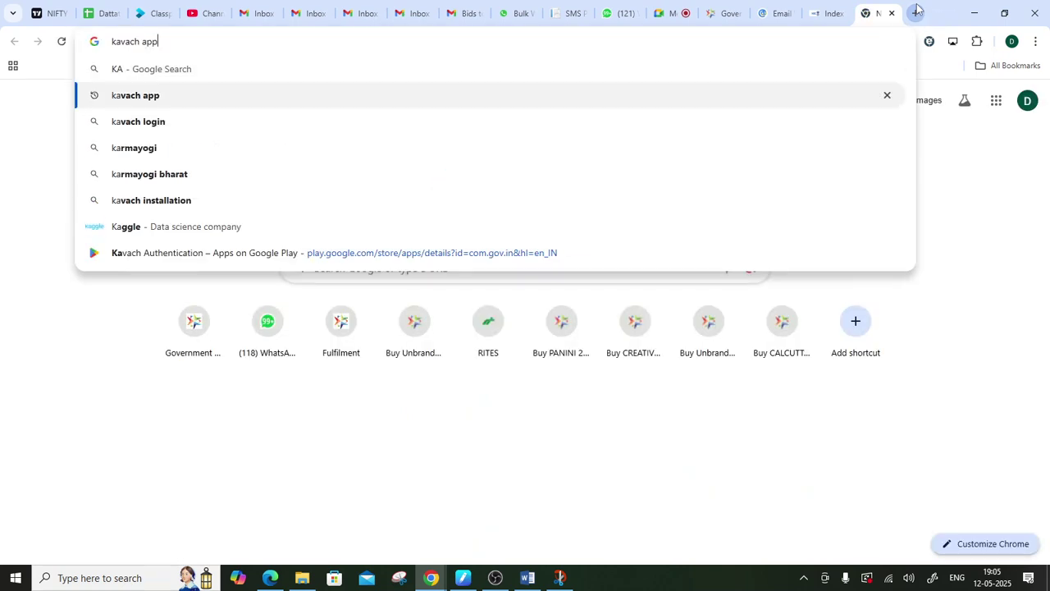
key(Return)
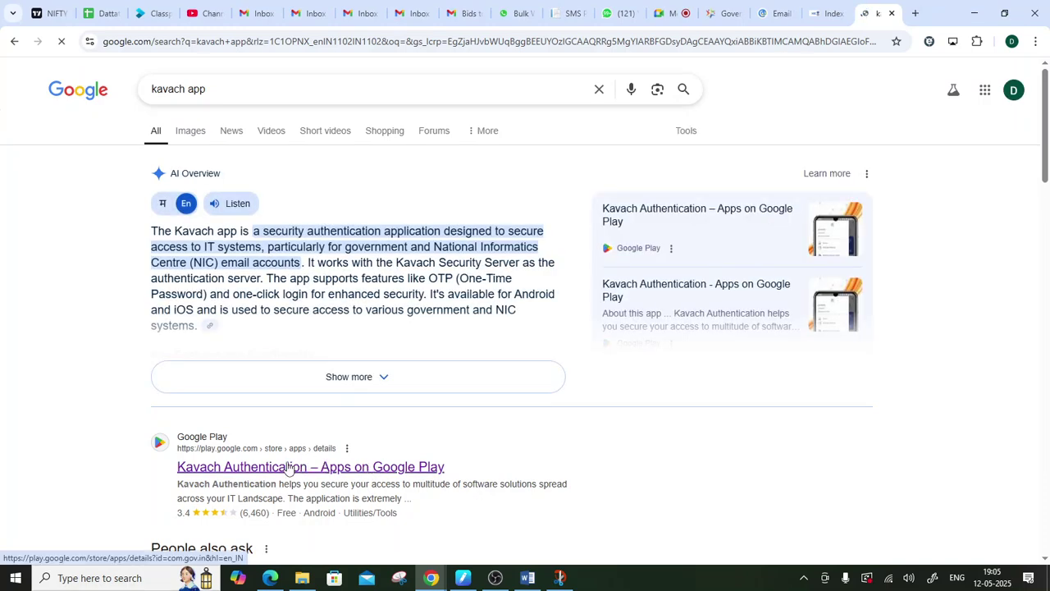
click(288, 468)
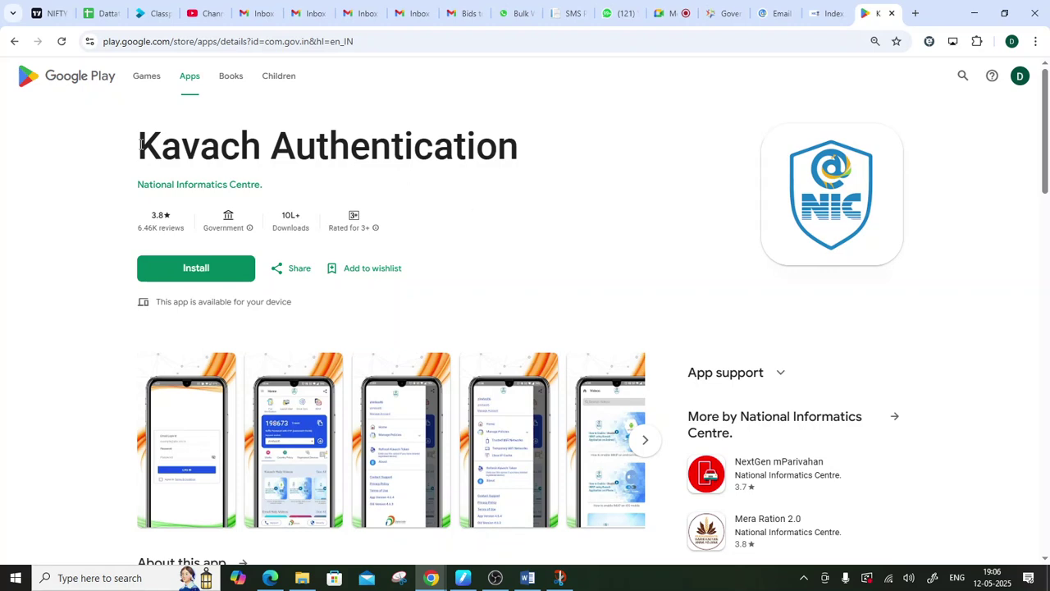
- Enlarge the first Kavach Authentication screenshot and advance to the home-screen image
click(775, 13)
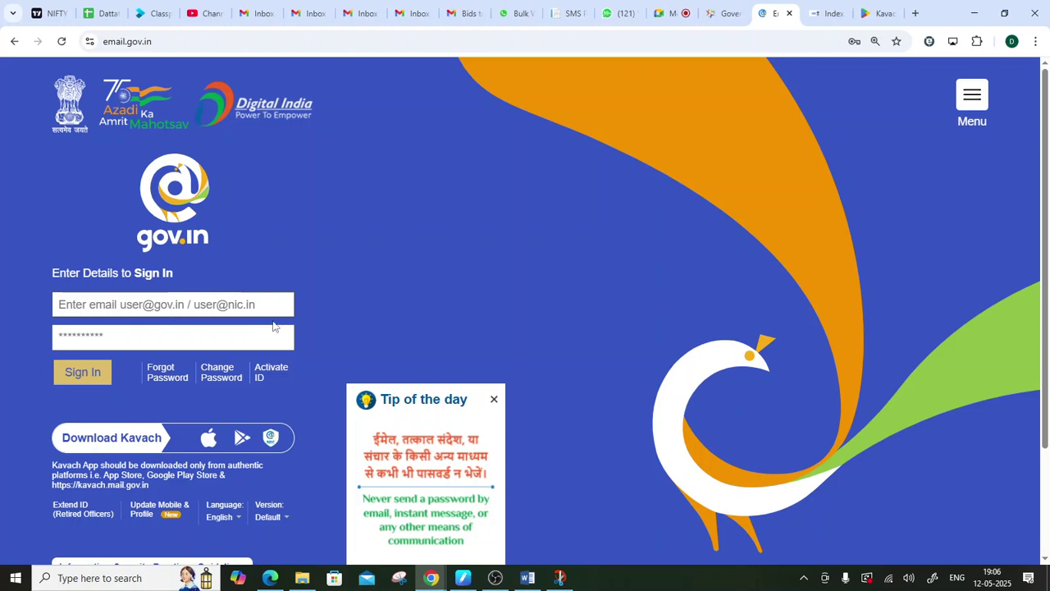
click(879, 8)
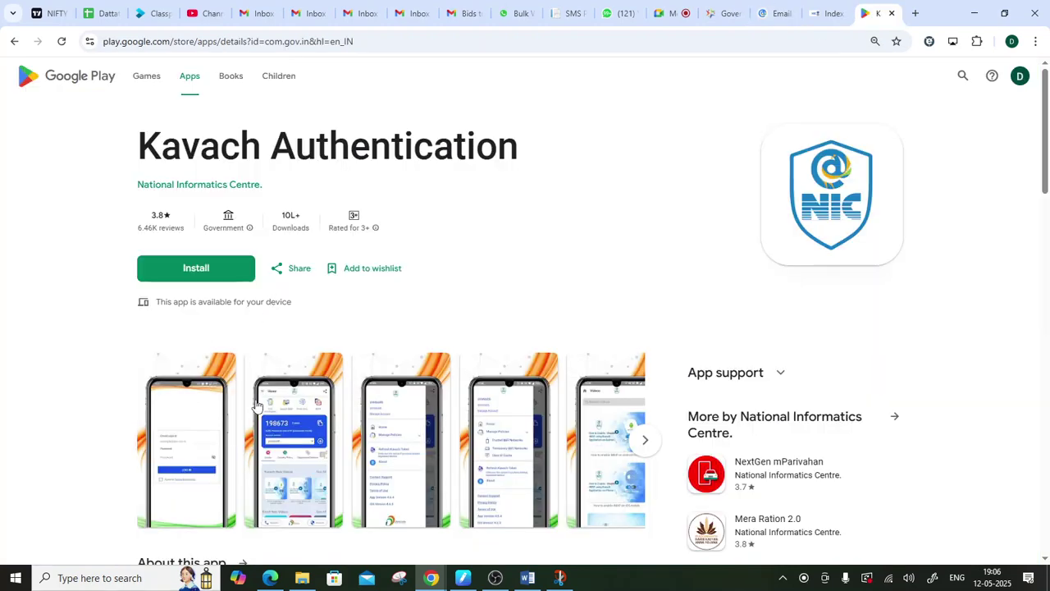
click(189, 453)
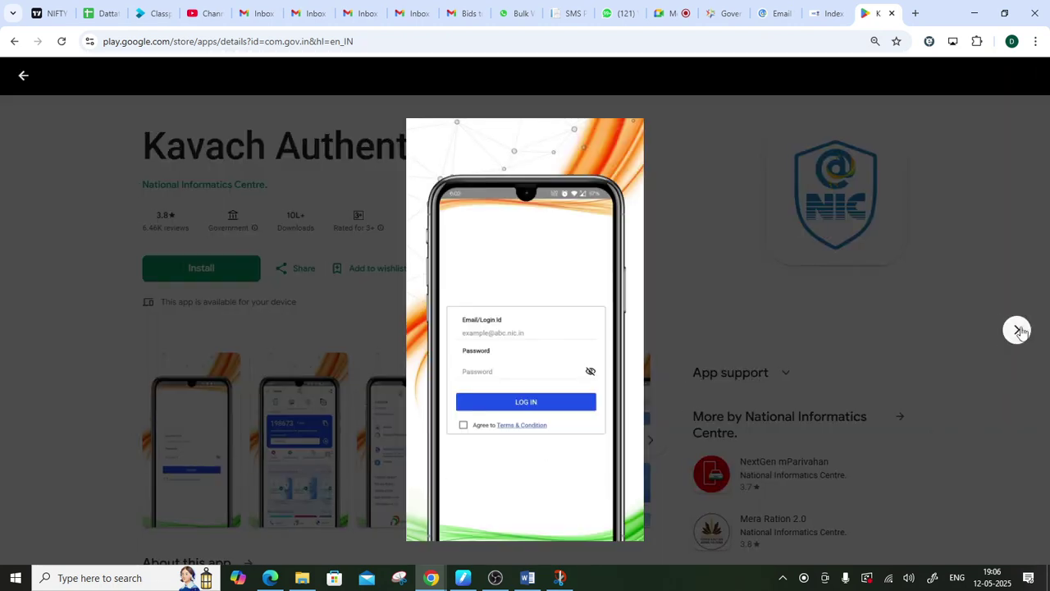
click(1017, 329)
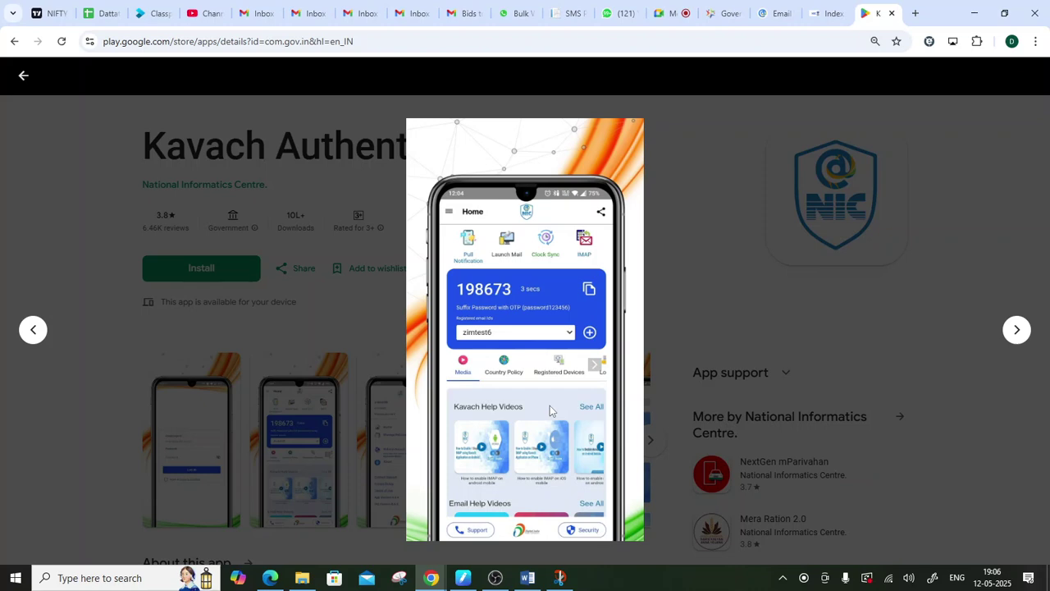
- In the Google Meet call, admit the waiting participant
click(674, 14)
scroll(949, 234, down, 3)
scroll(943, 238, up, 3)
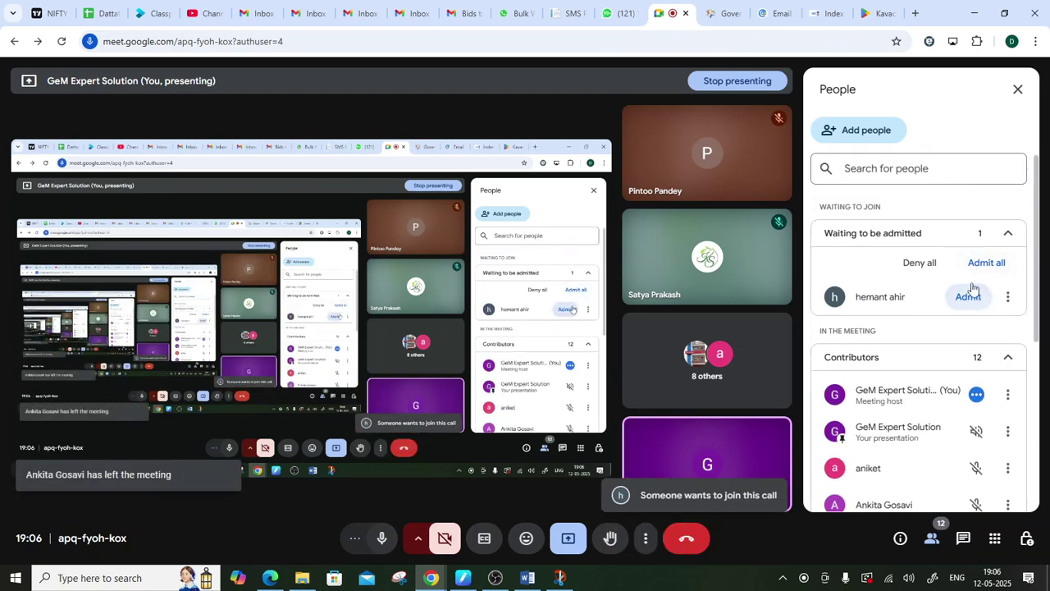
click(976, 297)
- Back on the Kavach store page, return to the login-screen screenshot
click(877, 11)
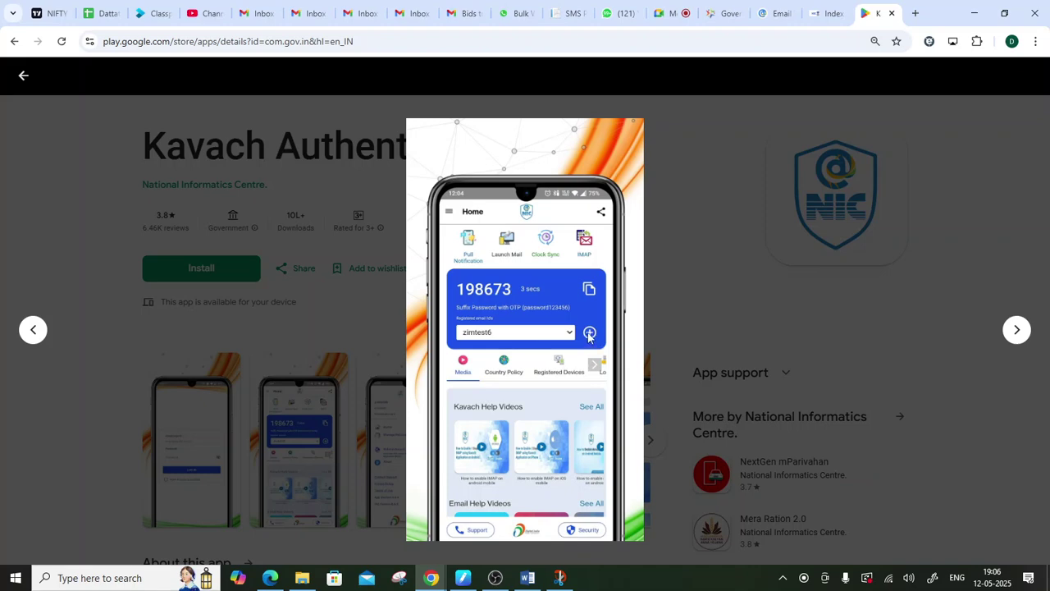
click(32, 329)
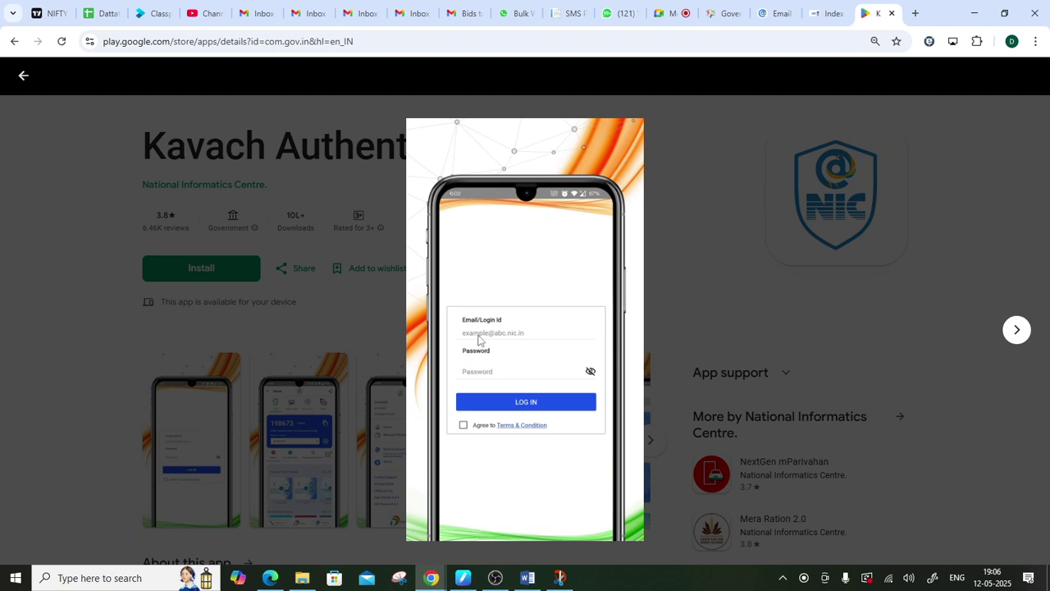
drag(461, 337, 566, 332)
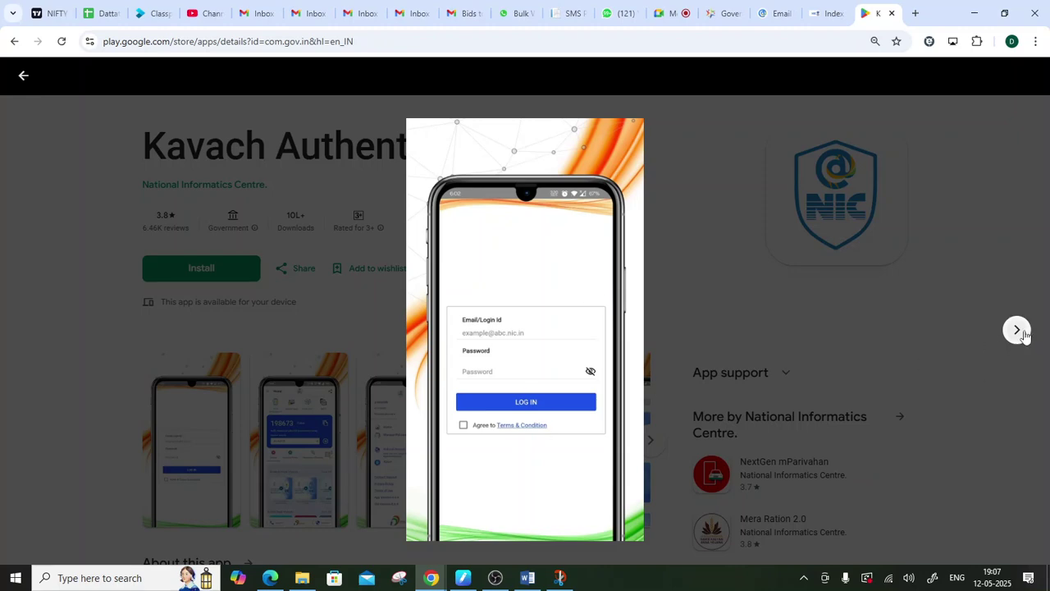
click(1019, 330)
click(1018, 330)
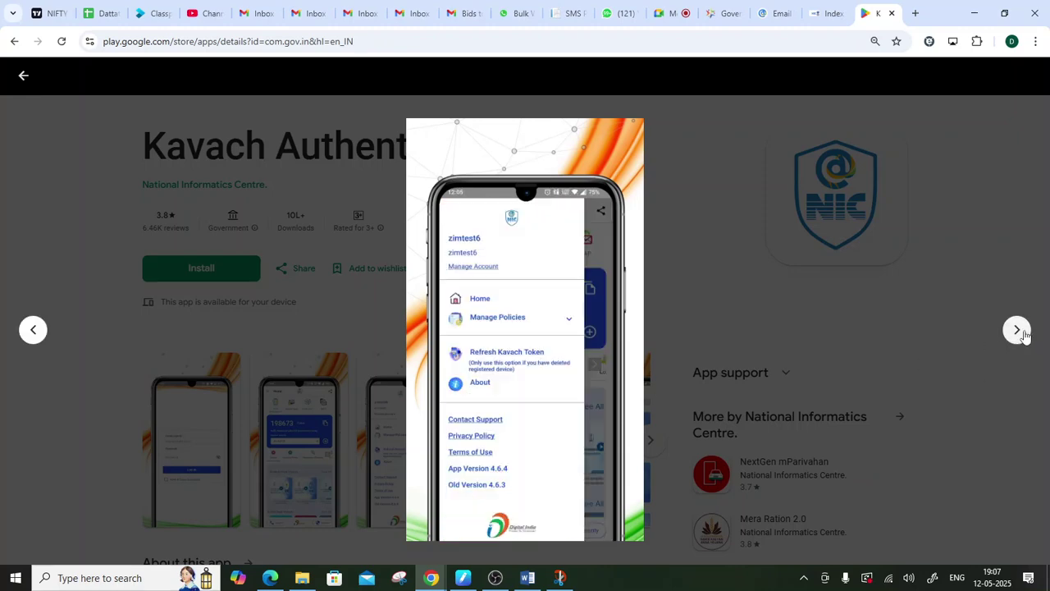
click(1021, 332)
click(1021, 332)
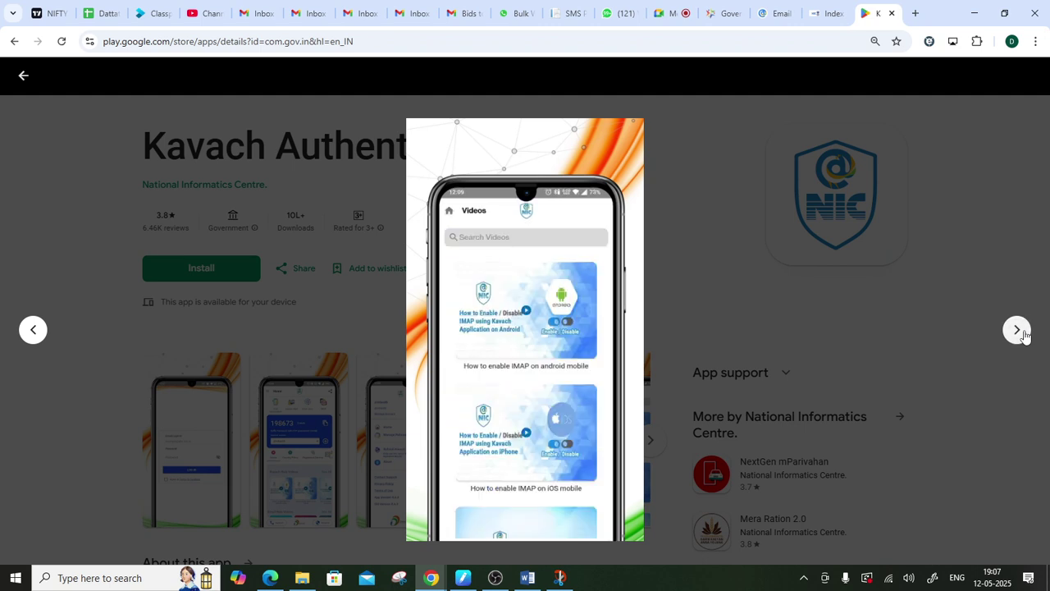
click(1022, 331)
click(1022, 332)
click(1021, 331)
click(1017, 330)
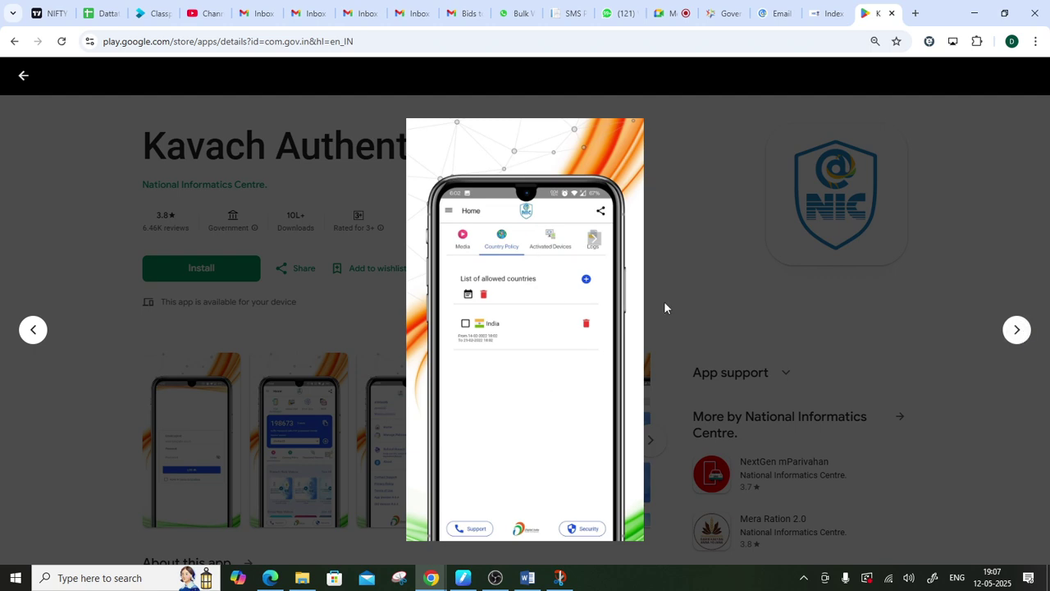
click(20, 77)
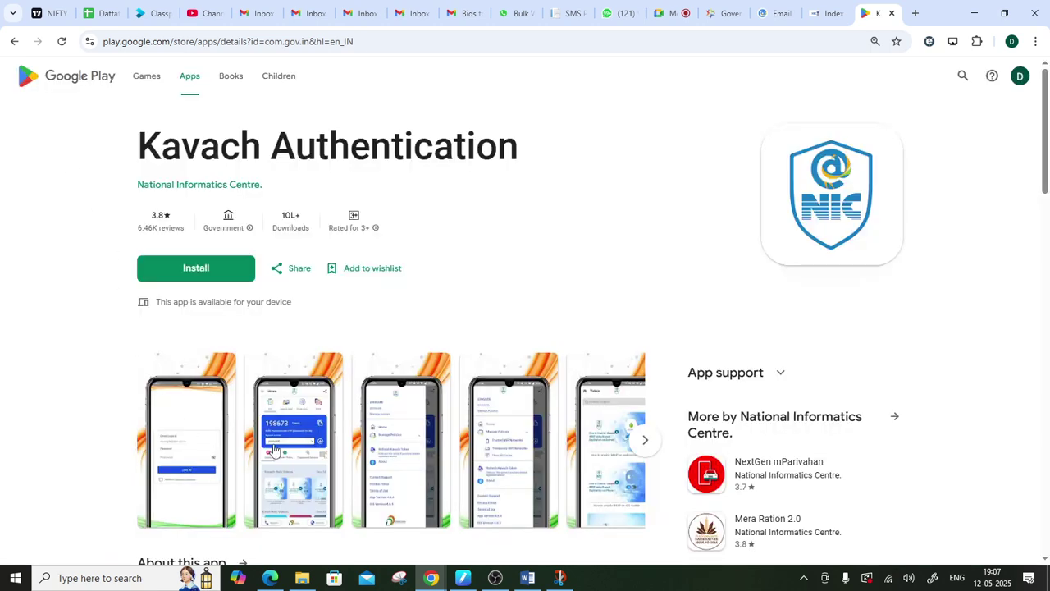
click(272, 451)
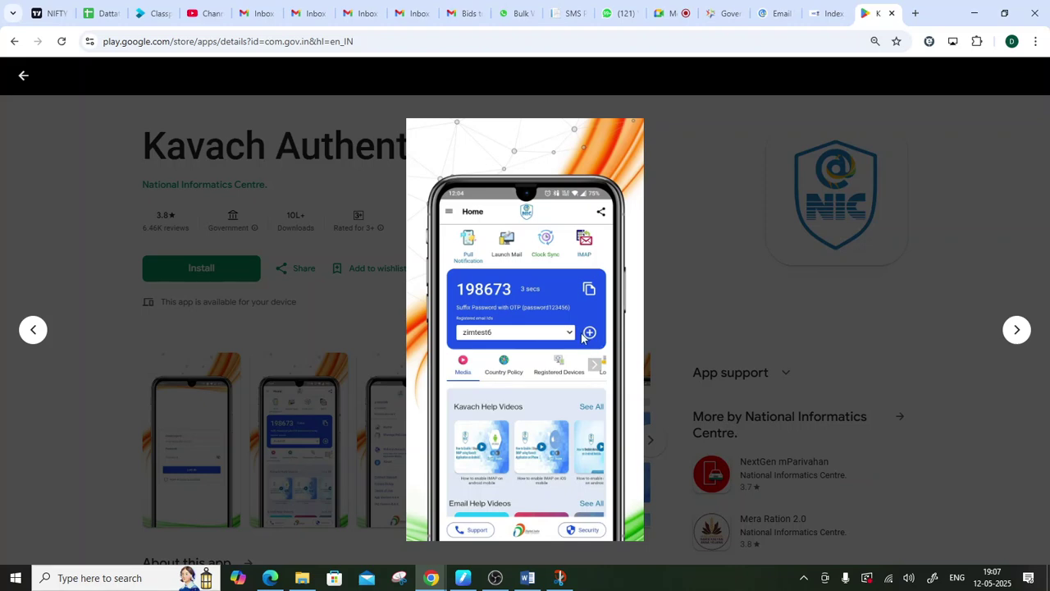
click(33, 329)
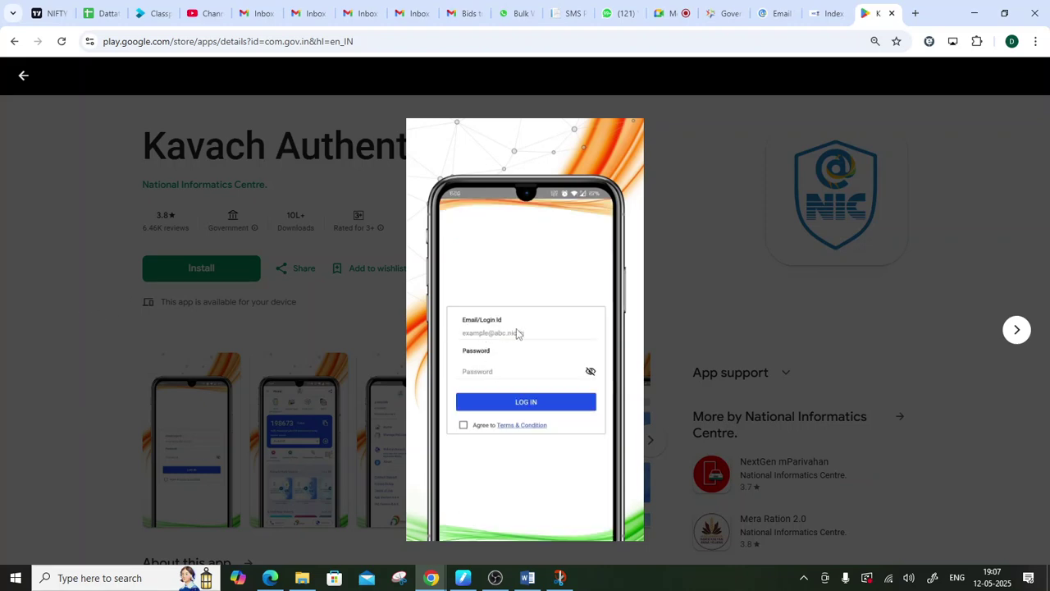
mouse_move(495, 577)
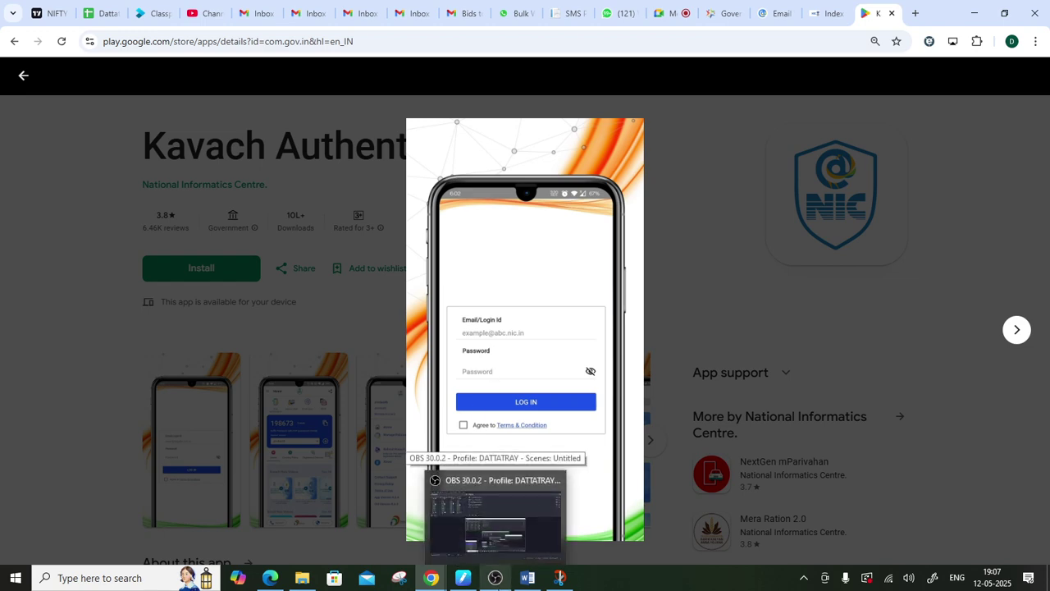
- Confirm OBS is still recording, close the Kavach screenshot view, and show the email.gov.in sign-in page
click(495, 577)
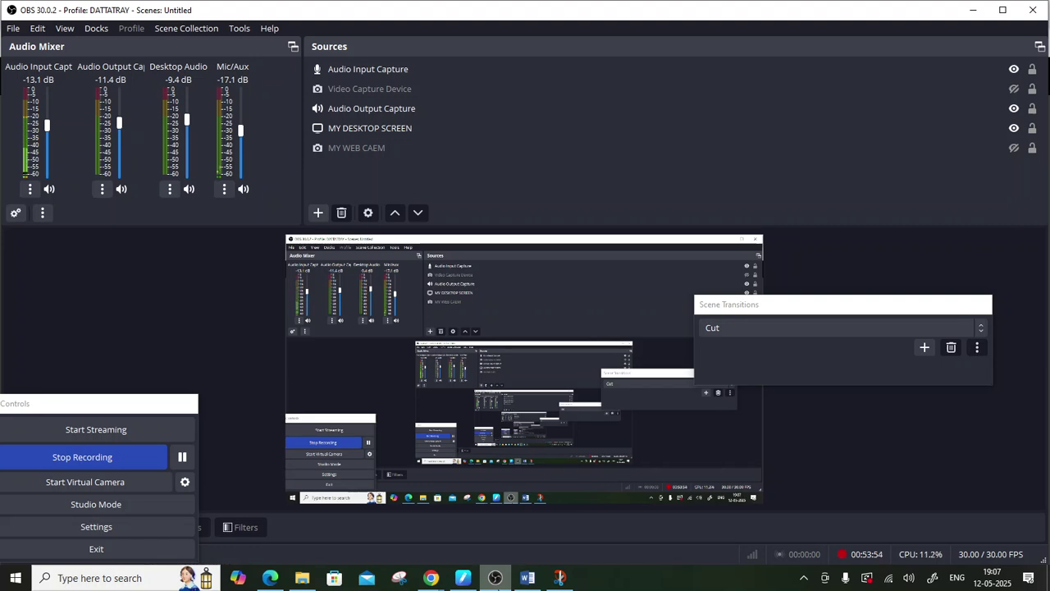
click(973, 10)
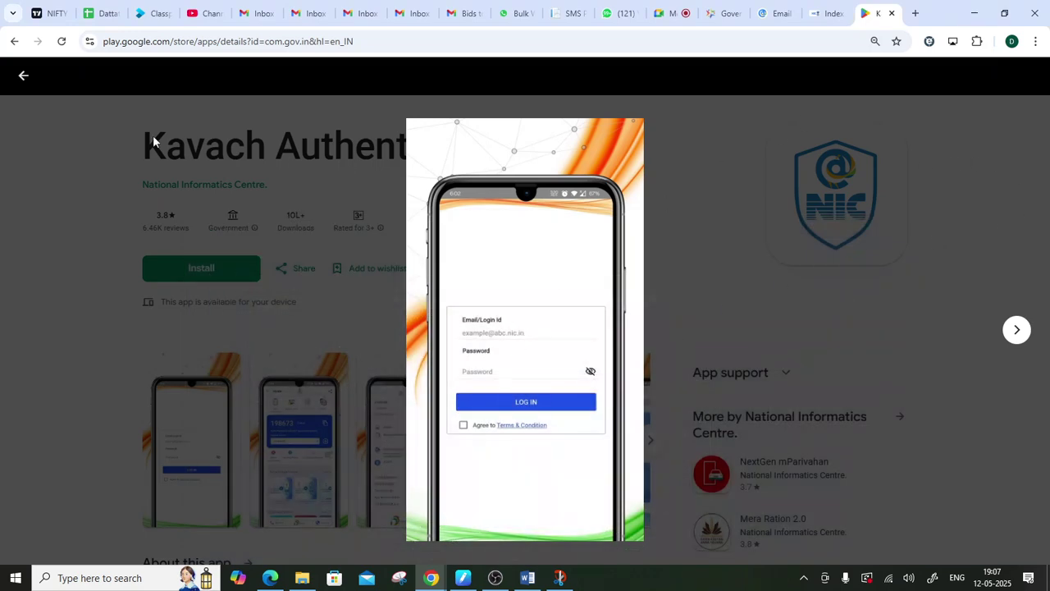
click(23, 77)
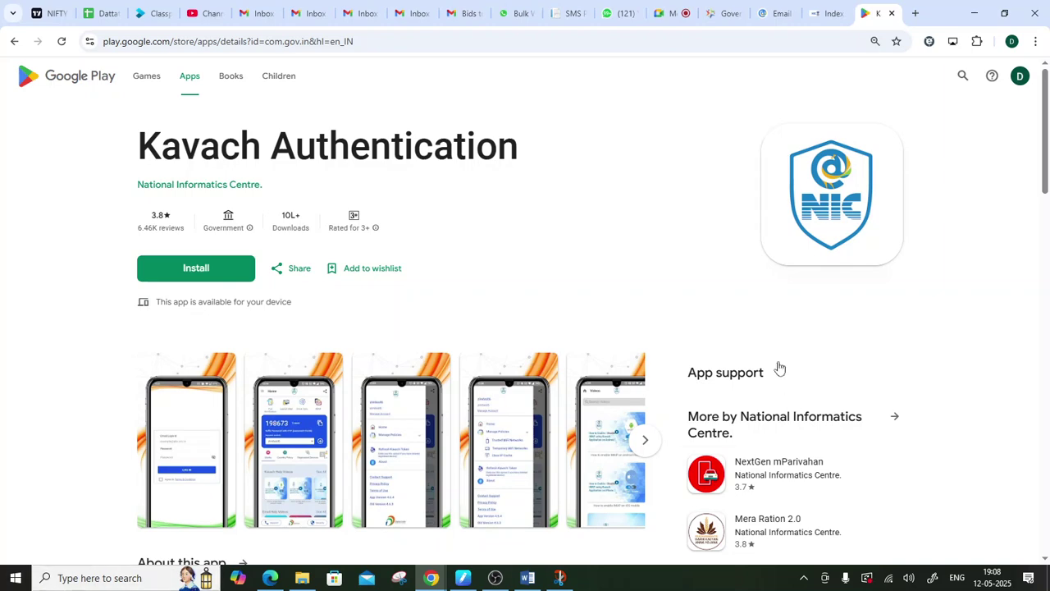
click(764, 7)
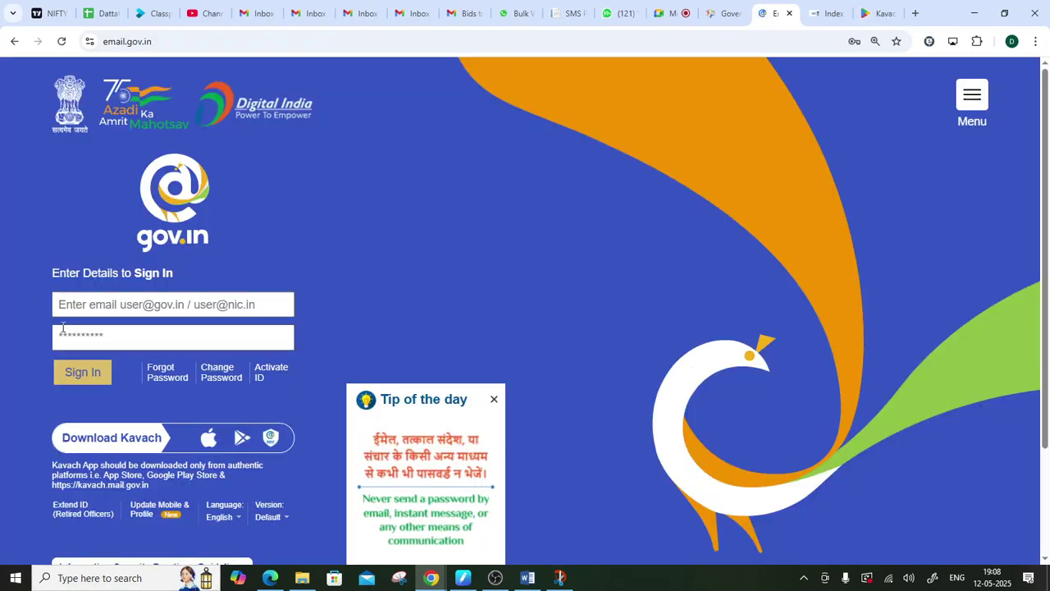
- Sign in to email.gov.in with the saved gembuyer.in login; it fails with an incorrect-password error
click(111, 297)
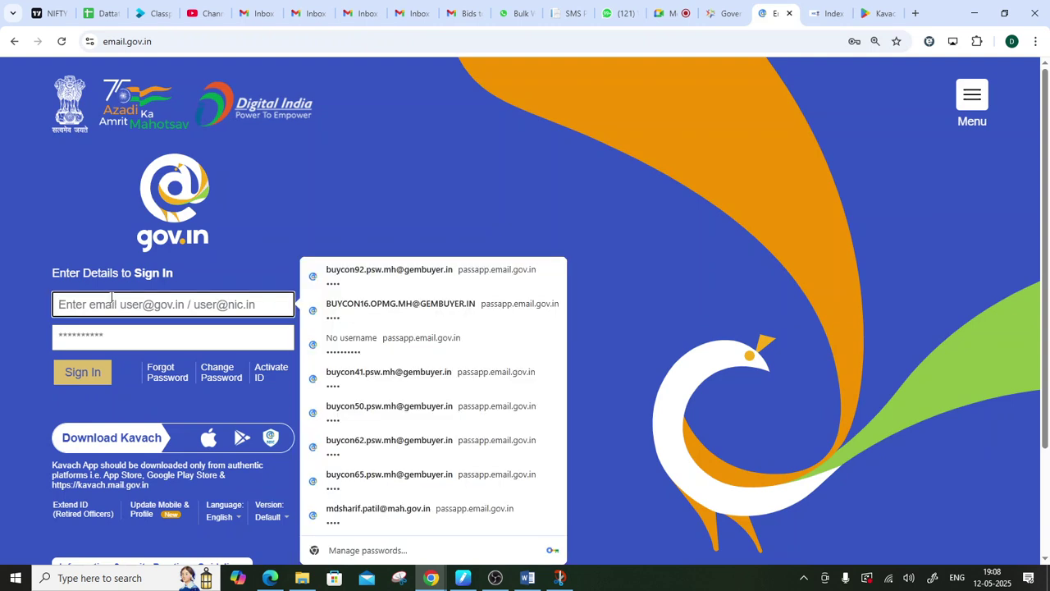
click(389, 282)
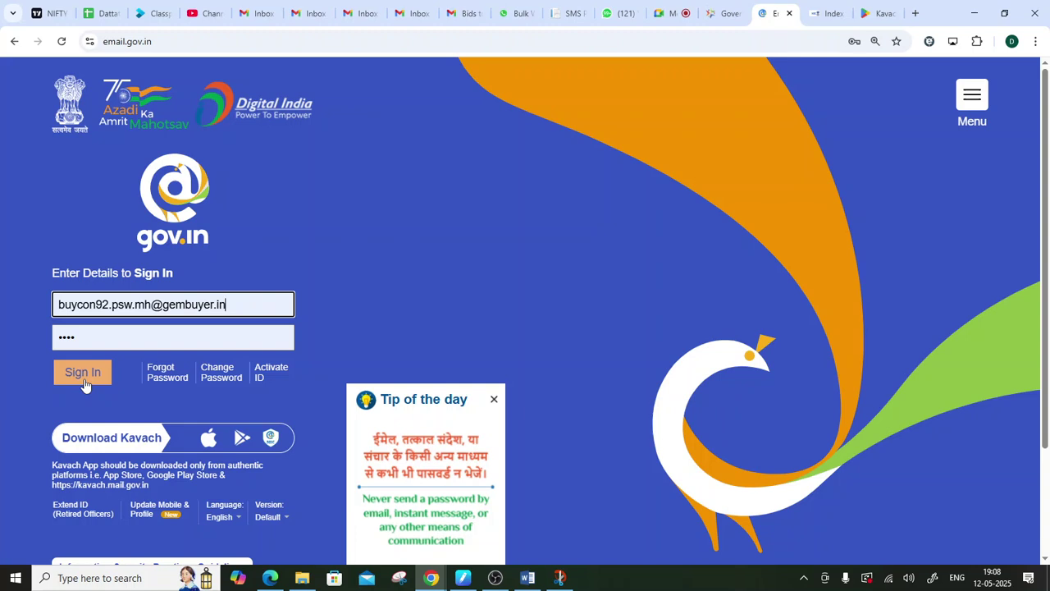
click(83, 373)
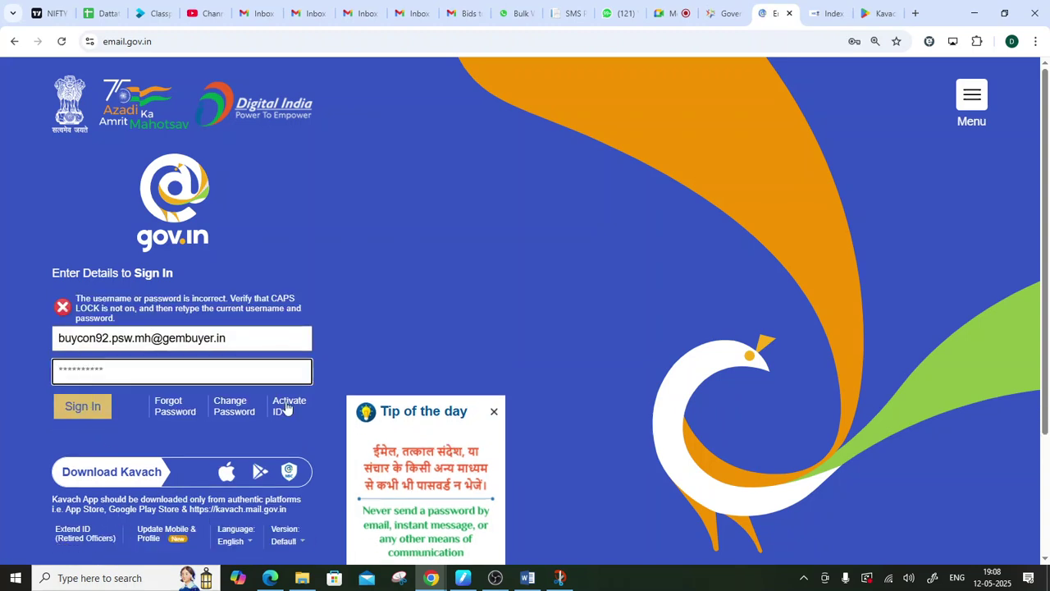
click(877, 9)
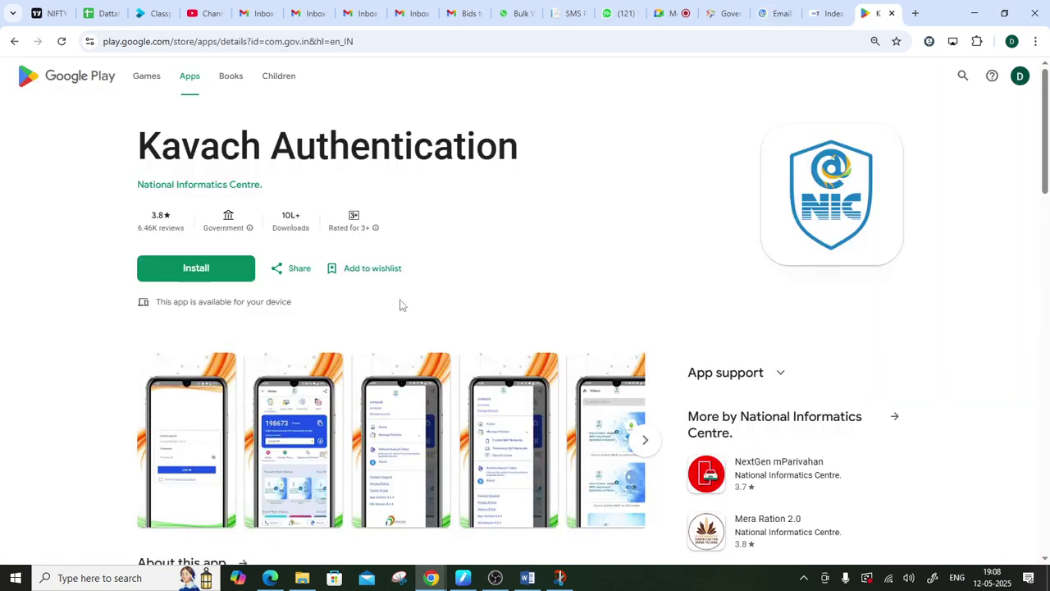
- View the Kavach home-screen screenshot enlarged, then return to the email.gov.in sign-in page
click(290, 463)
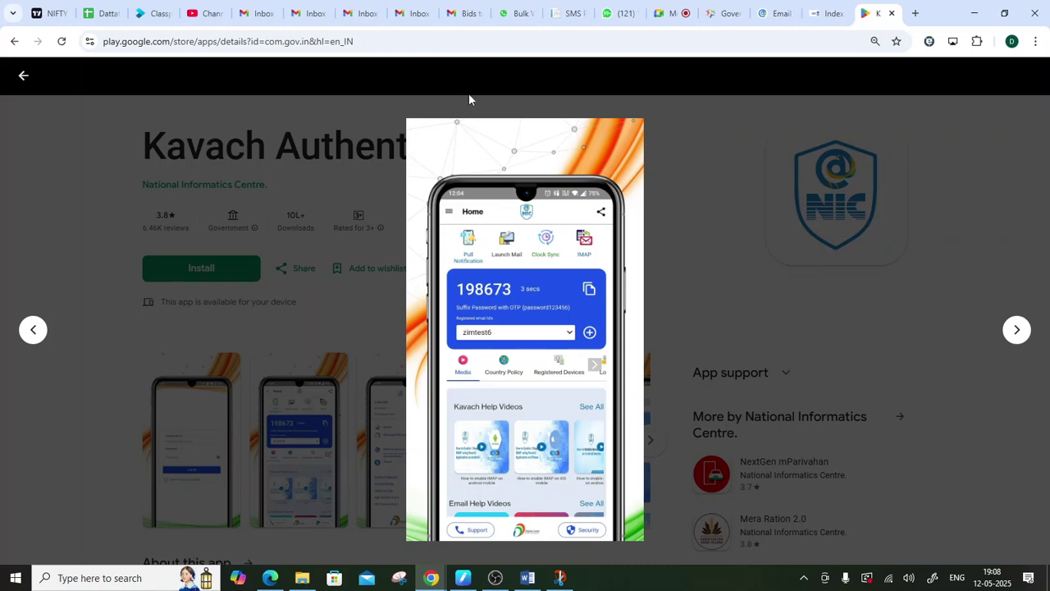
click(774, 13)
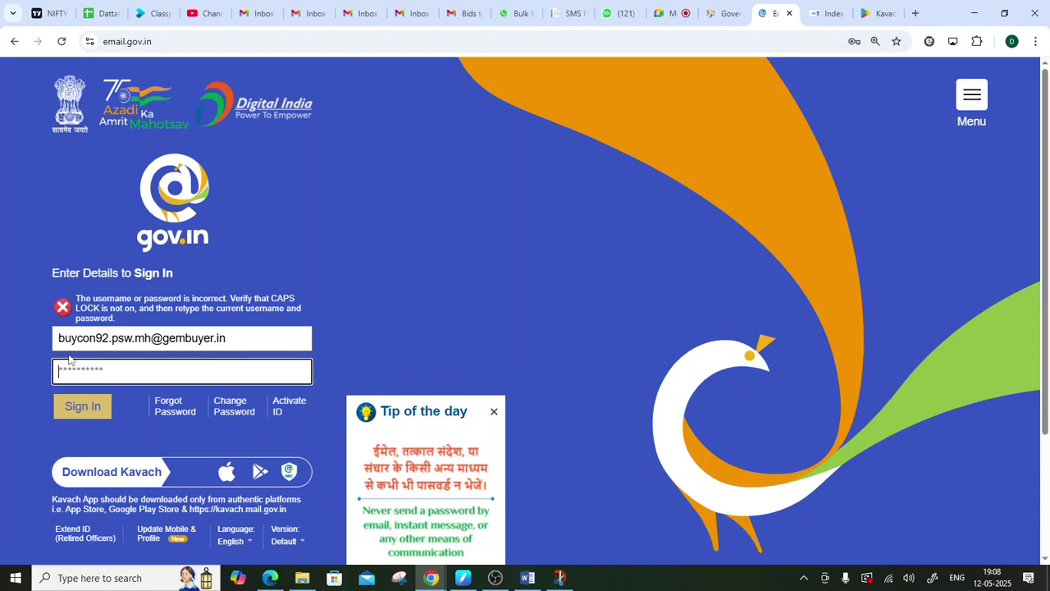
- Select the username in the email field, then switch between the Kavach page and email.gov.in
drag(61, 345, 238, 333)
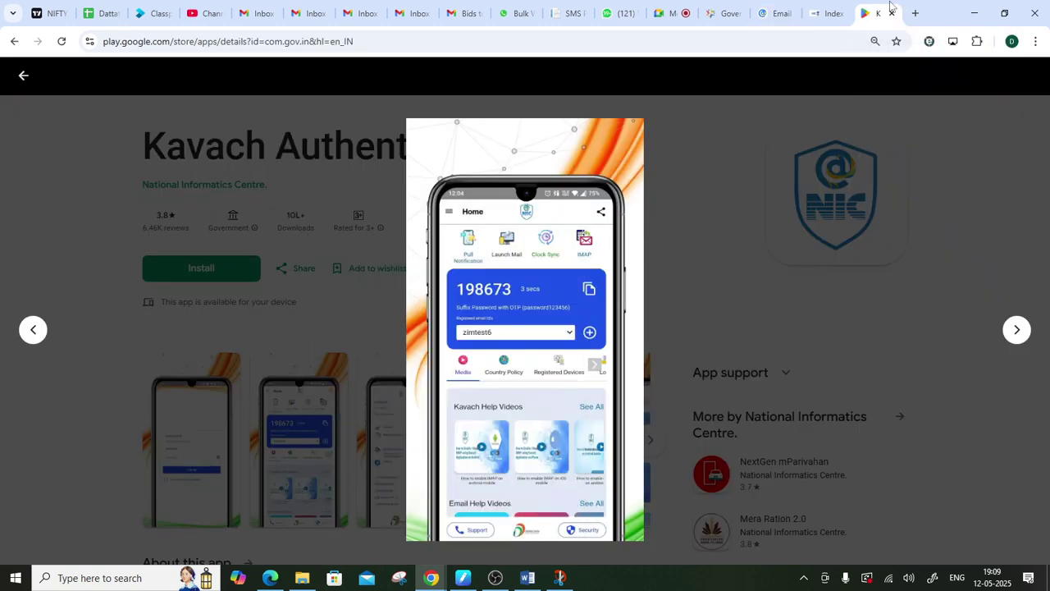
click(882, 13)
click(775, 13)
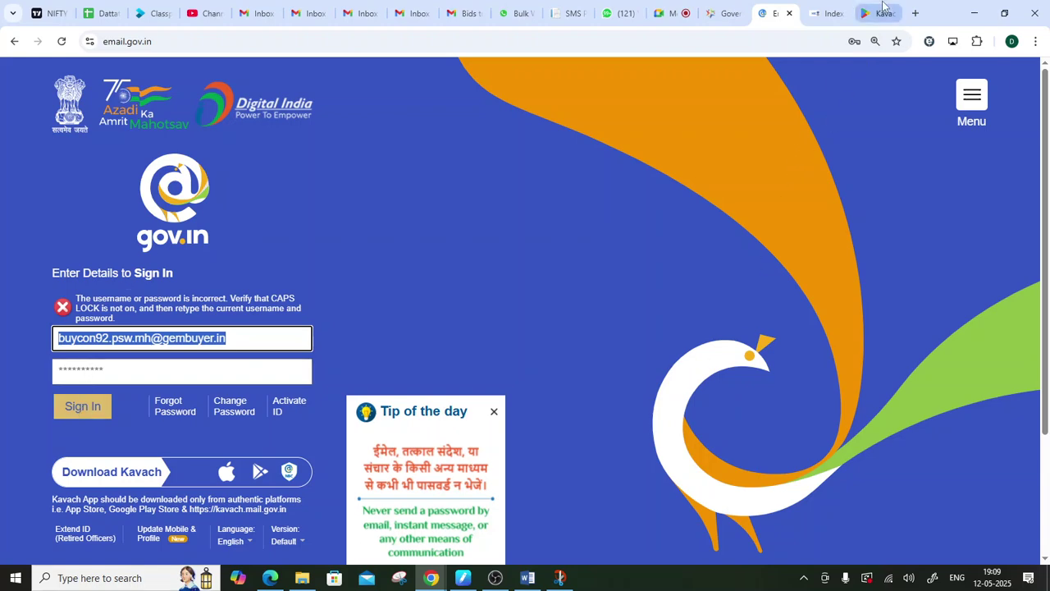
click(878, 13)
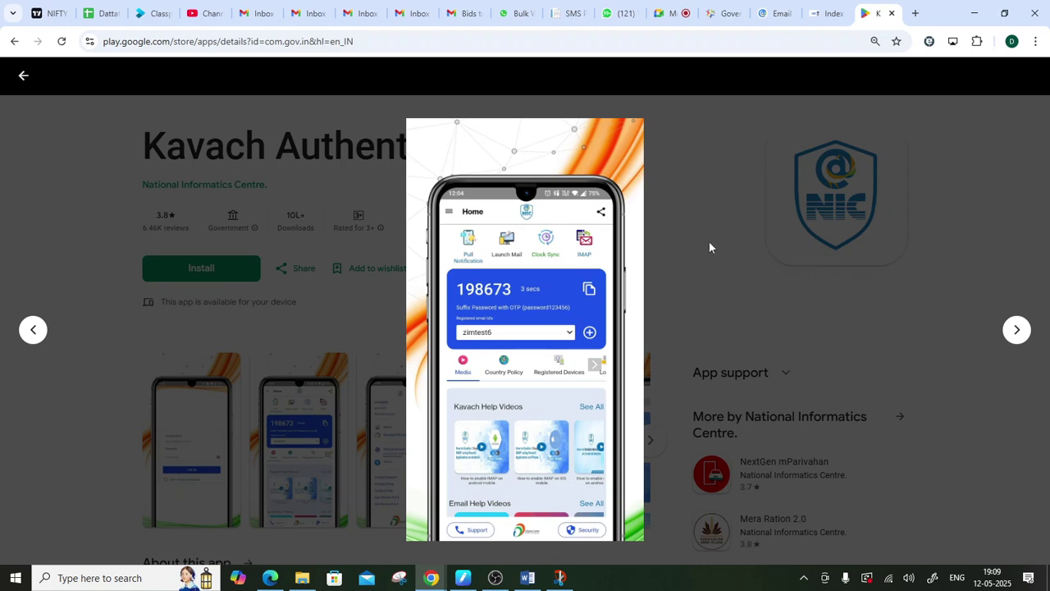